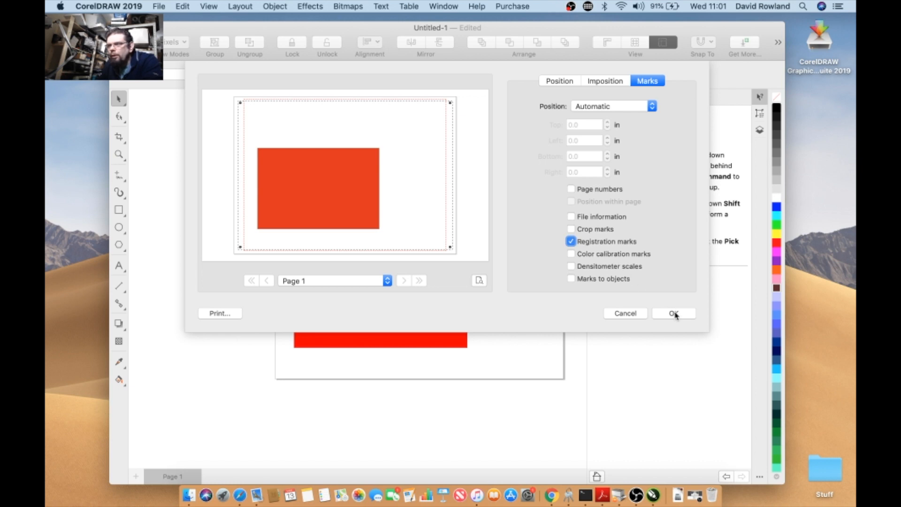
- Confirm the print layout dialog with registration marks enabled and close the Hints panel
{"action": "left_click", "coordinate": [675, 314]}
{"action": "scroll", "coordinate": [324, 168], "scroll_direction": "up", "scroll_amount": 3}
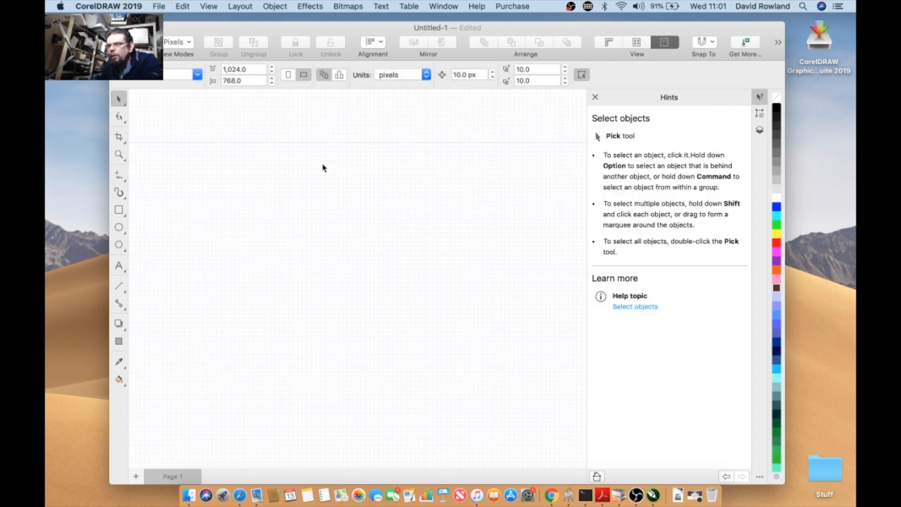
{"action": "scroll", "coordinate": [323, 168], "scroll_direction": "down", "scroll_amount": 3}
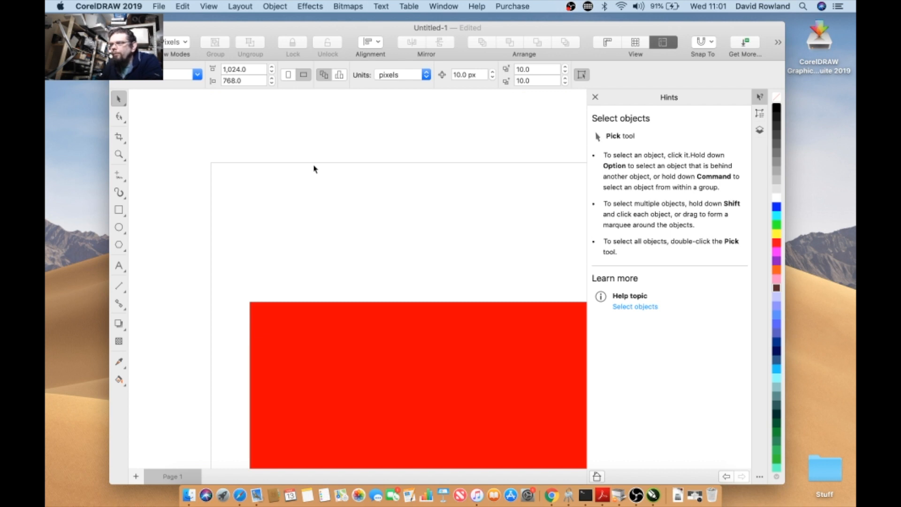
{"action": "left_click", "coordinate": [595, 97]}
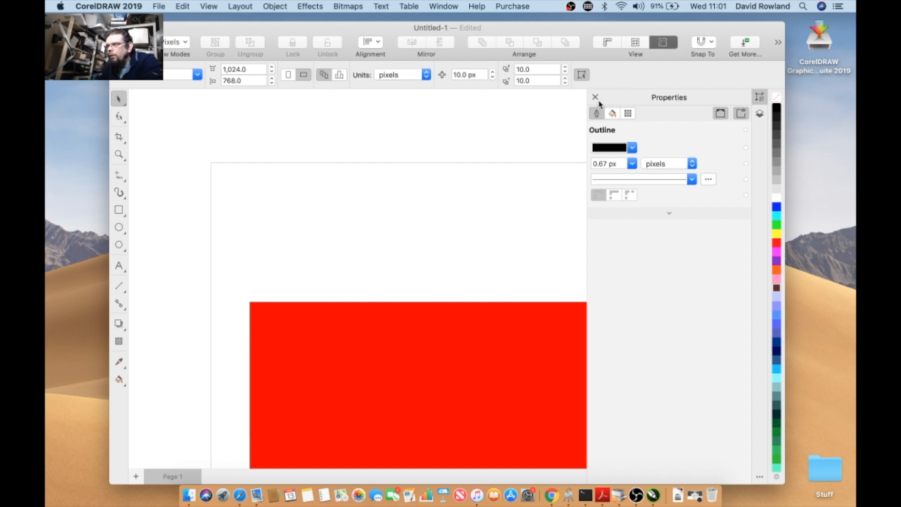
{"action": "double_click", "coordinate": [429, 28]}
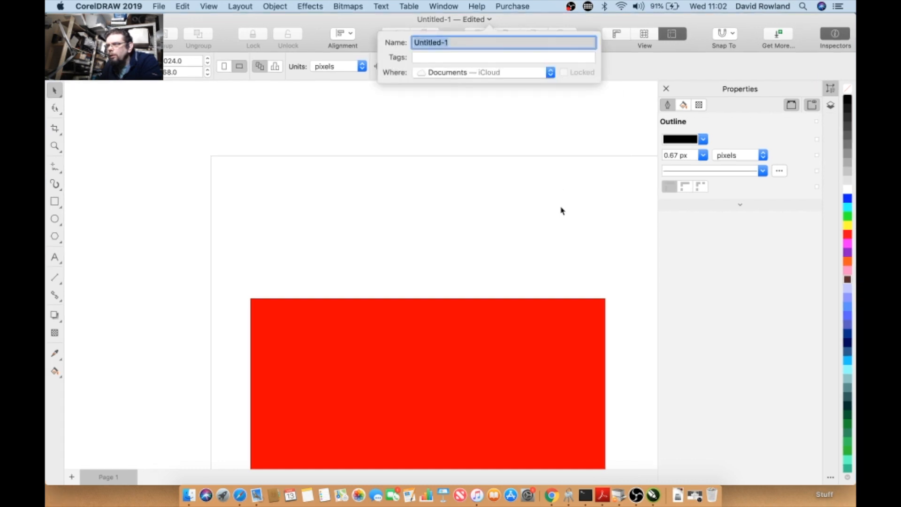
{"action": "left_click", "coordinate": [561, 207]}
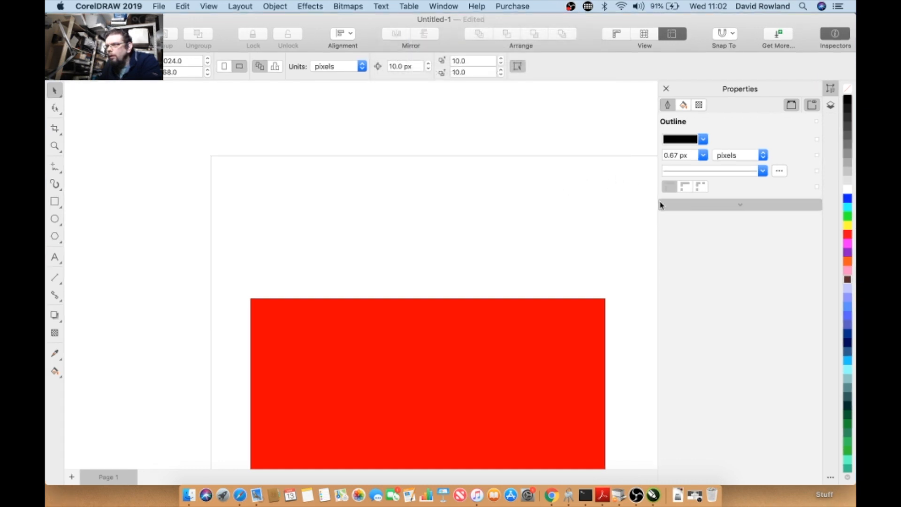
{"action": "scroll", "coordinate": [656, 230], "scroll_direction": "right", "scroll_amount": 4}
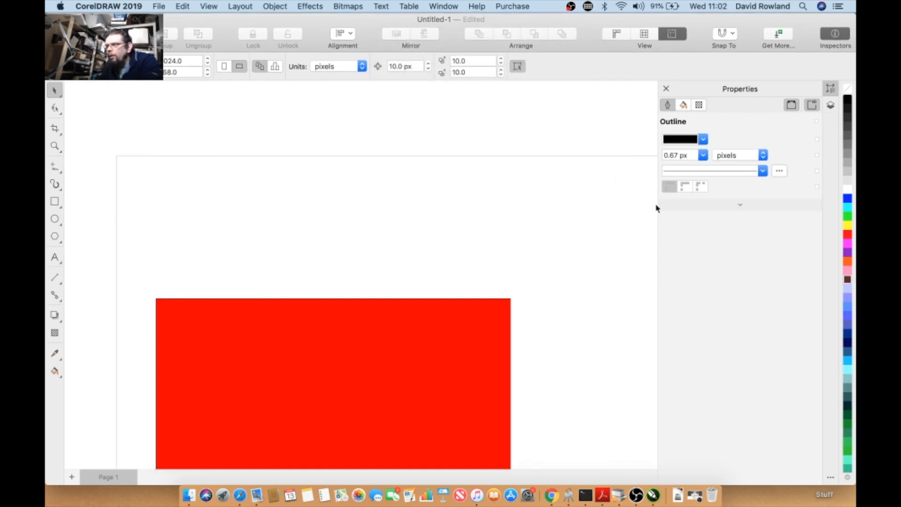
- Examine the inspector panels, switching between the Objects and Properties inspectors
{"action": "left_click", "coordinate": [831, 90]}
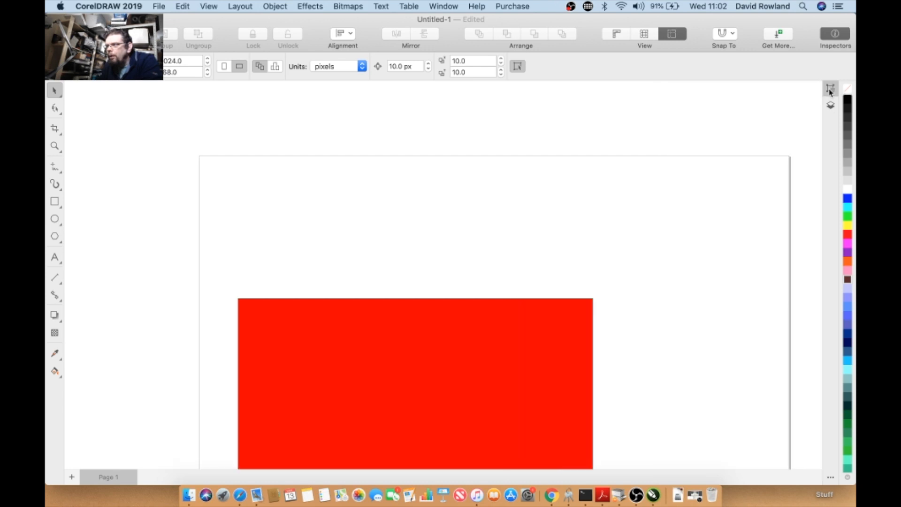
{"action": "left_click", "coordinate": [830, 91]}
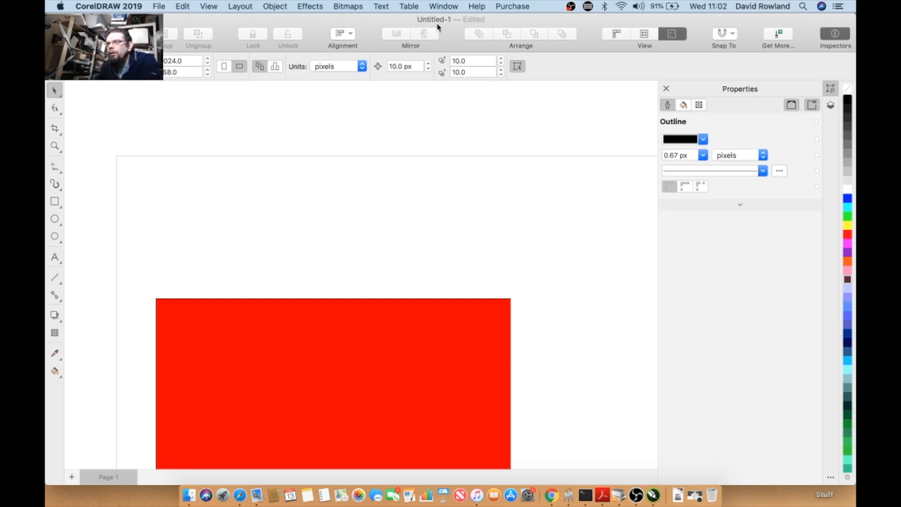
{"action": "left_click", "coordinate": [444, 6]}
{"action": "mouse_move", "coordinate": [453, 99]}
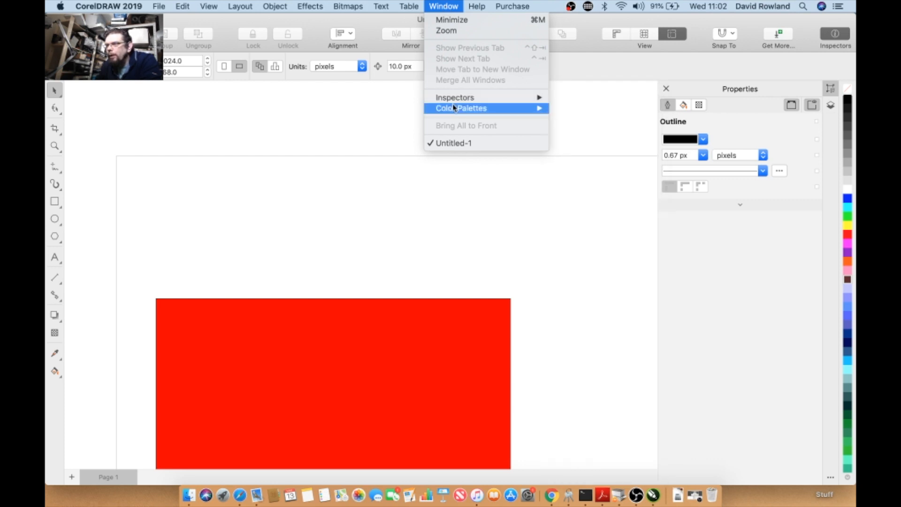
{"action": "left_click", "coordinate": [460, 6]}
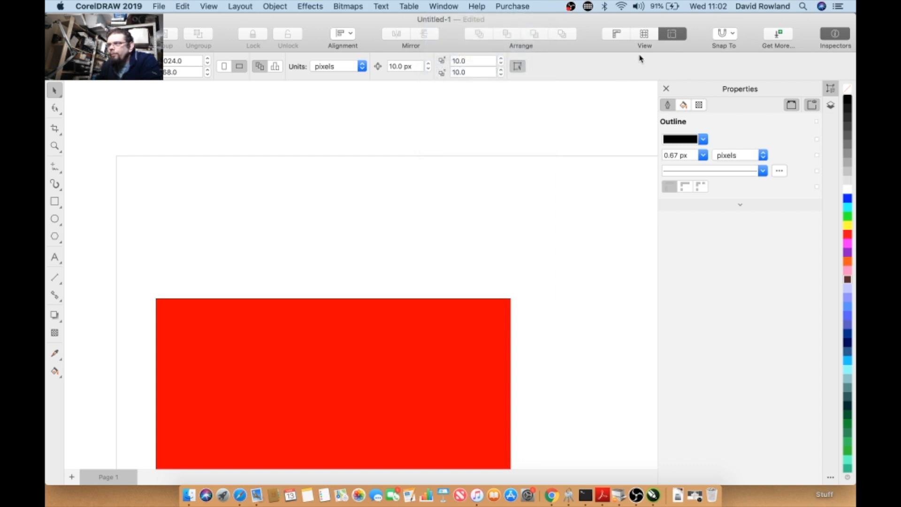
{"action": "left_click", "coordinate": [664, 89]}
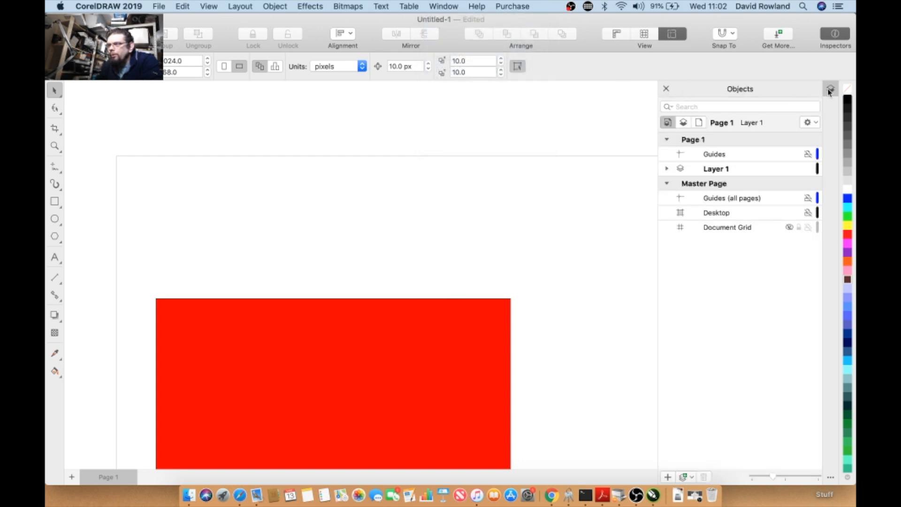
{"action": "left_click", "coordinate": [666, 88]}
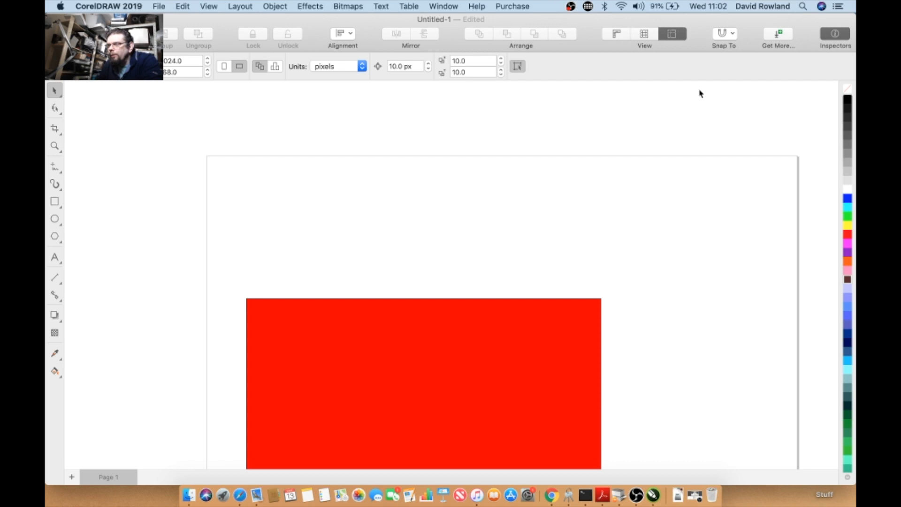
{"action": "left_click", "coordinate": [448, 6]}
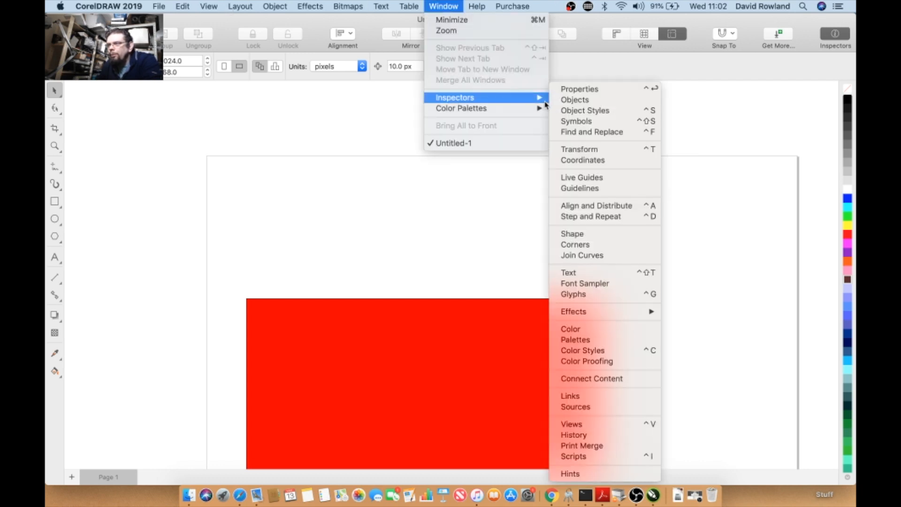
{"action": "left_click", "coordinate": [582, 89]}
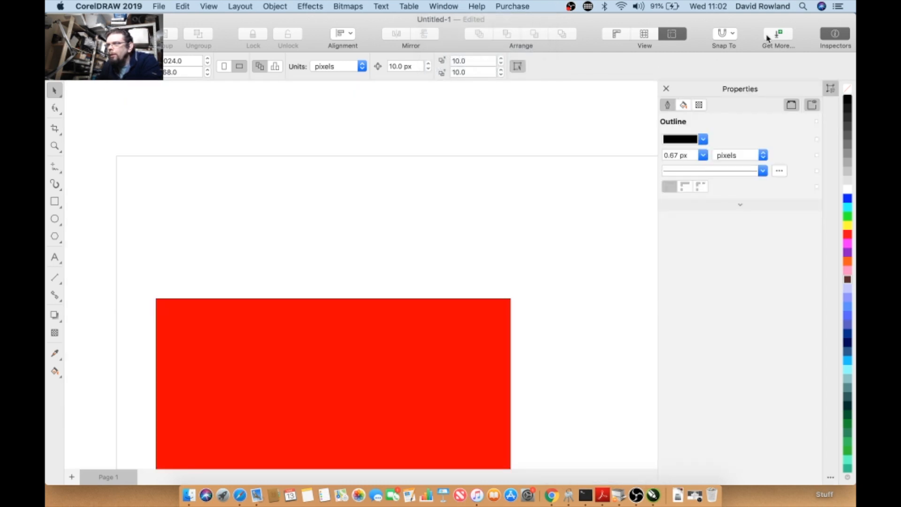
{"action": "left_click", "coordinate": [827, 40]}
{"action": "left_click", "coordinate": [826, 40]}
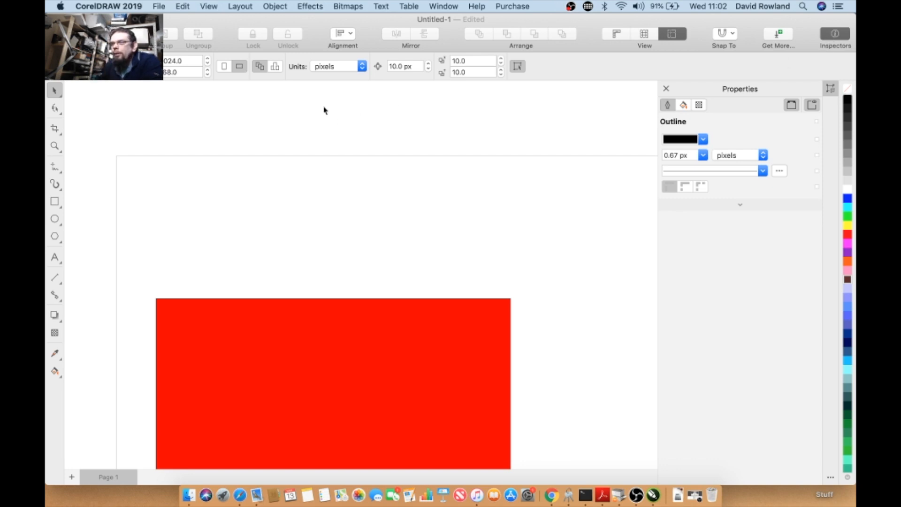
- Add the artistic text "Macbook running CorelDraw 2019" above the red rectangle
{"action": "left_click", "coordinate": [55, 257]}
{"action": "left_click", "coordinate": [221, 246]}
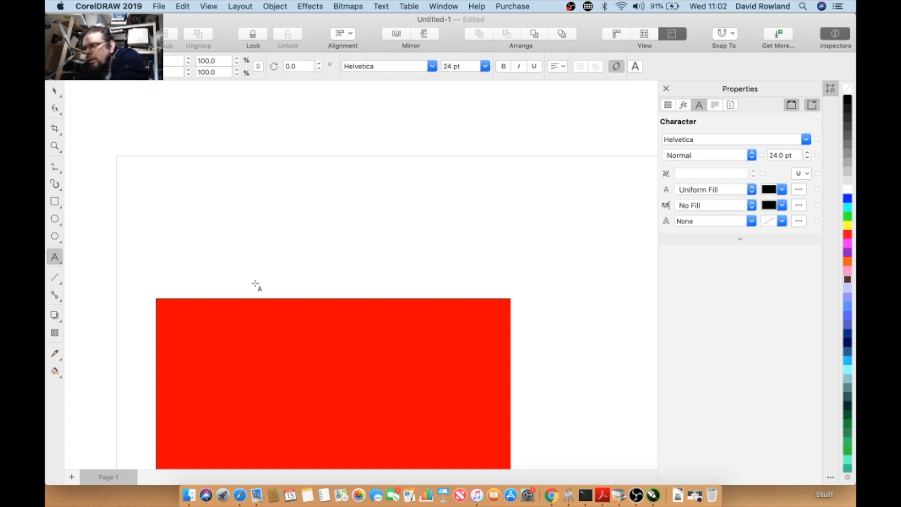
{"action": "type", "text": "Macbook "}
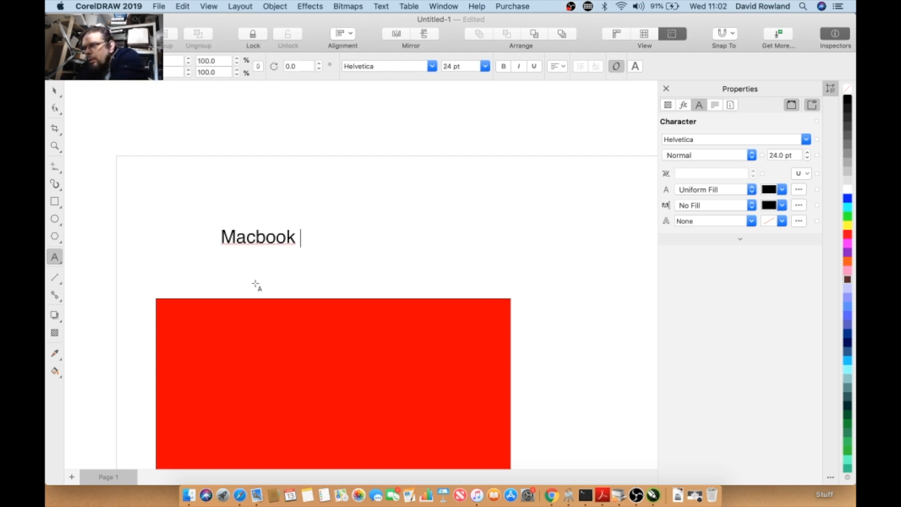
{"action": "type", "text": "running "}
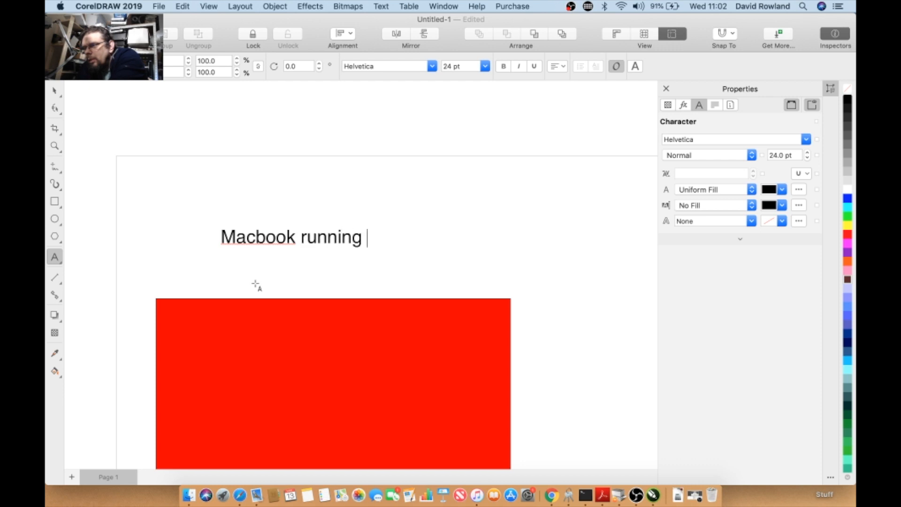
{"action": "type", "text": "CorelDraw 2019"}
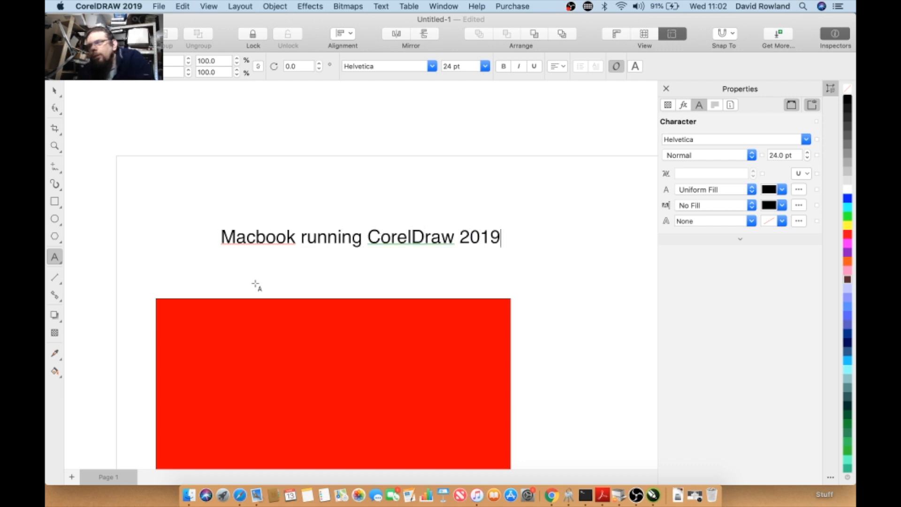
- Scale the text up slightly to about 26 pt
{"action": "key", "text": "Escape"}
{"action": "left_click", "coordinate": [55, 92]}
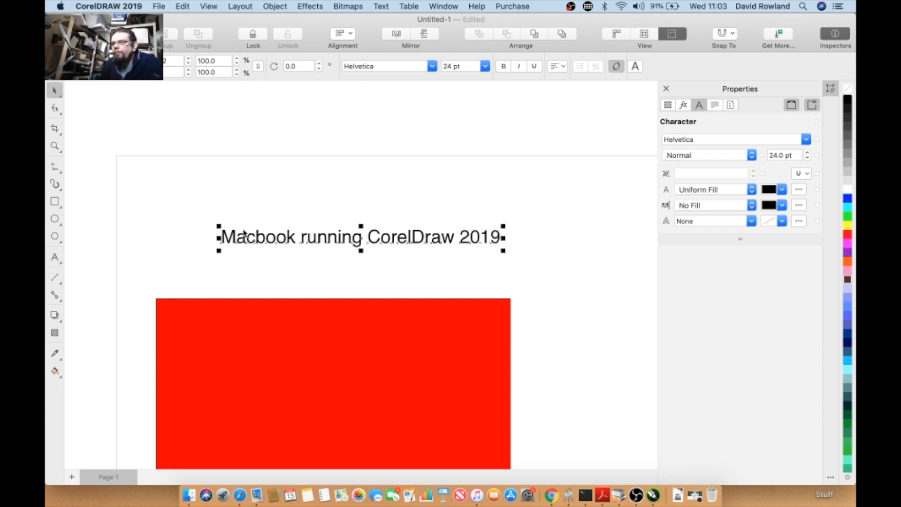
{"action": "left_click_drag", "start_coordinate": [219, 226], "coordinate": [194, 224]}
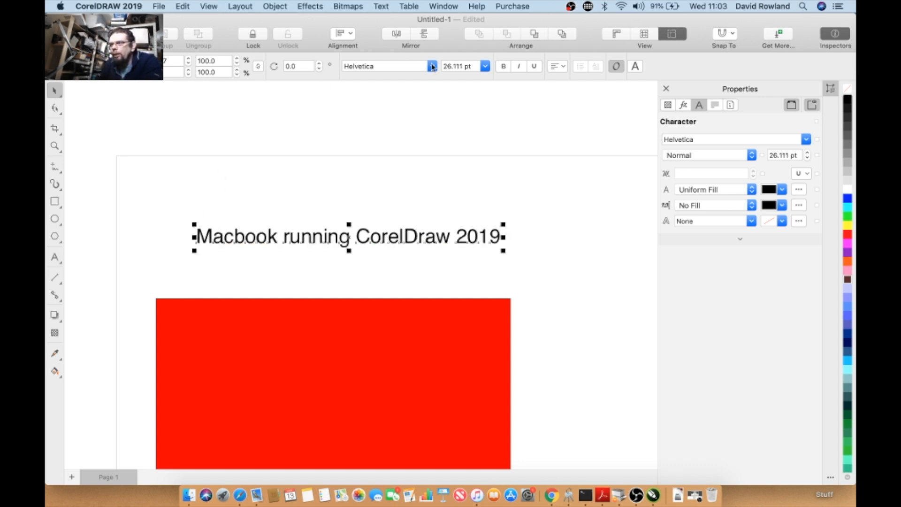
- Change the text font to Gill Sans Bold
{"action": "left_click", "coordinate": [432, 67]}
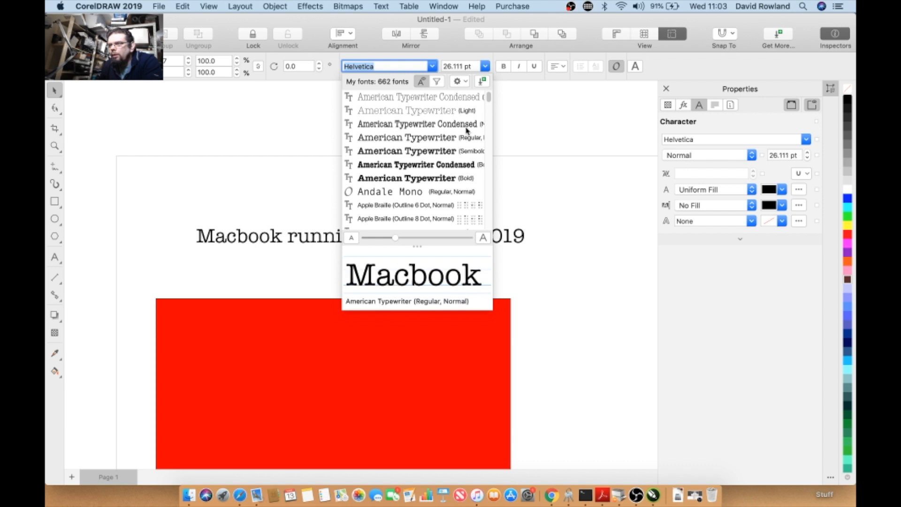
{"action": "left_click_drag", "start_coordinate": [488, 96], "coordinate": [489, 148]}
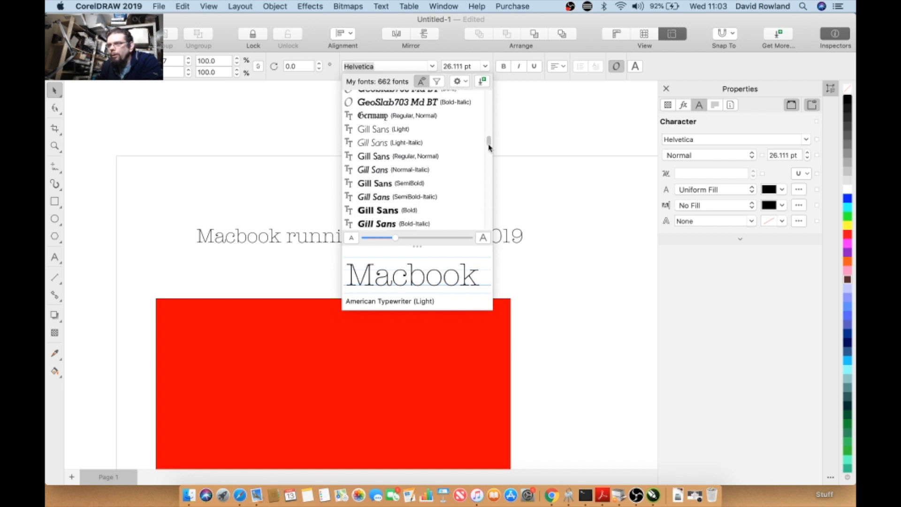
{"action": "left_click", "coordinate": [390, 212]}
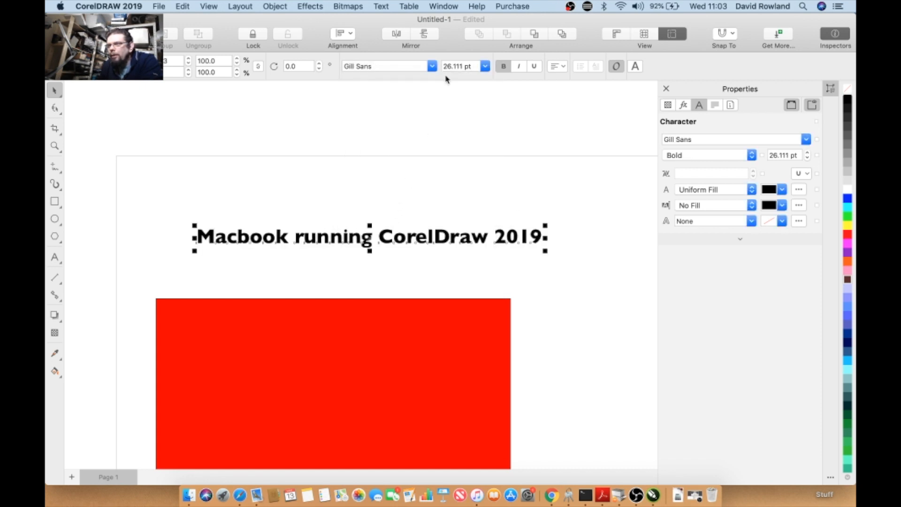
- Change the text font to American Typewriter Condensed and enlarge it to about 43 pt
{"action": "left_click", "coordinate": [432, 67]}
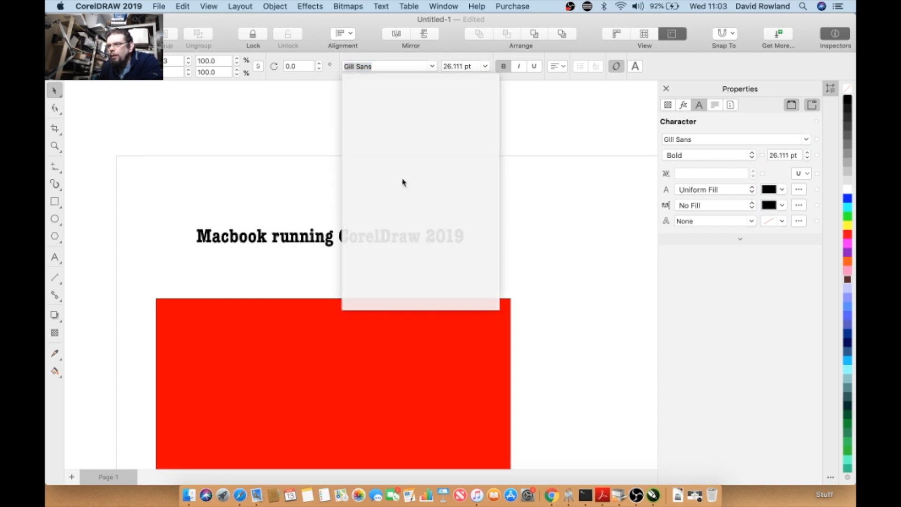
{"action": "left_click", "coordinate": [402, 182]}
{"action": "left_click_drag", "start_coordinate": [469, 225], "coordinate": [581, 148]}
{"action": "left_click_drag", "start_coordinate": [192, 218], "coordinate": [150, 191]}
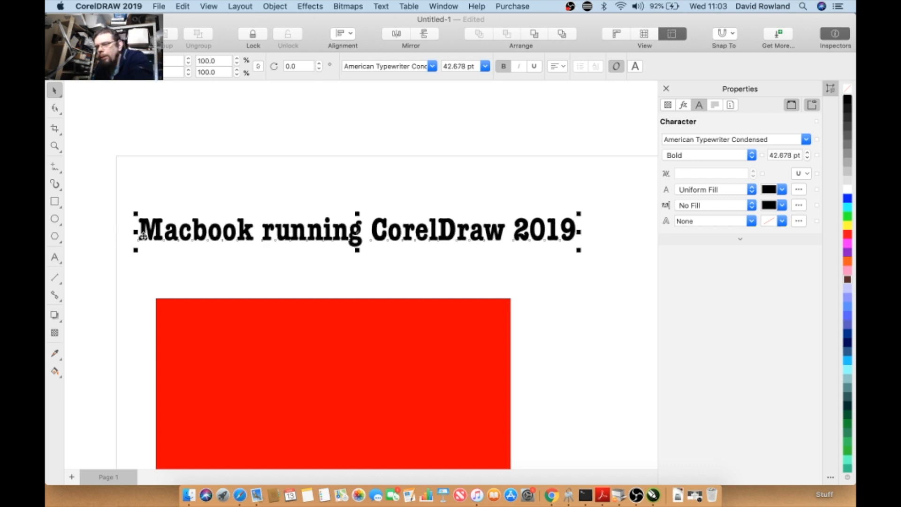
- Examine the Text inspector and the Edit and Text menus for the selected text
{"action": "key", "text": "super+t"}
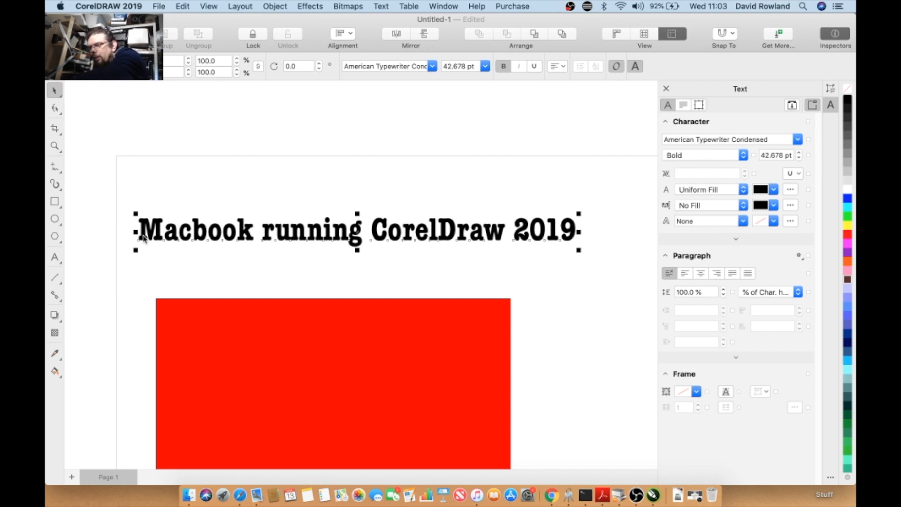
{"action": "right_click", "coordinate": [209, 232]}
{"action": "mouse_move", "coordinate": [225, 302]}
{"action": "left_click", "coordinate": [183, 232]}
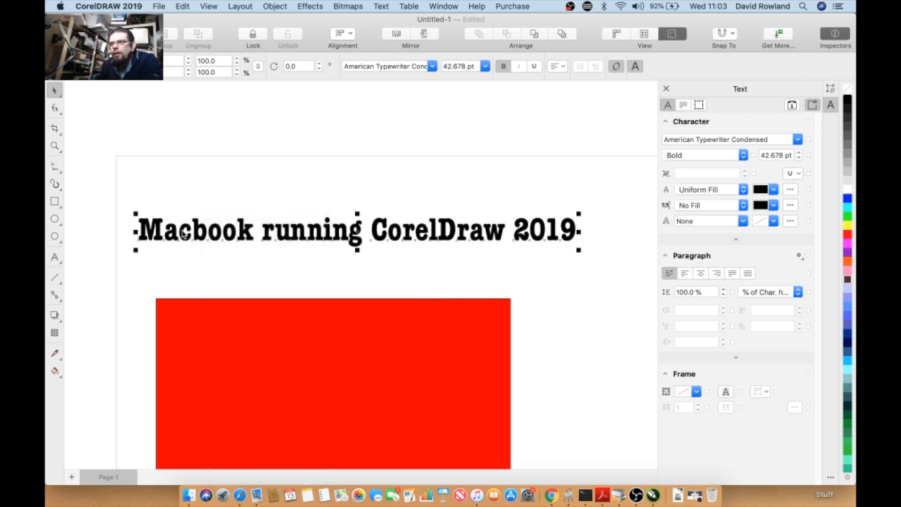
{"action": "left_click", "coordinate": [183, 6]}
{"action": "left_click", "coordinate": [182, 6]}
{"action": "left_click", "coordinate": [382, 7]}
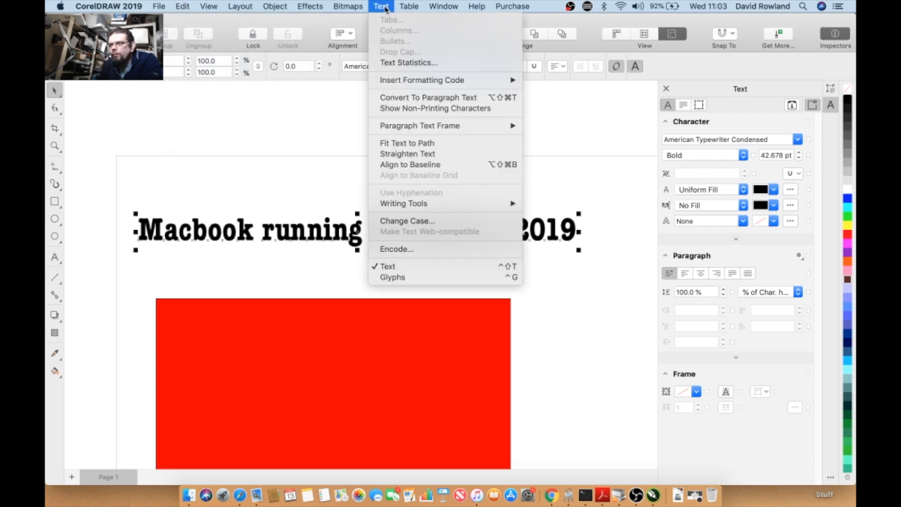
{"action": "left_click", "coordinate": [385, 7]}
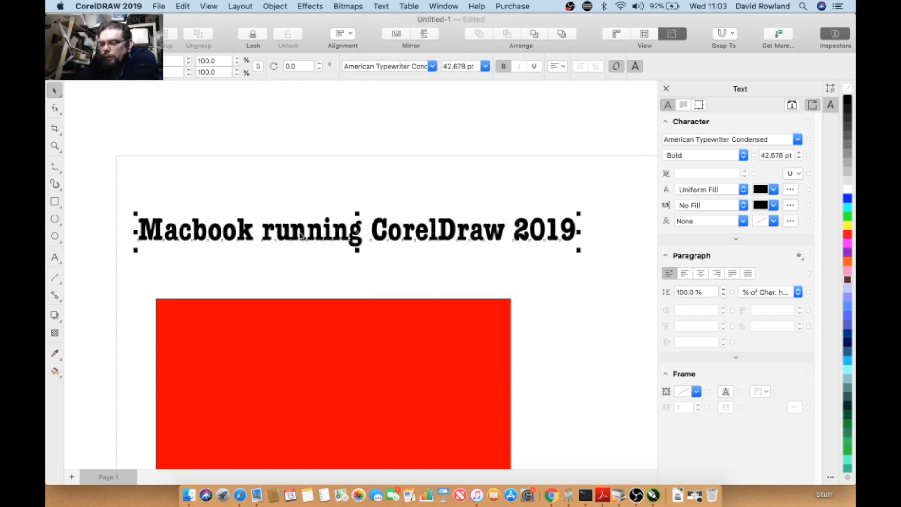
{"action": "key", "text": "super+t"}
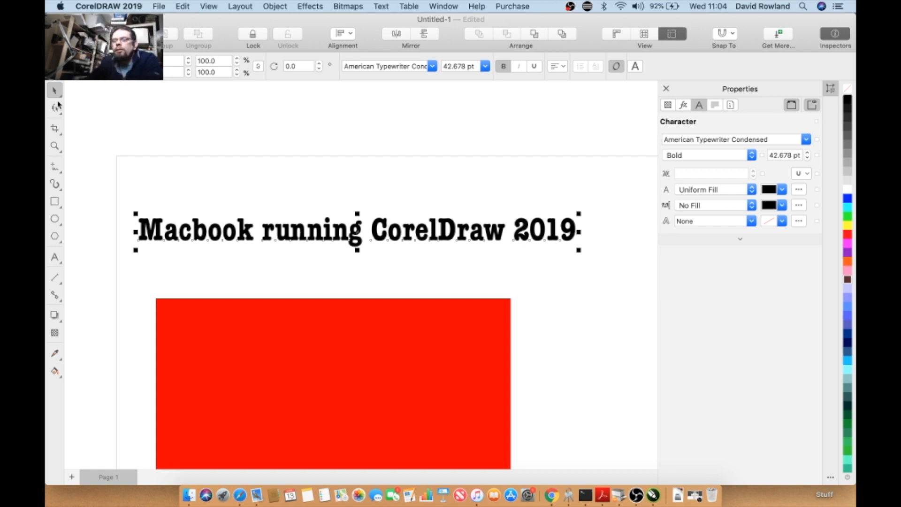
{"action": "left_click", "coordinate": [360, 247]}
{"action": "left_click", "coordinate": [355, 233]}
{"action": "left_click", "coordinate": [355, 232]}
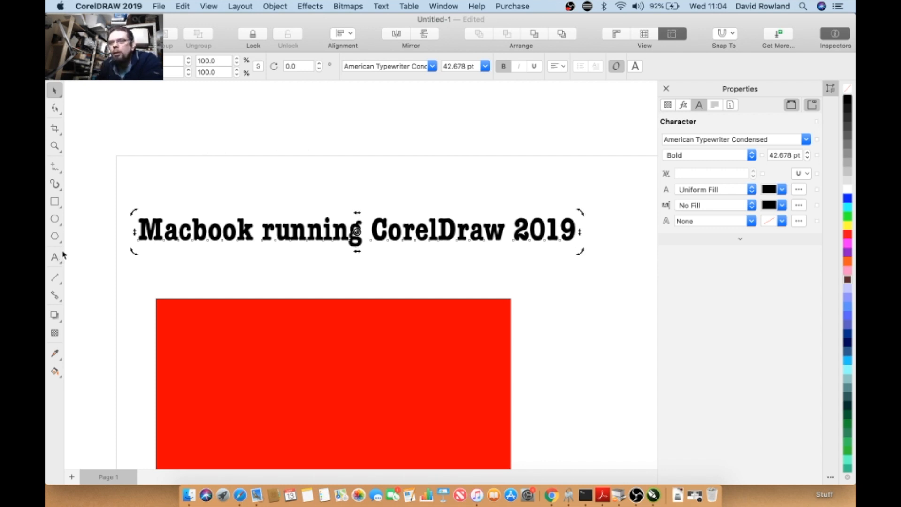
{"action": "right_click", "coordinate": [187, 227]}
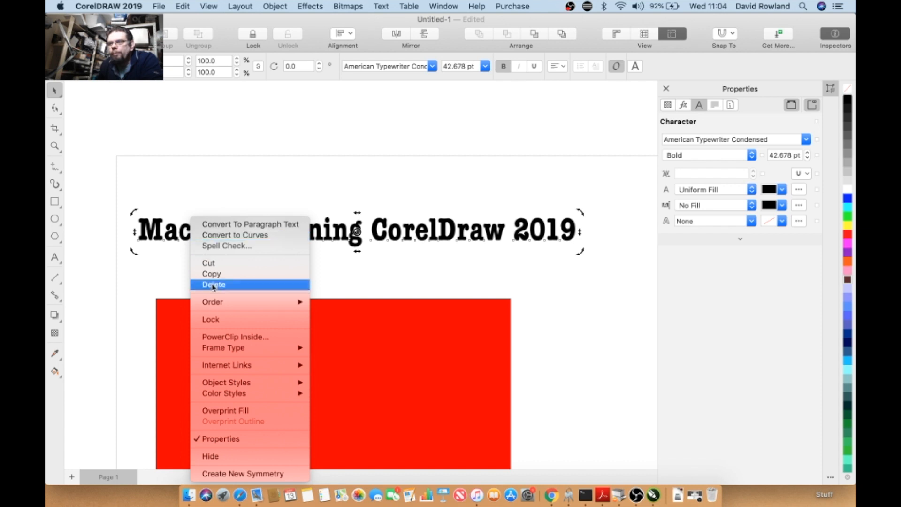
{"action": "left_click", "coordinate": [173, 191]}
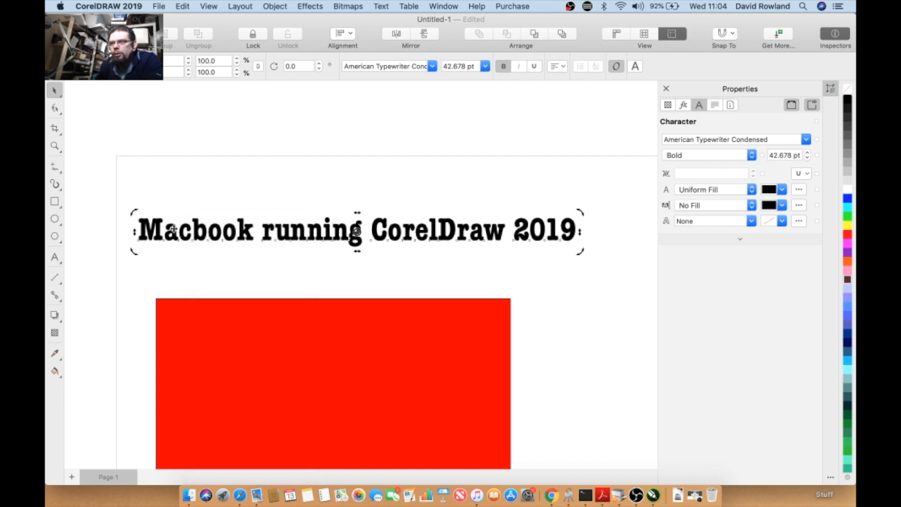
- Duplicate the title text and move the copy up above the page
{"action": "left_click", "coordinate": [174, 229]}
{"action": "key", "text": "super+shift+d"}
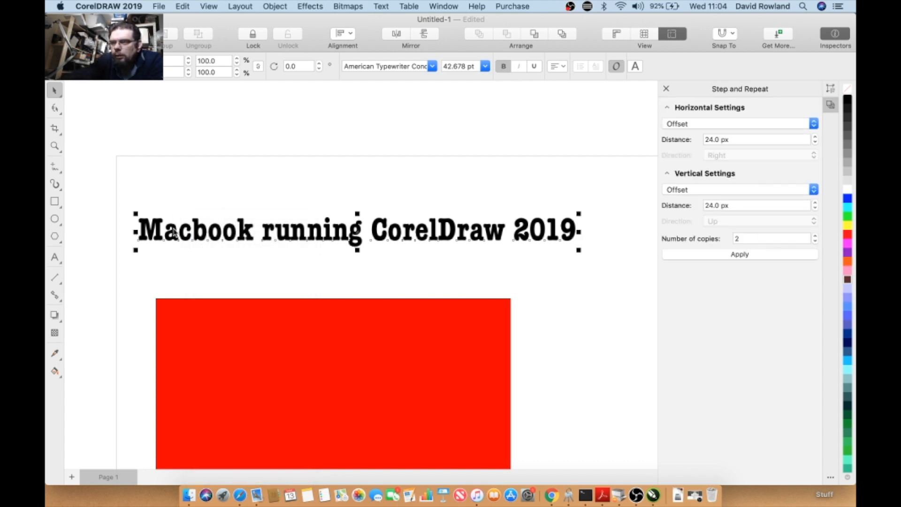
{"action": "left_click", "coordinate": [172, 229]}
{"action": "left_click_drag", "start_coordinate": [171, 229], "coordinate": [177, 184]}
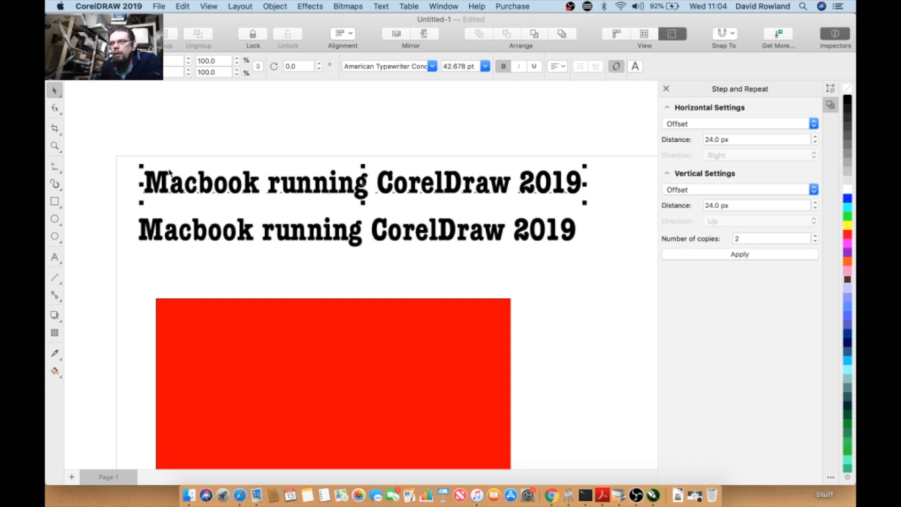
{"action": "left_click_drag", "start_coordinate": [170, 173], "coordinate": [158, 112]}
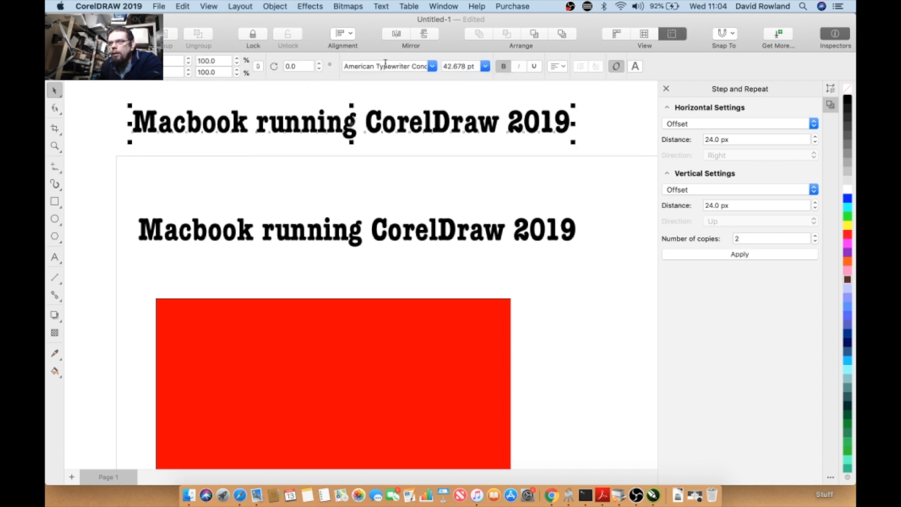
- Change the copy's font to Gill Sans and resize it to about 38 pt
{"action": "left_click", "coordinate": [432, 66]}
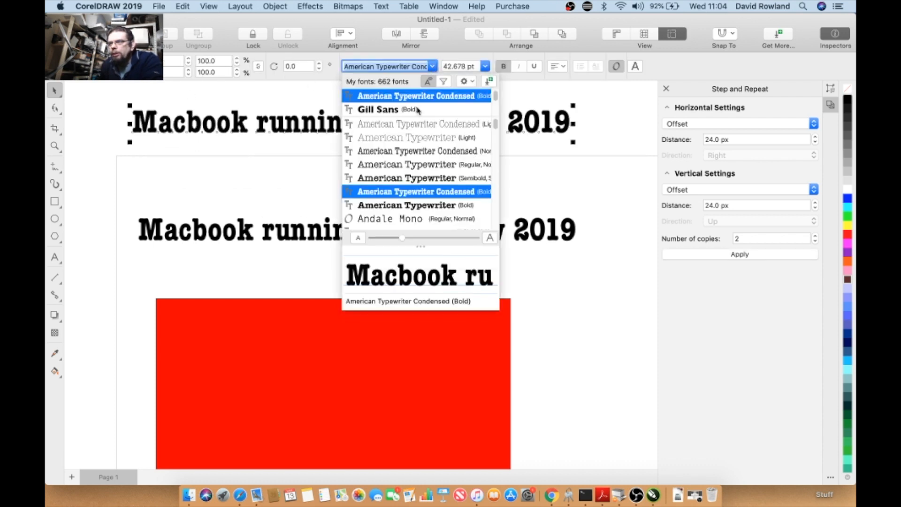
{"action": "left_click", "coordinate": [386, 114]}
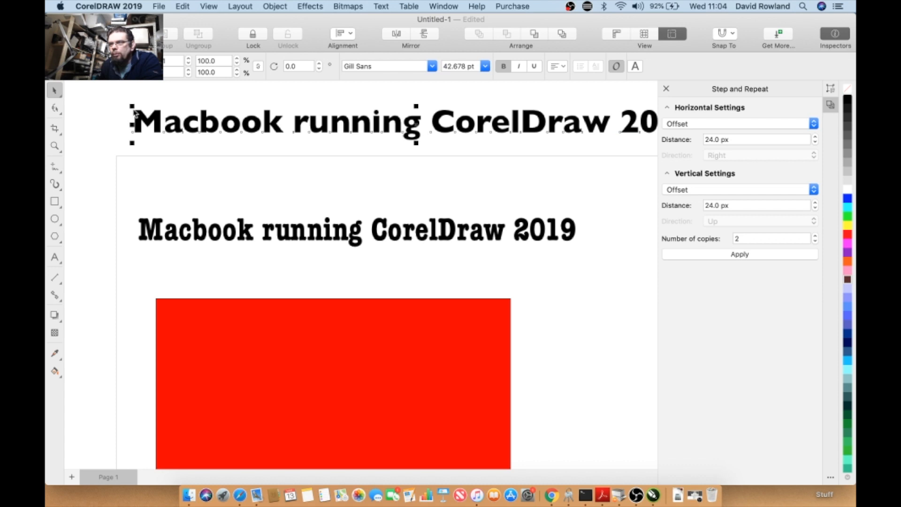
{"action": "left_click_drag", "start_coordinate": [135, 112], "coordinate": [192, 114]}
{"action": "left_click_drag", "start_coordinate": [346, 122], "coordinate": [283, 116]}
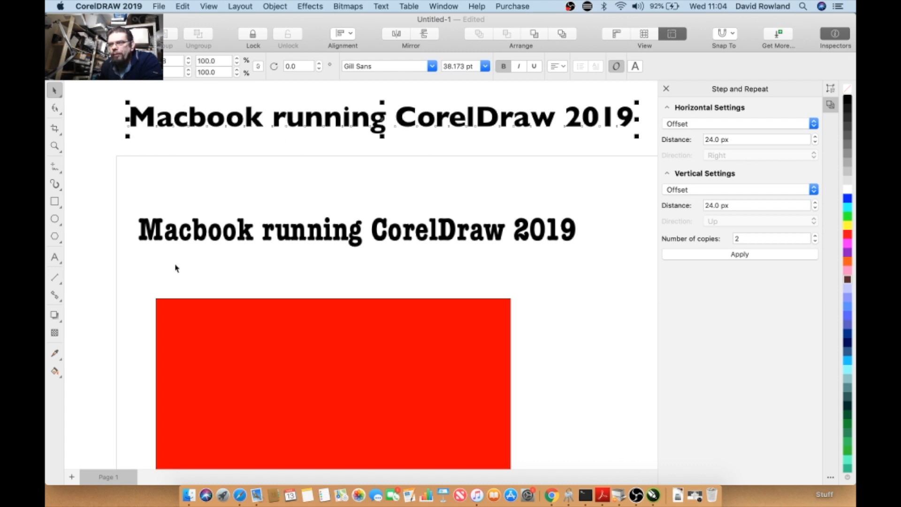
- Blend the Gill Sans copy into the original title text with the Blend tool
{"action": "left_click", "coordinate": [56, 296]}
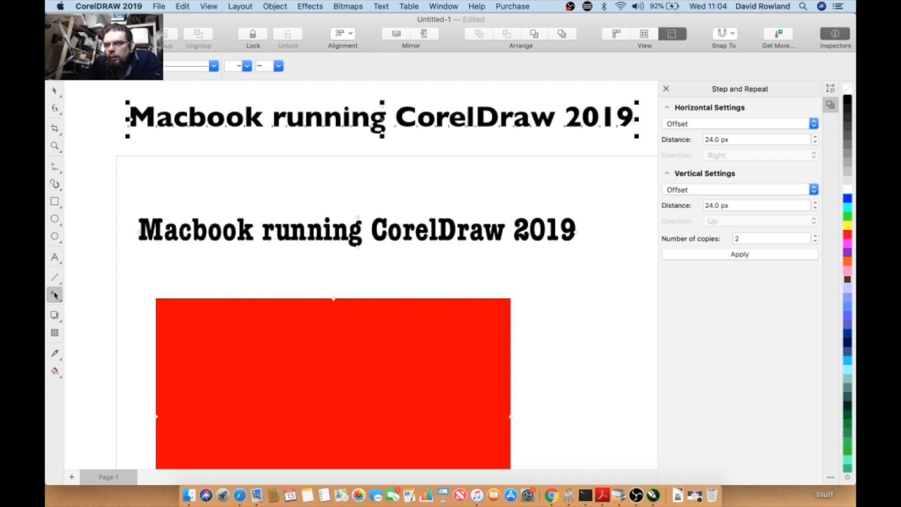
{"action": "left_click", "coordinate": [56, 317]}
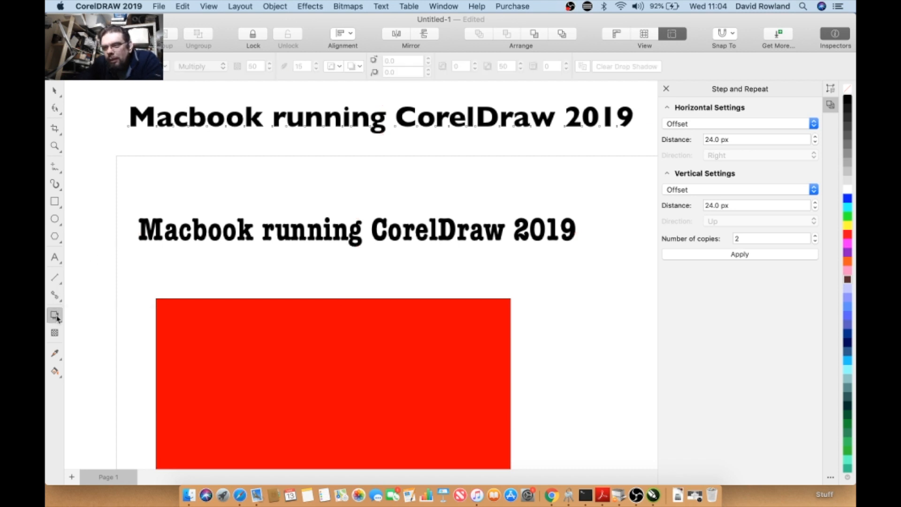
{"action": "left_click", "coordinate": [56, 319]}
{"action": "left_click", "coordinate": [94, 336]}
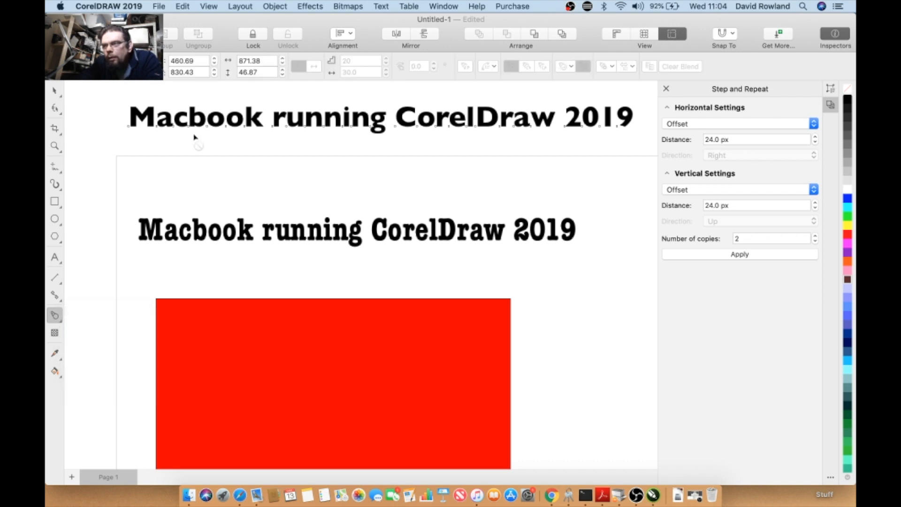
{"action": "left_click_drag", "start_coordinate": [380, 120], "coordinate": [356, 232]}
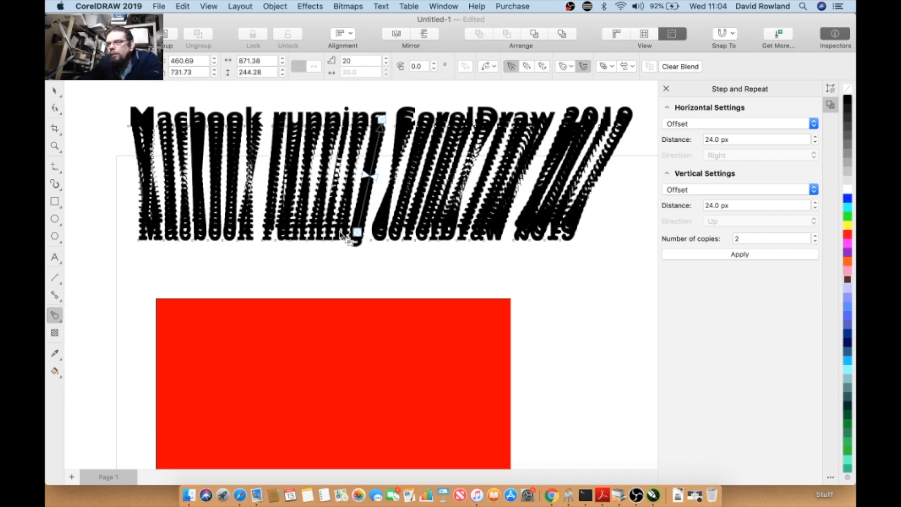
- Fill the top text blue and the bottom title text orange
{"action": "left_click", "coordinate": [54, 91]}
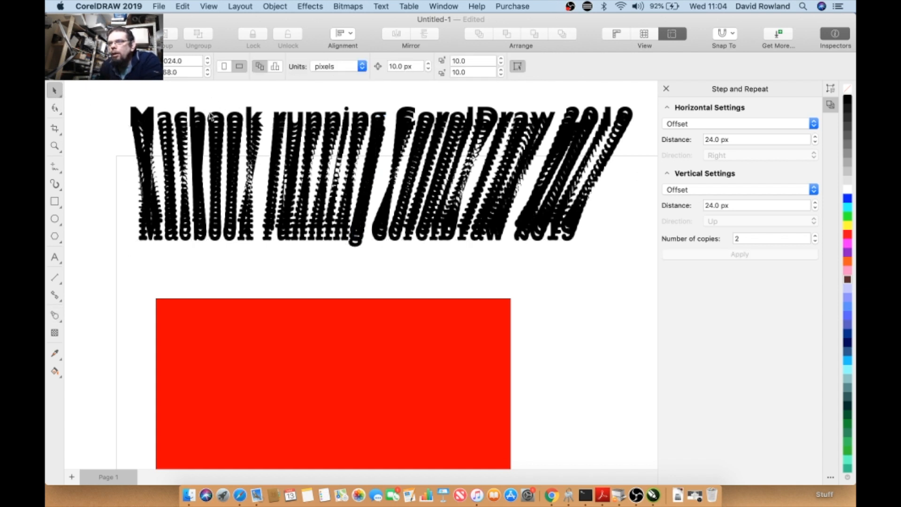
{"action": "left_click", "coordinate": [212, 114]}
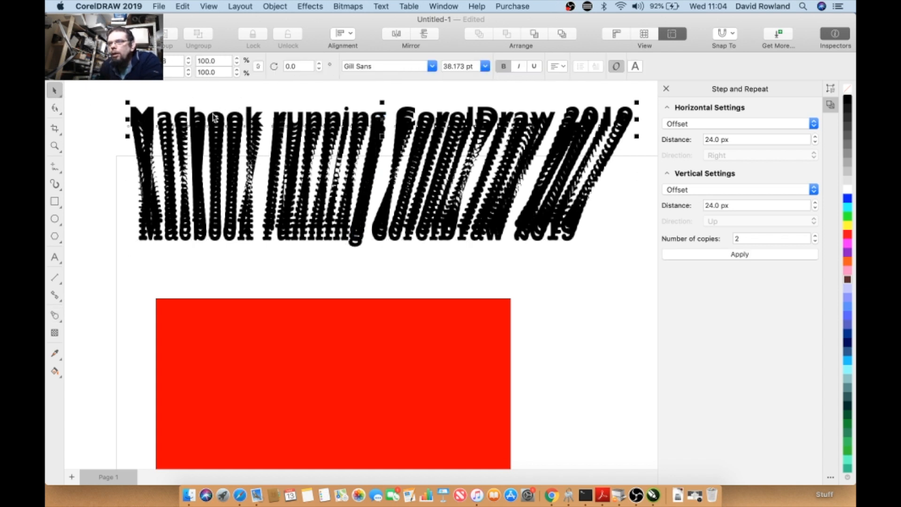
{"action": "left_click", "coordinate": [847, 198]}
{"action": "left_click", "coordinate": [438, 239]}
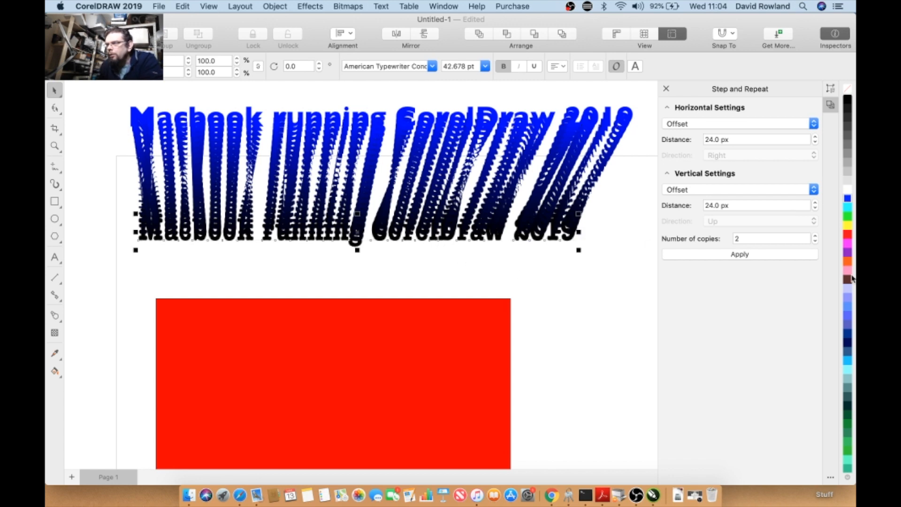
{"action": "left_click", "coordinate": [848, 262]}
- Move the orange end text down onto the red rectangle and nudge the blue text upward
{"action": "left_click_drag", "start_coordinate": [356, 231], "coordinate": [400, 419]}
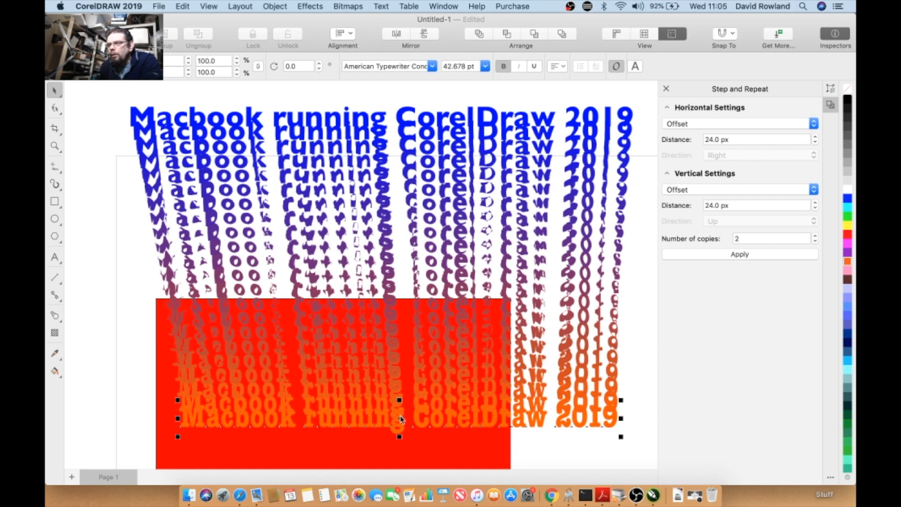
{"action": "left_click", "coordinate": [444, 118]}
{"action": "left_click_drag", "start_coordinate": [400, 116], "coordinate": [412, 100]}
- Enlarge the blue text to about 660 pt and move it up above the blend
{"action": "scroll", "coordinate": [413, 117], "scroll_direction": "down", "scroll_amount": 5}
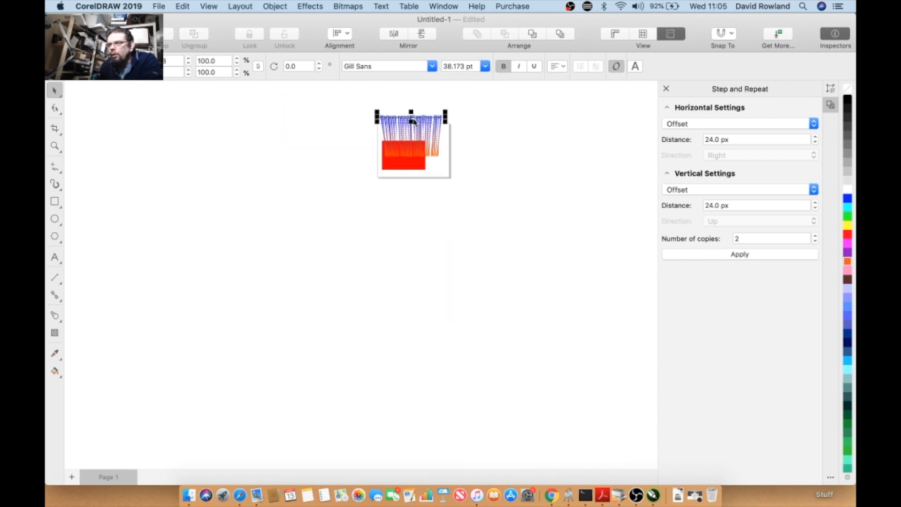
{"action": "scroll", "coordinate": [412, 119], "scroll_direction": "down", "scroll_amount": 3}
{"action": "scroll", "coordinate": [374, 202], "scroll_direction": "up", "scroll_amount": 3}
{"action": "scroll", "coordinate": [369, 219], "scroll_direction": "down", "scroll_amount": 3}
{"action": "scroll", "coordinate": [359, 295], "scroll_direction": "up", "scroll_amount": 2}
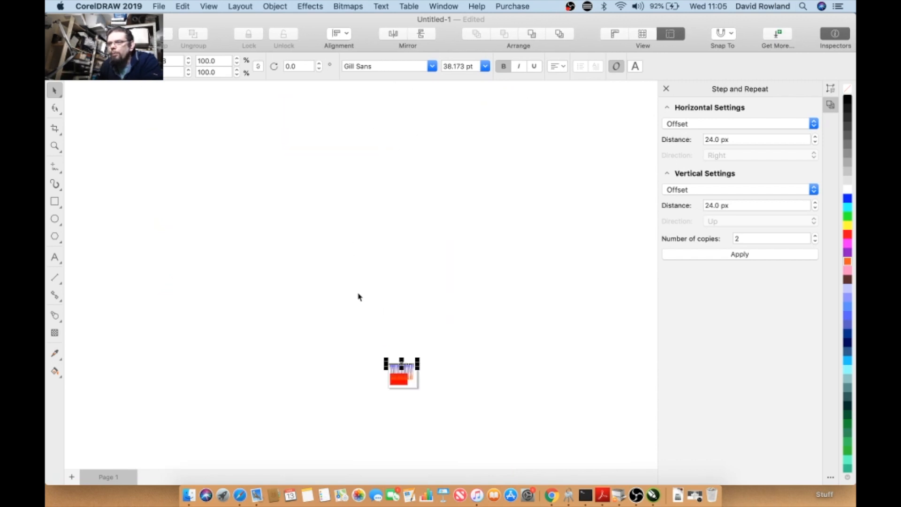
{"action": "left_click_drag", "start_coordinate": [401, 364], "coordinate": [189, 137]}
{"action": "left_click_drag", "start_coordinate": [417, 235], "coordinate": [619, 128]}
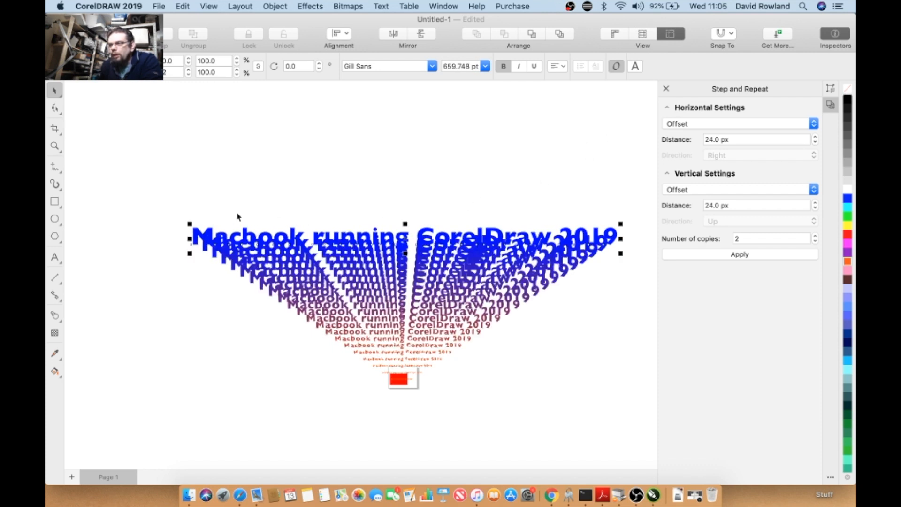
{"action": "left_click_drag", "start_coordinate": [230, 236], "coordinate": [228, 192]}
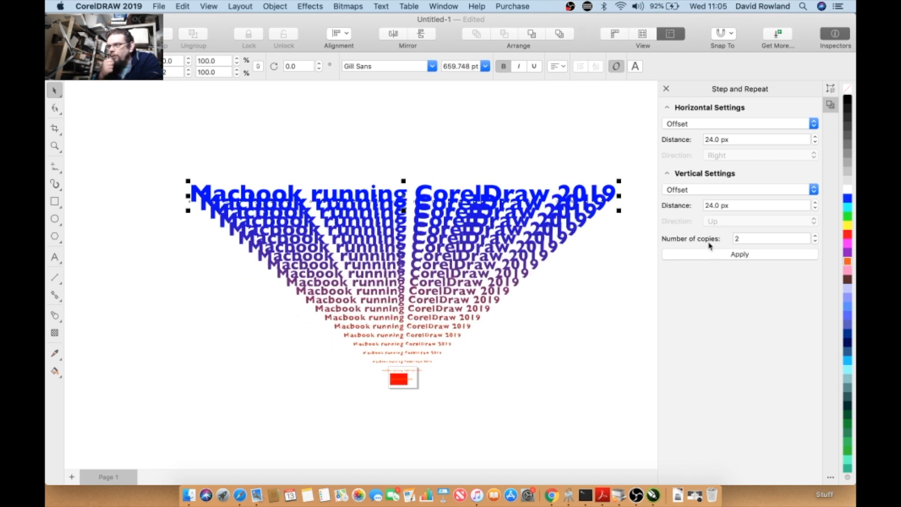
- Set the selected blue text's outline colour to black
{"action": "right_click", "coordinate": [846, 100]}
{"action": "left_click", "coordinate": [846, 98]}
{"action": "right_click", "coordinate": [846, 98]}
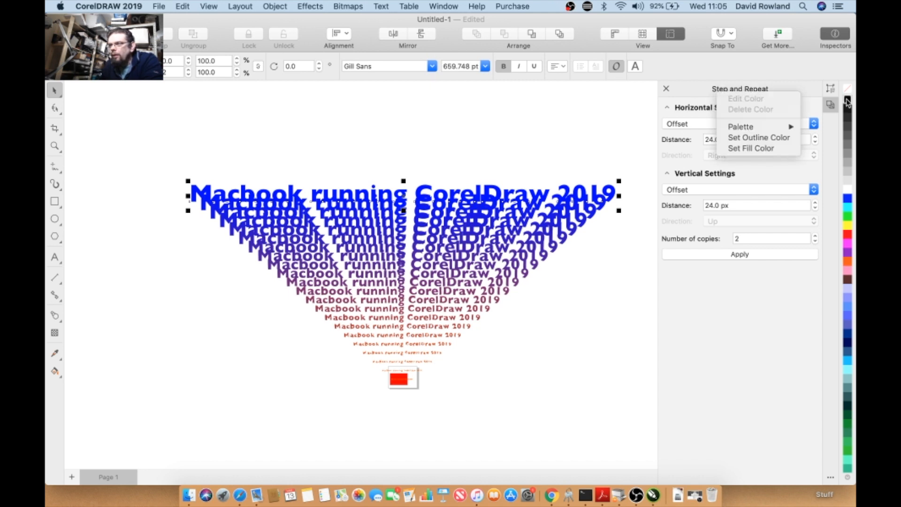
{"action": "left_click", "coordinate": [777, 138]}
- Move the blended text slightly upward
{"action": "left_click", "coordinate": [406, 160]}
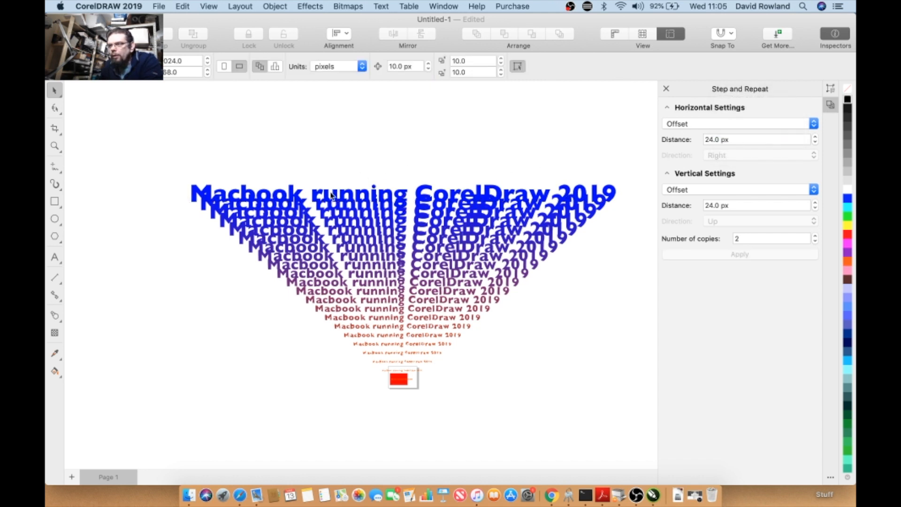
{"action": "left_click_drag", "start_coordinate": [328, 199], "coordinate": [331, 183]}
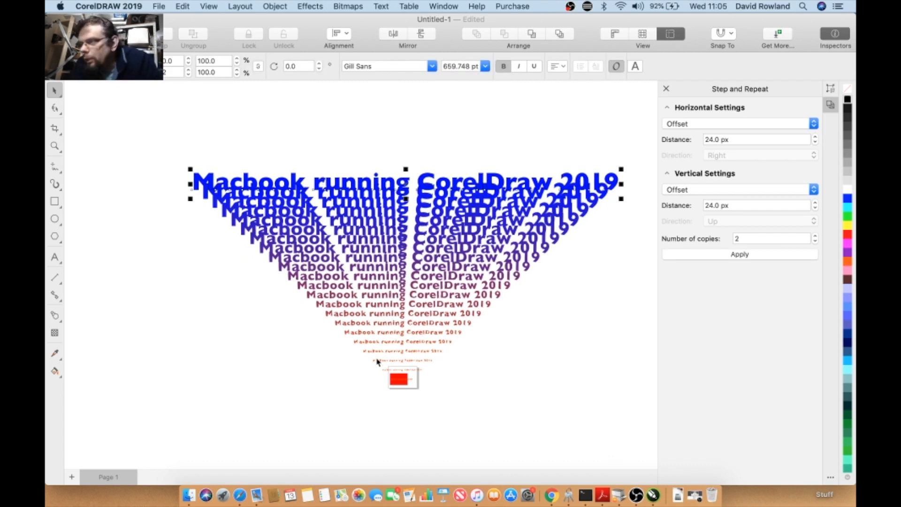
{"action": "left_click", "coordinate": [242, 111]}
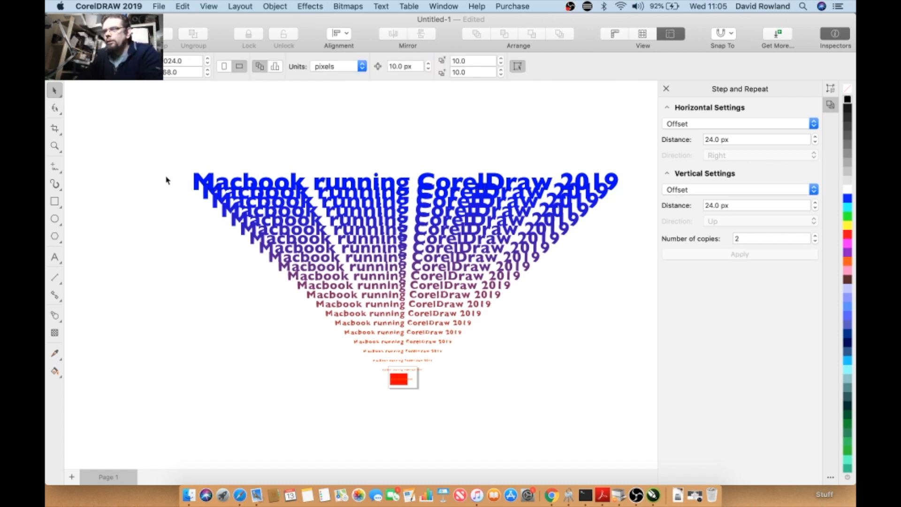
- Draw a rectangle over the left part of the blended text
{"action": "left_click", "coordinate": [55, 202]}
{"action": "left_click_drag", "start_coordinate": [184, 167], "coordinate": [387, 281]}
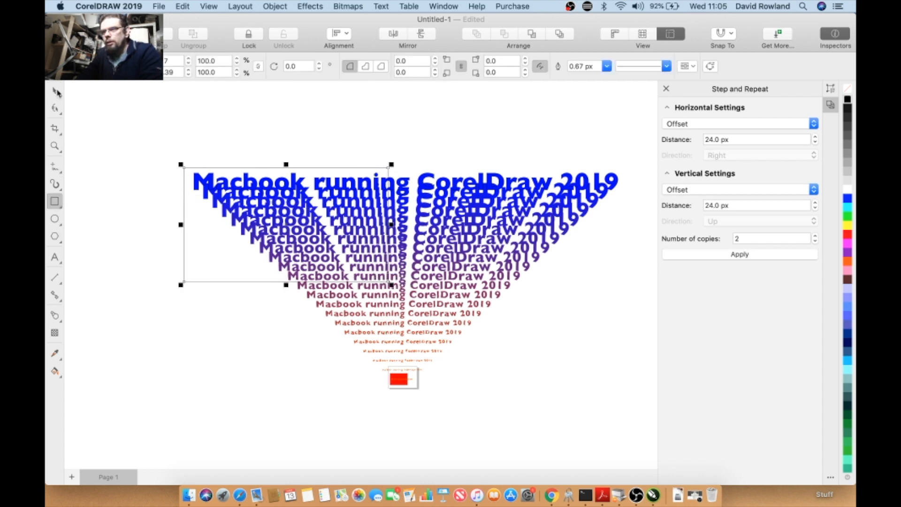
{"action": "left_click", "coordinate": [56, 92]}
- Open the Lens inspector for the rectangle
{"action": "left_click", "coordinate": [348, 7]}
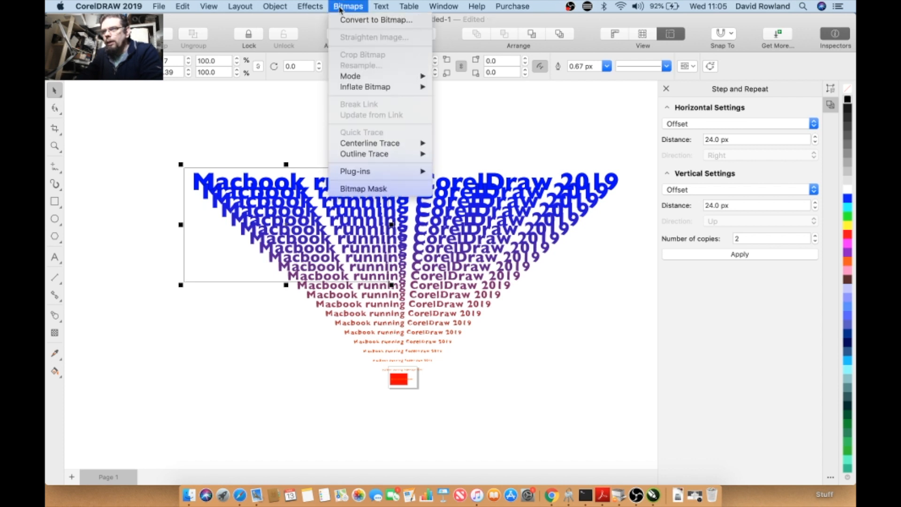
{"action": "mouse_move", "coordinate": [325, 8]}
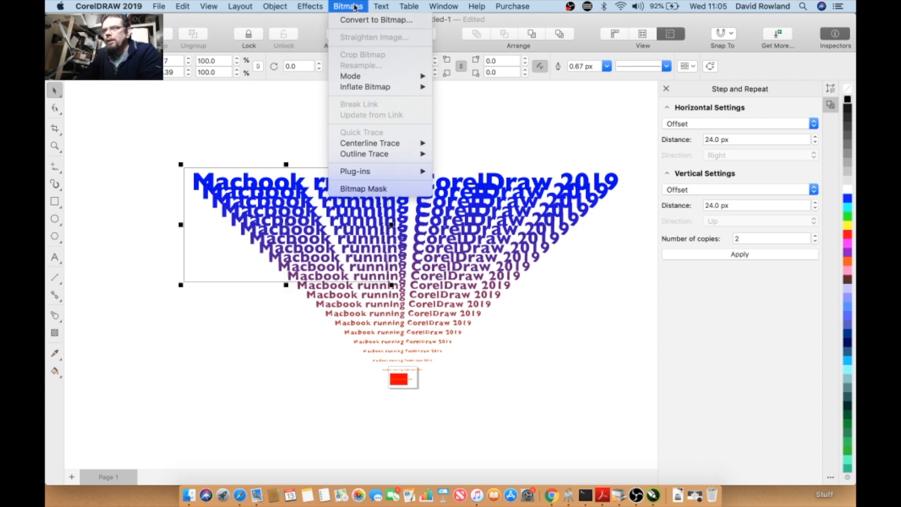
{"action": "mouse_move", "coordinate": [521, 5]}
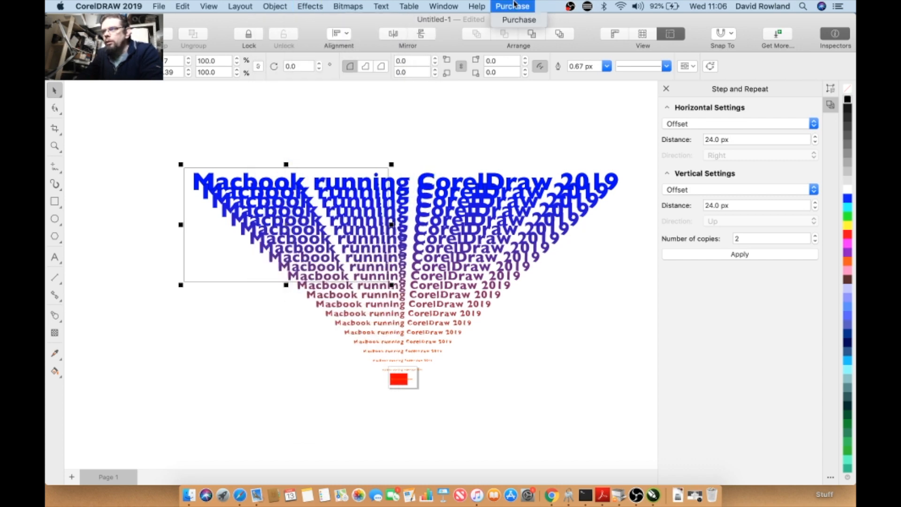
{"action": "mouse_move", "coordinate": [443, 6]}
{"action": "mouse_move", "coordinate": [503, 98]}
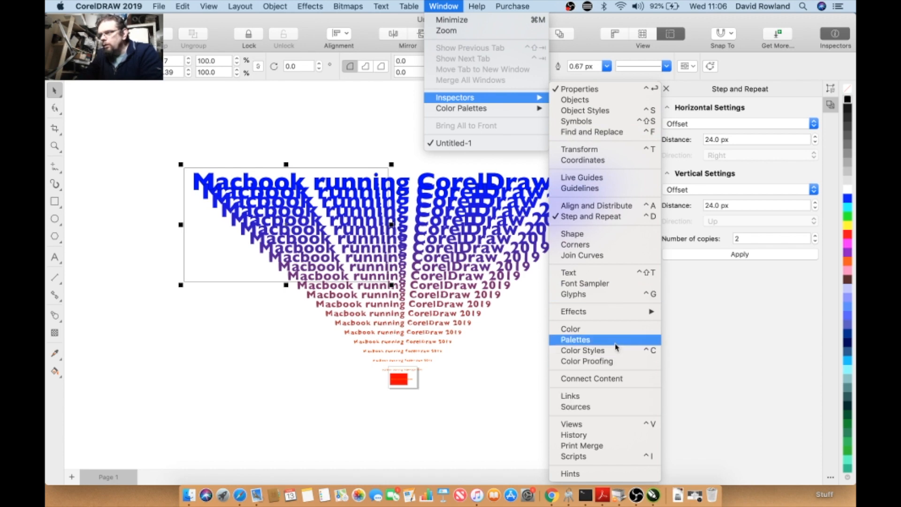
{"action": "mouse_move", "coordinate": [610, 312]}
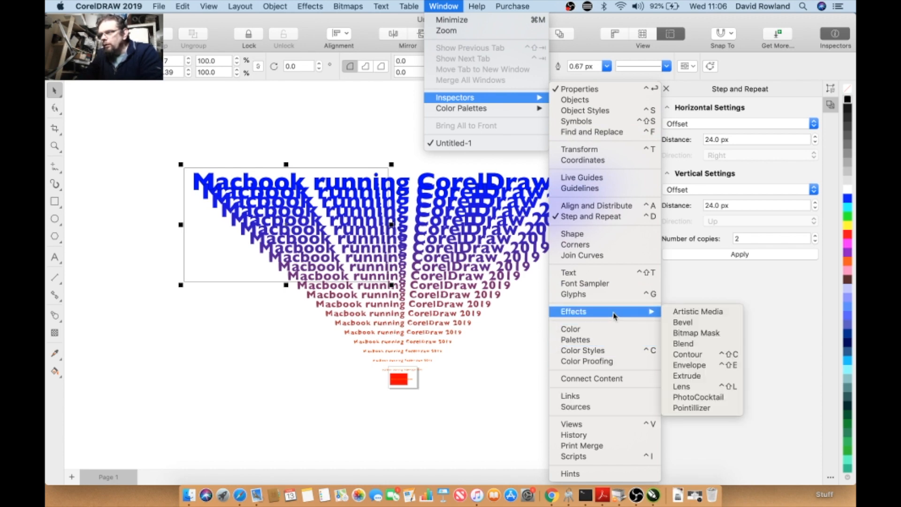
{"action": "left_click", "coordinate": [706, 388]}
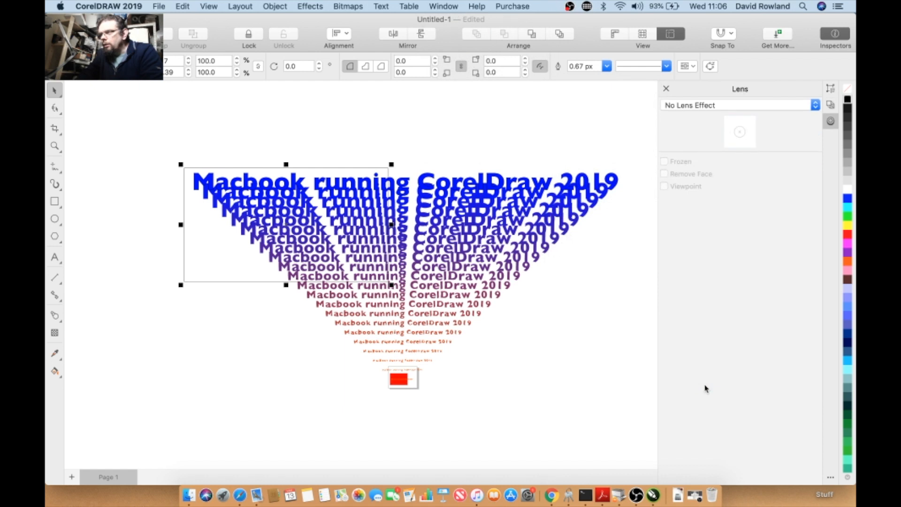
- Apply a Tinted Grayscale lens to the rectangle and widen it rightward over more of the text
{"action": "left_click", "coordinate": [705, 105]}
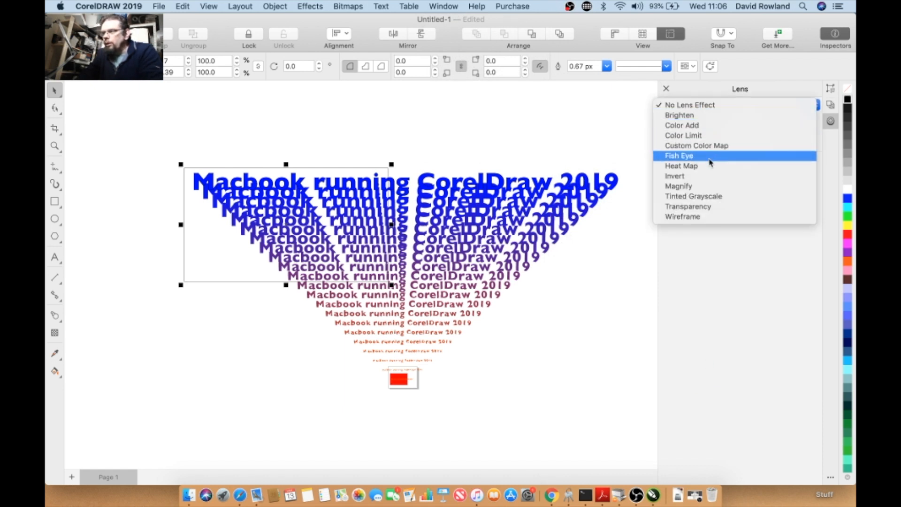
{"action": "left_click", "coordinate": [708, 199]}
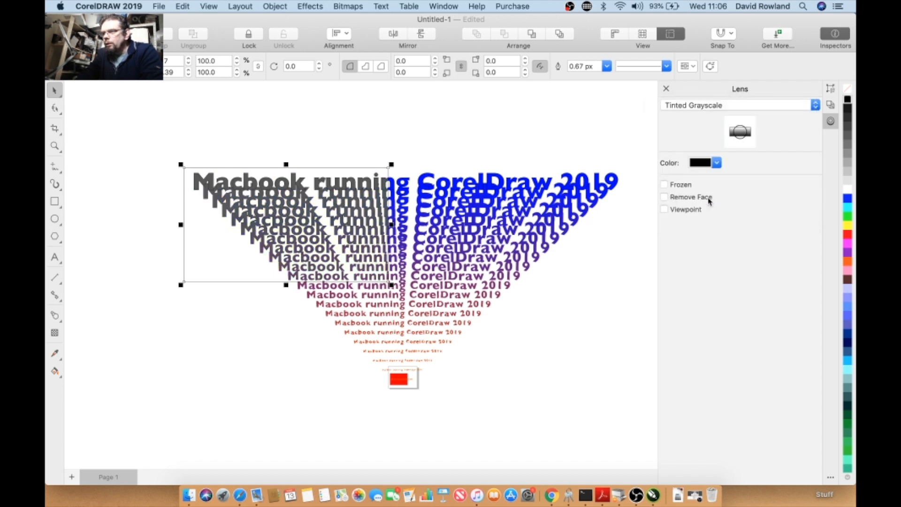
{"action": "left_click_drag", "start_coordinate": [395, 230], "coordinate": [468, 225]}
- Change the rectangle's lens to Wireframe and then to Custom Color Map
{"action": "left_click", "coordinate": [712, 106]}
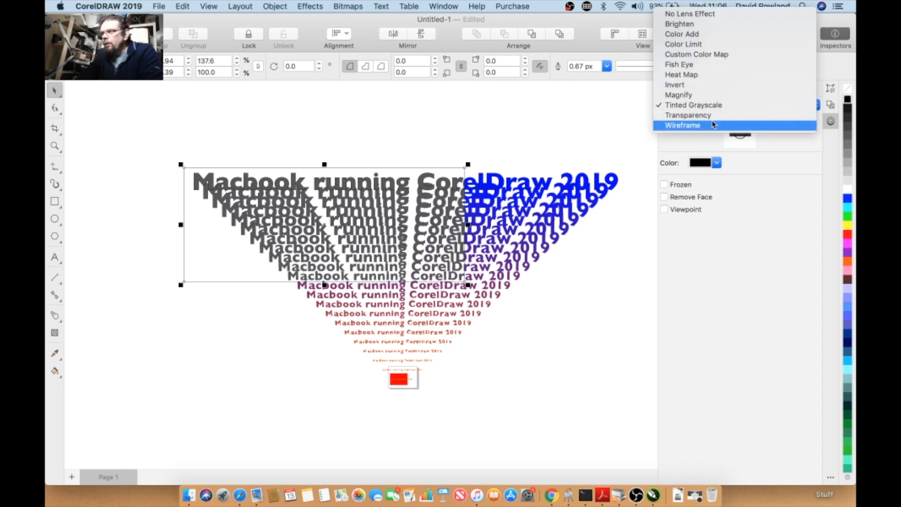
{"action": "left_click", "coordinate": [712, 125]}
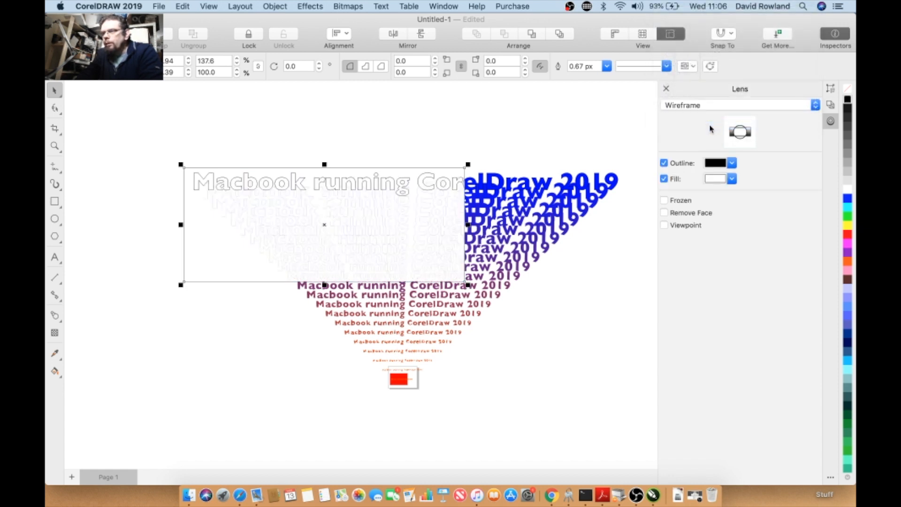
{"action": "left_click", "coordinate": [712, 106]}
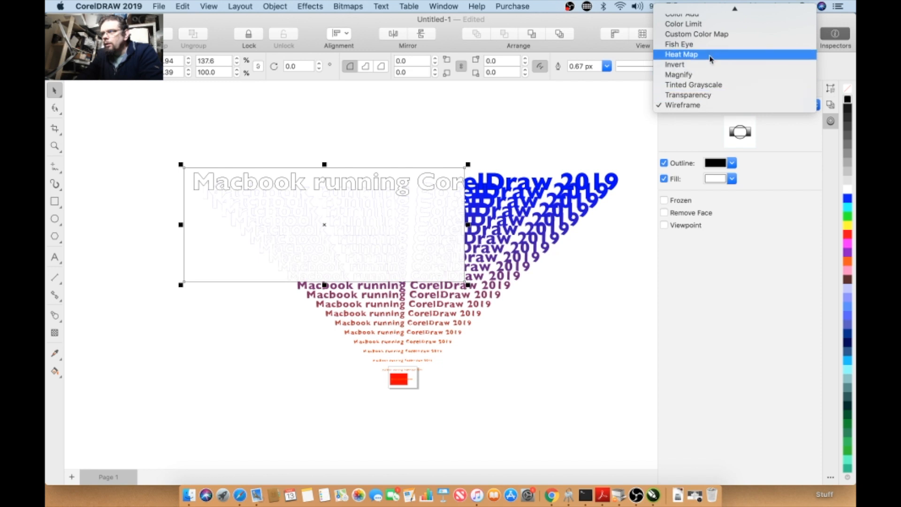
{"action": "left_click", "coordinate": [709, 34]}
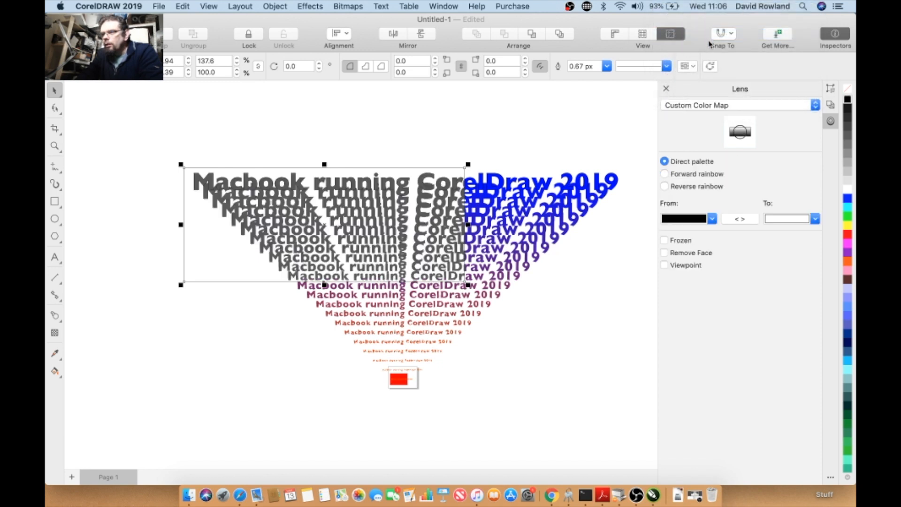
- Change the rectangle's lens to Magnify
{"action": "left_click", "coordinate": [717, 107]}
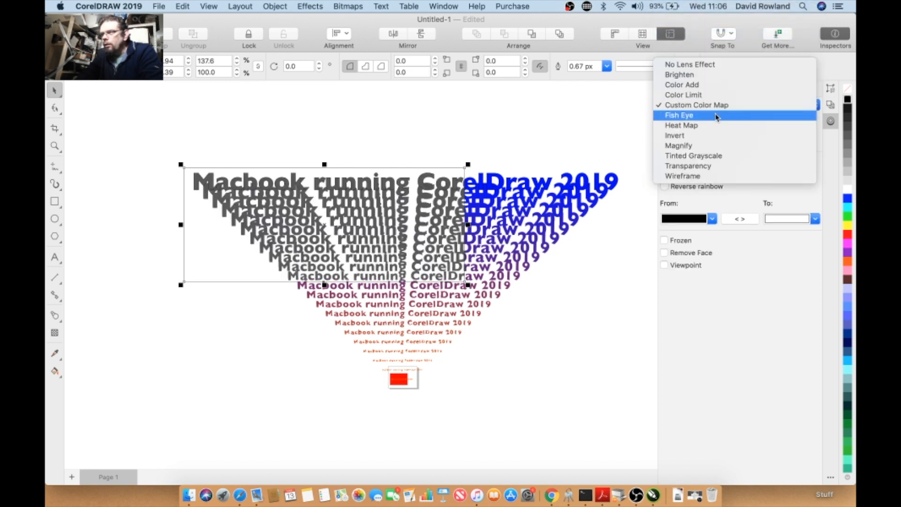
{"action": "left_click", "coordinate": [716, 147]}
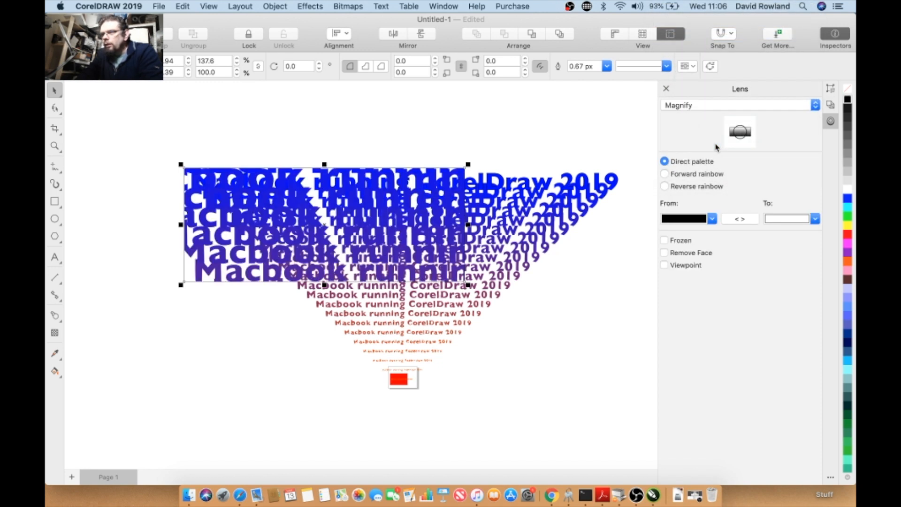
- Resize the blend's top text by scaling it down and then enlarging it
{"action": "left_click", "coordinate": [585, 185]}
{"action": "left_click_drag", "start_coordinate": [622, 170], "coordinate": [538, 186]}
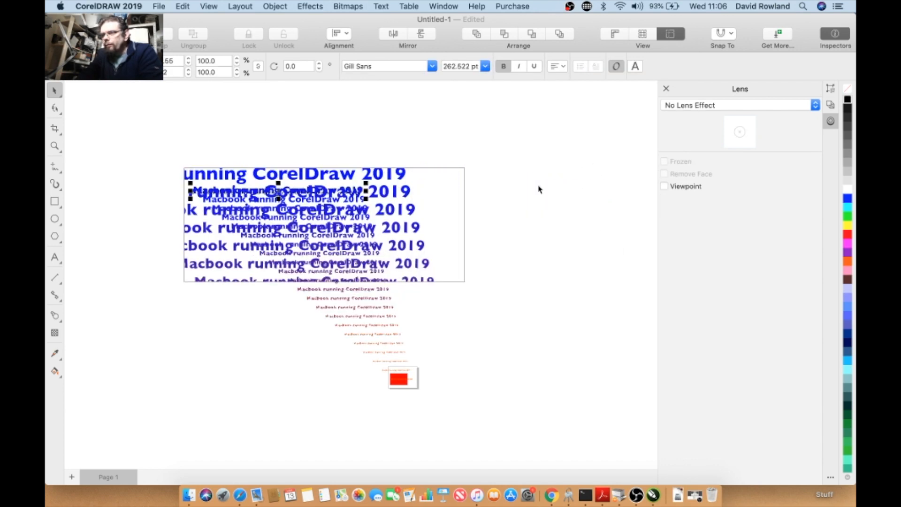
{"action": "left_click_drag", "start_coordinate": [365, 183], "coordinate": [513, 145]}
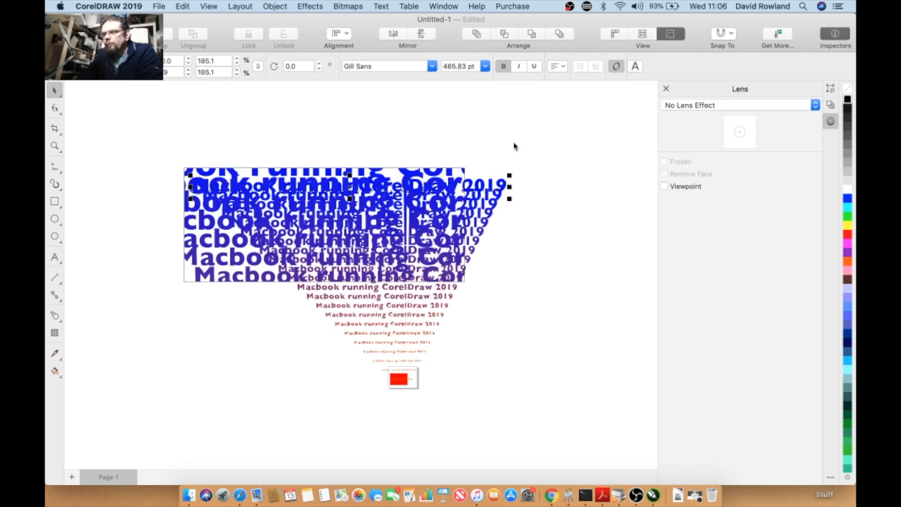
{"action": "double_click", "coordinate": [498, 189]}
{"action": "left_click", "coordinate": [490, 227]}
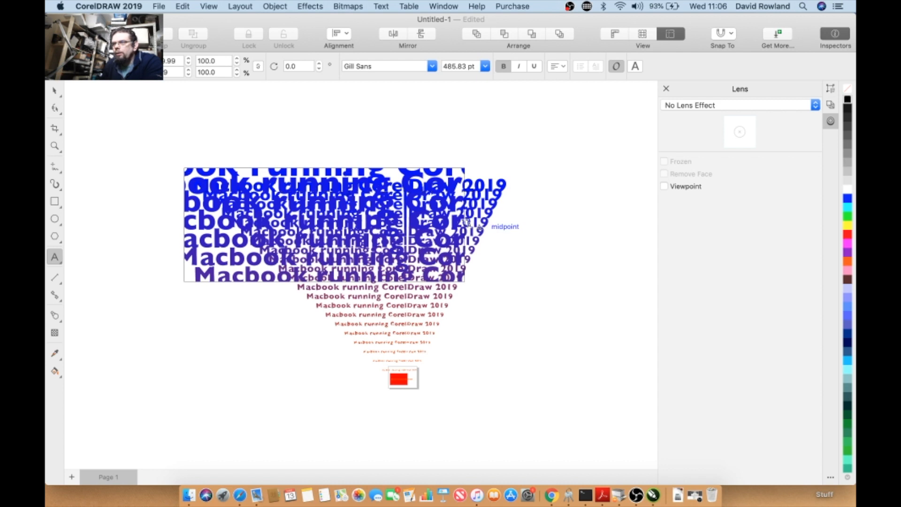
{"action": "left_click", "coordinate": [56, 93]}
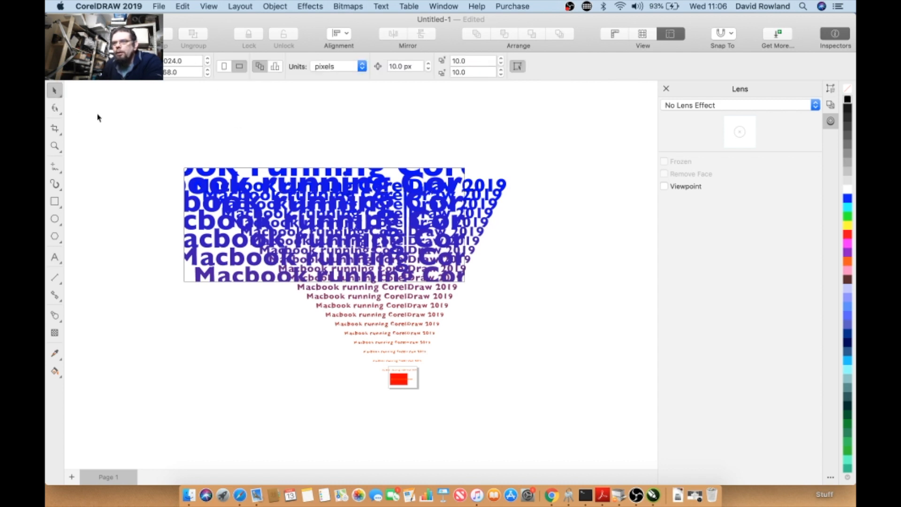
- Select the Magnify lens rectangle and remove it from the drawing
{"action": "left_click", "coordinate": [204, 277]}
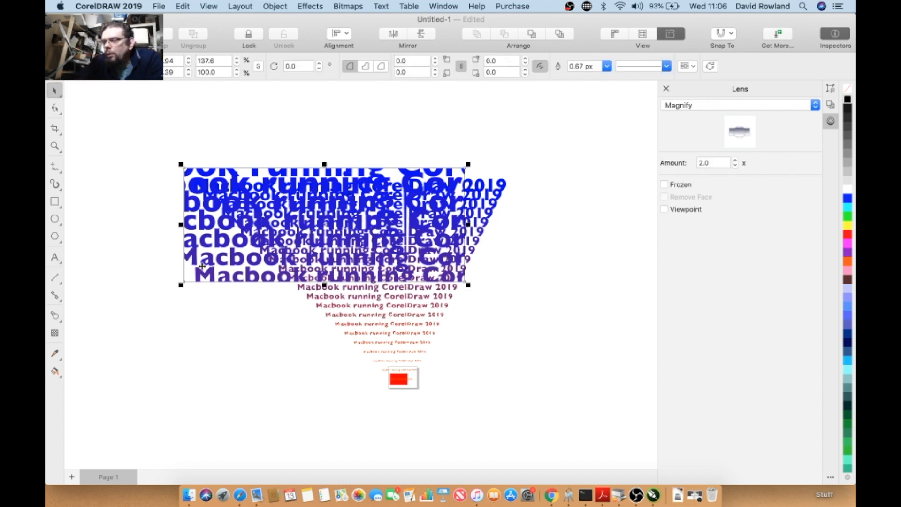
{"action": "left_click", "coordinate": [202, 269]}
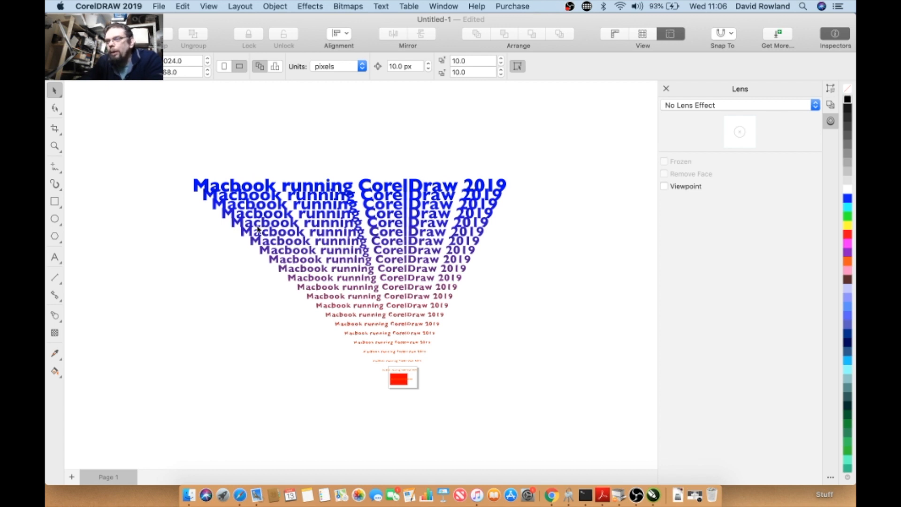
- Stretch the blend's top text wider to the right, to about the width of the lens area
{"action": "left_click", "coordinate": [266, 186]}
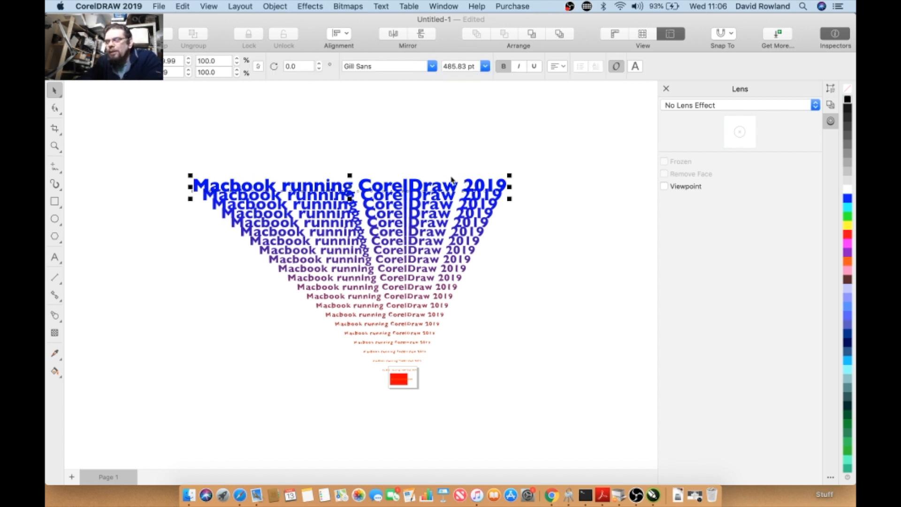
{"action": "left_click", "coordinate": [199, 148]}
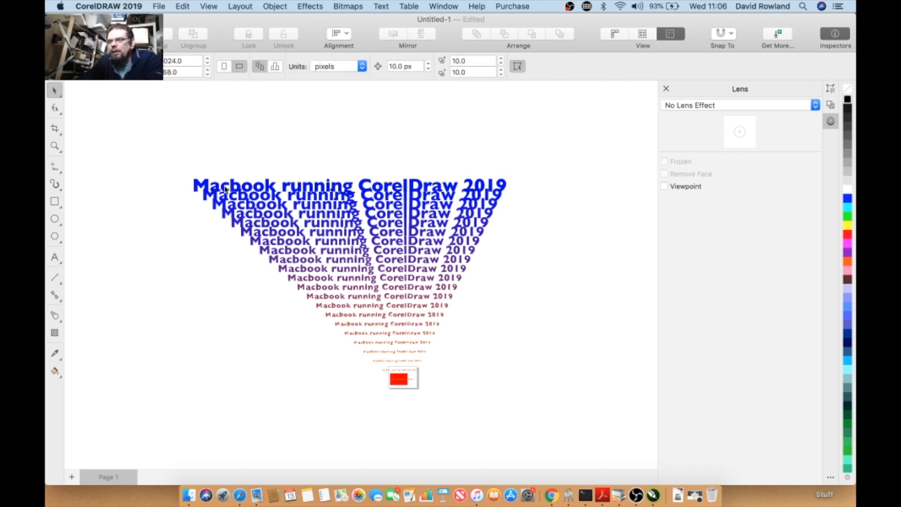
{"action": "left_click", "coordinate": [231, 187]}
{"action": "left_click_drag", "start_coordinate": [509, 176], "coordinate": [578, 155]}
{"action": "left_click", "coordinate": [287, 153]}
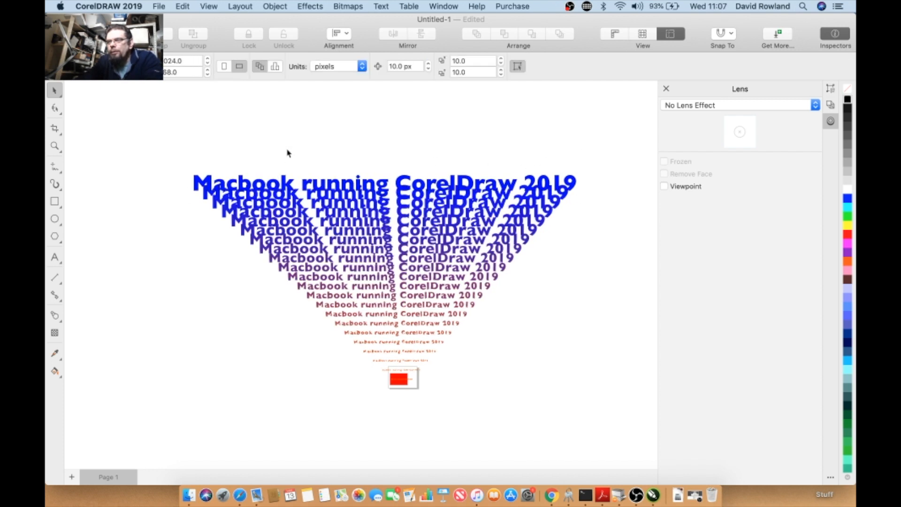
{"action": "left_click", "coordinate": [281, 182]}
{"action": "left_click", "coordinate": [252, 163]}
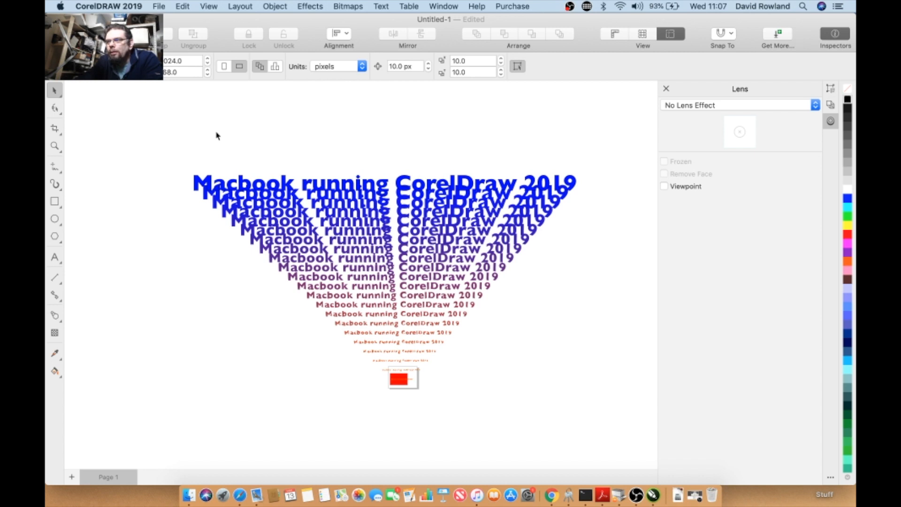
{"action": "left_click", "coordinate": [232, 199]}
{"action": "left_click", "coordinate": [170, 93]}
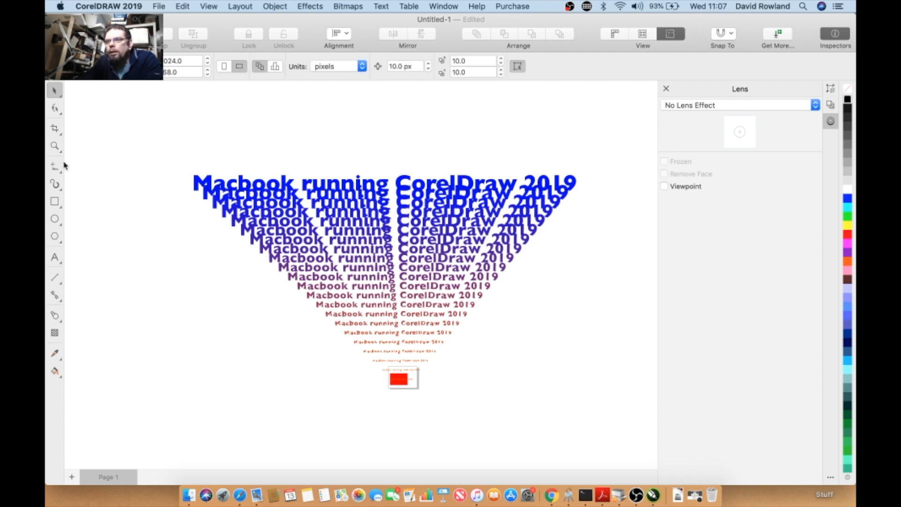
- Draw two freehand curves across the blended text with the Freehand tool
{"action": "left_click", "coordinate": [54, 184]}
{"action": "mouse_move", "coordinate": [105, 167]}
{"action": "left_mouse_down"}
{"action": "mouse_move", "coordinate": [159, 214]}
{"action": "mouse_move", "coordinate": [498, 279]}
{"action": "left_mouse_up"}
{"action": "left_click_drag", "start_coordinate": [491, 348], "coordinate": [297, 134]}
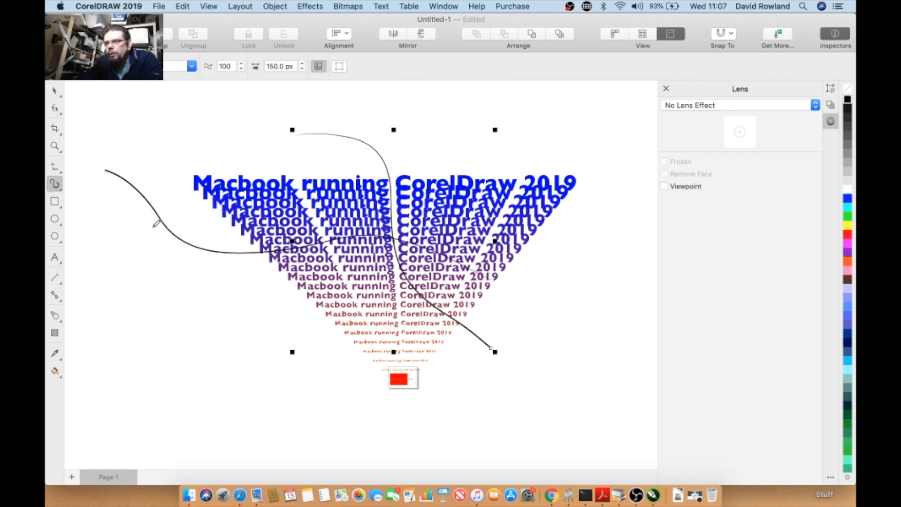
- Save the document as Save test on the Desktop in version 21.0 (2019)
{"action": "left_click", "coordinate": [58, 91]}
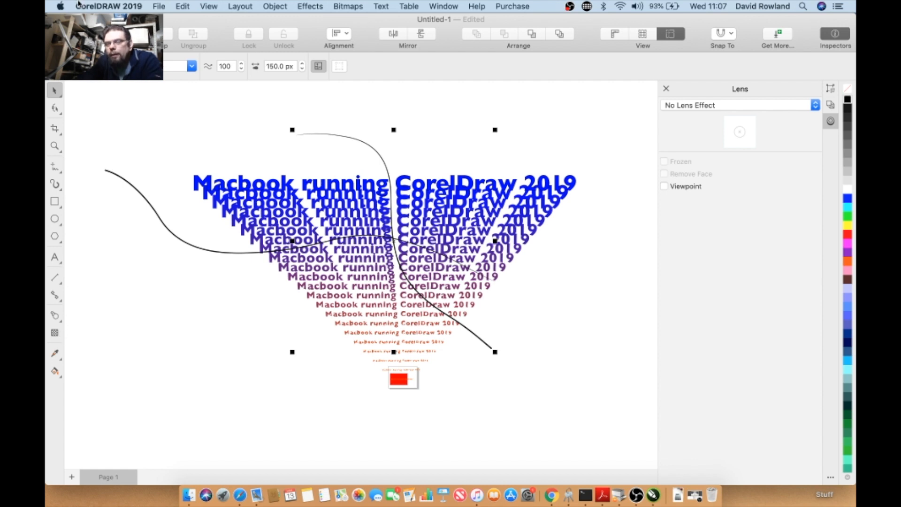
{"action": "left_click", "coordinate": [158, 7]}
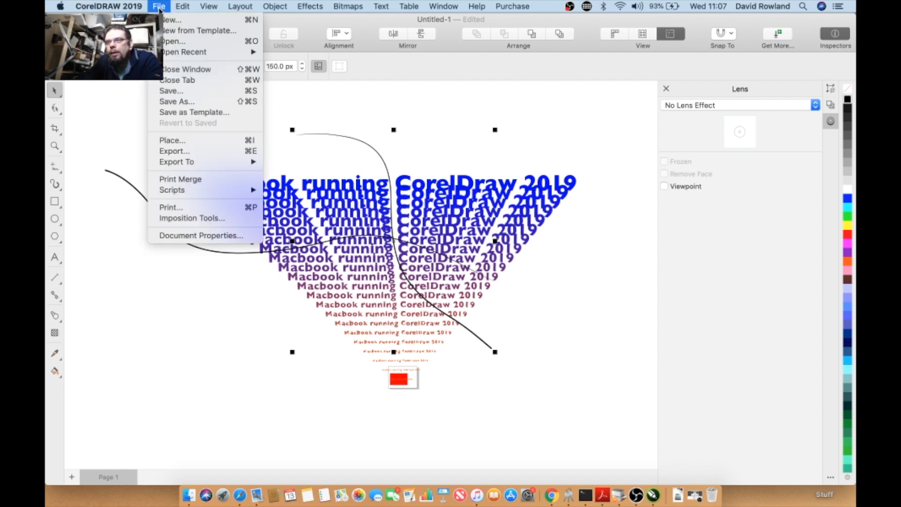
{"action": "left_click", "coordinate": [170, 100]}
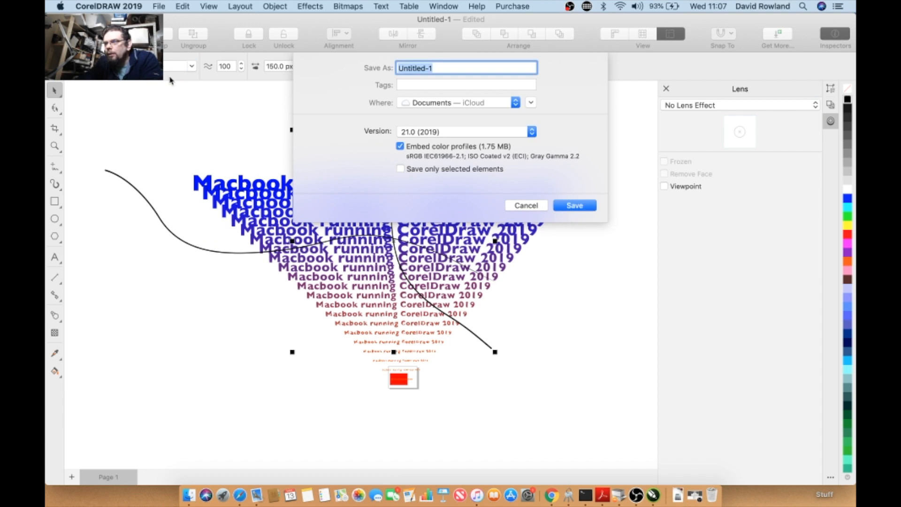
{"action": "left_click", "coordinate": [439, 135]}
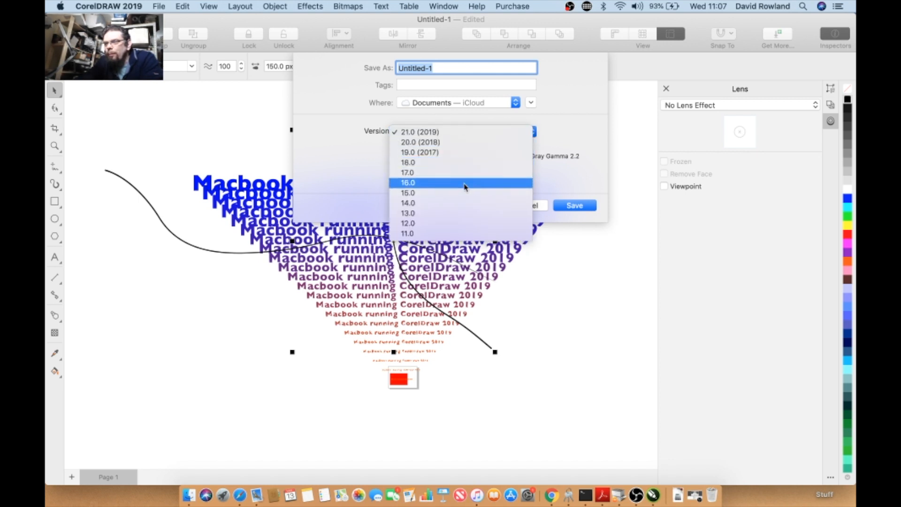
{"action": "left_click", "coordinate": [359, 130]}
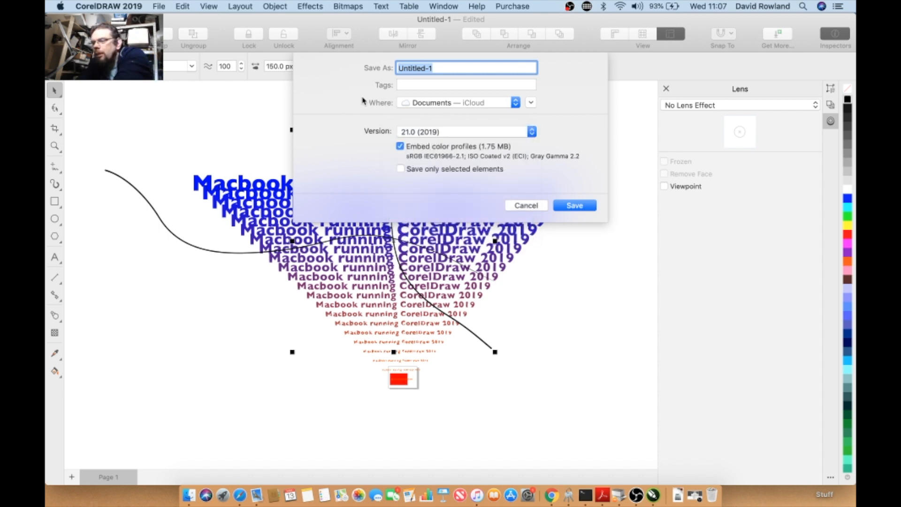
{"action": "type", "text": "Save test"}
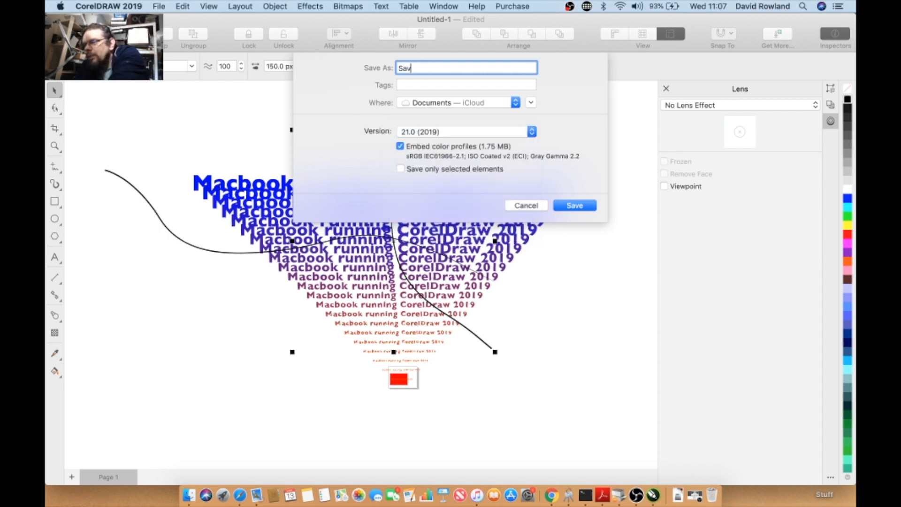
{"action": "left_click", "coordinate": [470, 103]}
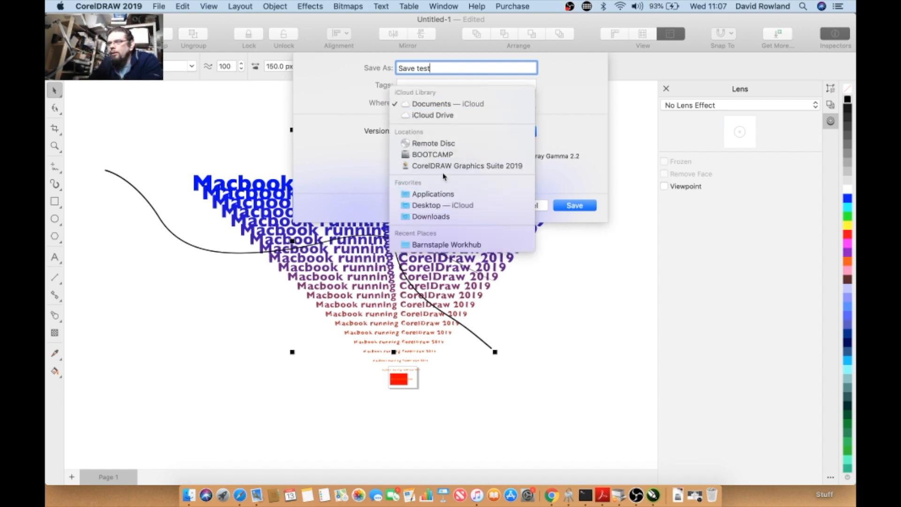
{"action": "left_click", "coordinate": [443, 206]}
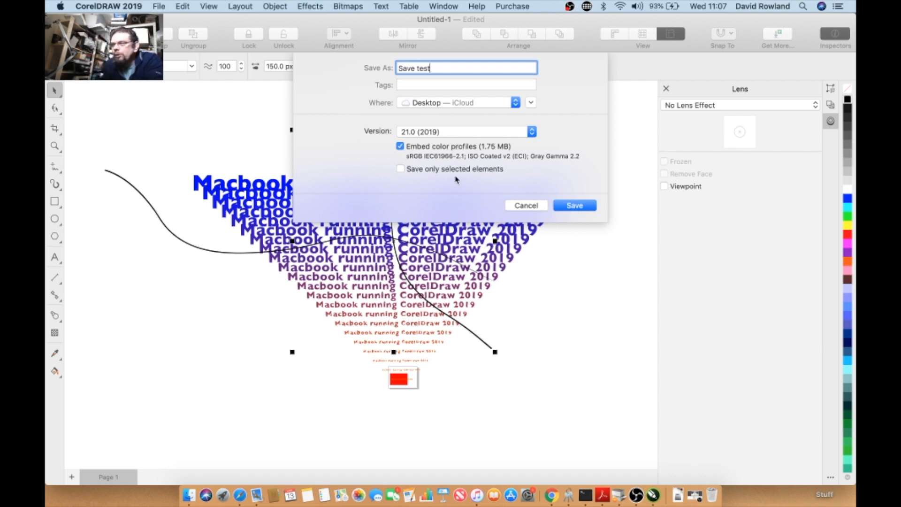
{"action": "left_click", "coordinate": [581, 207]}
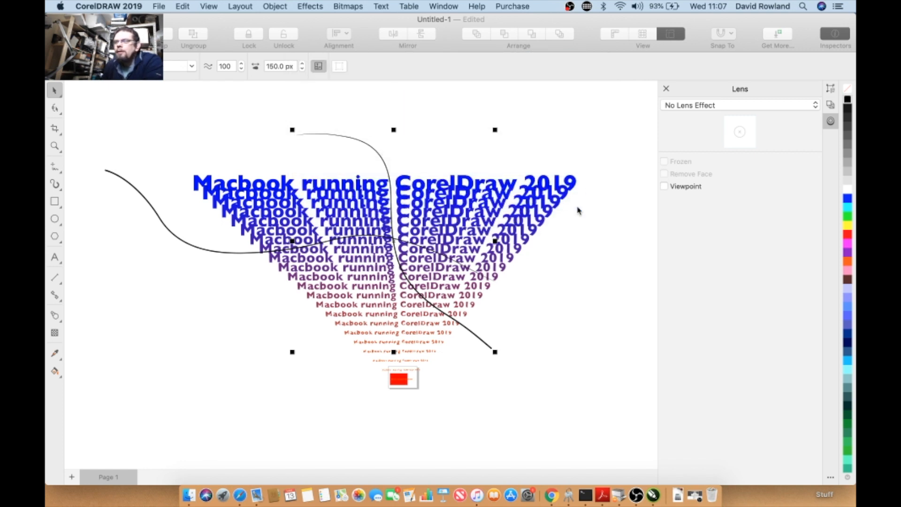
- Scale the arched curve and move the blend's top text, then save the document
{"action": "left_click_drag", "start_coordinate": [292, 130], "coordinate": [325, 163]}
{"action": "left_click_drag", "start_coordinate": [364, 184], "coordinate": [341, 176]}
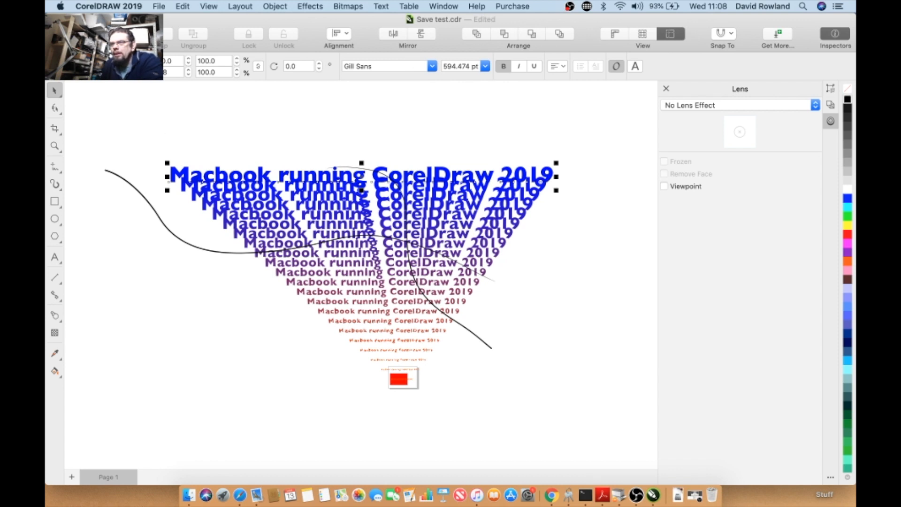
{"action": "left_click", "coordinate": [159, 7]}
{"action": "left_click", "coordinate": [169, 91]}
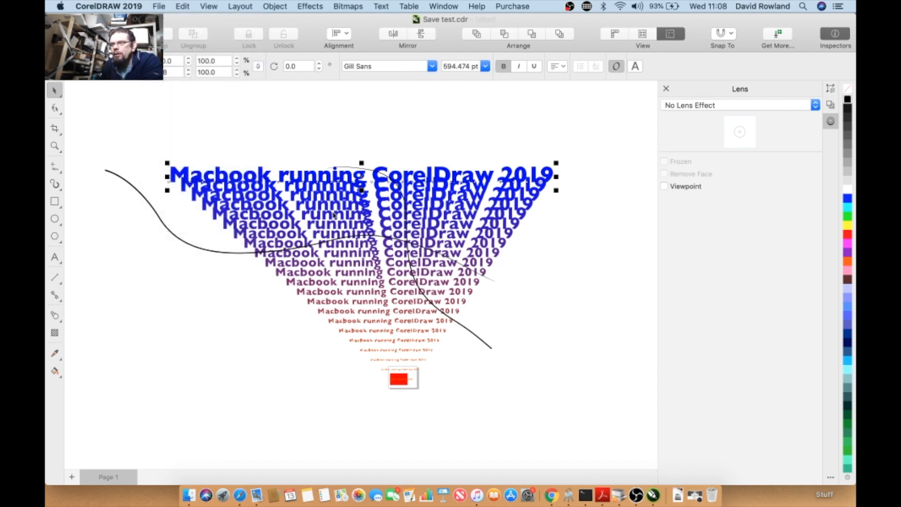
- Reposition the blend's top text further right and save the document again
{"action": "left_click_drag", "start_coordinate": [312, 176], "coordinate": [296, 162]}
{"action": "left_click", "coordinate": [313, 201]}
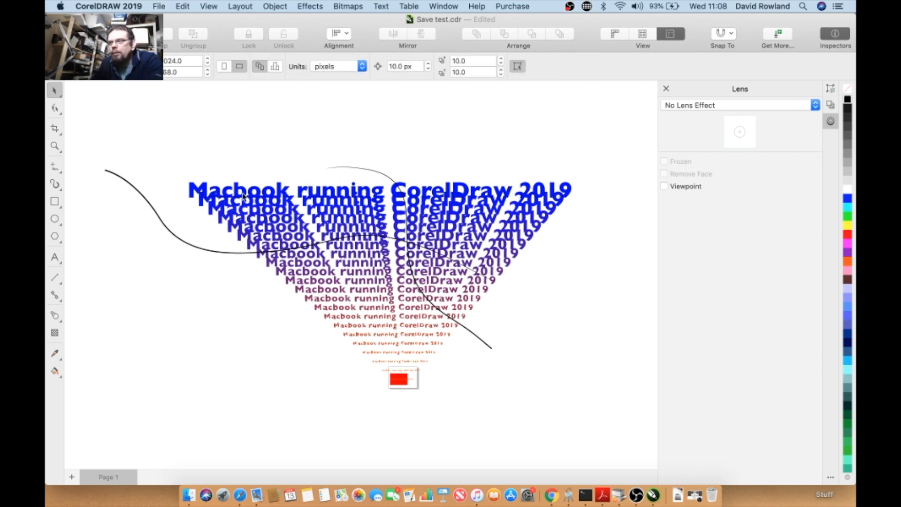
{"action": "left_click_drag", "start_coordinate": [243, 197], "coordinate": [270, 195]}
{"action": "left_click", "coordinate": [159, 6]}
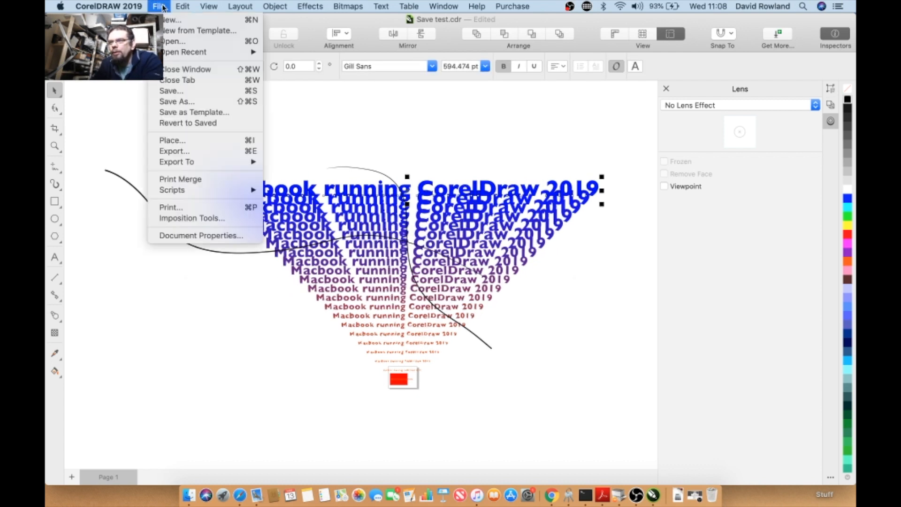
{"action": "left_click", "coordinate": [171, 92]}
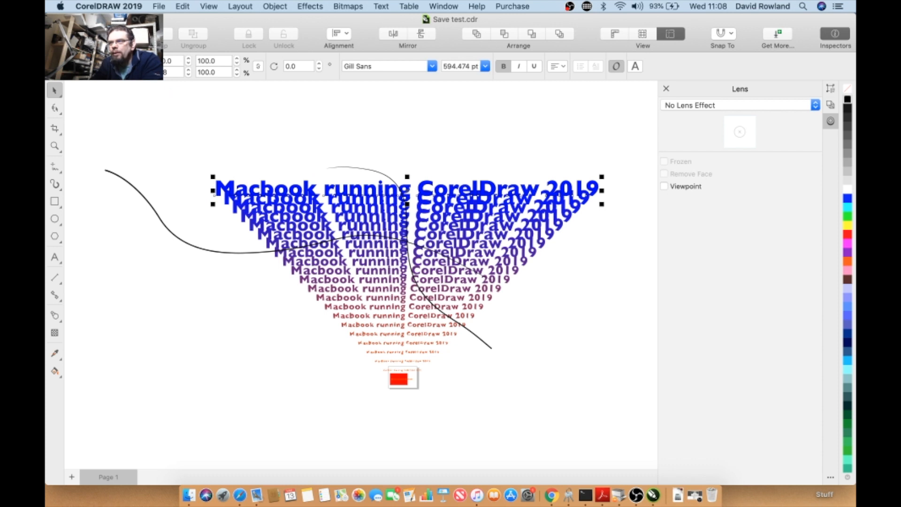
- Switch to the desktop and move the Save test.cdr file icon leftward
{"action": "left_click", "coordinate": [51, 20]}
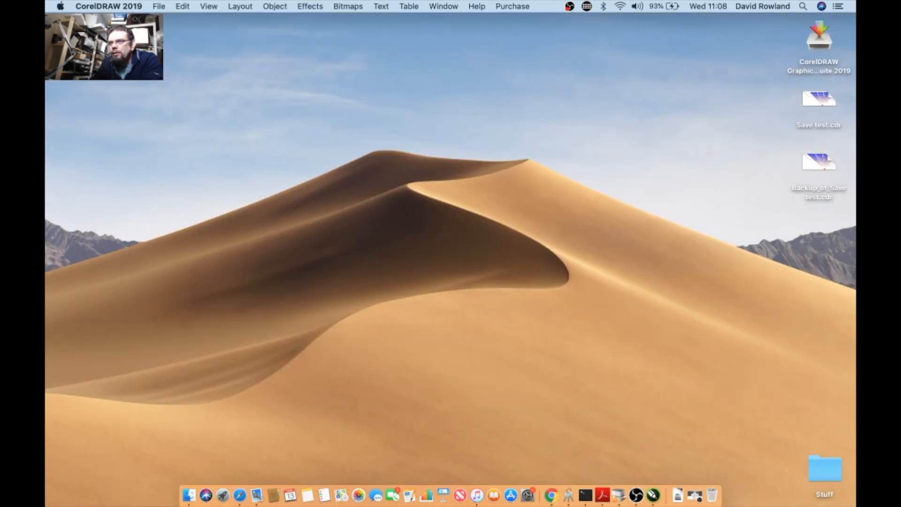
{"action": "left_click", "coordinate": [188, 95]}
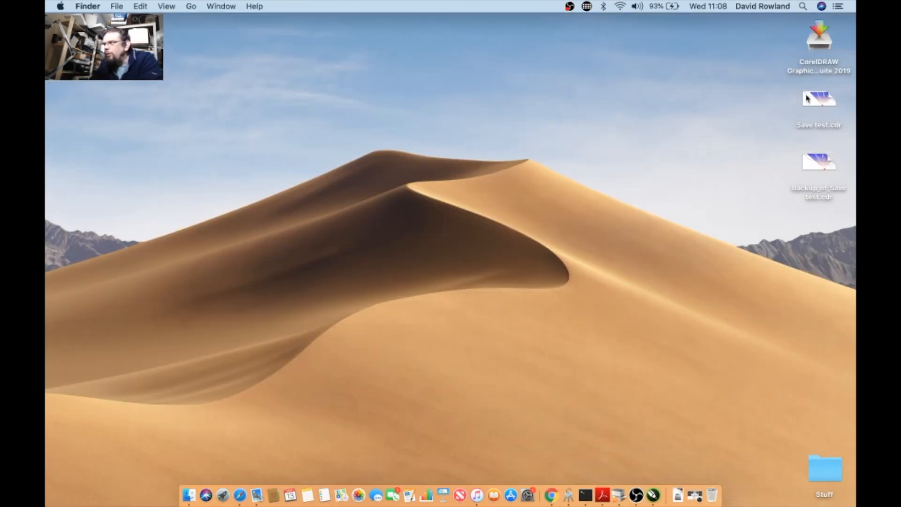
{"action": "left_click", "coordinate": [823, 172]}
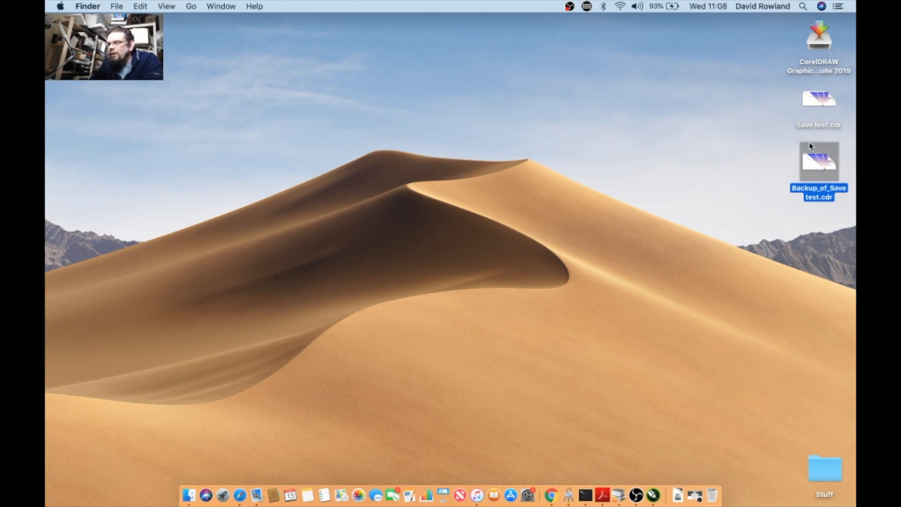
{"action": "left_click", "coordinate": [811, 125]}
{"action": "left_click_drag", "start_coordinate": [812, 130], "coordinate": [636, 126]}
- Inspect the file information of Save test.cdr, close it, and reopen the file in CorelDRAW
{"action": "right_click", "coordinate": [633, 108]}
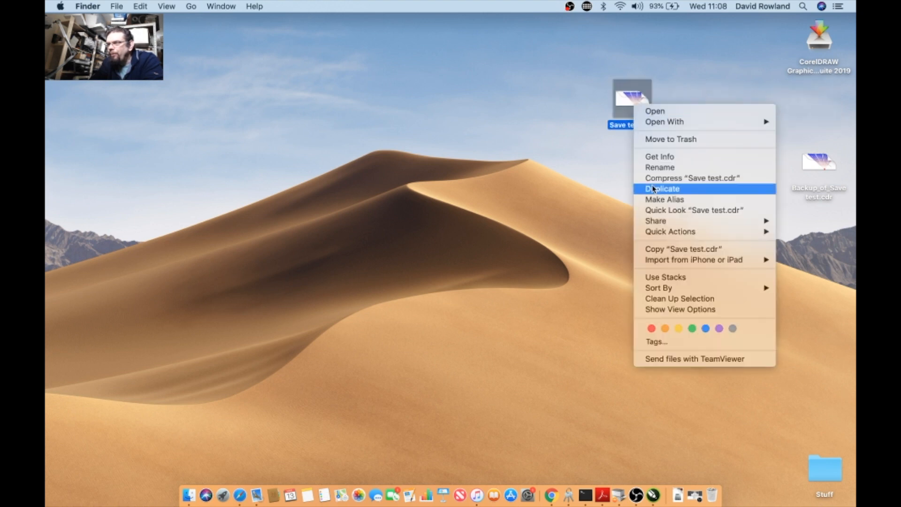
{"action": "left_click", "coordinate": [624, 146]}
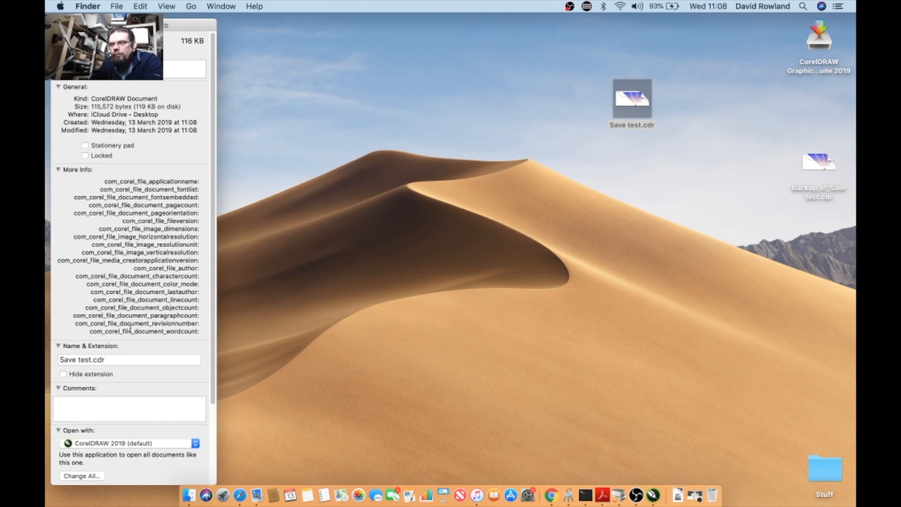
{"action": "left_click", "coordinate": [58, 24]}
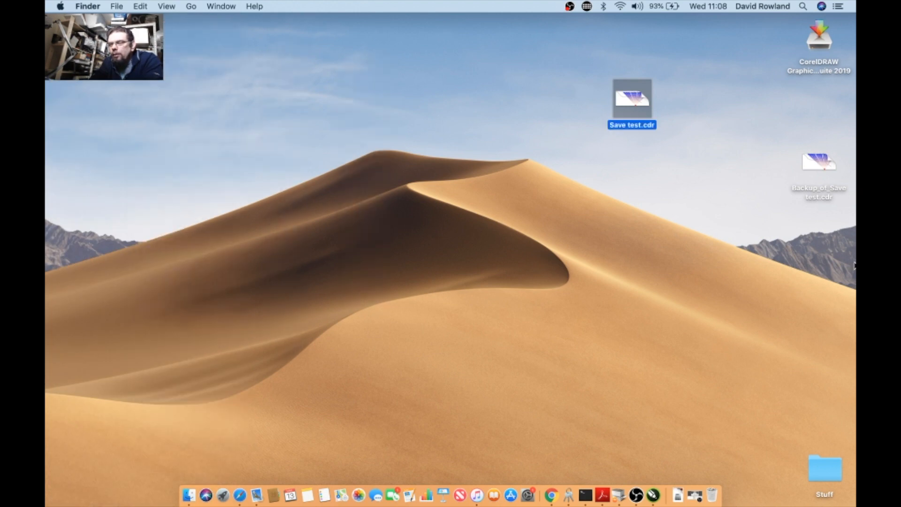
{"action": "double_click", "coordinate": [631, 107]}
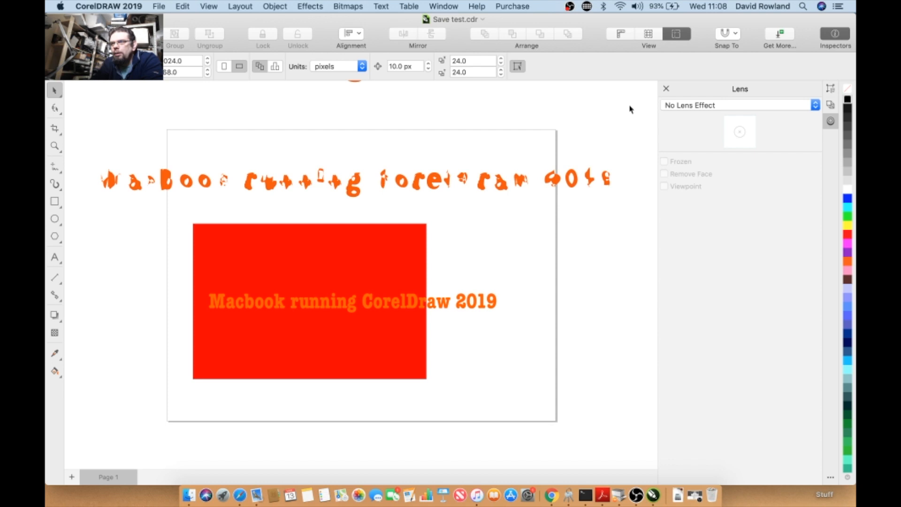
{"action": "scroll", "coordinate": [535, 152], "scroll_direction": "down", "scroll_amount": 5}
{"action": "scroll", "coordinate": [534, 152], "scroll_direction": "up", "scroll_amount": 5}
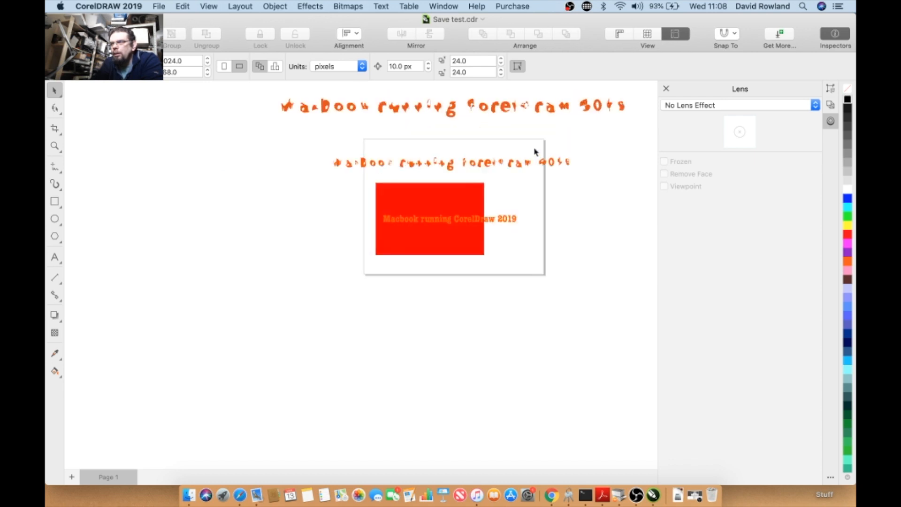
{"action": "scroll", "coordinate": [534, 152], "scroll_direction": "down", "scroll_amount": 4}
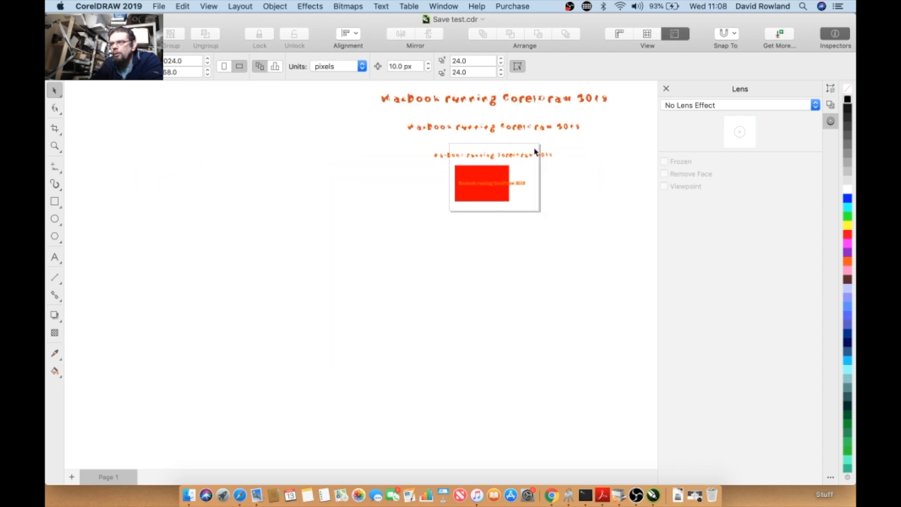
{"action": "left_click_drag", "start_coordinate": [526, 156], "coordinate": [478, 231]}
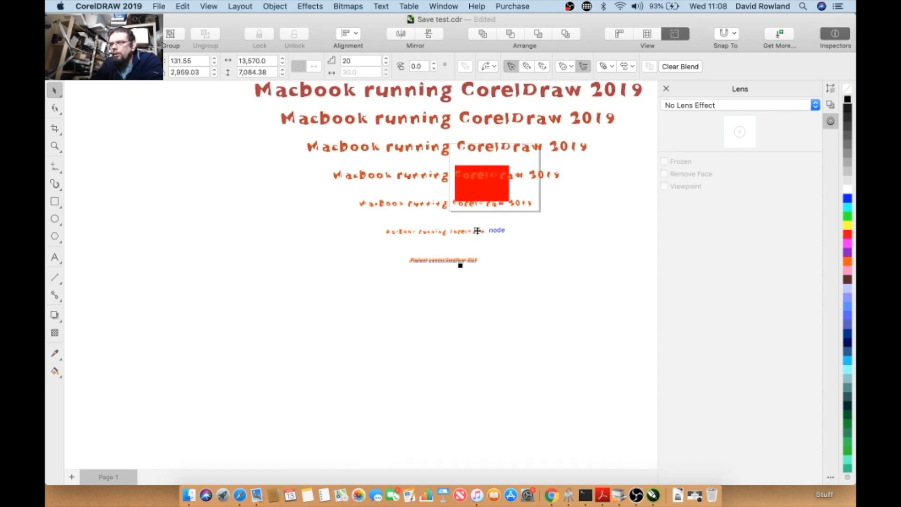
{"action": "left_click", "coordinate": [460, 204]}
- Close the document, discarding its unsaved changes
{"action": "scroll", "coordinate": [460, 203], "scroll_direction": "down", "scroll_amount": 5}
{"action": "scroll", "coordinate": [338, 213], "scroll_direction": "up", "scroll_amount": 3}
{"action": "scroll", "coordinate": [428, 204], "scroll_direction": "up", "scroll_amount": 2}
{"action": "scroll", "coordinate": [428, 204], "scroll_direction": "down", "scroll_amount": 4}
{"action": "scroll", "coordinate": [513, 199], "scroll_direction": "up", "scroll_amount": 5}
{"action": "scroll", "coordinate": [513, 199], "scroll_direction": "up", "scroll_amount": 2}
{"action": "scroll", "coordinate": [513, 199], "scroll_direction": "down", "scroll_amount": 2}
{"action": "key", "text": "super+w"}
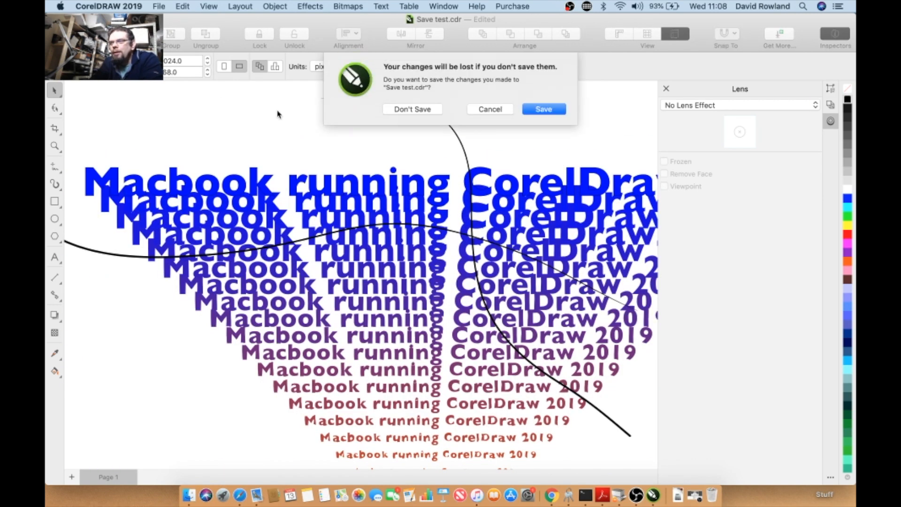
{"action": "left_click", "coordinate": [407, 111]}
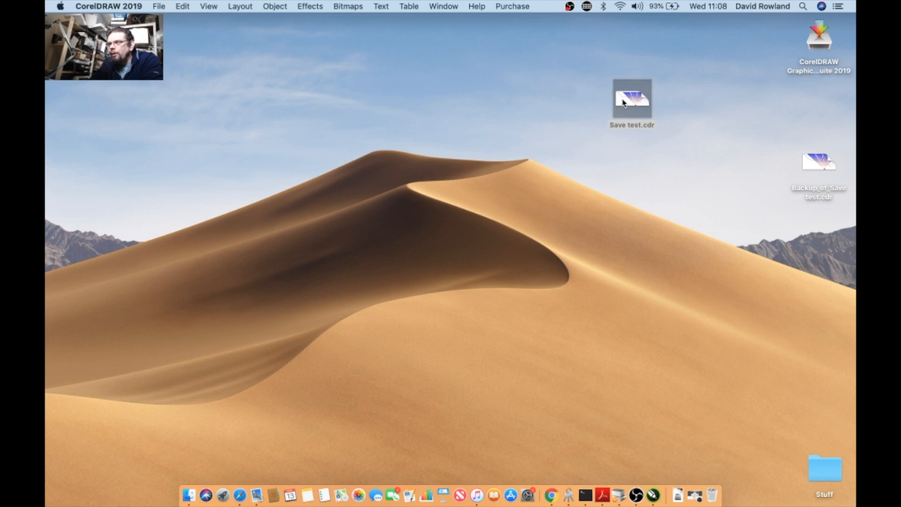
- Reopen Save test.cdr from its desktop icon
{"action": "right_click", "coordinate": [623, 100]}
{"action": "mouse_move", "coordinate": [632, 116]}
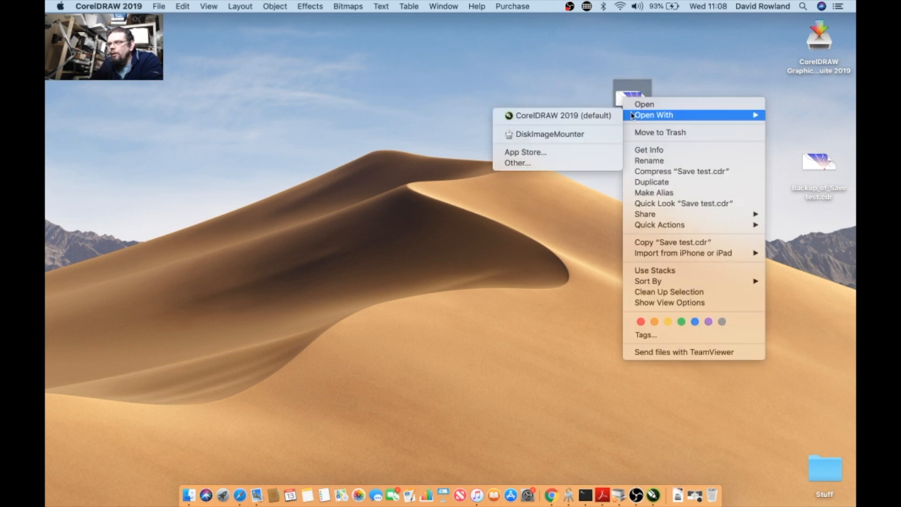
{"action": "left_click", "coordinate": [629, 105]}
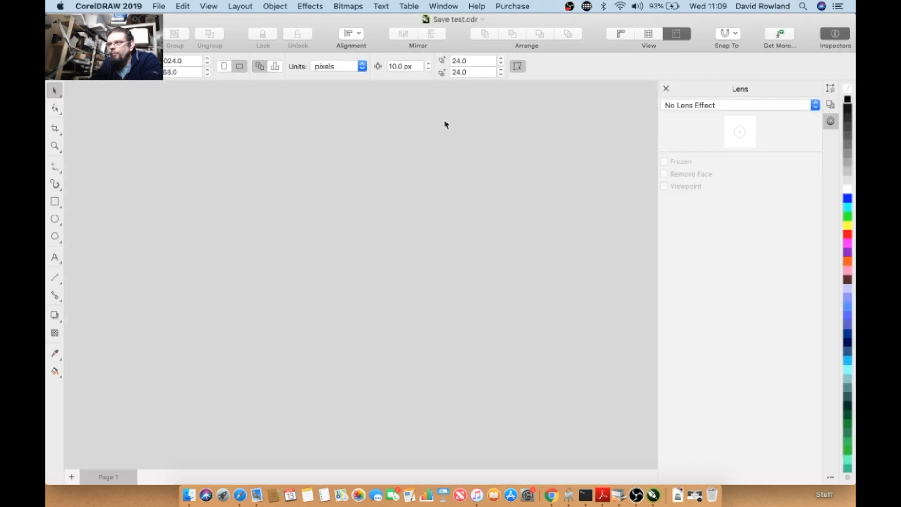
{"action": "scroll", "coordinate": [445, 123], "scroll_direction": "down", "scroll_amount": 3}
{"action": "scroll", "coordinate": [443, 121], "scroll_direction": "down", "scroll_amount": 4}
{"action": "scroll", "coordinate": [364, 155], "scroll_direction": "up", "scroll_amount": 3}
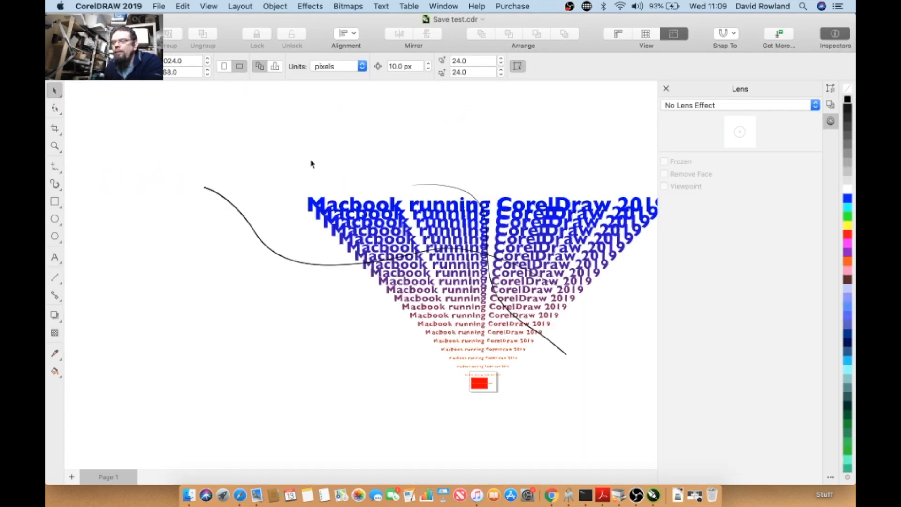
{"action": "left_click", "coordinate": [158, 6]}
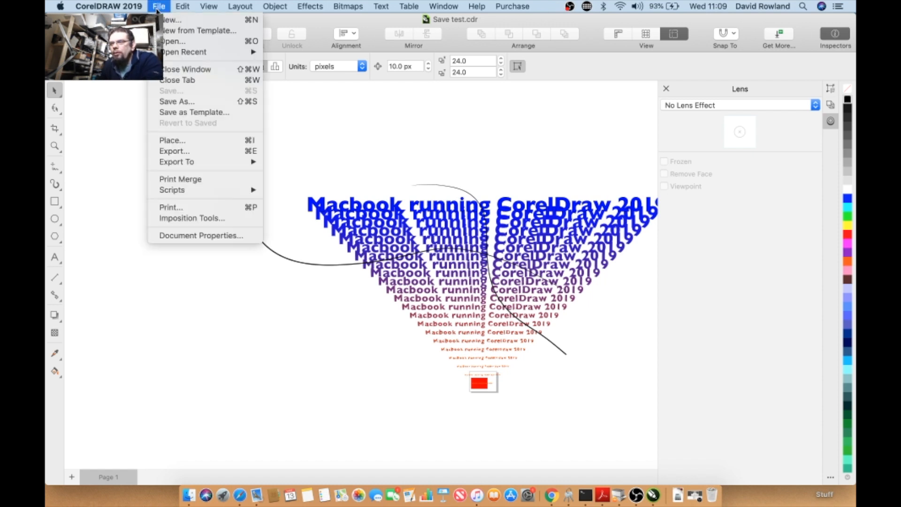
{"action": "left_click", "coordinate": [158, 6]}
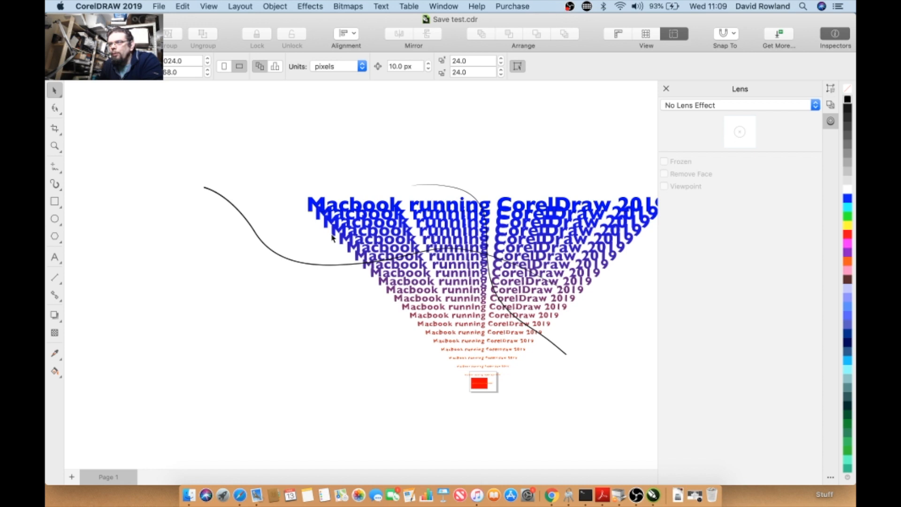
- Select all the artwork and try converting it to a bitmap, testing 300 and 150 dpi before cancelling
{"action": "scroll", "coordinate": [358, 240], "scroll_direction": "down", "scroll_amount": 2}
{"action": "left_click_drag", "start_coordinate": [250, 184], "coordinate": [636, 401]}
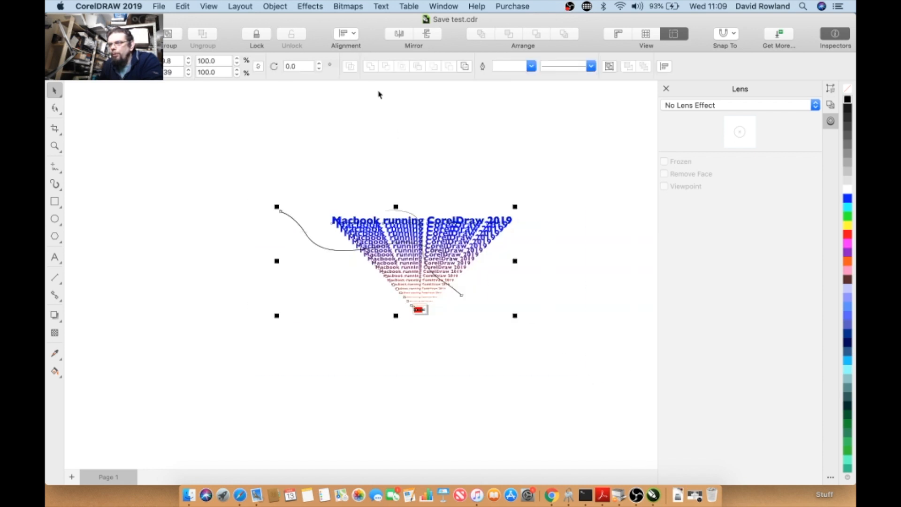
{"action": "left_click", "coordinate": [314, 7]}
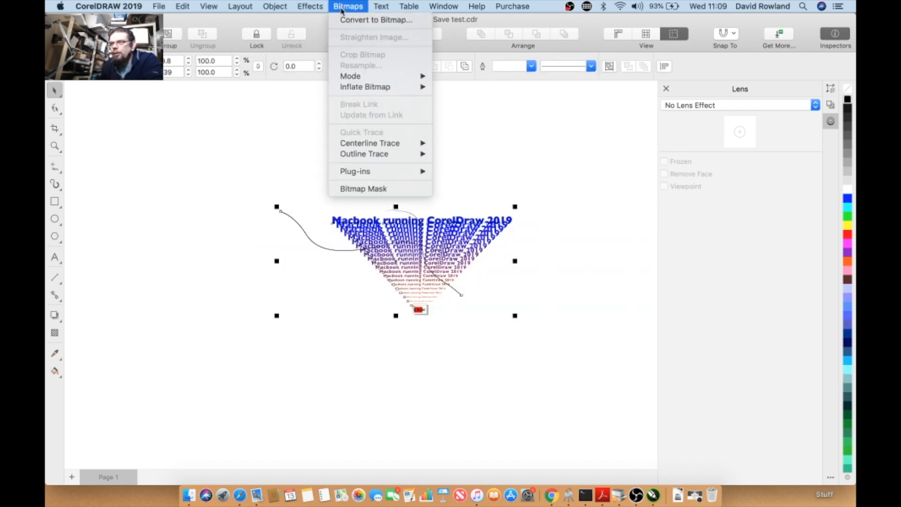
{"action": "left_click", "coordinate": [344, 20]}
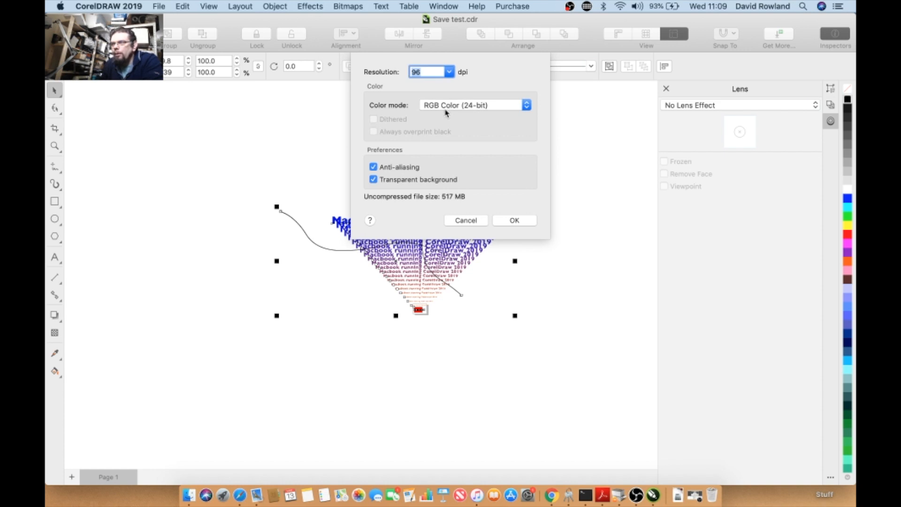
{"action": "left_click", "coordinate": [449, 76]}
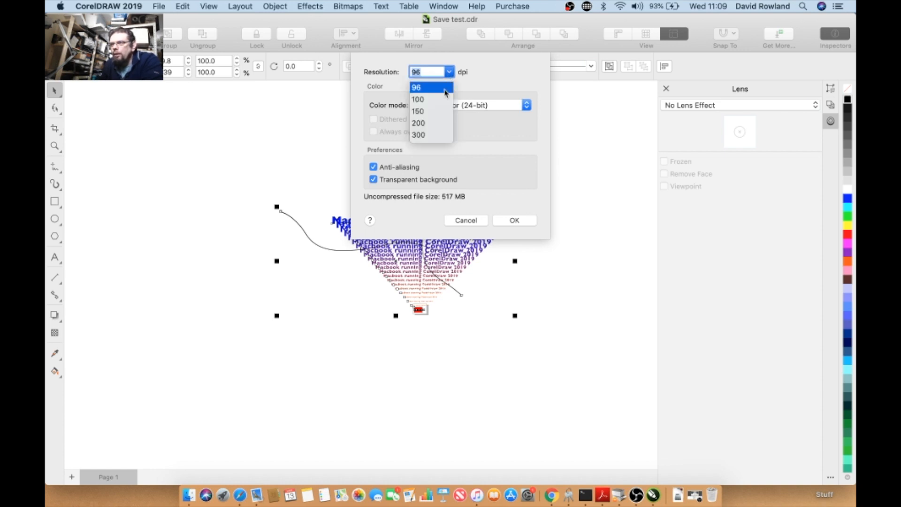
{"action": "left_click", "coordinate": [426, 137]}
{"action": "left_click", "coordinate": [449, 71]}
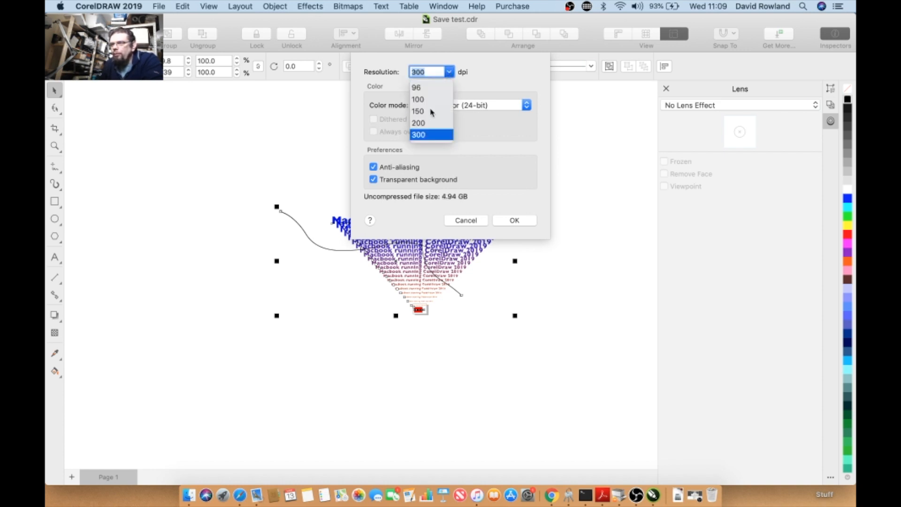
{"action": "left_click", "coordinate": [428, 112]}
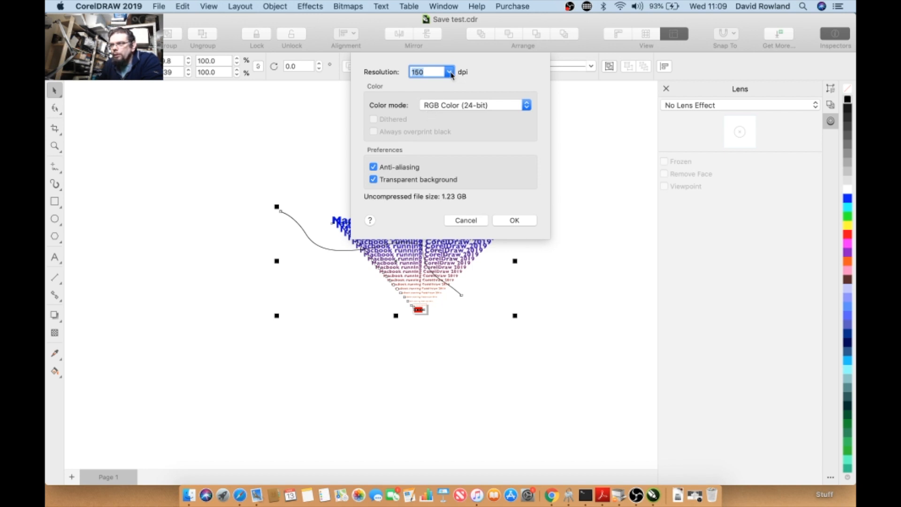
{"action": "left_click", "coordinate": [464, 221]}
- Scale the selected artwork down and move it slightly left and down
{"action": "left_click_drag", "start_coordinate": [276, 207], "coordinate": [410, 265]}
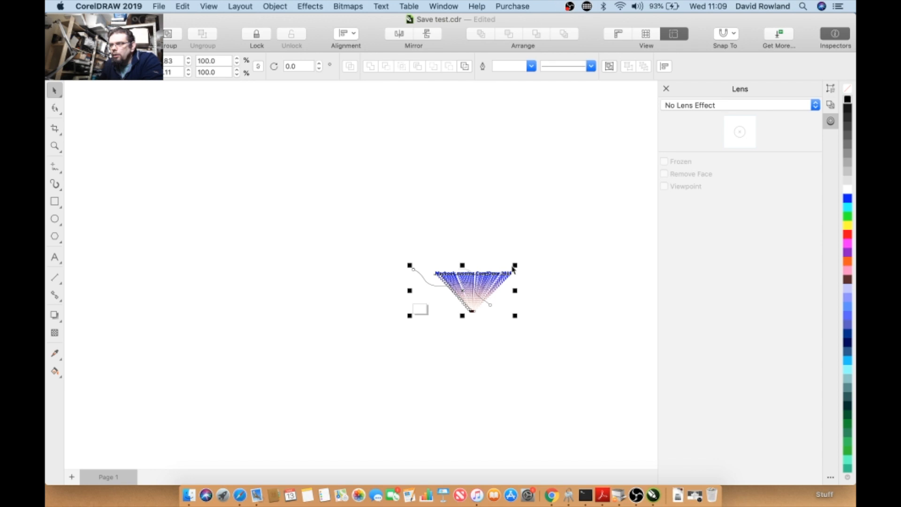
{"action": "left_click_drag", "start_coordinate": [514, 265], "coordinate": [503, 271]}
{"action": "left_click_drag", "start_coordinate": [465, 292], "coordinate": [425, 306]}
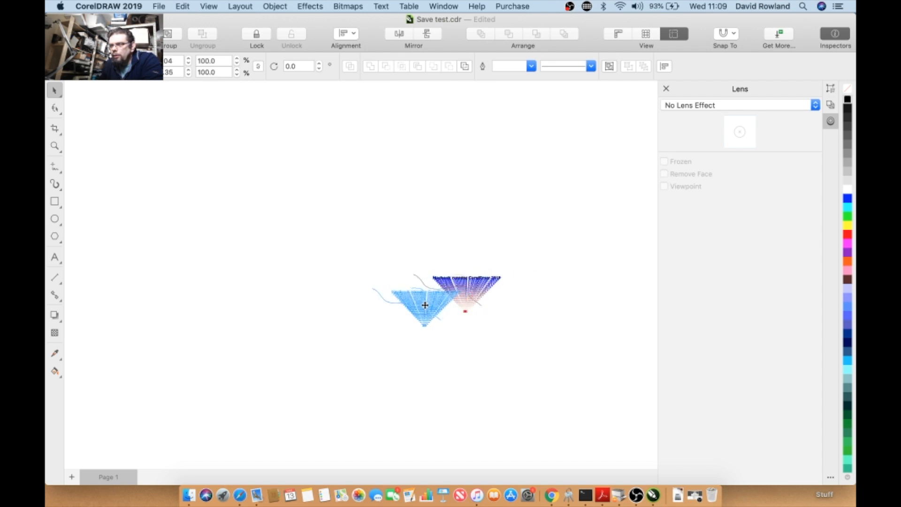
- Convert the selected artwork to a bitmap at 300 dpi resolution
{"action": "left_click", "coordinate": [348, 6]}
{"action": "left_click", "coordinate": [371, 19]}
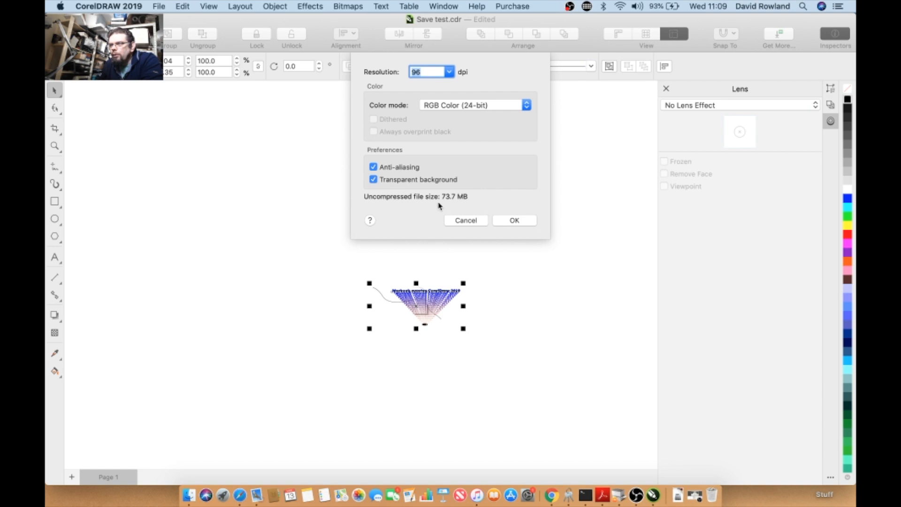
{"action": "left_click", "coordinate": [449, 71]}
{"action": "left_click", "coordinate": [434, 123]}
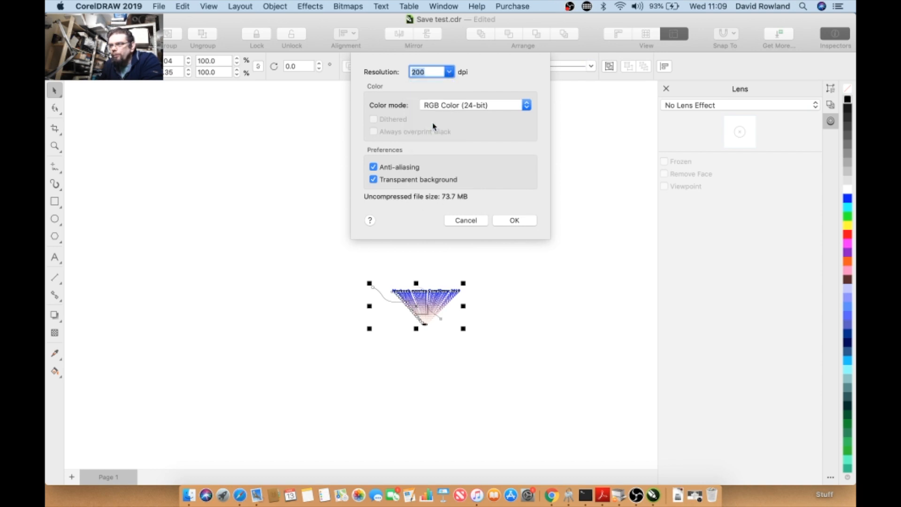
{"action": "left_click", "coordinate": [450, 71]}
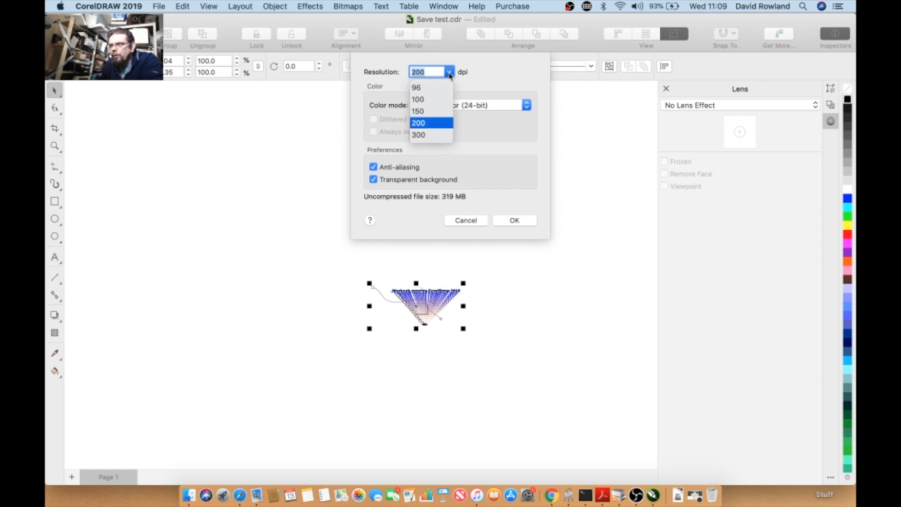
{"action": "left_click", "coordinate": [432, 134]}
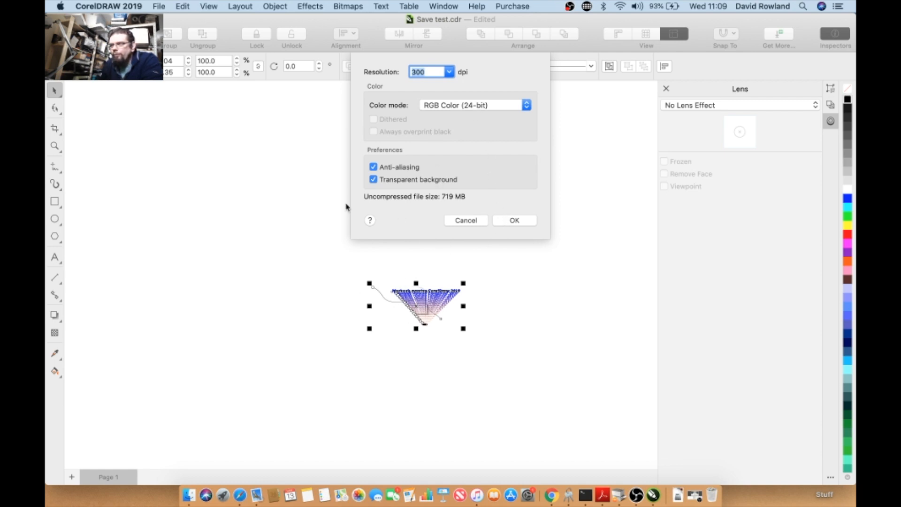
{"action": "left_click", "coordinate": [501, 225]}
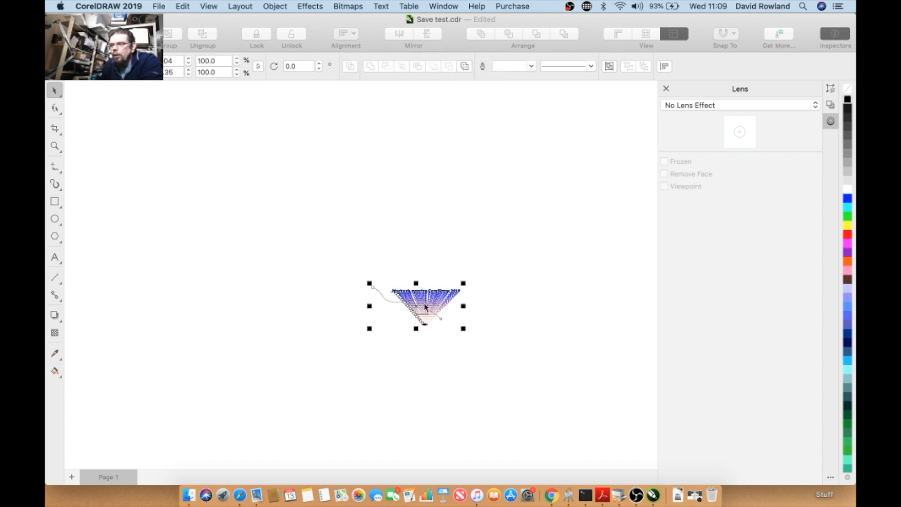
- Zoom in to examine the edge quality of the converted bitmap, then select it
{"action": "scroll", "coordinate": [424, 305], "scroll_direction": "up", "scroll_amount": 5}
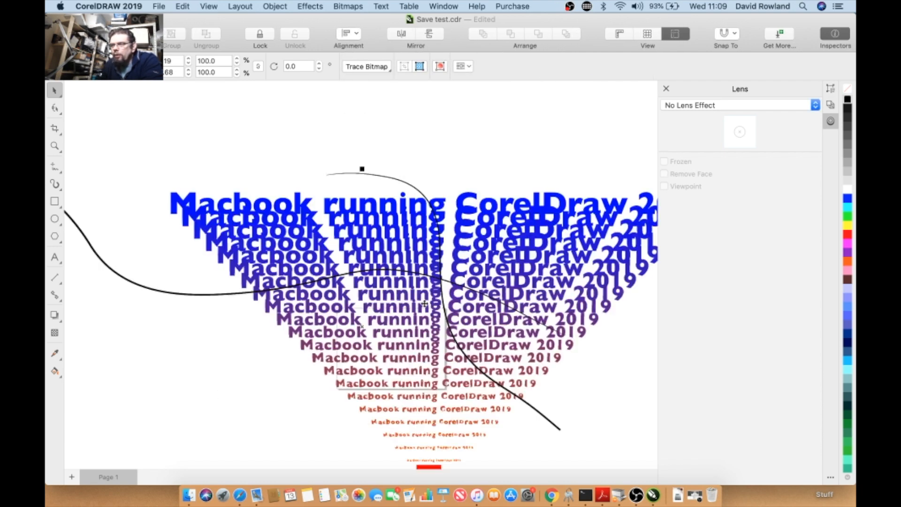
{"action": "scroll", "coordinate": [424, 303], "scroll_direction": "up", "scroll_amount": 3}
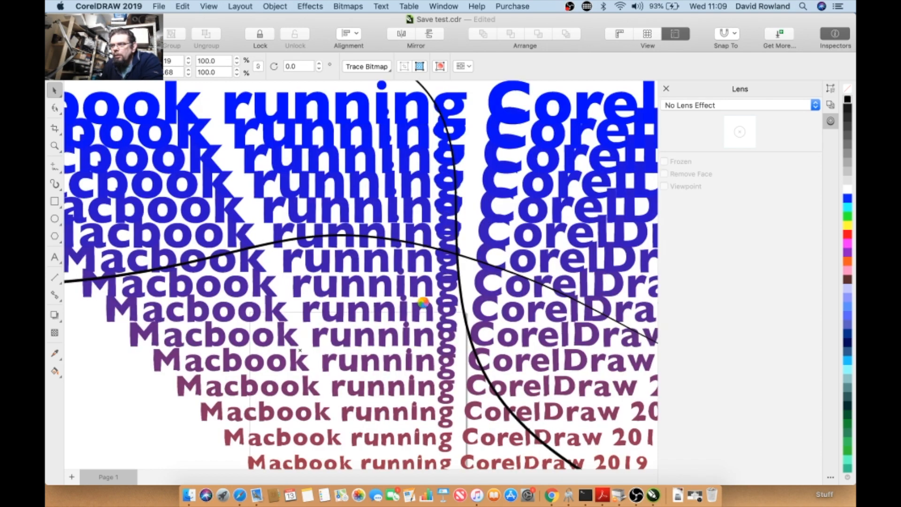
{"action": "scroll", "coordinate": [424, 304], "scroll_direction": "down", "scroll_amount": 3}
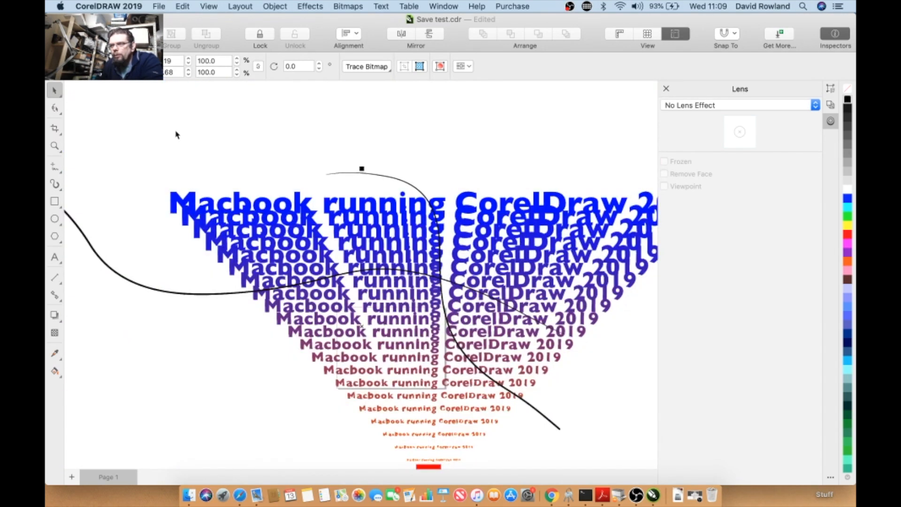
{"action": "scroll", "coordinate": [241, 217], "scroll_direction": "down", "scroll_amount": 2}
{"action": "scroll", "coordinate": [241, 217], "scroll_direction": "up", "scroll_amount": 8}
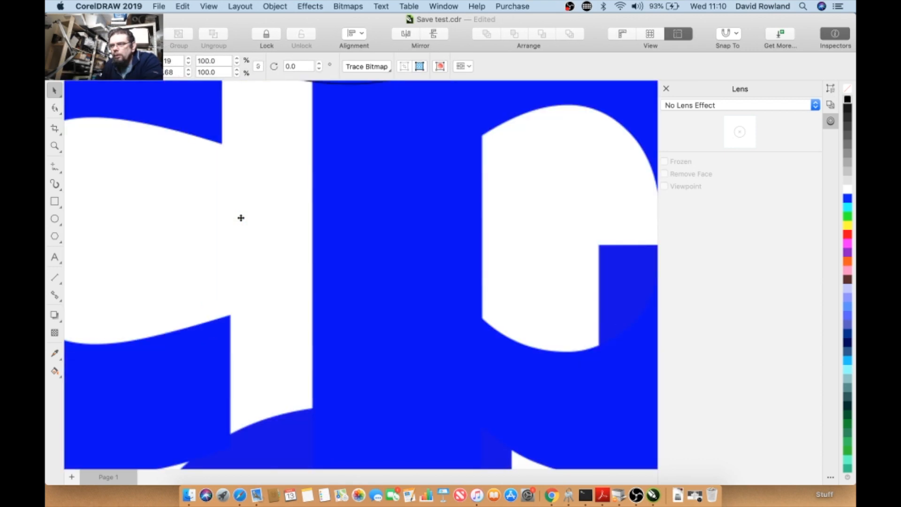
{"action": "scroll", "coordinate": [198, 315], "scroll_direction": "up", "scroll_amount": 2}
{"action": "scroll", "coordinate": [195, 329], "scroll_direction": "down", "scroll_amount": 2}
{"action": "scroll", "coordinate": [160, 353], "scroll_direction": "up", "scroll_amount": 2}
{"action": "scroll", "coordinate": [159, 354], "scroll_direction": "down", "scroll_amount": 1}
{"action": "scroll", "coordinate": [159, 354], "scroll_direction": "down", "scroll_amount": 2}
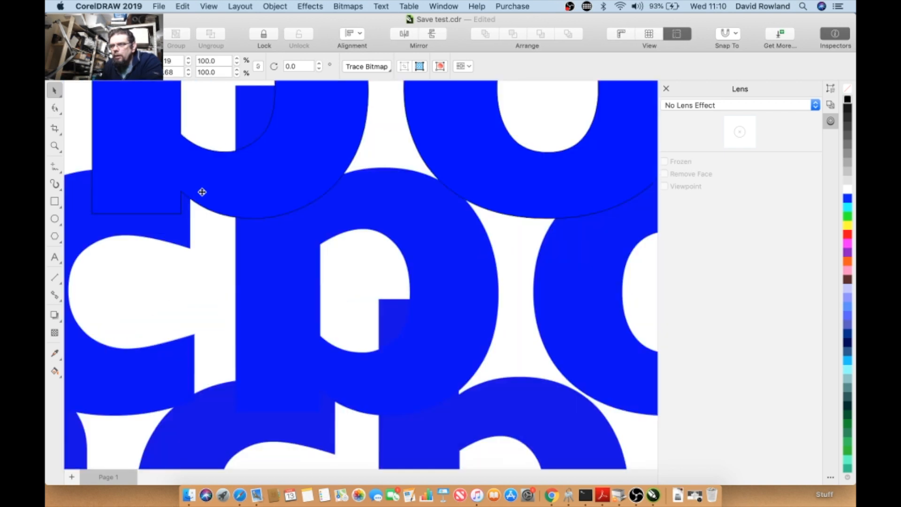
{"action": "scroll", "coordinate": [221, 231], "scroll_direction": "up", "scroll_amount": 1}
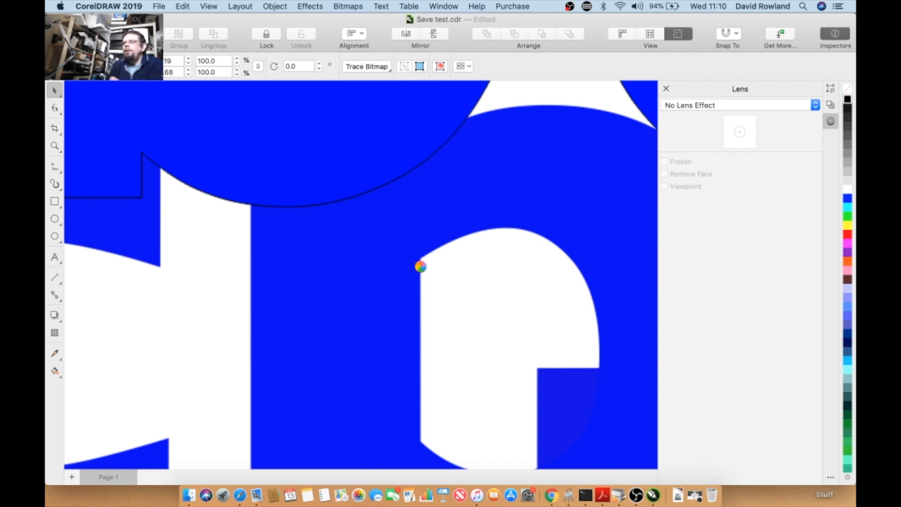
{"action": "scroll", "coordinate": [421, 267], "scroll_direction": "down", "scroll_amount": 1}
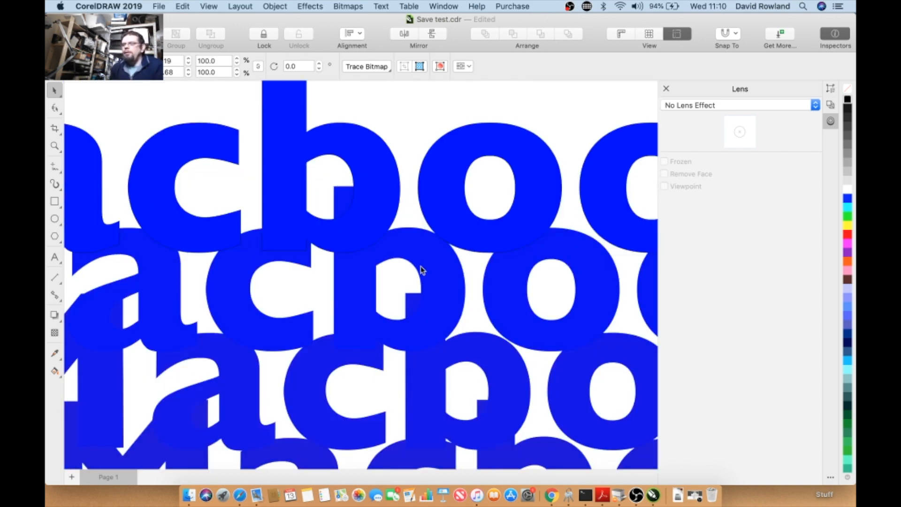
{"action": "scroll", "coordinate": [413, 264], "scroll_direction": "down", "scroll_amount": 2}
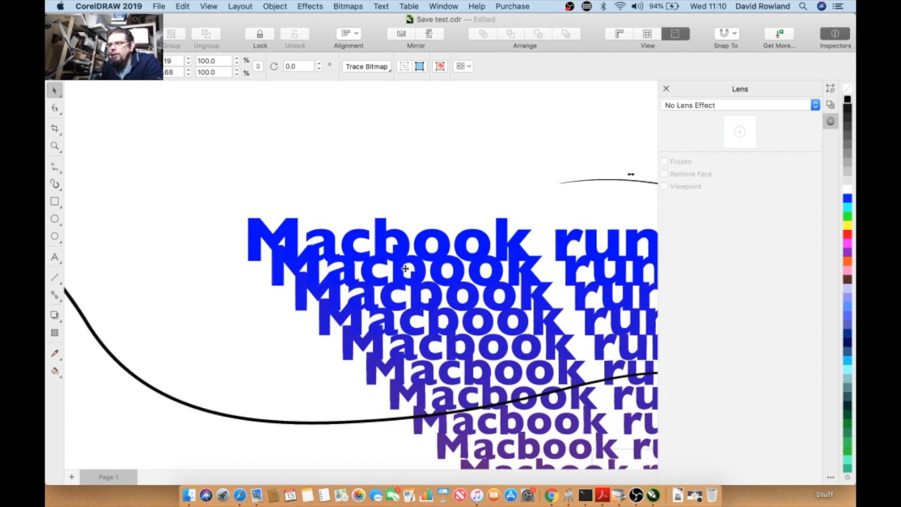
{"action": "scroll", "coordinate": [405, 268], "scroll_direction": "down", "scroll_amount": 1}
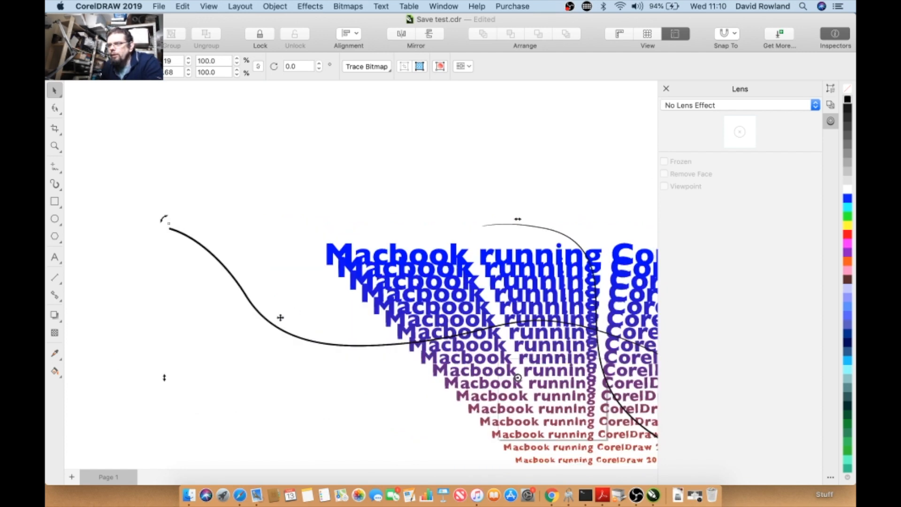
{"action": "scroll", "coordinate": [285, 315], "scroll_direction": "up", "scroll_amount": 2}
{"action": "scroll", "coordinate": [284, 314], "scroll_direction": "down", "scroll_amount": 2}
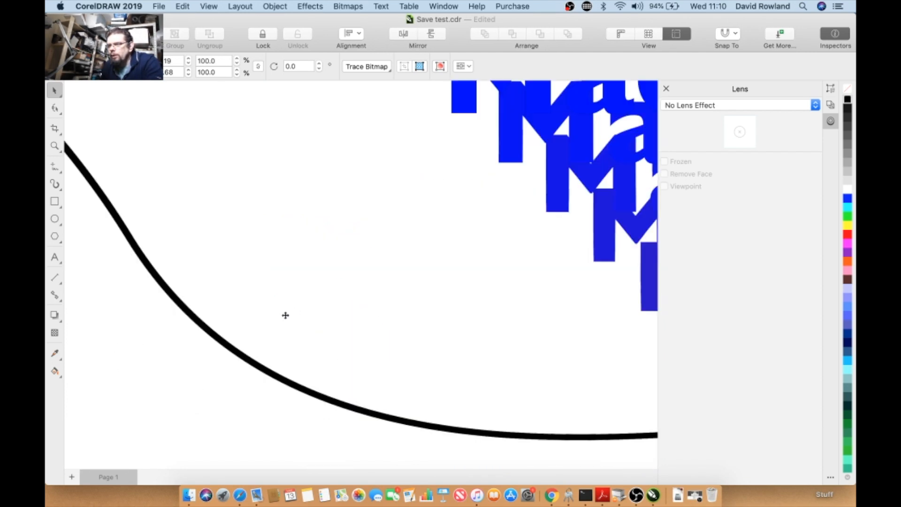
{"action": "scroll", "coordinate": [285, 314], "scroll_direction": "down", "scroll_amount": 1}
{"action": "left_click", "coordinate": [283, 248]}
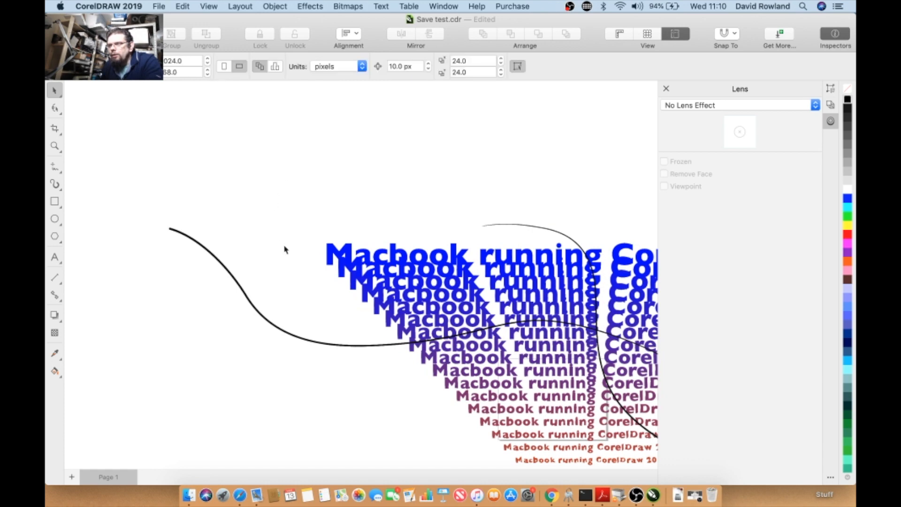
{"action": "left_click", "coordinate": [171, 231]}
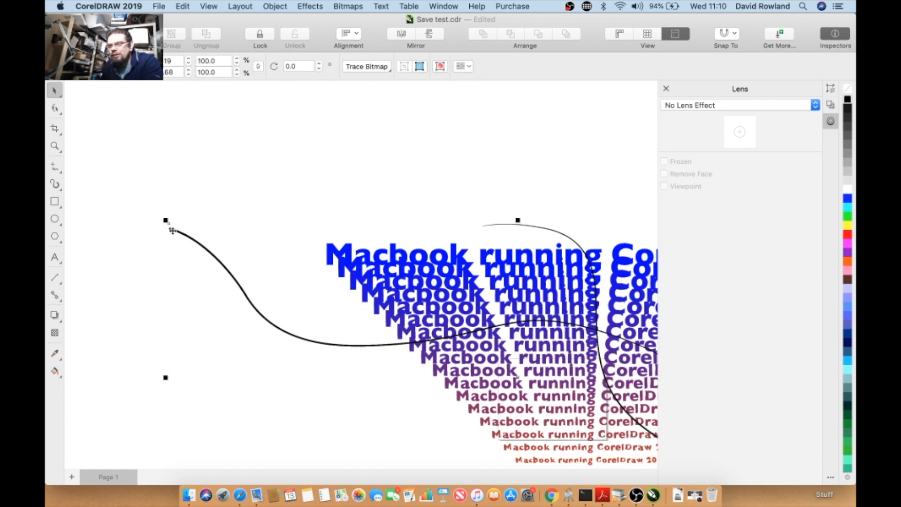
- Rotate the bitmap to about 333 degrees and duplicate it
{"action": "left_click_drag", "start_coordinate": [165, 219], "coordinate": [353, 180]}
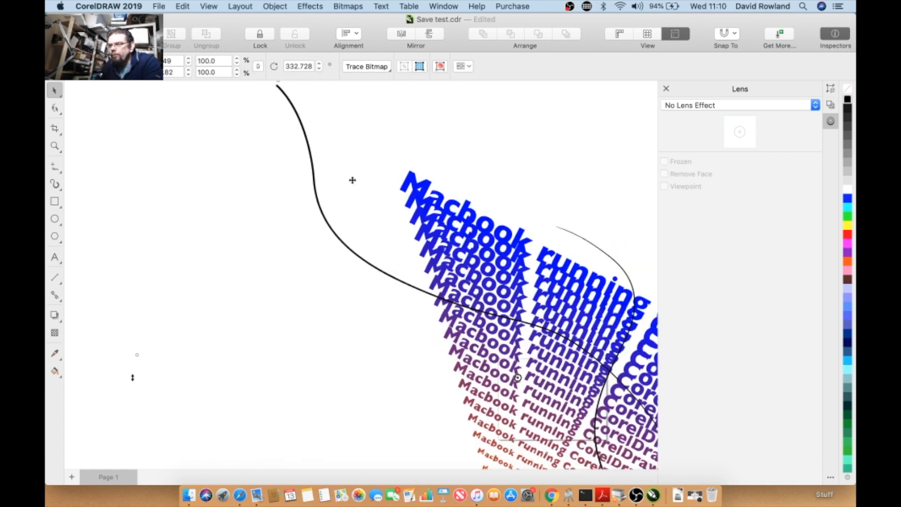
{"action": "right_click", "coordinate": [421, 191]}
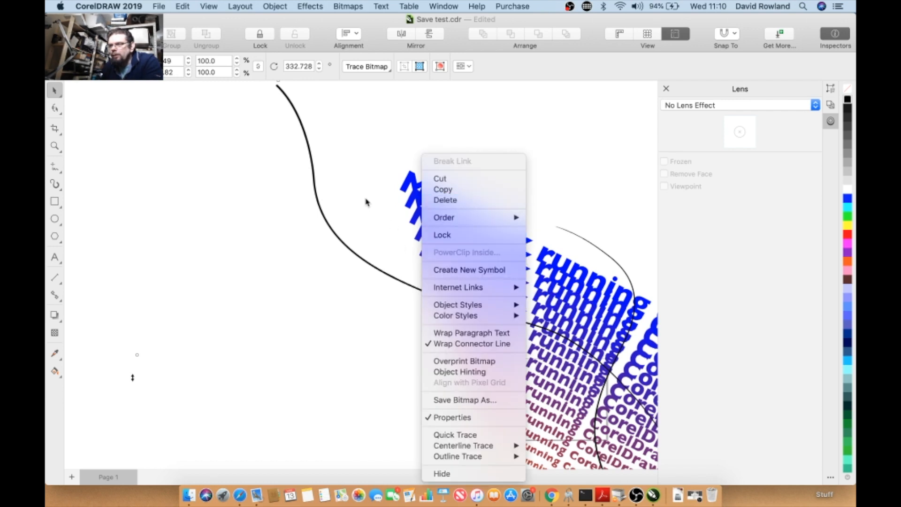
{"action": "left_click", "coordinate": [183, 6]}
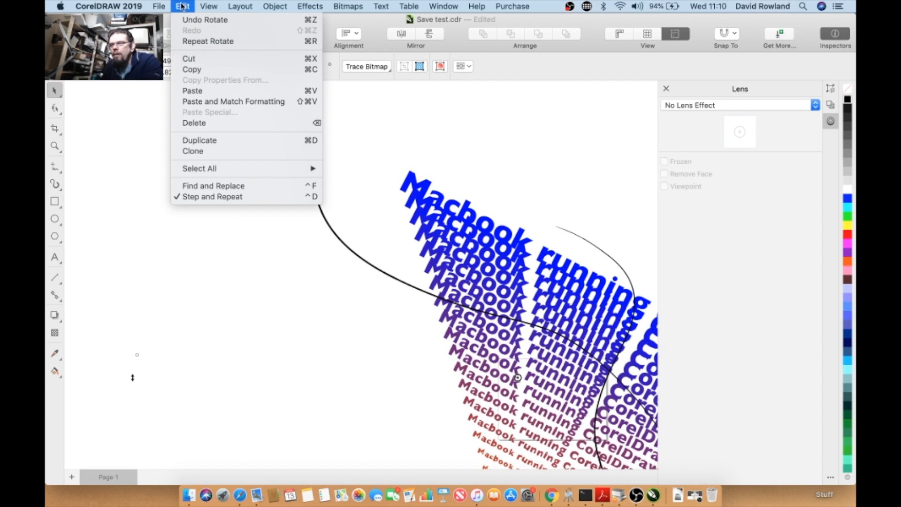
{"action": "left_click", "coordinate": [205, 139]}
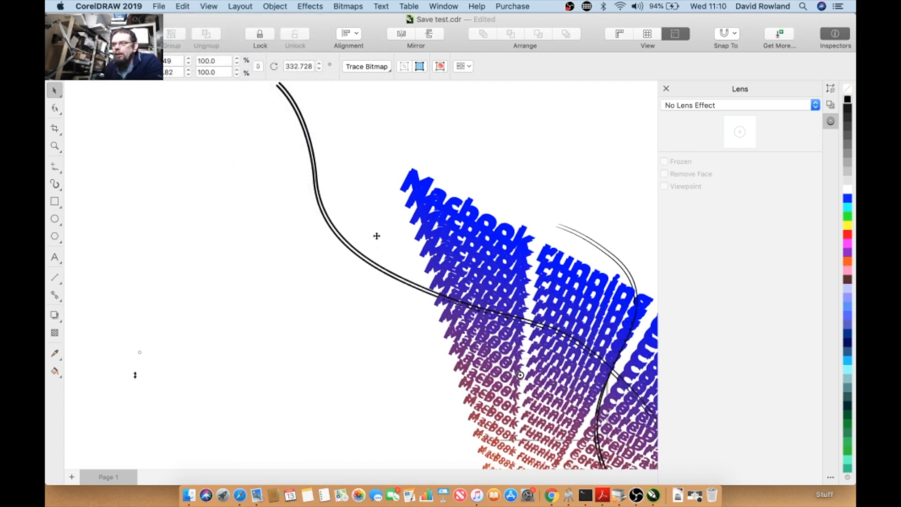
{"action": "scroll", "coordinate": [390, 248], "scroll_direction": "down", "scroll_amount": 2}
{"action": "left_click", "coordinate": [360, 261]}
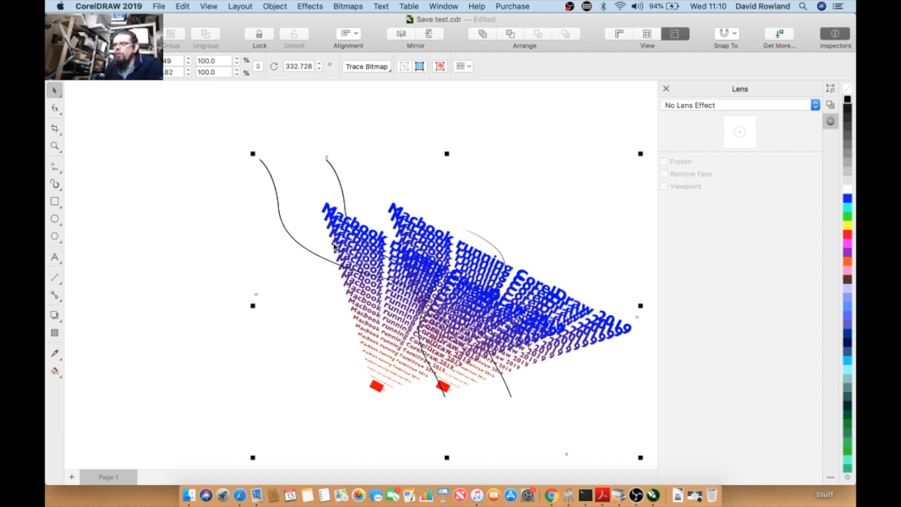
- Deselect everything and save the document
{"action": "left_click", "coordinate": [216, 217]}
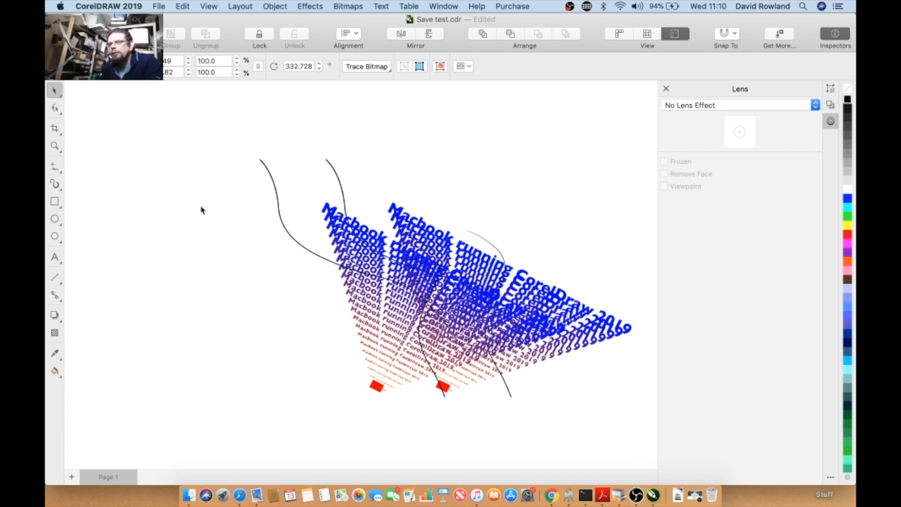
{"action": "left_click", "coordinate": [168, 9]}
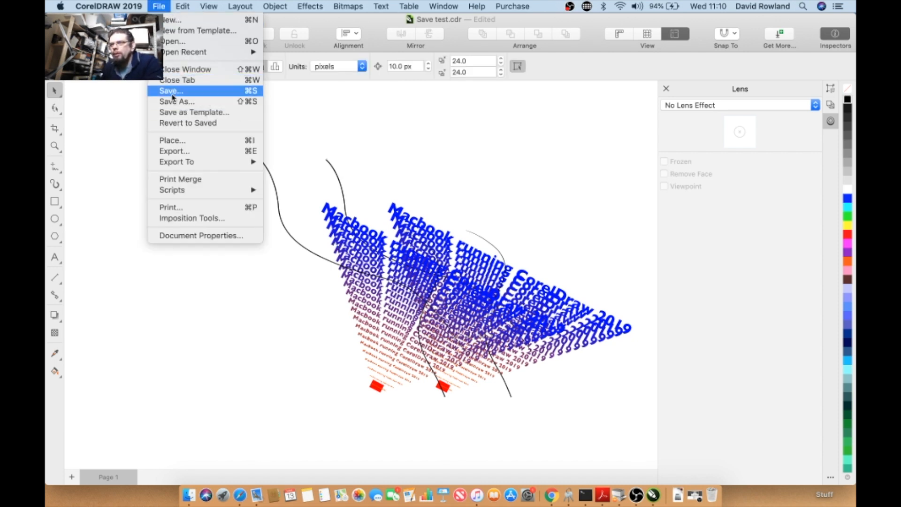
{"action": "left_click", "coordinate": [171, 91]}
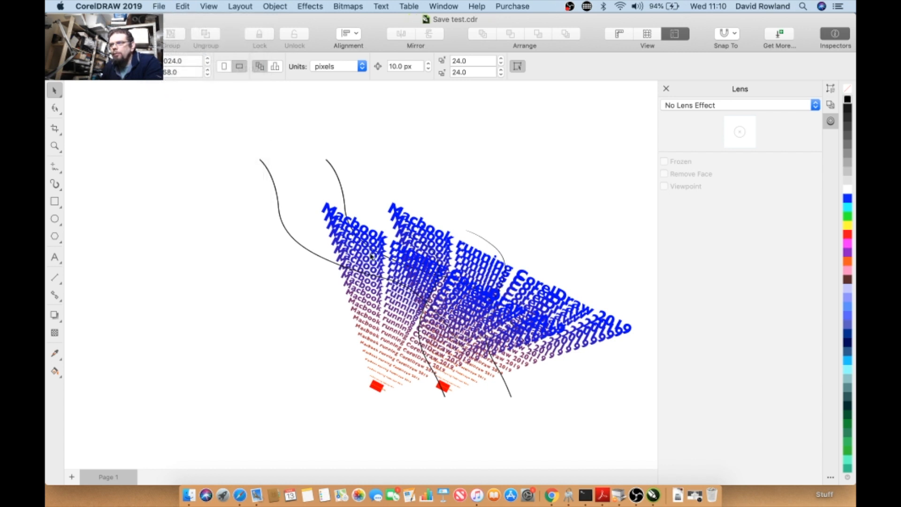
- Move the duplicate to the left of the original
{"action": "left_click", "coordinate": [269, 228]}
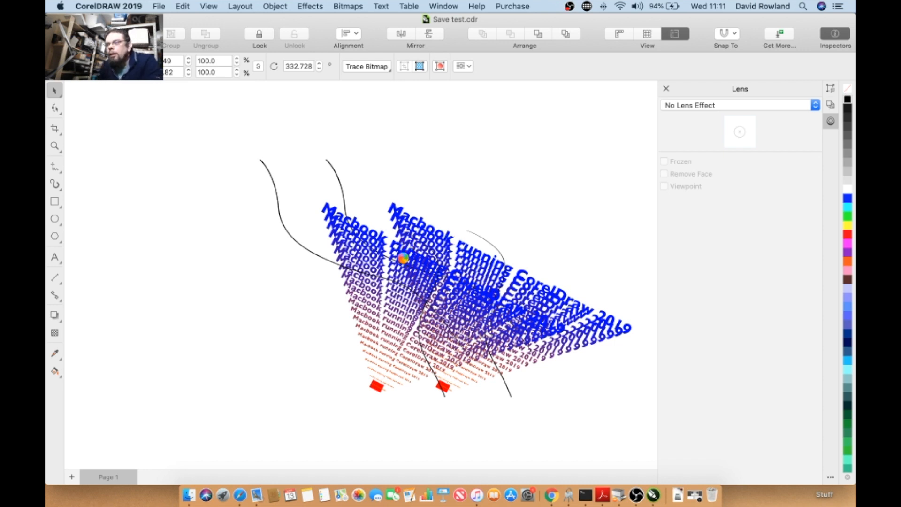
{"action": "left_click", "coordinate": [352, 281]}
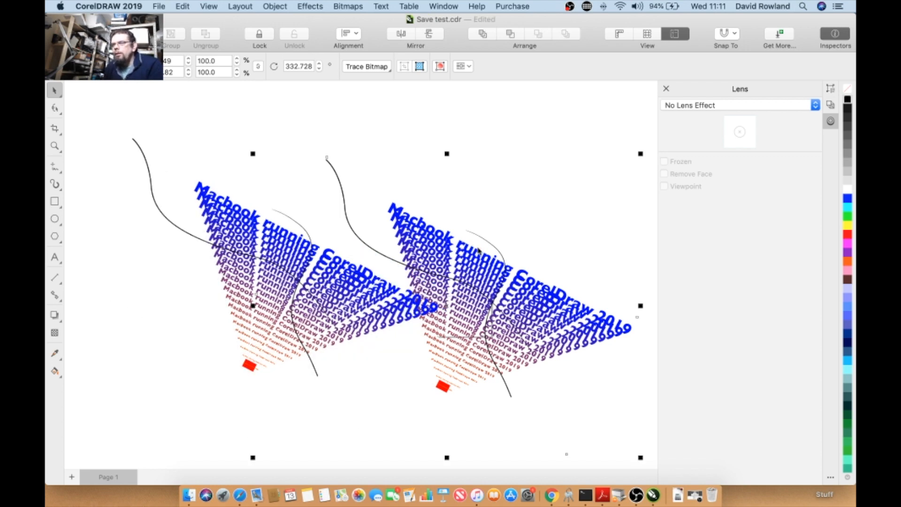
{"action": "right_click", "coordinate": [433, 250]}
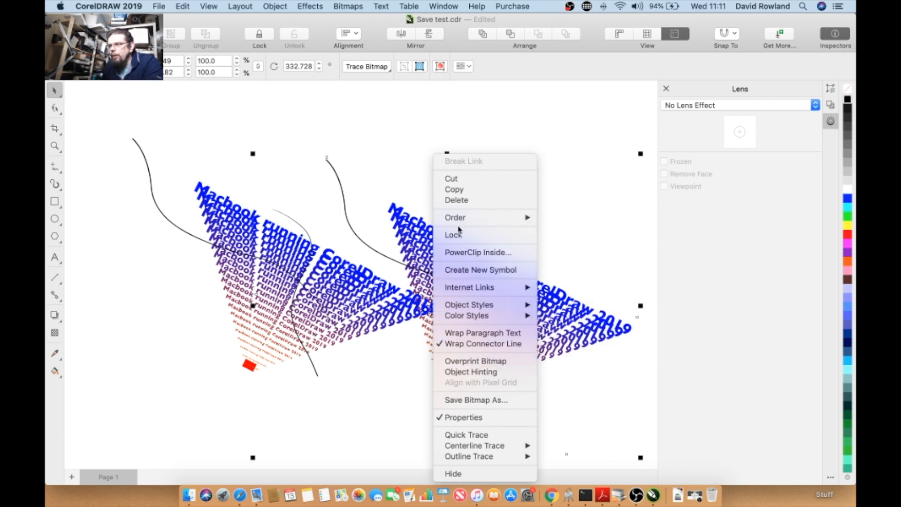
{"action": "left_click", "coordinate": [405, 231]}
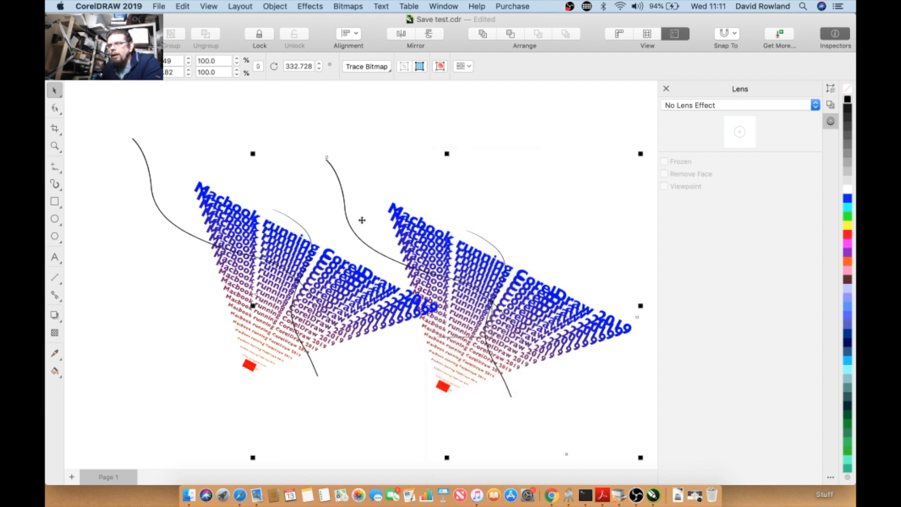
- Undo the move, the duplication and the rotation, leaving the original bitmap selected
{"action": "left_click", "coordinate": [183, 6]}
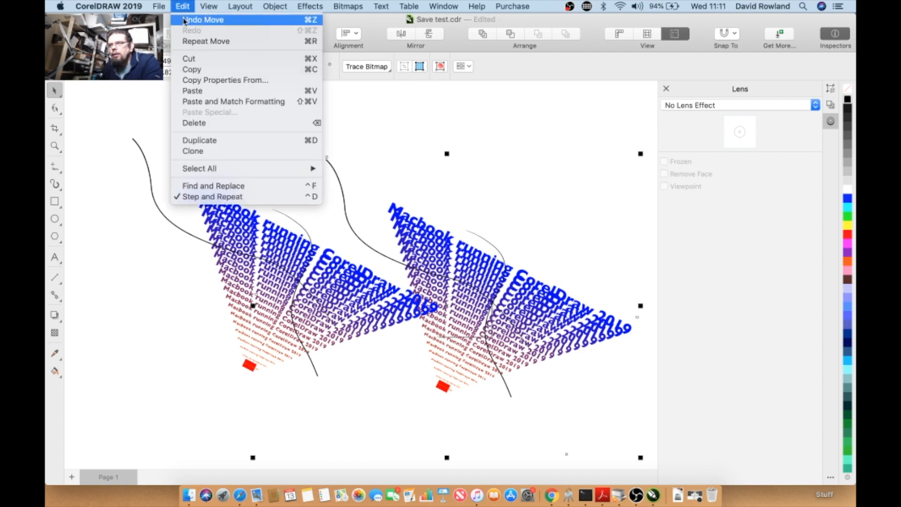
{"action": "left_click", "coordinate": [202, 19]}
{"action": "left_click", "coordinate": [182, 7]}
{"action": "left_click", "coordinate": [187, 20]}
{"action": "left_click", "coordinate": [184, 9]}
{"action": "left_click", "coordinate": [186, 18]}
{"action": "left_click", "coordinate": [182, 6]}
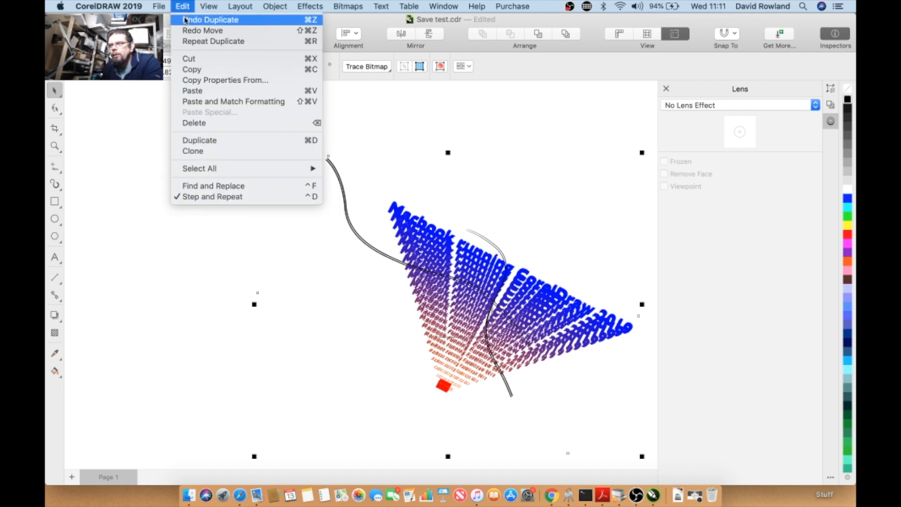
{"action": "left_click", "coordinate": [185, 20]}
{"action": "left_click", "coordinate": [183, 6]}
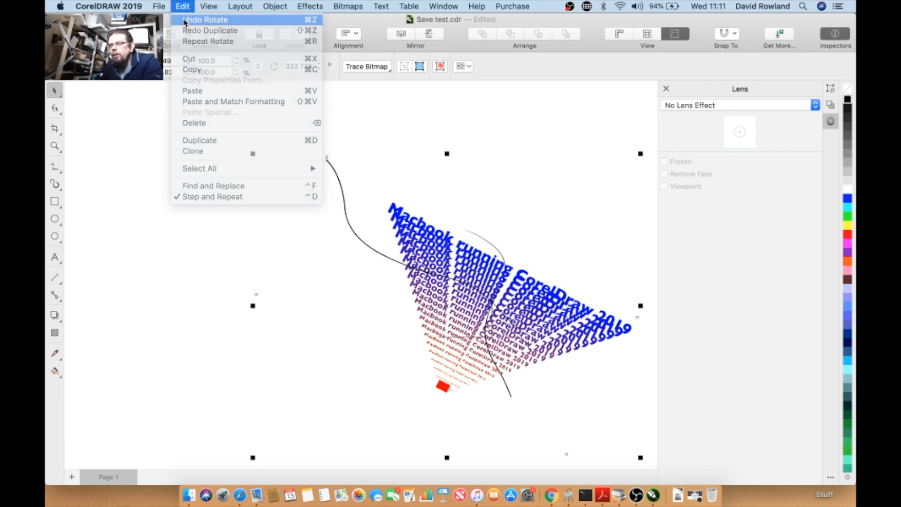
{"action": "left_click", "coordinate": [186, 20]}
{"action": "left_click", "coordinate": [171, 203]}
{"action": "left_click_drag", "start_coordinate": [456, 297], "coordinate": [397, 263]}
{"action": "left_click_drag", "start_coordinate": [372, 206], "coordinate": [330, 127]}
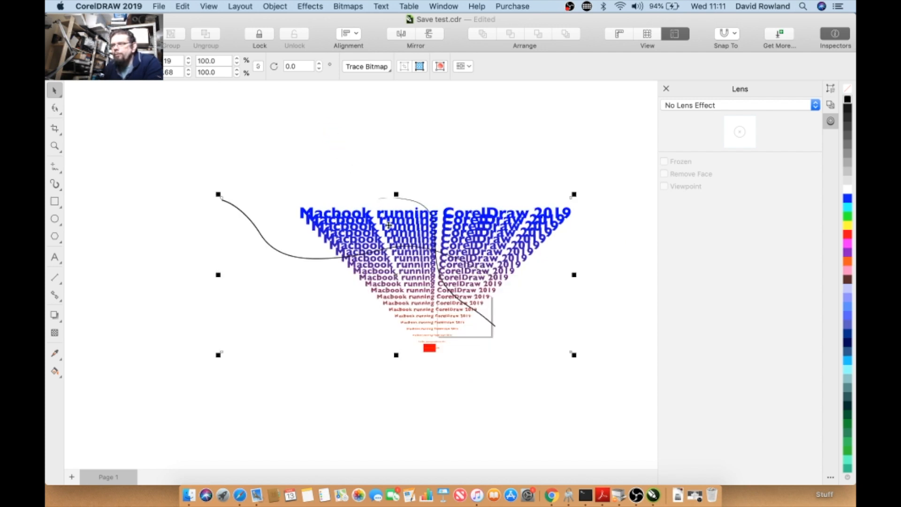
{"action": "right_click", "coordinate": [389, 225]}
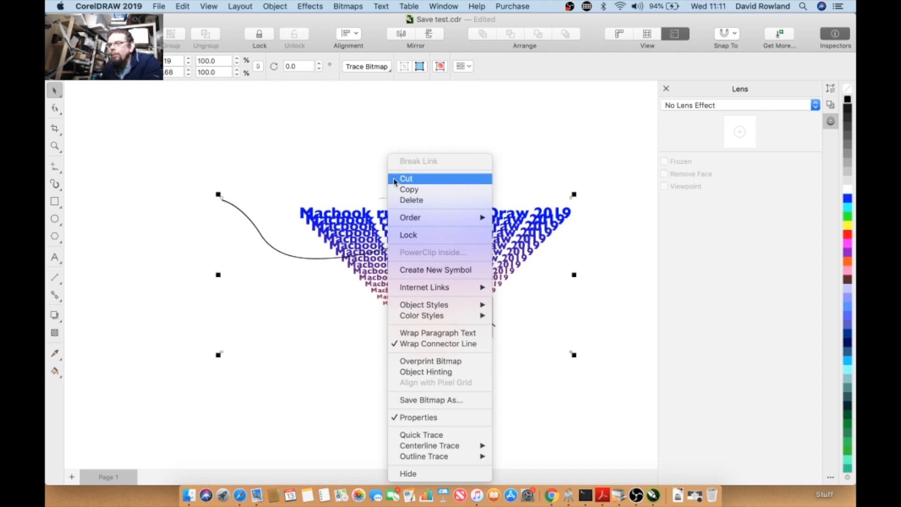
{"action": "left_click", "coordinate": [277, 10]}
{"action": "left_click", "coordinate": [348, 6]}
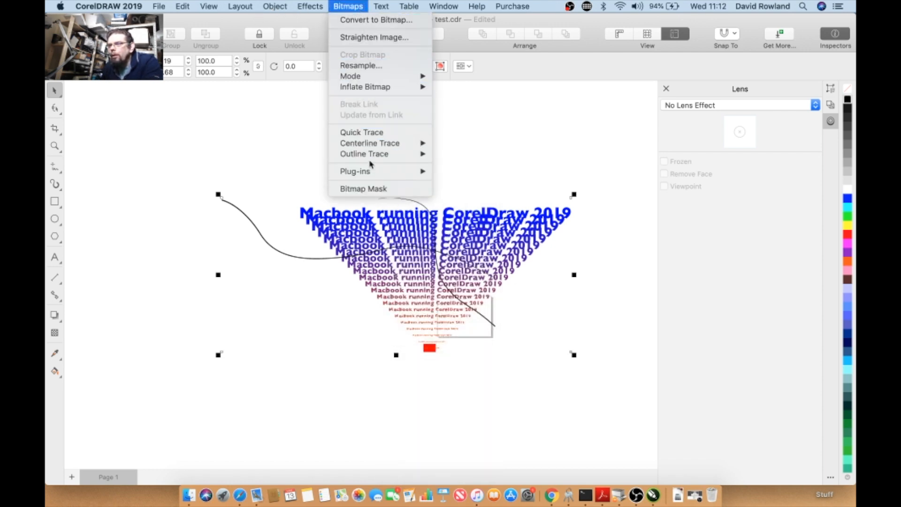
{"action": "mouse_move", "coordinate": [370, 170]}
{"action": "mouse_move", "coordinate": [366, 78]}
{"action": "mouse_move", "coordinate": [285, 8]}
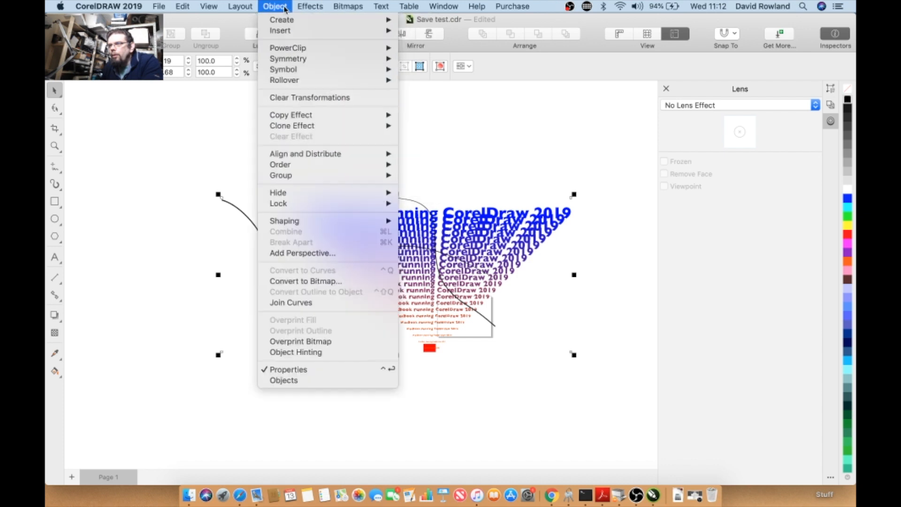
{"action": "mouse_move", "coordinate": [385, 13]}
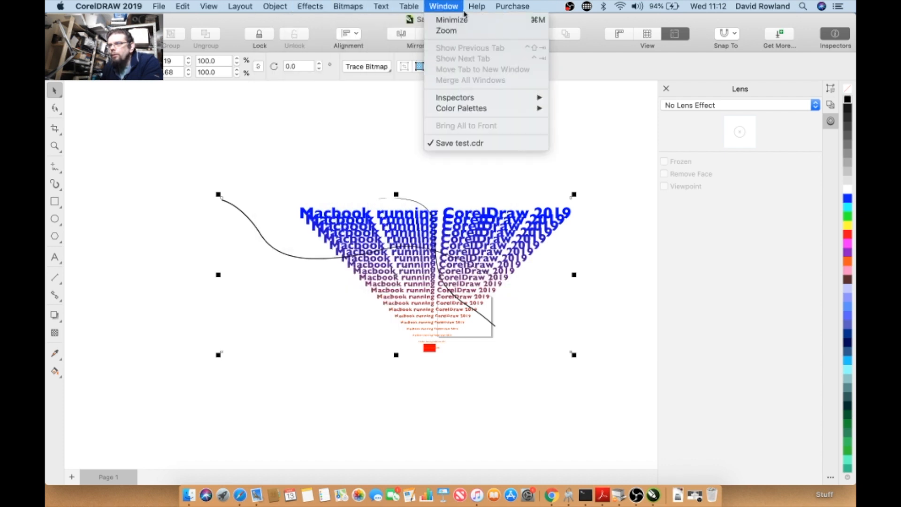
{"action": "left_click", "coordinate": [158, 5]}
{"action": "left_click", "coordinate": [365, 234]}
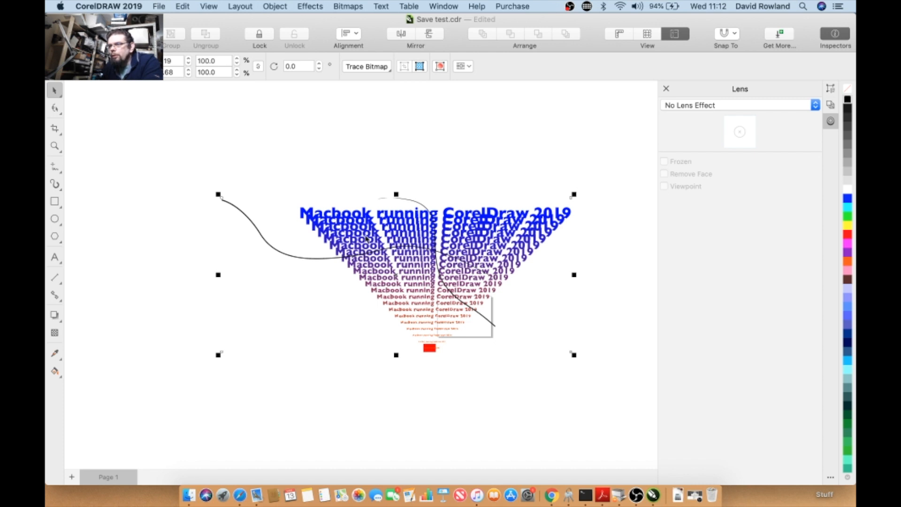
- Export the selected bitmap as Save test in CPT - Corel PHOTO-PAINT Image format to the Desktop, keeping original size
{"action": "right_click", "coordinate": [365, 234]}
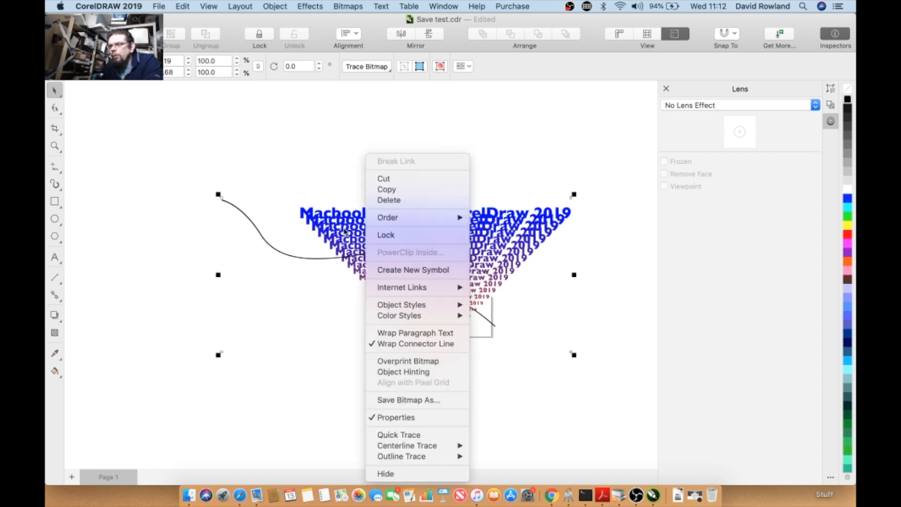
{"action": "left_click", "coordinate": [380, 400]}
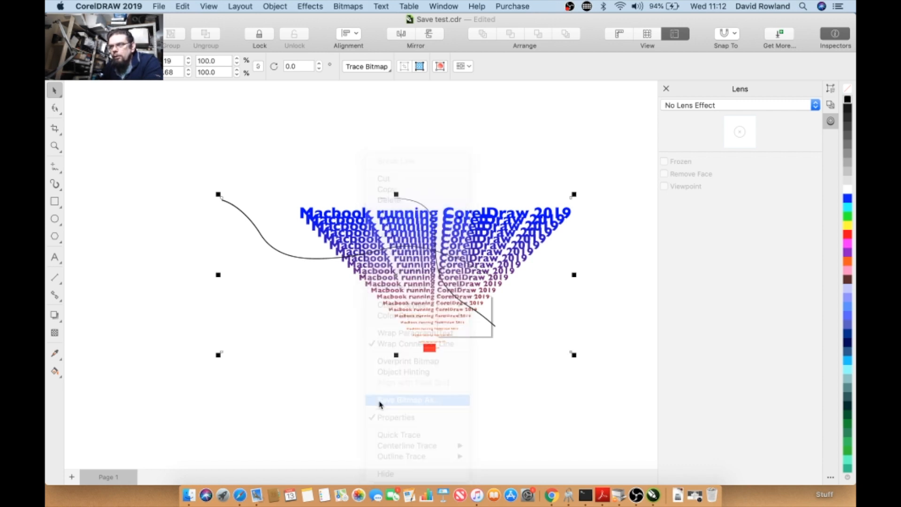
{"action": "left_click", "coordinate": [442, 105]}
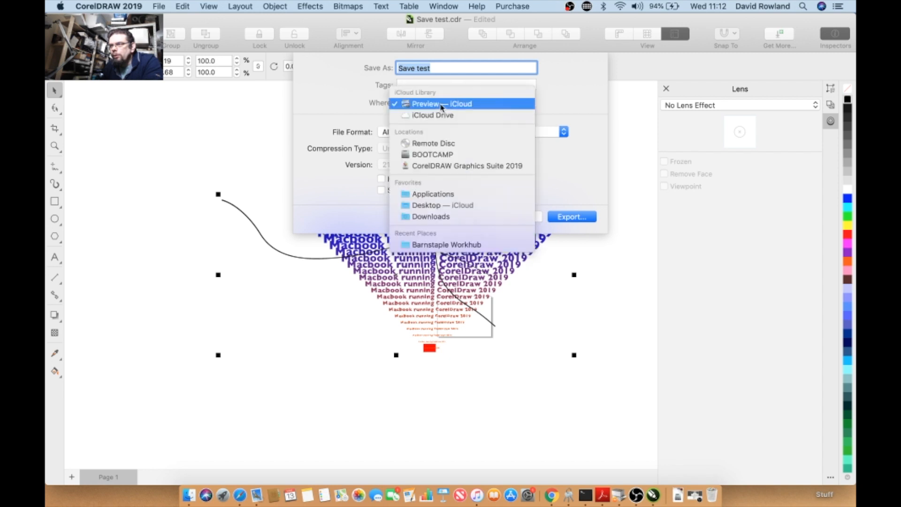
{"action": "left_click", "coordinate": [427, 206]}
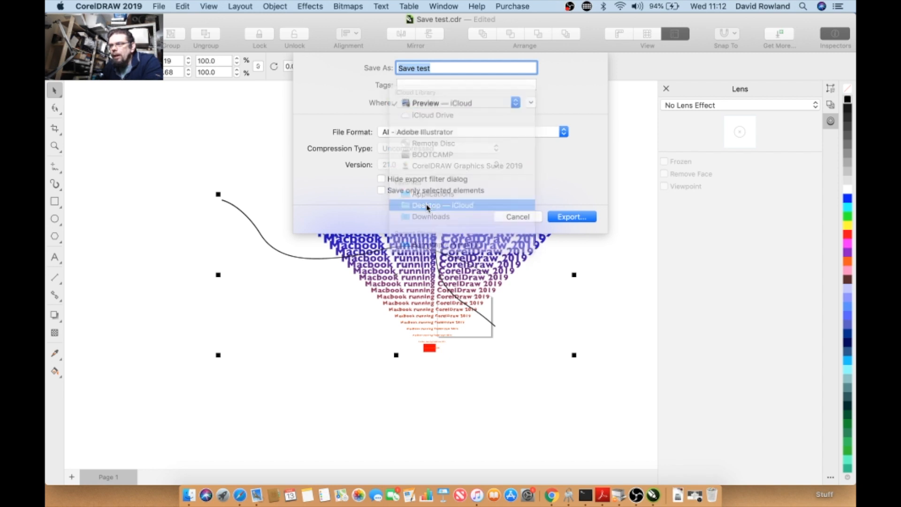
{"action": "left_click", "coordinate": [453, 132]}
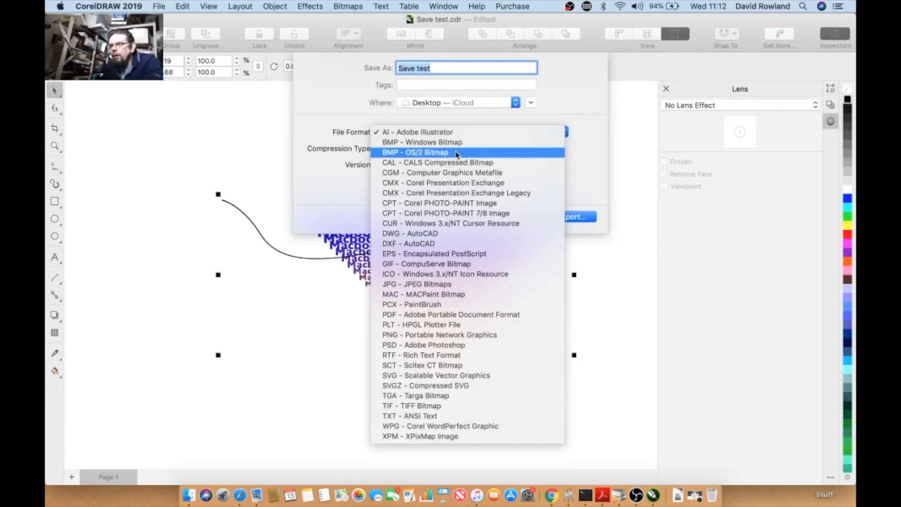
{"action": "left_click", "coordinate": [493, 205]}
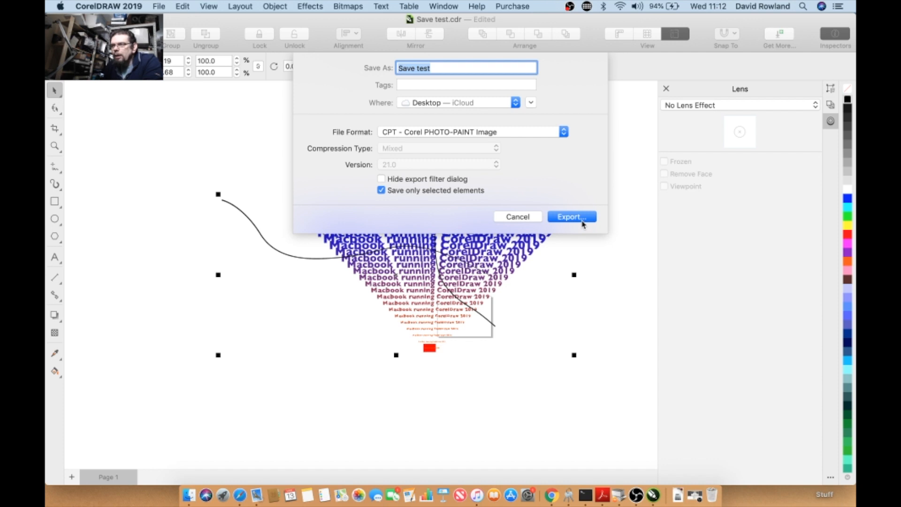
{"action": "left_click", "coordinate": [581, 220]}
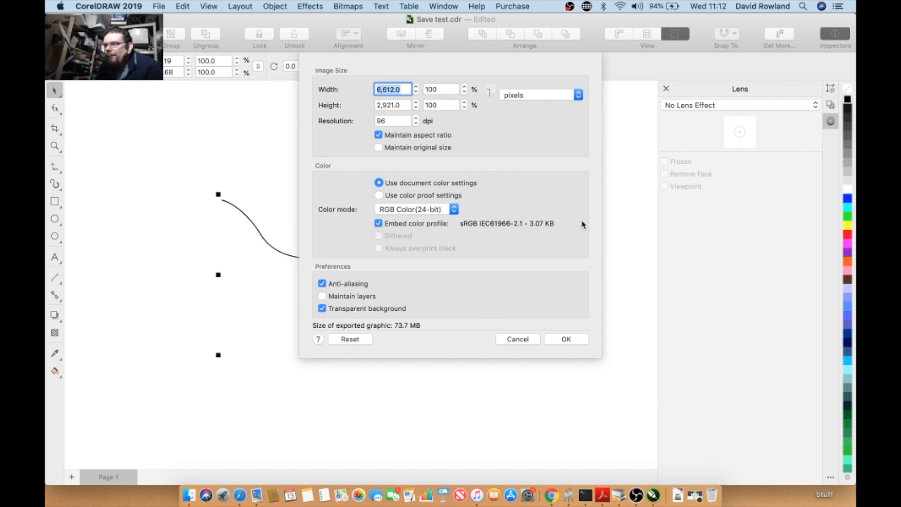
{"action": "left_click", "coordinate": [389, 148]}
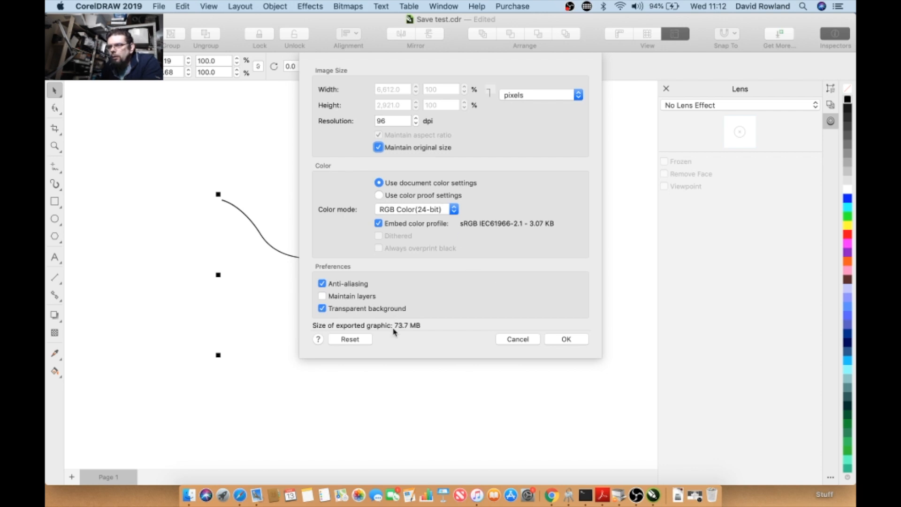
{"action": "left_click", "coordinate": [566, 339]}
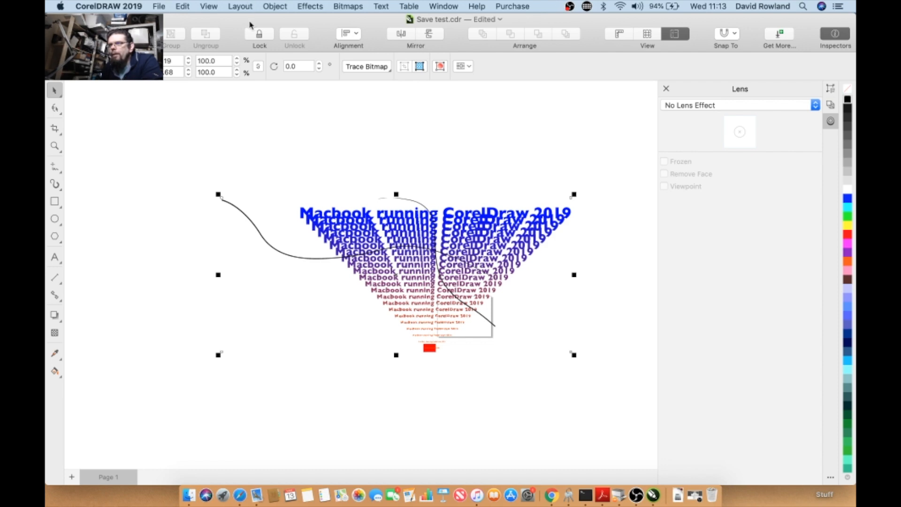
- Switch to the desktop and open the exported Save test.cpt in Corel PHOTO-PAINT
{"action": "left_click_drag", "start_coordinate": [250, 22], "coordinate": [166, 262]}
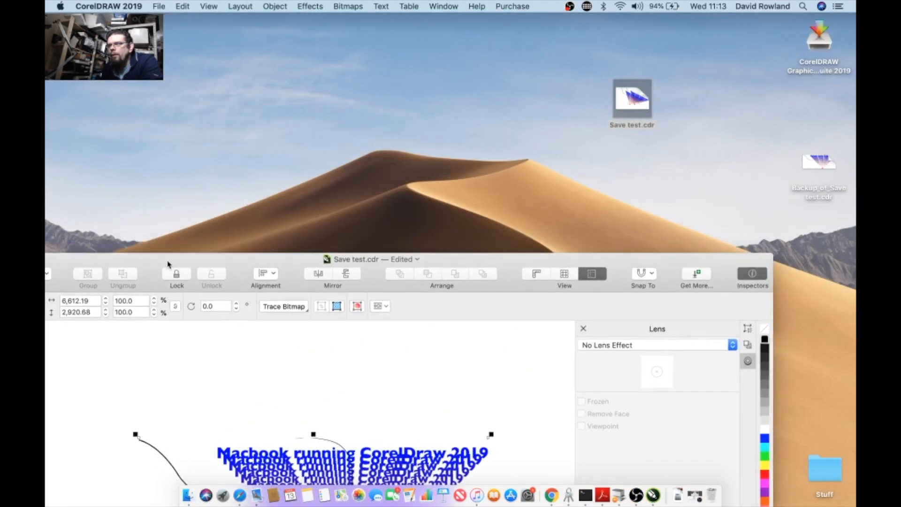
{"action": "left_click", "coordinate": [503, 160]}
{"action": "mouse_move", "coordinate": [810, 99]}
{"action": "left_mouse_down"}
{"action": "mouse_move", "coordinate": [743, 100]}
{"action": "mouse_move", "coordinate": [812, 100]}
{"action": "left_mouse_up"}
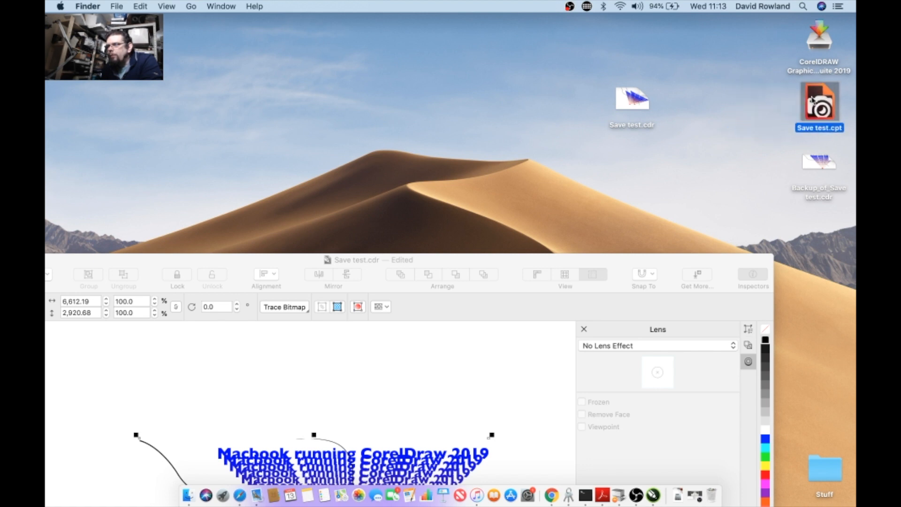
{"action": "double_click", "coordinate": [812, 100]}
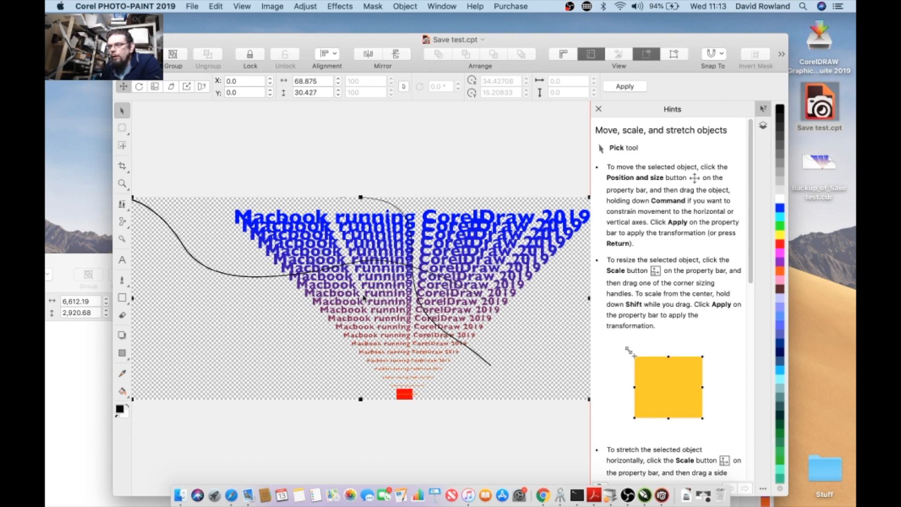
{"action": "scroll", "coordinate": [369, 298], "scroll_direction": "down", "scroll_amount": 2}
{"action": "scroll", "coordinate": [369, 298], "scroll_direction": "up", "scroll_amount": 4}
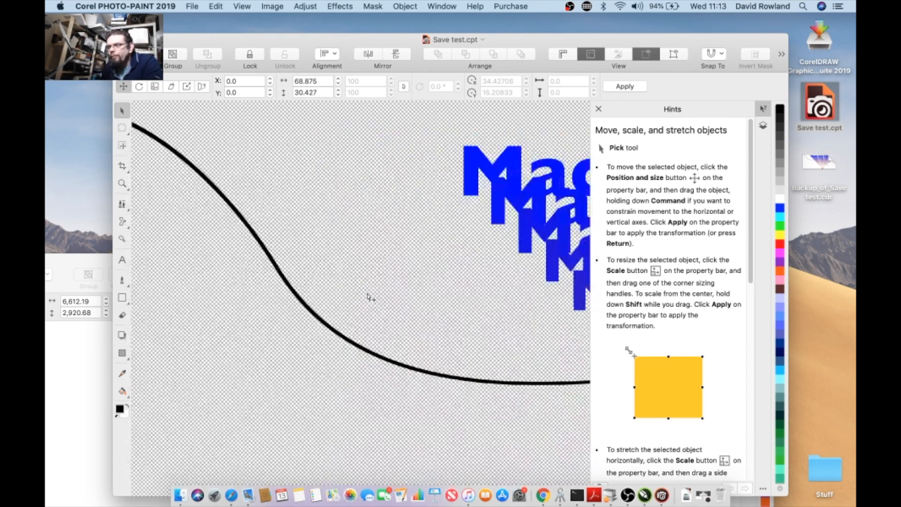
{"action": "scroll", "coordinate": [369, 298], "scroll_direction": "down", "scroll_amount": 4}
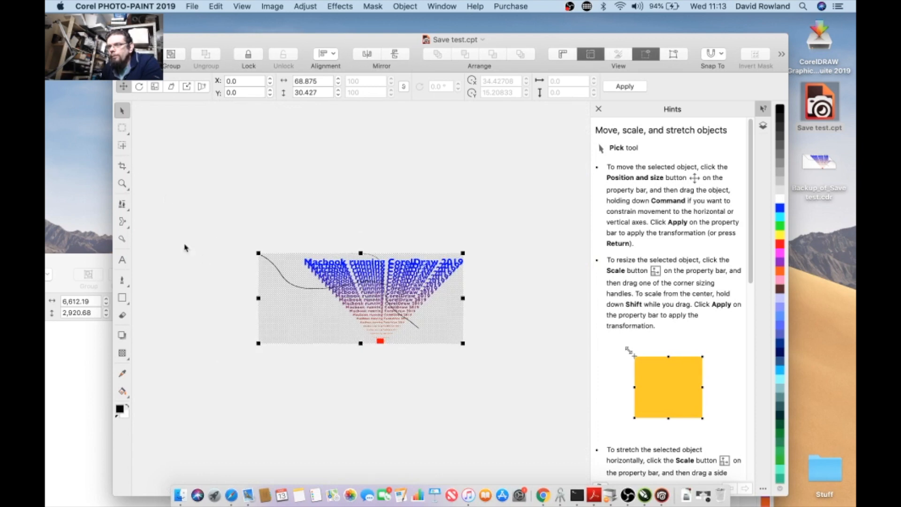
- Close the Hints docker and paint a freehand brush stroke across the image
{"action": "left_click_drag", "start_coordinate": [197, 47], "coordinate": [167, 35]}
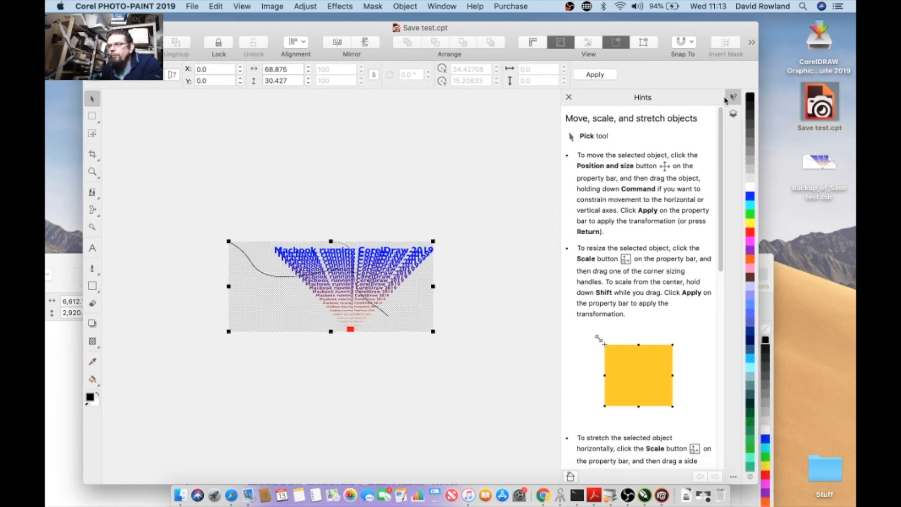
{"action": "left_click", "coordinate": [568, 97]}
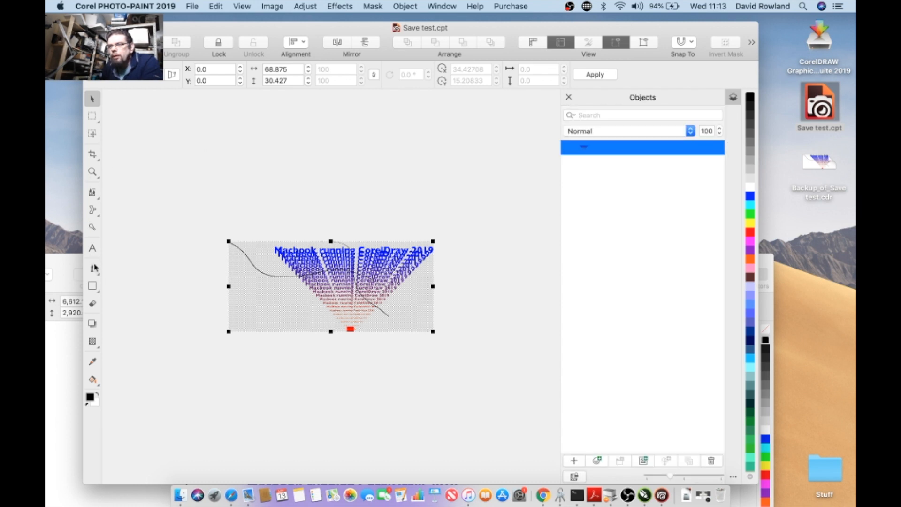
{"action": "left_click", "coordinate": [93, 304]}
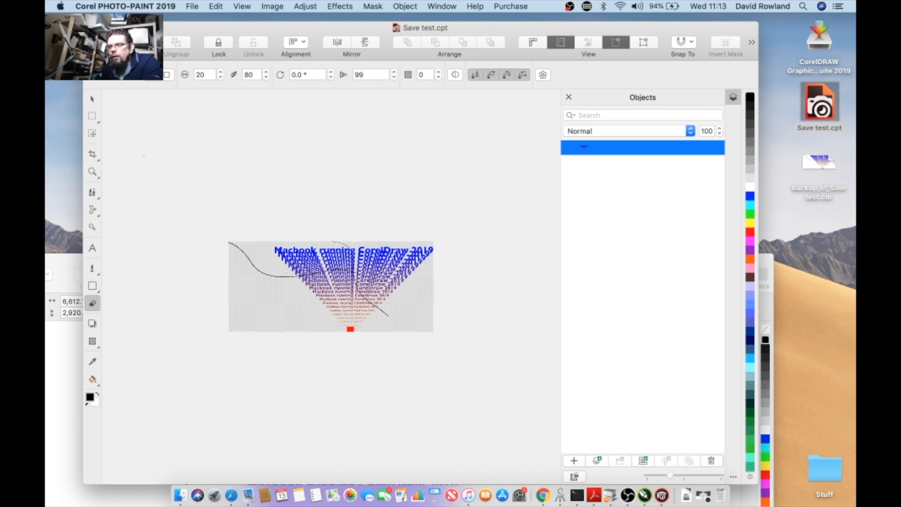
{"action": "left_click", "coordinate": [93, 271]}
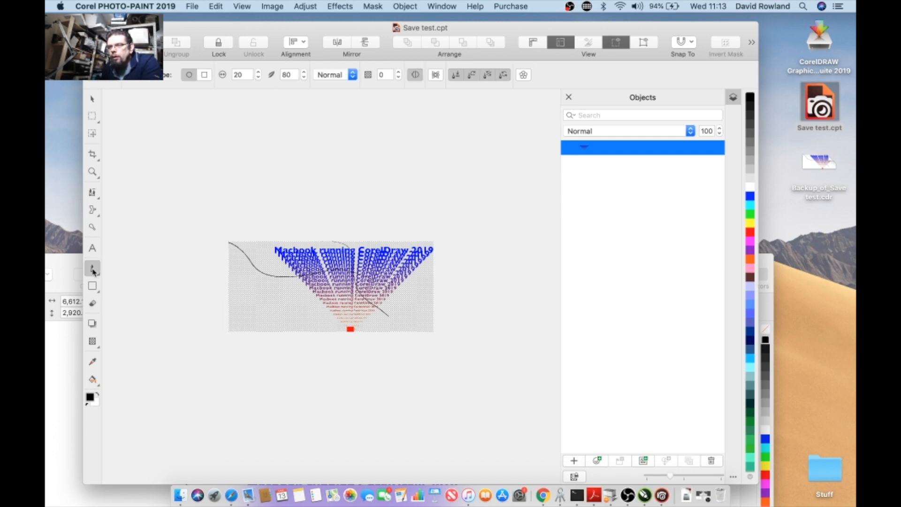
{"action": "mouse_move", "coordinate": [300, 276]}
{"action": "left_mouse_down"}
{"action": "mouse_move", "coordinate": [275, 290]}
{"action": "mouse_move", "coordinate": [295, 304]}
{"action": "mouse_move", "coordinate": [364, 277]}
{"action": "mouse_move", "coordinate": [352, 252]}
{"action": "left_mouse_up"}
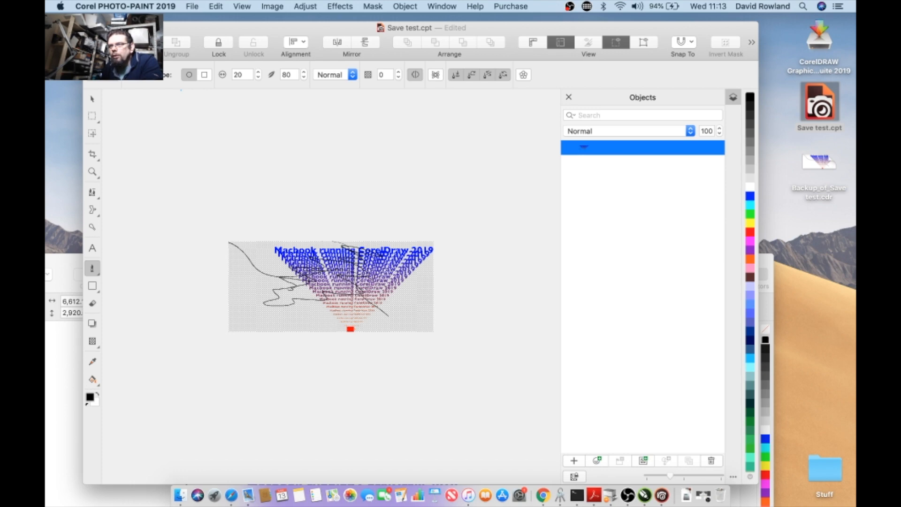
- Close the image in PHOTO-PAINT, saving the changes, and return to CorelDRAW
{"action": "key", "text": "super+w"}
{"action": "left_click", "coordinate": [526, 123]}
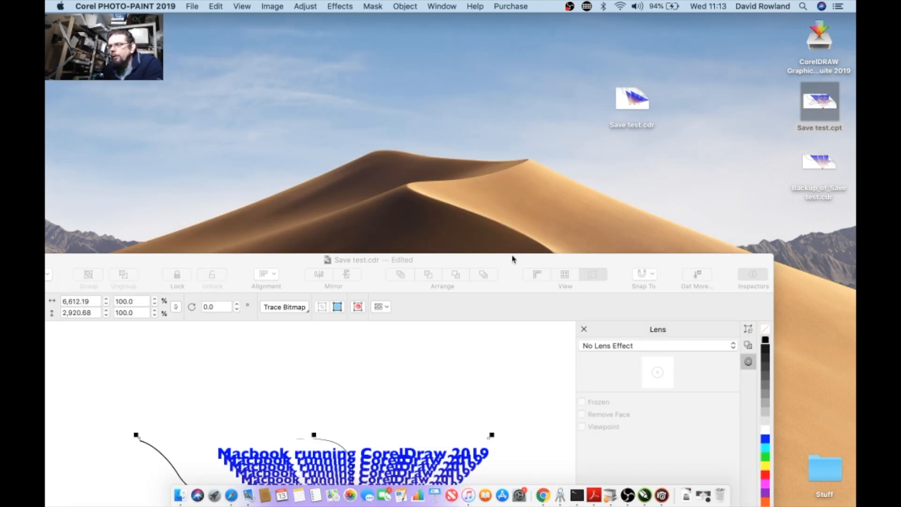
{"action": "double_click", "coordinate": [511, 259]}
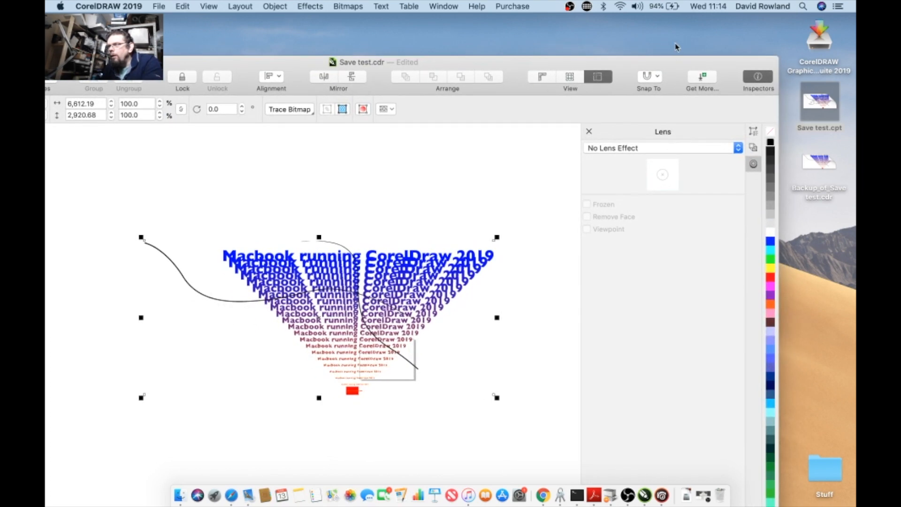
- Import the edited Save test.cpt from the Desktop into the drawing by dragging it onto the canvas
{"action": "left_click_drag", "start_coordinate": [678, 62], "coordinate": [620, 280]}
{"action": "double_click", "coordinate": [621, 281]}
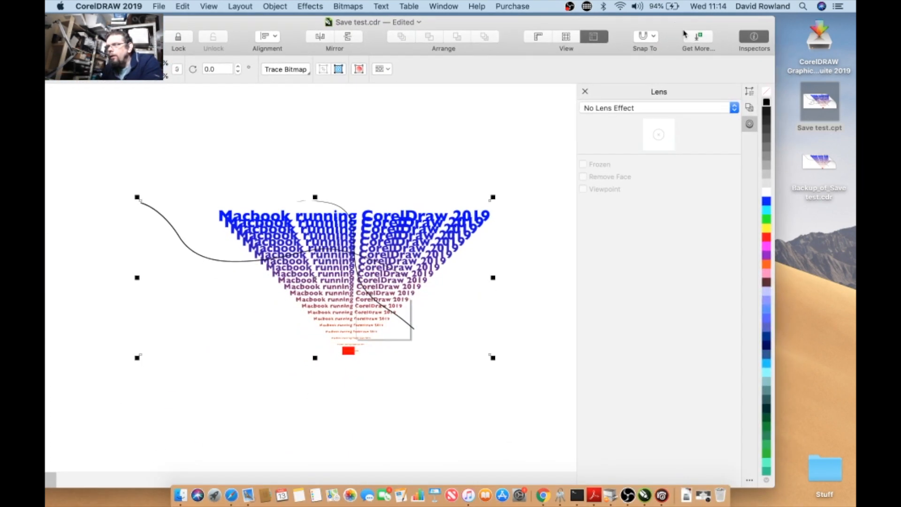
{"action": "mouse_move", "coordinate": [820, 112]}
{"action": "left_mouse_down"}
{"action": "mouse_move", "coordinate": [352, 120]}
{"action": "mouse_move", "coordinate": [291, 134]}
{"action": "left_mouse_up"}
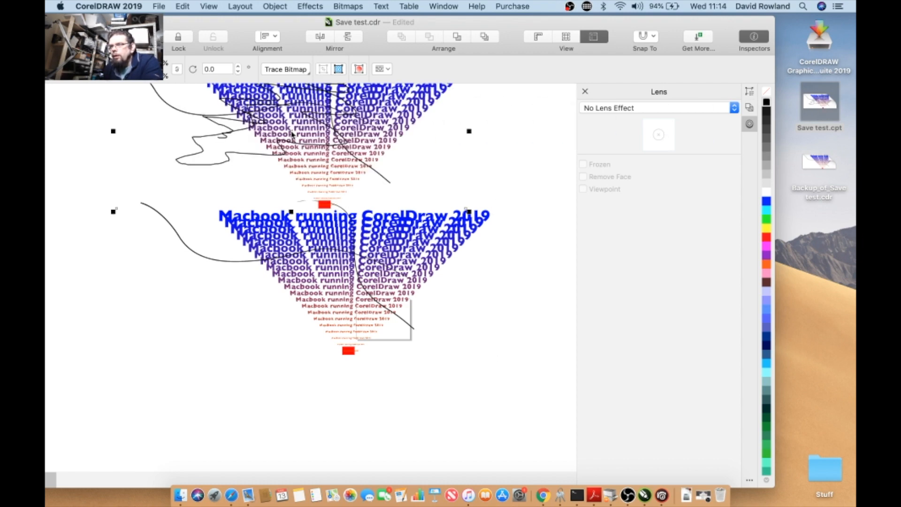
{"action": "left_click_drag", "start_coordinate": [292, 135], "coordinate": [304, 171]}
- Delete the imported painted copy, keeping the original bitmap
{"action": "scroll", "coordinate": [304, 149], "scroll_direction": "up", "scroll_amount": 10}
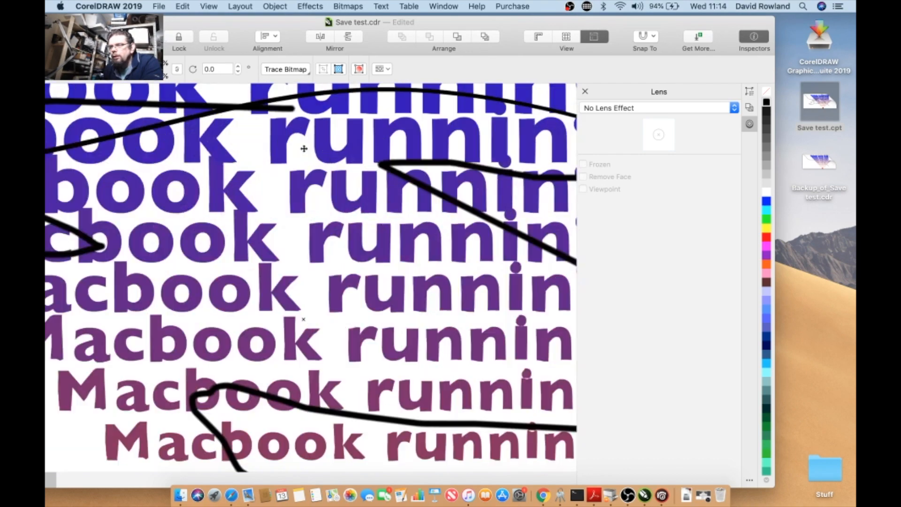
{"action": "scroll", "coordinate": [303, 148], "scroll_direction": "down", "scroll_amount": 5}
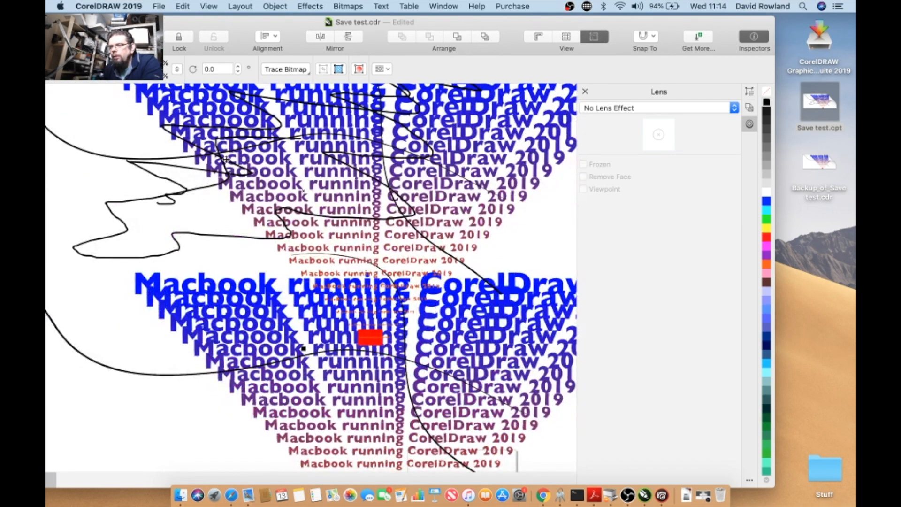
{"action": "scroll", "coordinate": [226, 160], "scroll_direction": "up", "scroll_amount": 5}
{"action": "scroll", "coordinate": [227, 159], "scroll_direction": "down", "scroll_amount": 5}
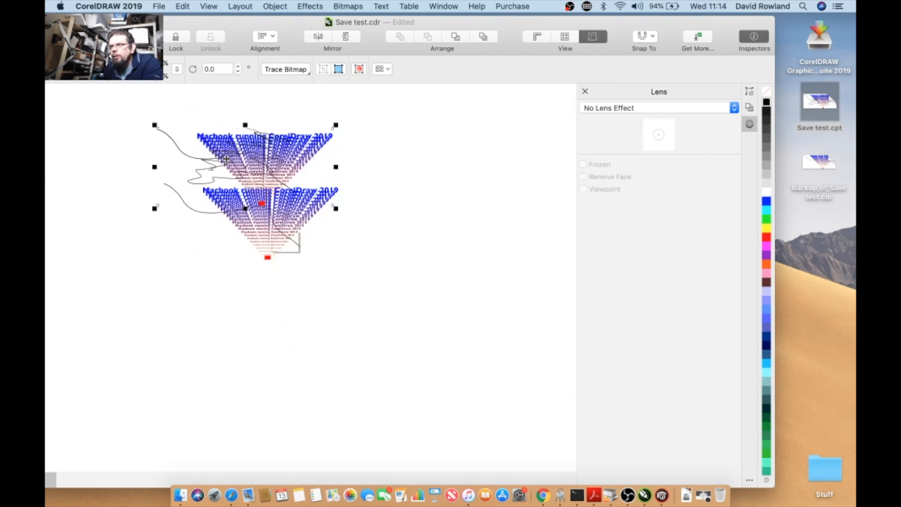
{"action": "right_click", "coordinate": [227, 148]}
{"action": "left_click", "coordinate": [223, 145]}
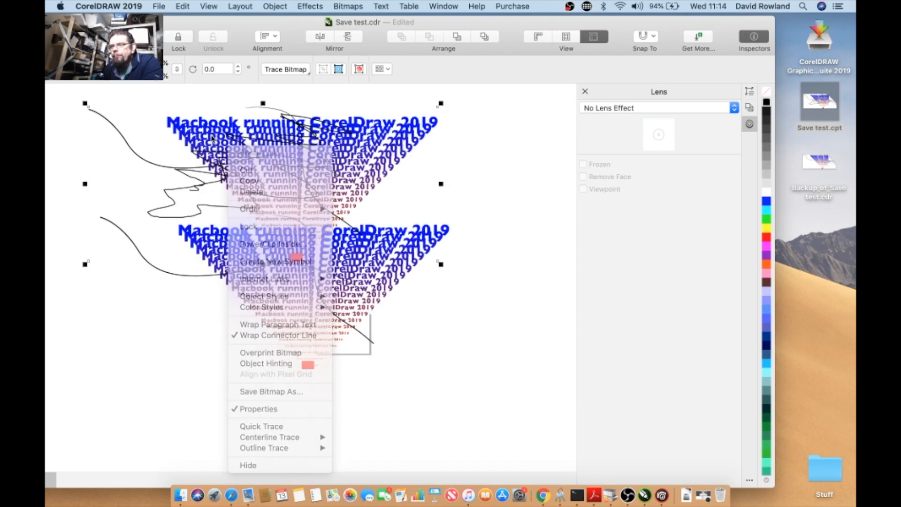
{"action": "right_click", "coordinate": [218, 139]}
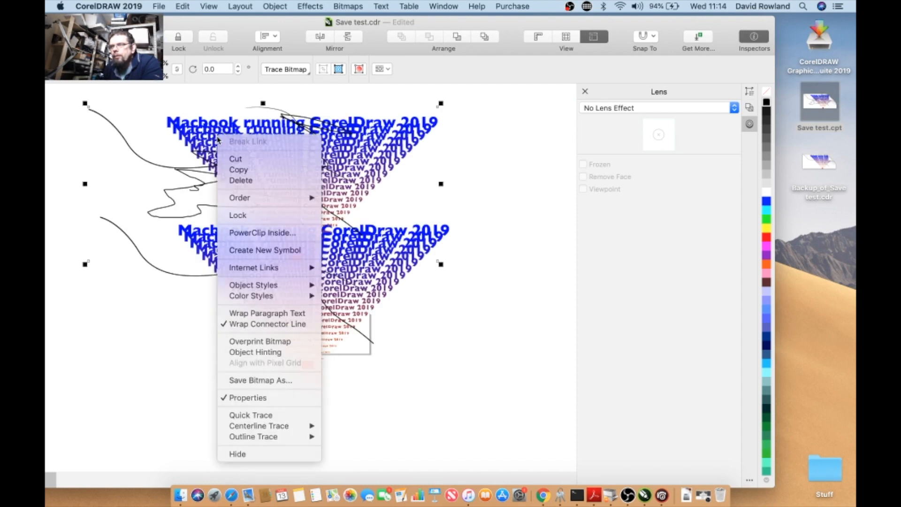
{"action": "left_click", "coordinate": [218, 140]}
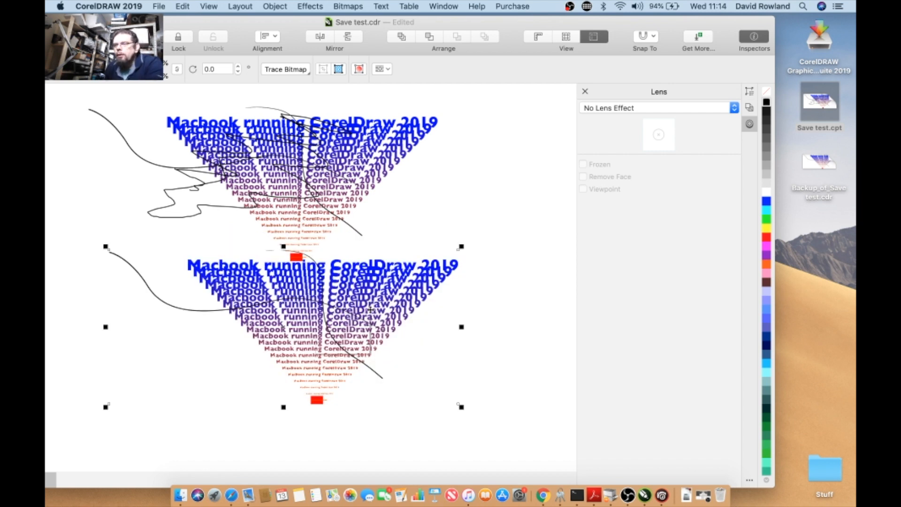
{"action": "left_click", "coordinate": [312, 133]}
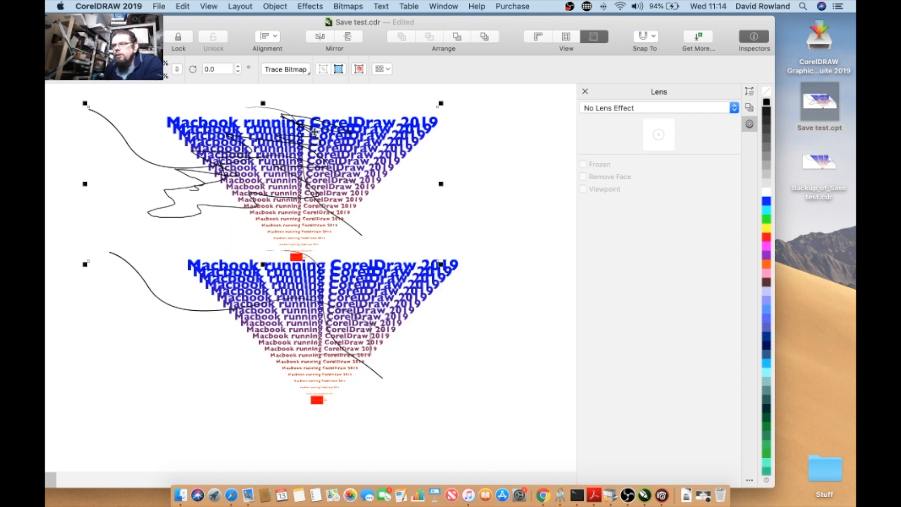
{"action": "key", "text": "Delete"}
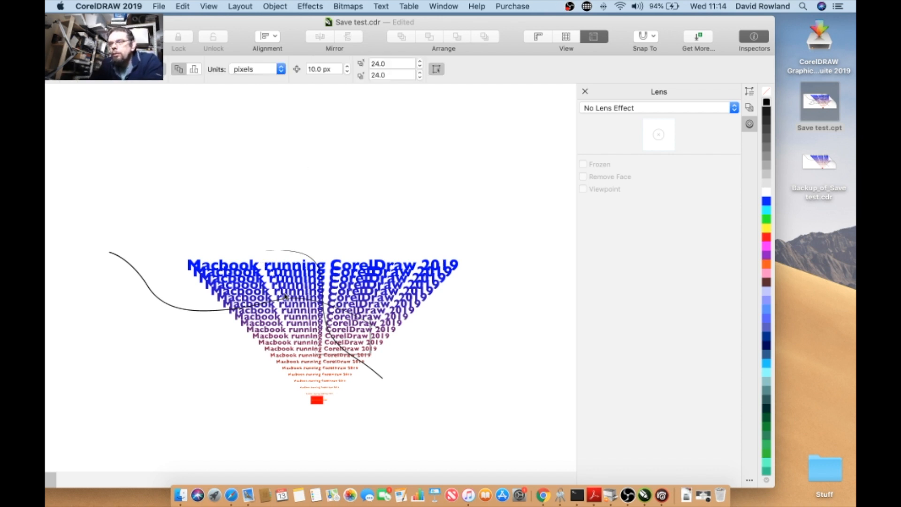
- Apply Quick Trace to the selected bitmap to convert it into vector objects
{"action": "left_click", "coordinate": [284, 291]}
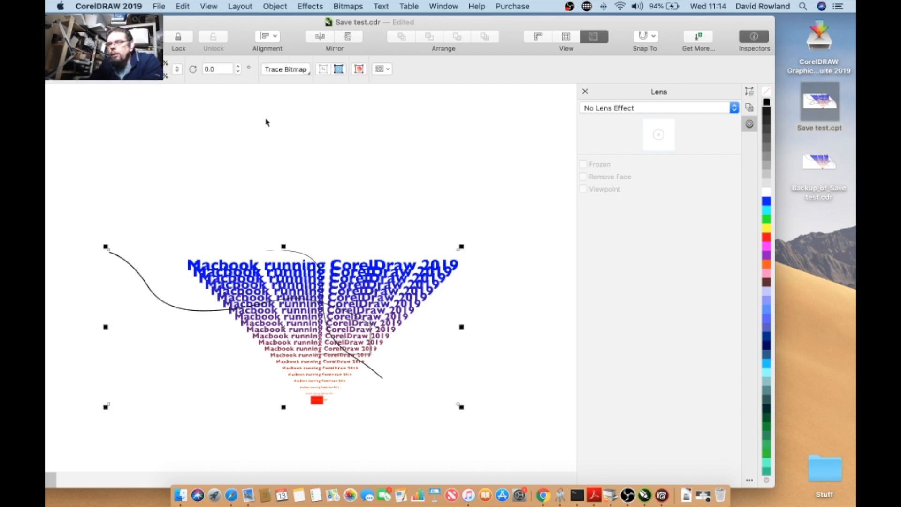
{"action": "left_click", "coordinate": [310, 74]}
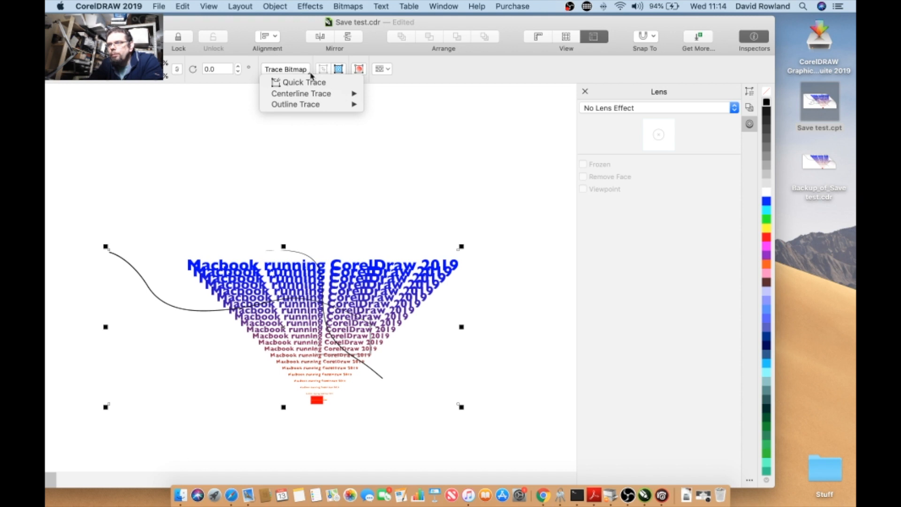
{"action": "left_click", "coordinate": [298, 70]}
{"action": "left_click", "coordinate": [297, 70]}
{"action": "mouse_move", "coordinate": [301, 95]}
{"action": "left_click", "coordinate": [299, 83]}
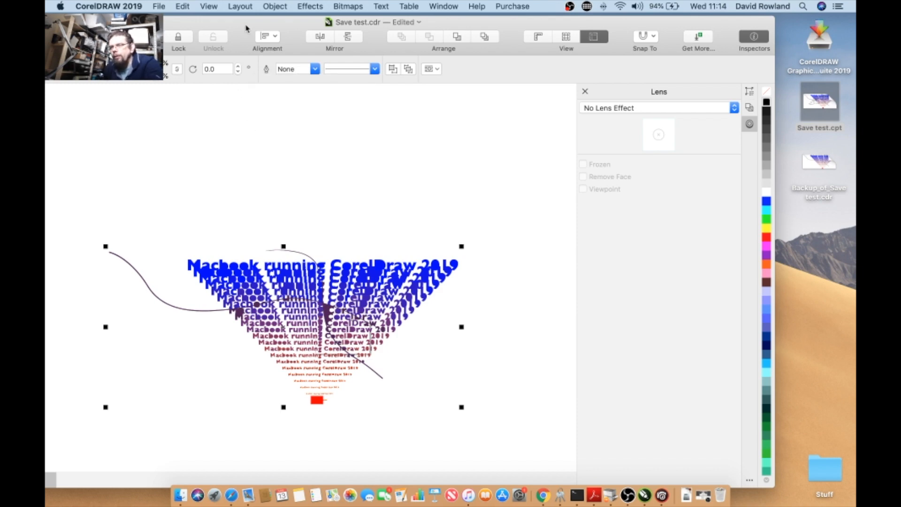
- Switch the view to Wireframe mode
{"action": "scroll", "coordinate": [282, 309], "scroll_direction": "up", "scroll_amount": 2}
{"action": "scroll", "coordinate": [282, 309], "scroll_direction": "up", "scroll_amount": 2}
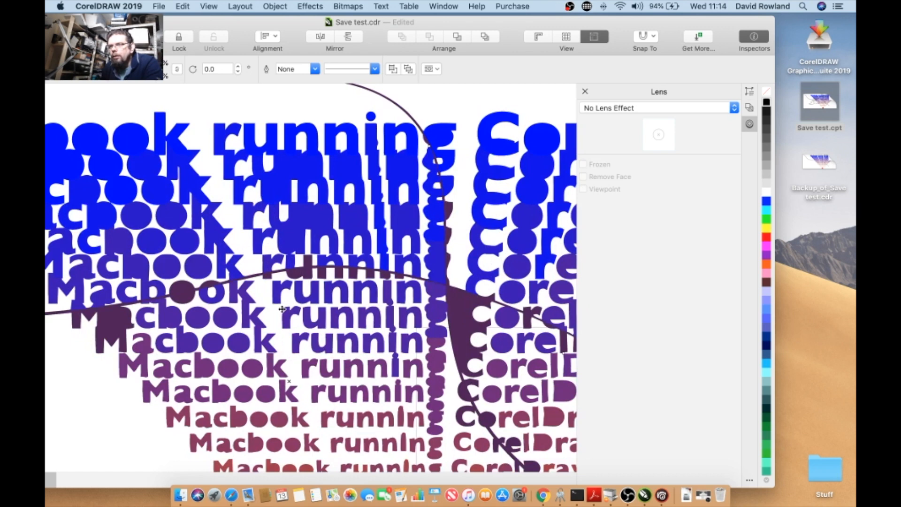
{"action": "scroll", "coordinate": [282, 308], "scroll_direction": "down", "scroll_amount": 2}
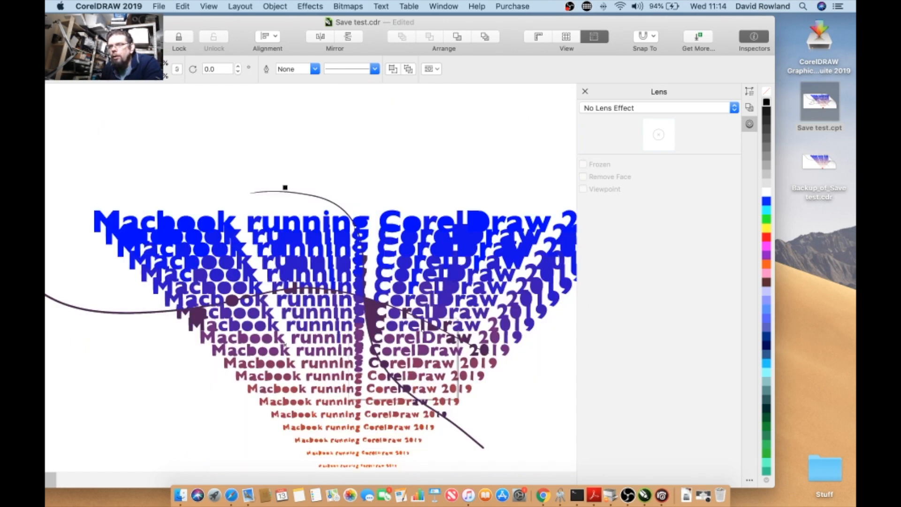
{"action": "left_click_drag", "start_coordinate": [144, 22], "coordinate": [224, 20]}
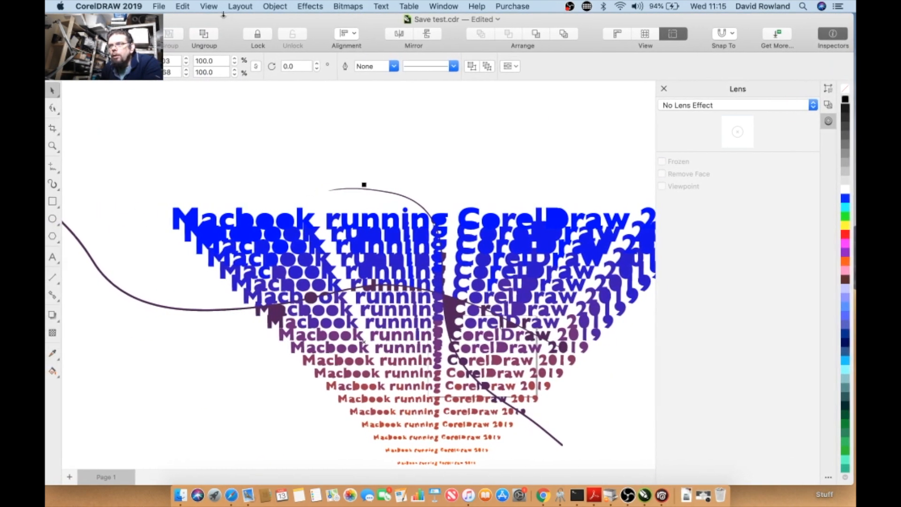
{"action": "left_click", "coordinate": [211, 8]}
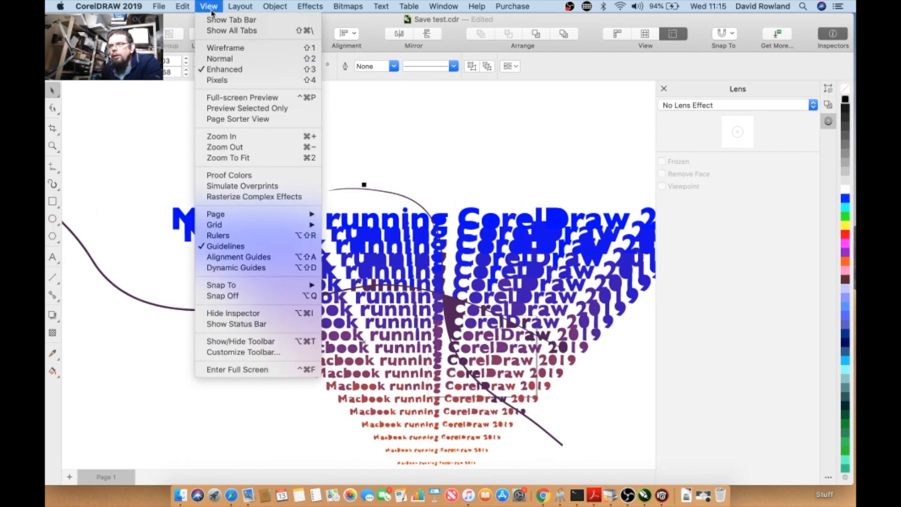
{"action": "left_click", "coordinate": [228, 49]}
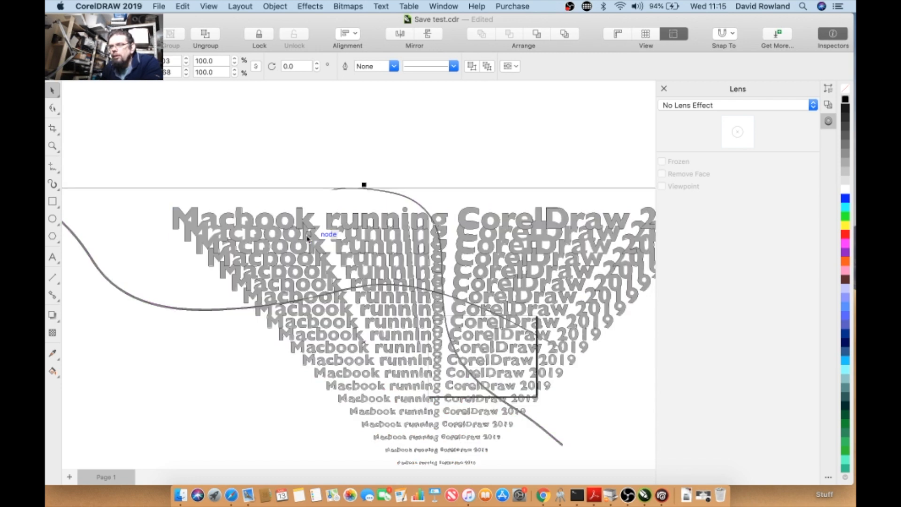
- Zoom in and out to examine the traced letter outlines in detail
{"action": "scroll", "coordinate": [307, 238], "scroll_direction": "up", "scroll_amount": 2}
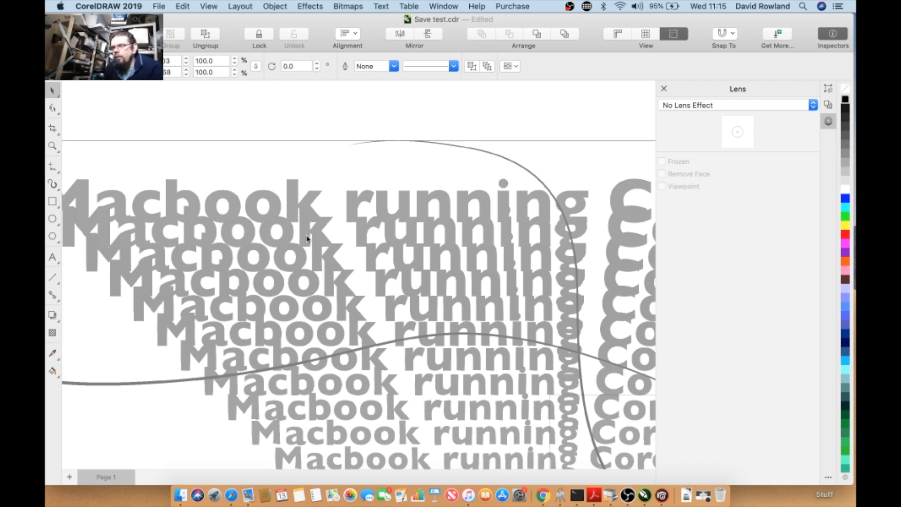
{"action": "scroll", "coordinate": [307, 239], "scroll_direction": "up", "scroll_amount": 5}
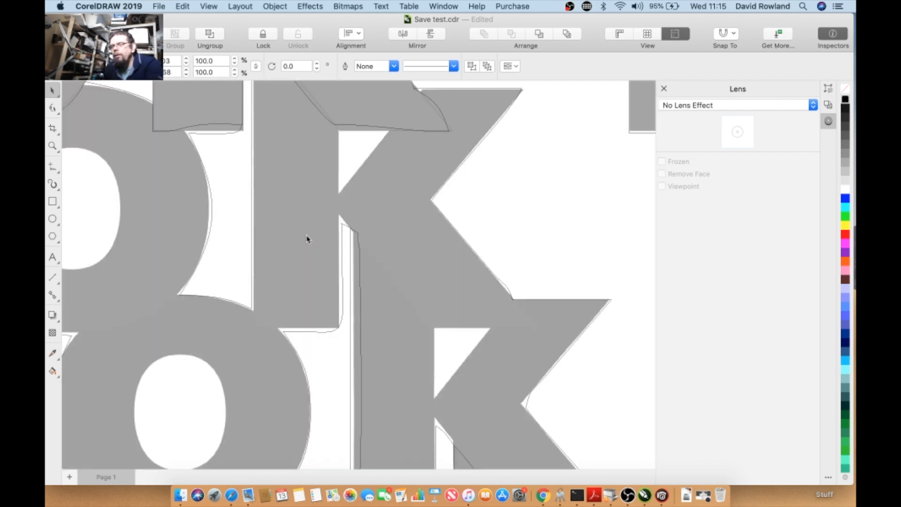
{"action": "scroll", "coordinate": [308, 238], "scroll_direction": "down", "scroll_amount": 2}
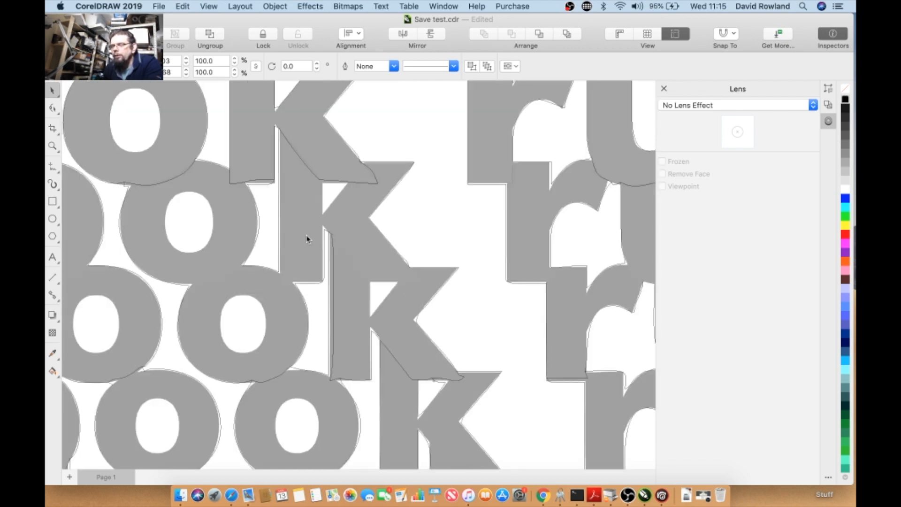
{"action": "scroll", "coordinate": [308, 238], "scroll_direction": "down", "scroll_amount": 2}
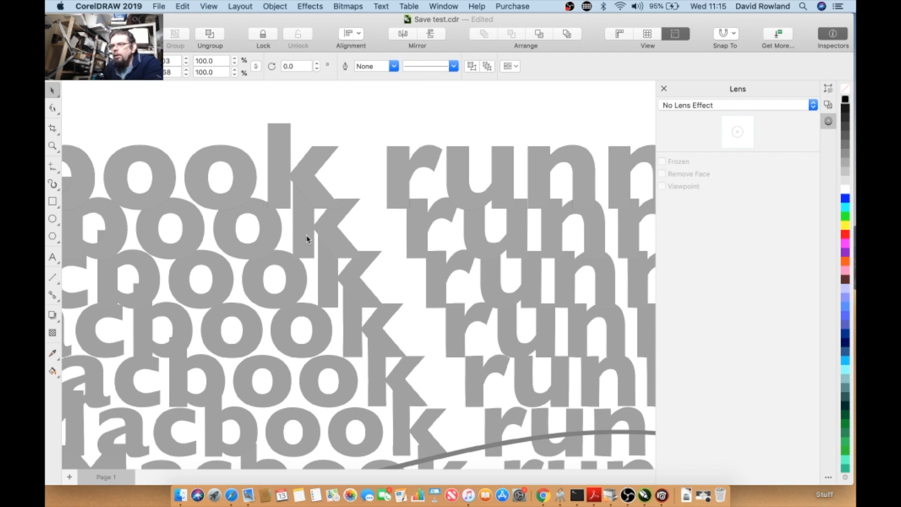
{"action": "scroll", "coordinate": [308, 238], "scroll_direction": "down", "scroll_amount": 3}
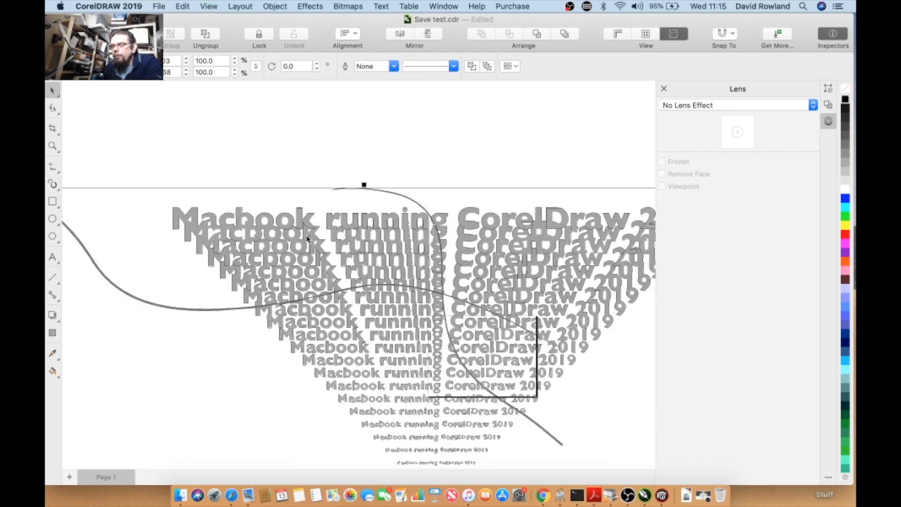
{"action": "scroll", "coordinate": [307, 239], "scroll_direction": "down", "scroll_amount": 2}
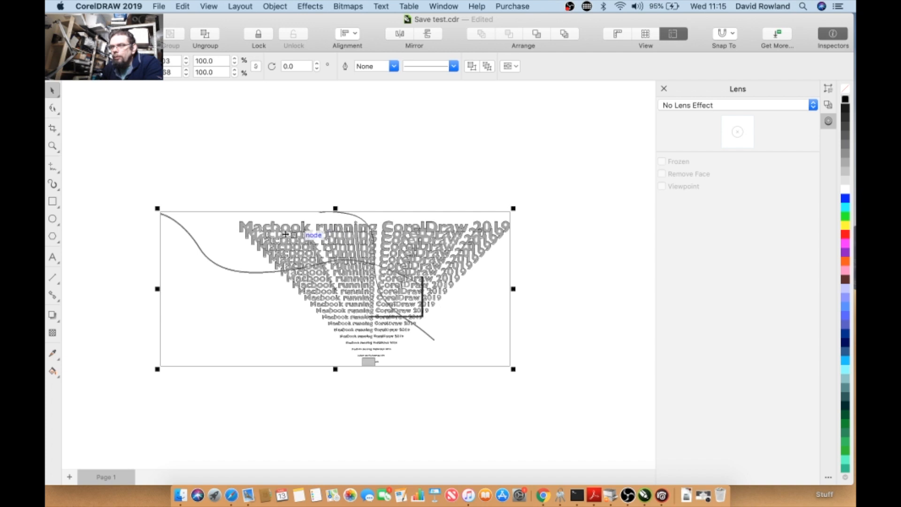
- Open Document Properties to review the file information, then cancel the dialog
{"action": "left_click", "coordinate": [125, 92]}
{"action": "left_click", "coordinate": [159, 6]}
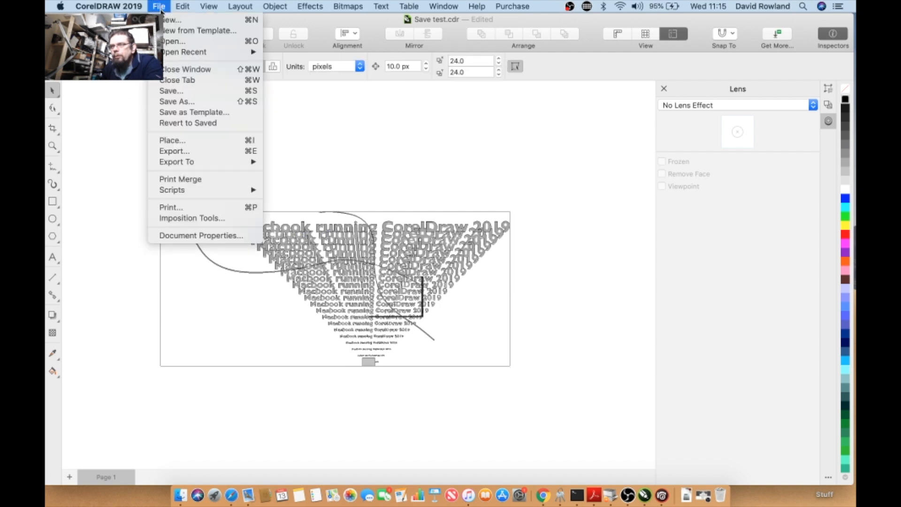
{"action": "left_click", "coordinate": [179, 237]}
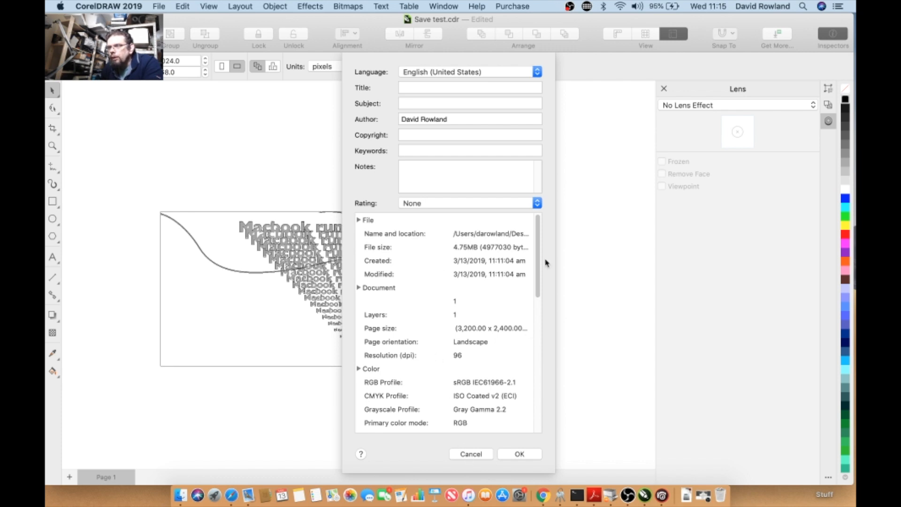
{"action": "left_click_drag", "start_coordinate": [540, 266], "coordinate": [525, 333]}
{"action": "scroll", "coordinate": [525, 333], "scroll_direction": "up", "scroll_amount": 10}
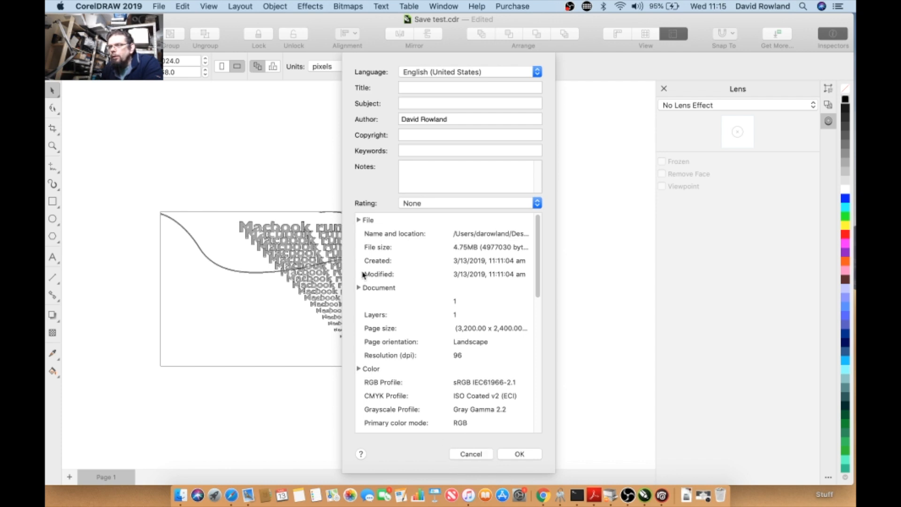
{"action": "left_click", "coordinate": [468, 454]}
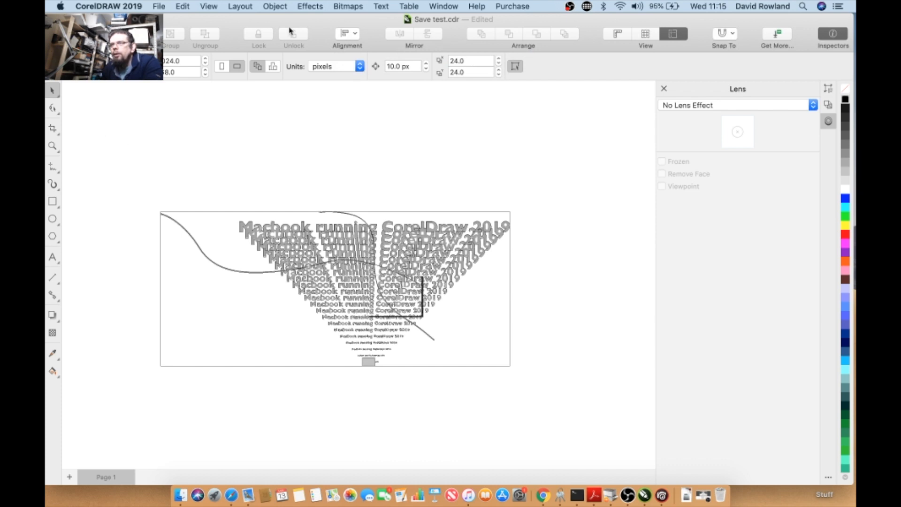
- Move the bitmap aside off the traced result, then select the traced vector objects and delete them
{"action": "left_click", "coordinate": [212, 216]}
{"action": "left_click_drag", "start_coordinate": [213, 214], "coordinate": [233, 214]}
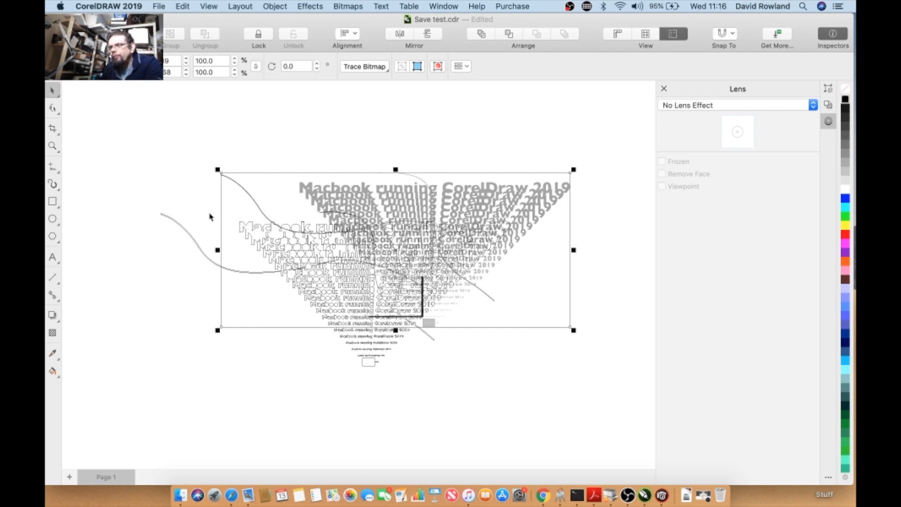
{"action": "left_click_drag", "start_coordinate": [128, 198], "coordinate": [577, 432]}
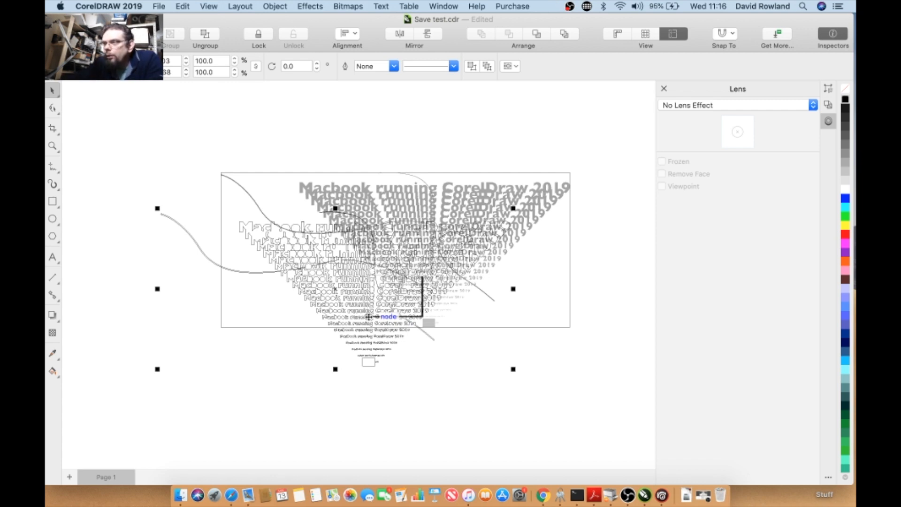
{"action": "key", "text": "Delete"}
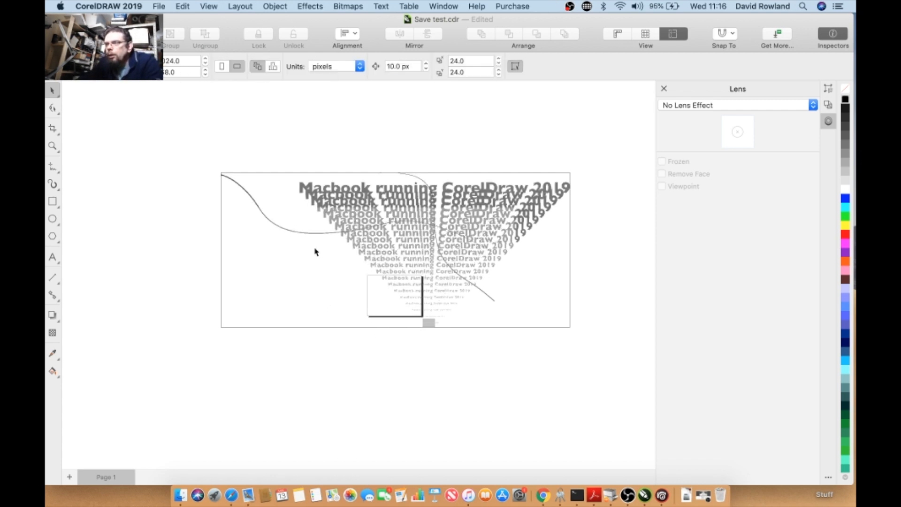
- Scale the bitmap down proportionally to about 56.8% from its corner
{"action": "left_click", "coordinate": [326, 210]}
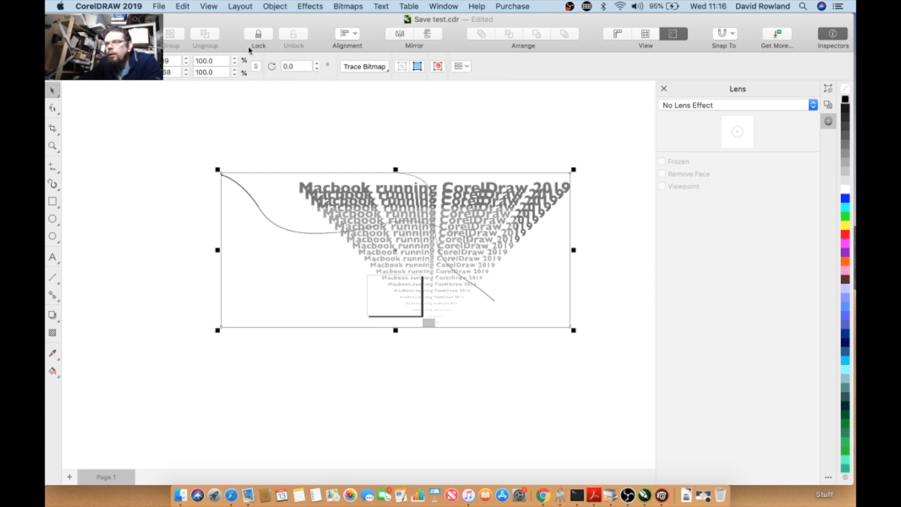
{"action": "left_click_drag", "start_coordinate": [217, 168], "coordinate": [436, 274]}
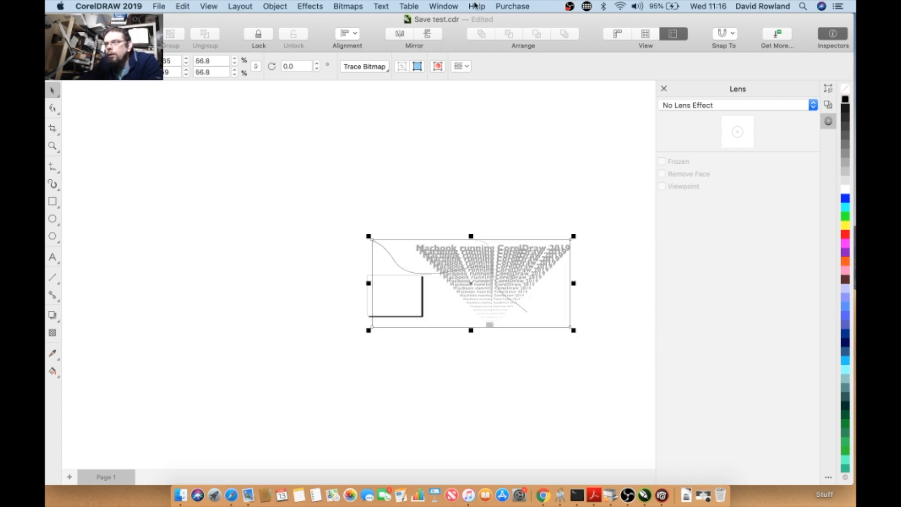
{"action": "left_click", "coordinate": [342, 8]}
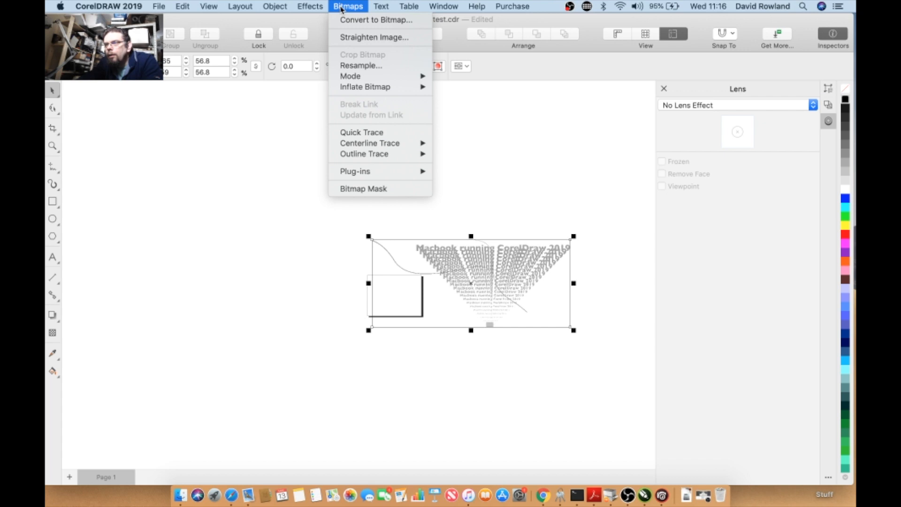
{"action": "mouse_move", "coordinate": [321, 8]}
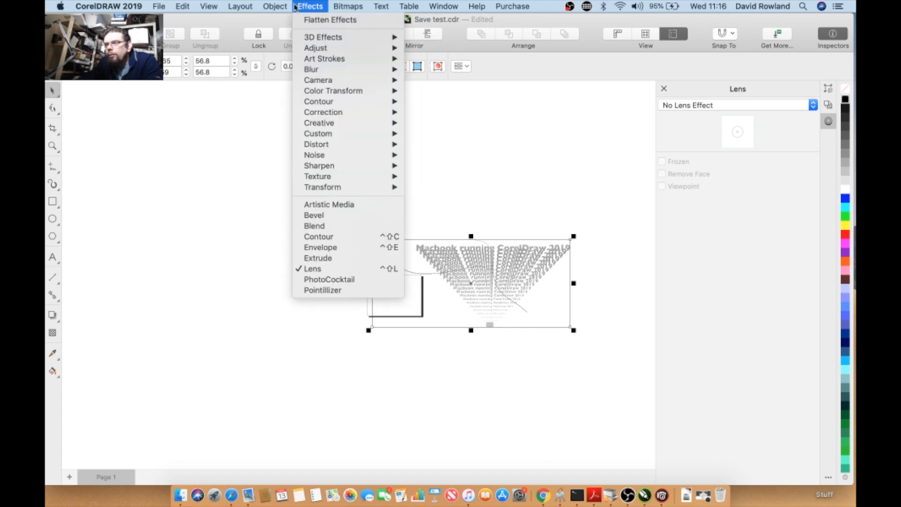
{"action": "mouse_move", "coordinate": [284, 7]}
{"action": "mouse_move", "coordinate": [158, 6]}
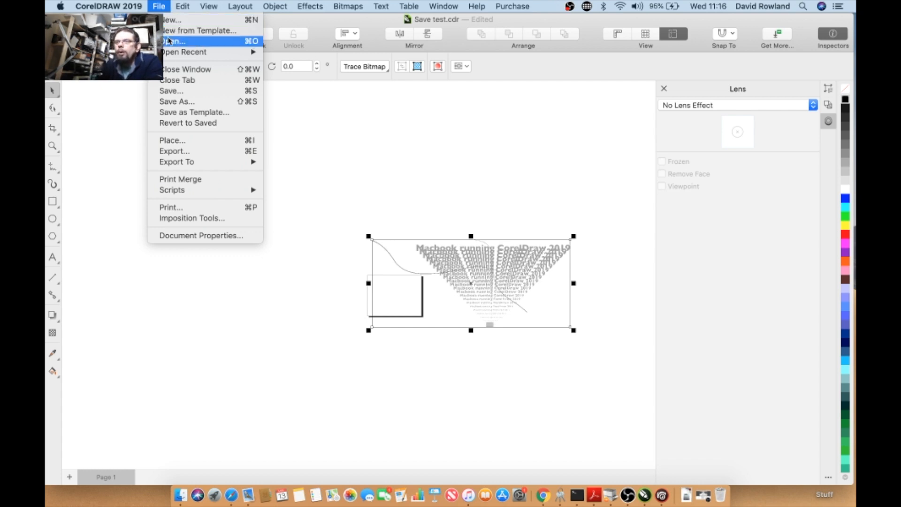
{"action": "mouse_move", "coordinate": [167, 55]}
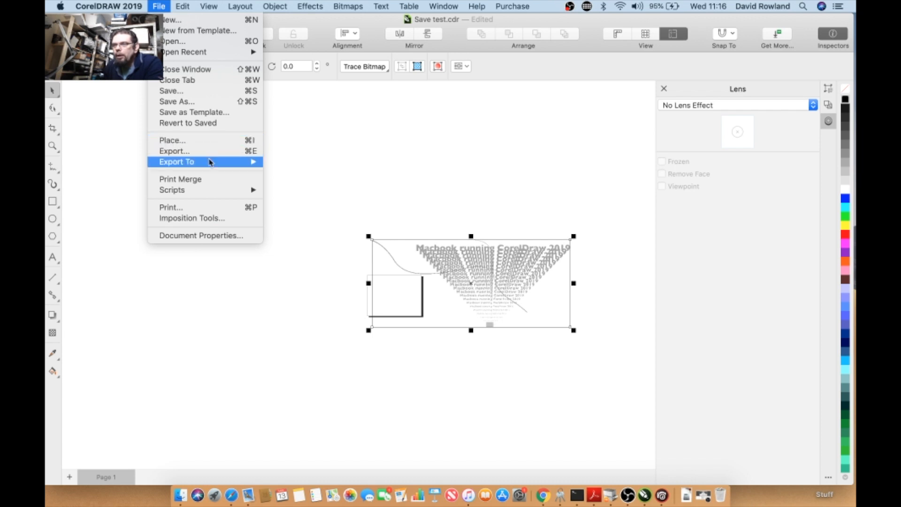
- Open the Print Merge panel and start creating a data source, then cancel the Print Merge dialog
{"action": "left_click", "coordinate": [209, 184]}
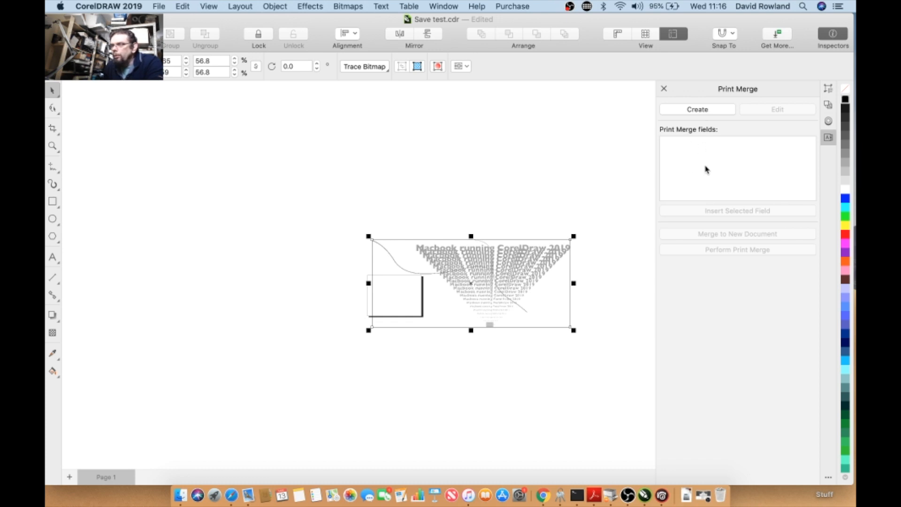
{"action": "left_click", "coordinate": [690, 112]}
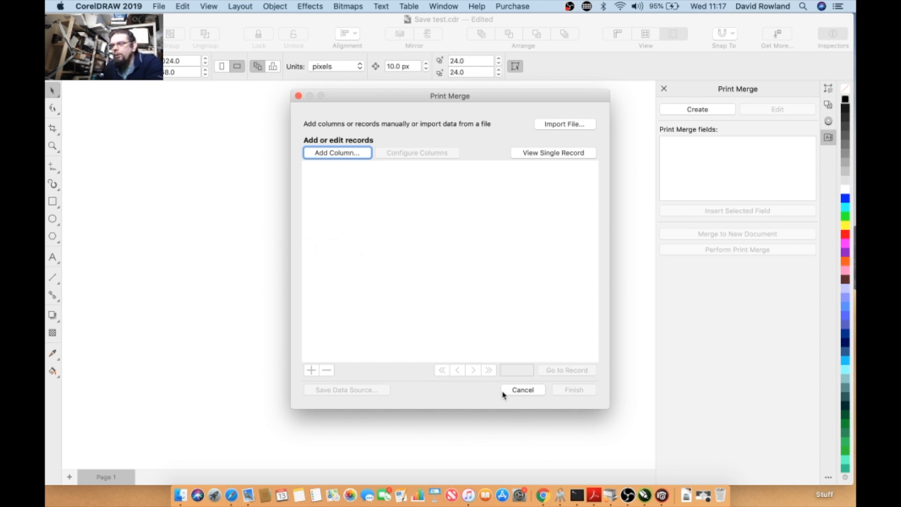
{"action": "left_click", "coordinate": [520, 391]}
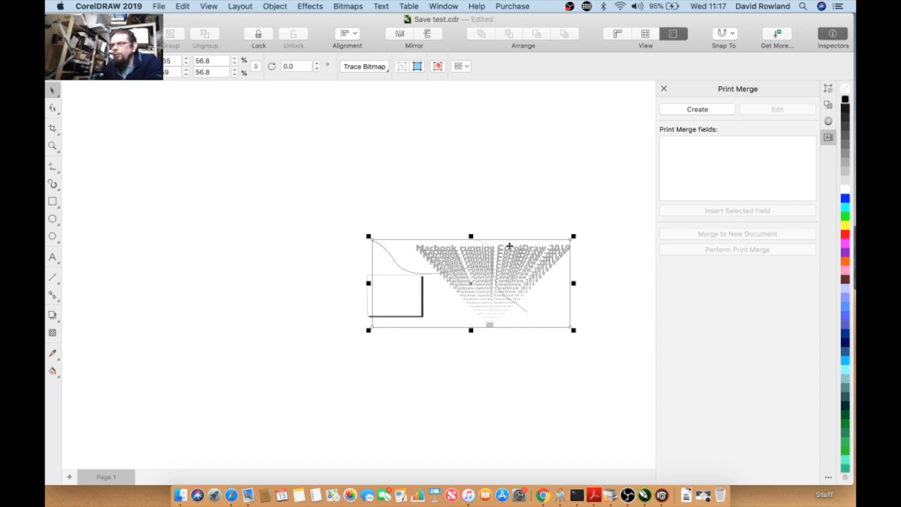
- Revert the document to its last saved version, confirming the loss of current changes
{"action": "left_click_drag", "start_coordinate": [428, 246], "coordinate": [427, 245]}
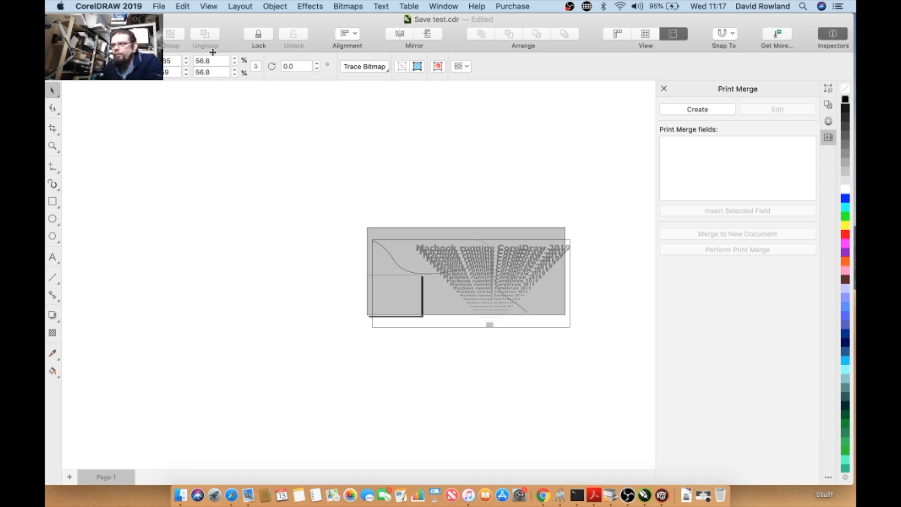
{"action": "left_click", "coordinate": [162, 6]}
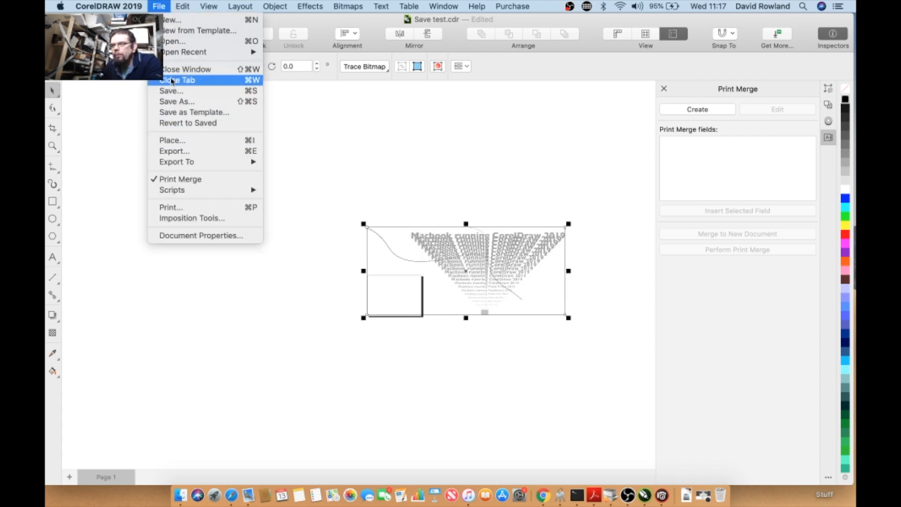
{"action": "left_click", "coordinate": [175, 124]}
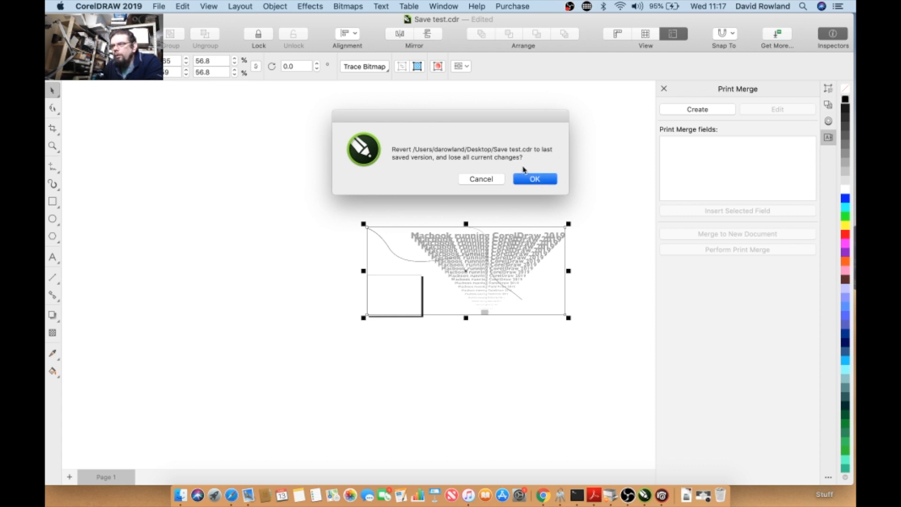
{"action": "key", "text": "Return"}
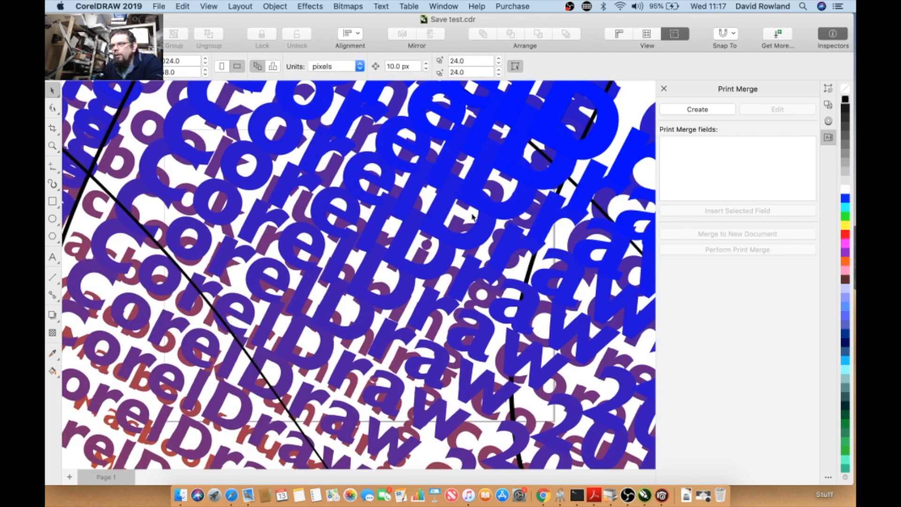
- Delete the blended text objects and the remaining blend from the page
{"action": "scroll", "coordinate": [107, 82], "scroll_direction": "down", "scroll_amount": 10}
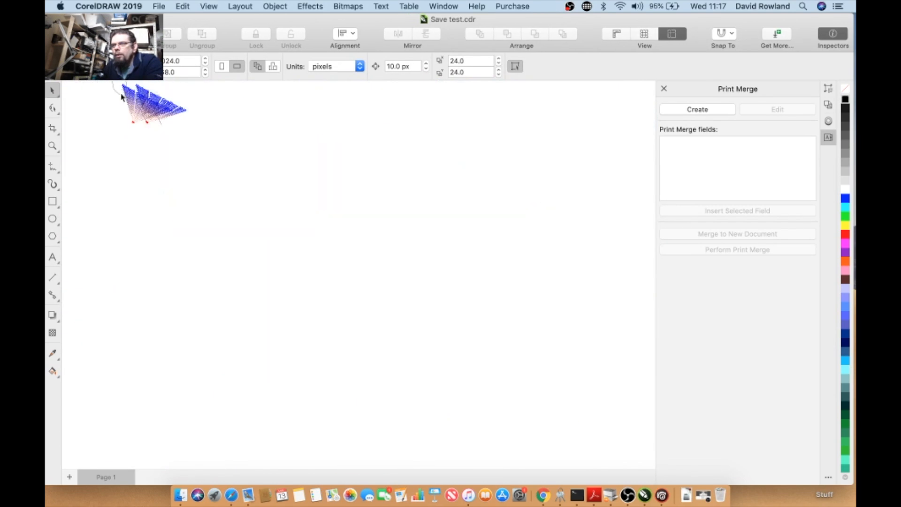
{"action": "scroll", "coordinate": [121, 97], "scroll_direction": "up", "scroll_amount": 2}
{"action": "left_click", "coordinate": [185, 140]}
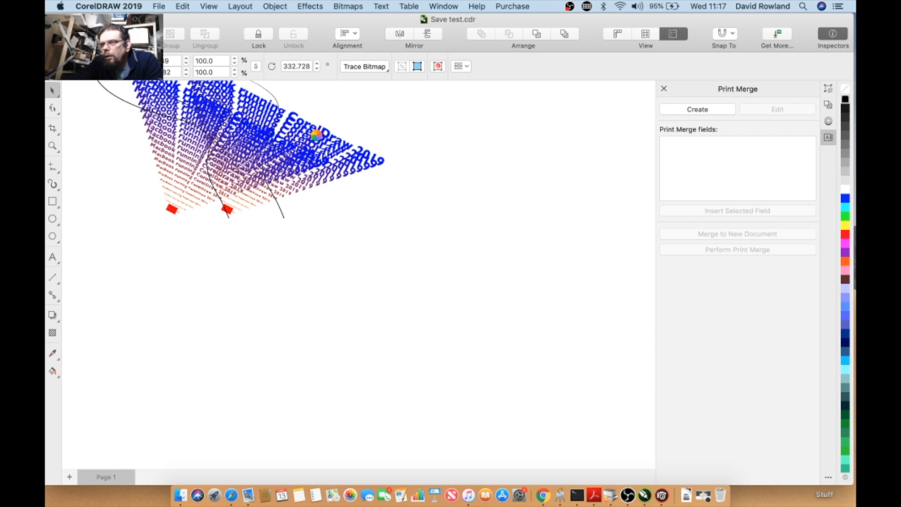
{"action": "key", "text": "Delete"}
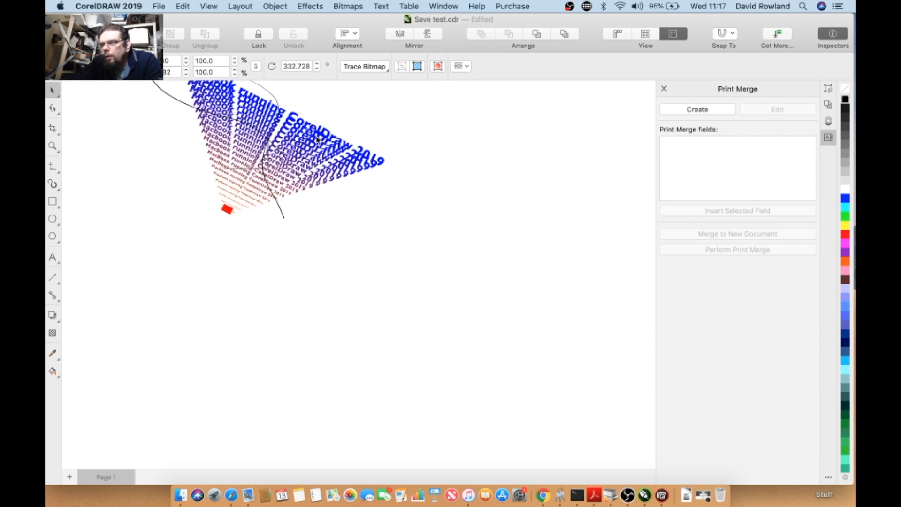
{"action": "left_click", "coordinate": [304, 146]}
{"action": "key", "text": "Delete"}
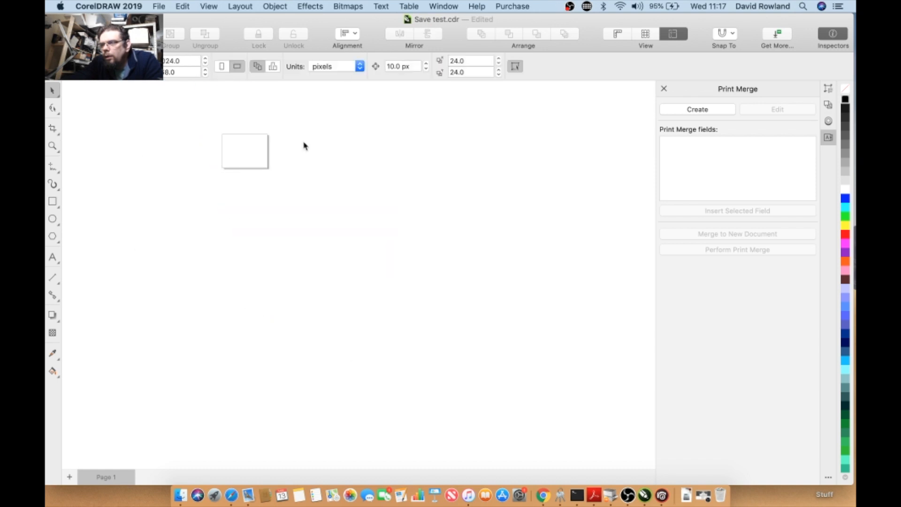
- Draw a rectangle and, beside it, a circle on the page
{"action": "left_click", "coordinate": [52, 203]}
{"action": "left_click_drag", "start_coordinate": [157, 208], "coordinate": [255, 279]}
{"action": "left_click", "coordinate": [52, 219]}
{"action": "left_click_drag", "start_coordinate": [290, 217], "coordinate": [359, 291]}
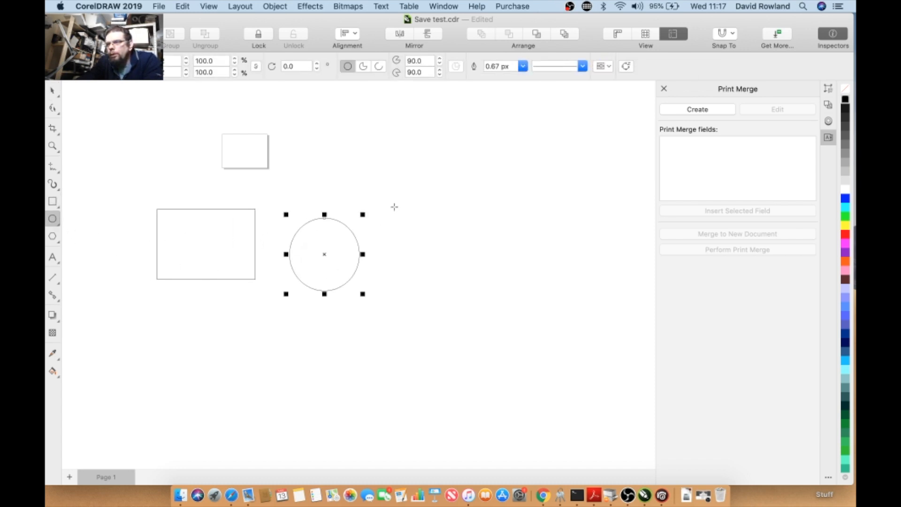
- Draw a five-sided polygon to the right of the circle and return to the Pick tool
{"action": "left_click", "coordinate": [53, 236]}
{"action": "left_click_drag", "start_coordinate": [416, 223], "coordinate": [512, 298]}
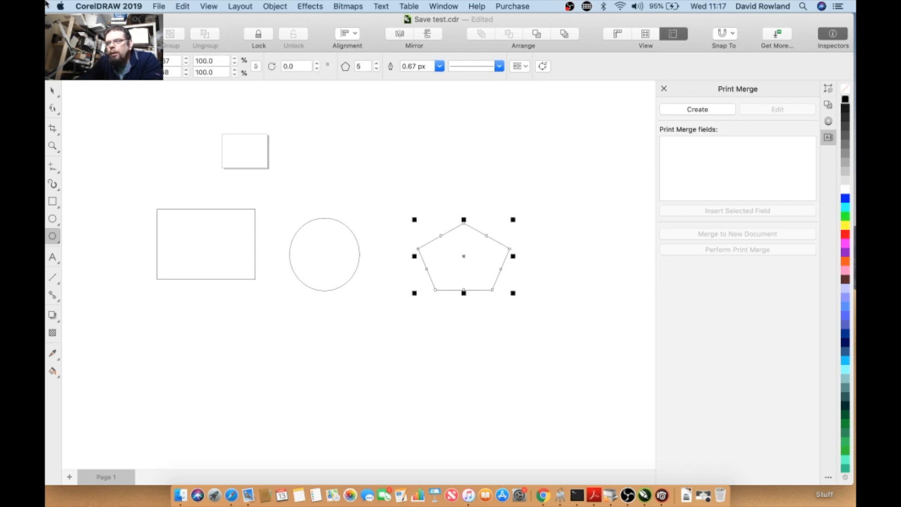
{"action": "left_click", "coordinate": [53, 90]}
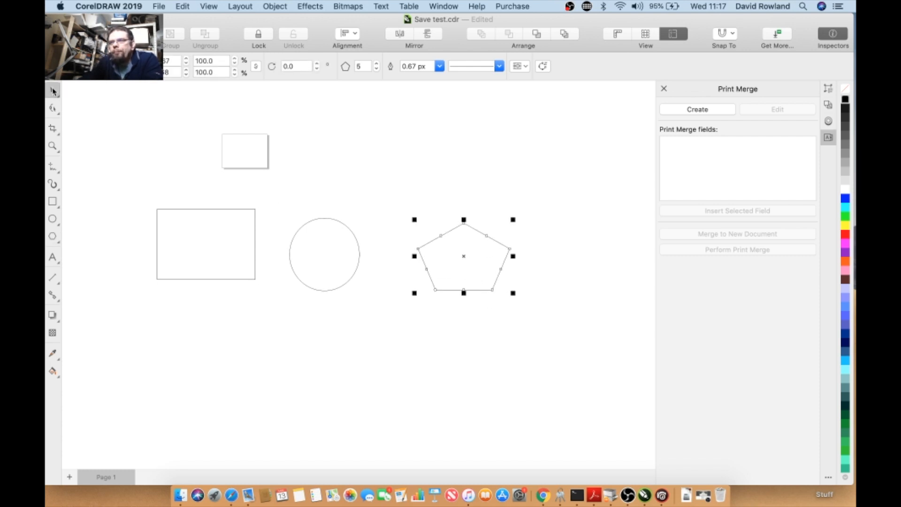
- Turn off the Print Merge panel
{"action": "left_click", "coordinate": [156, 6]}
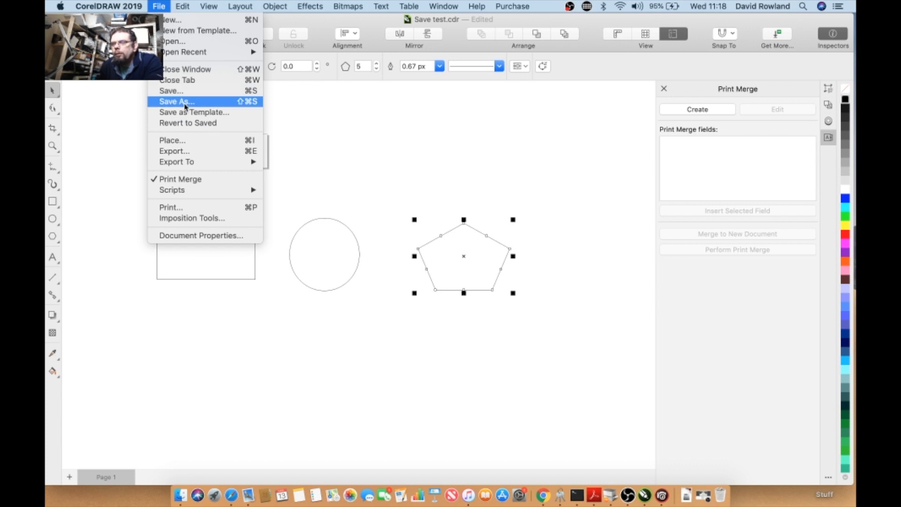
{"action": "left_click", "coordinate": [197, 184]}
- Open the Print dialog and review its PostScript, Issue, Composite and General settings, then cancel it
{"action": "left_click", "coordinate": [165, 4]}
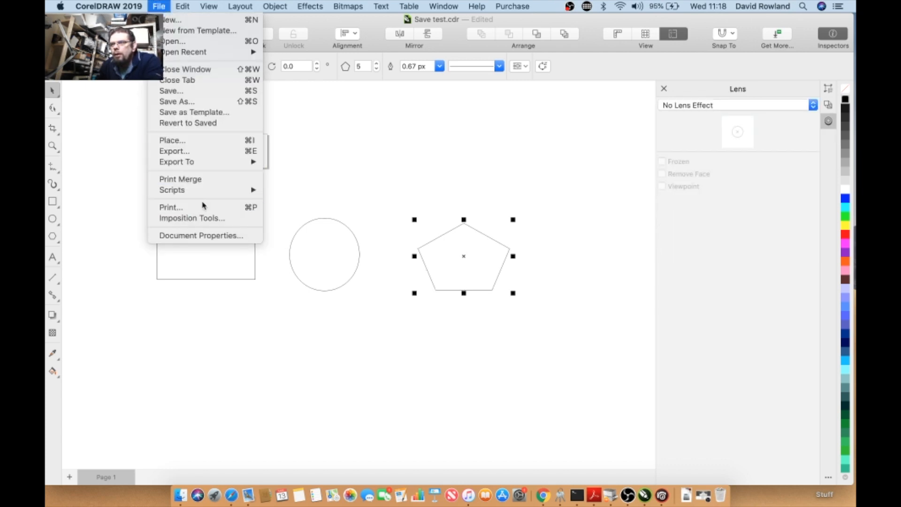
{"action": "mouse_move", "coordinate": [201, 195]}
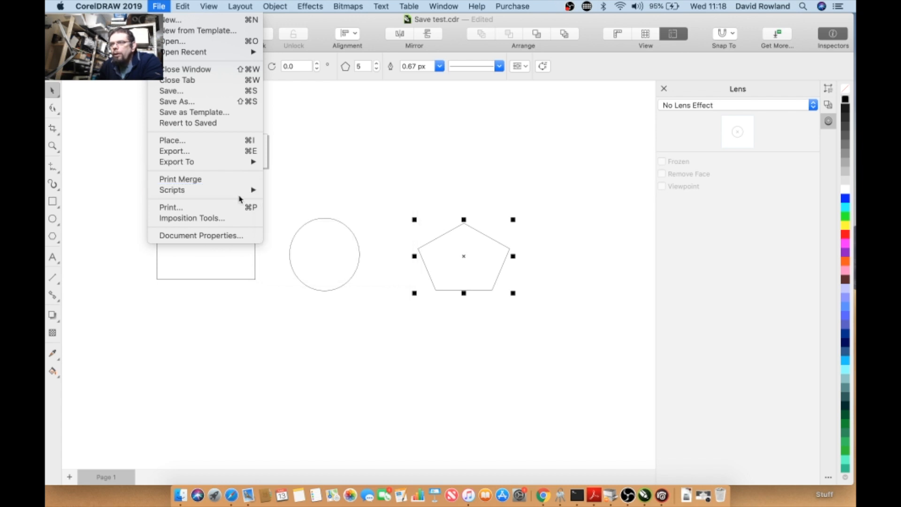
{"action": "left_click", "coordinate": [214, 212]}
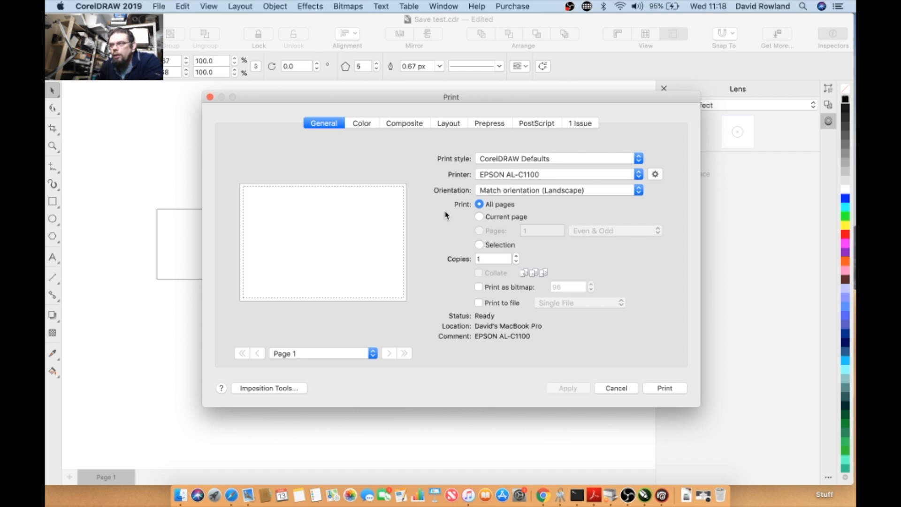
{"action": "left_click", "coordinate": [529, 127]}
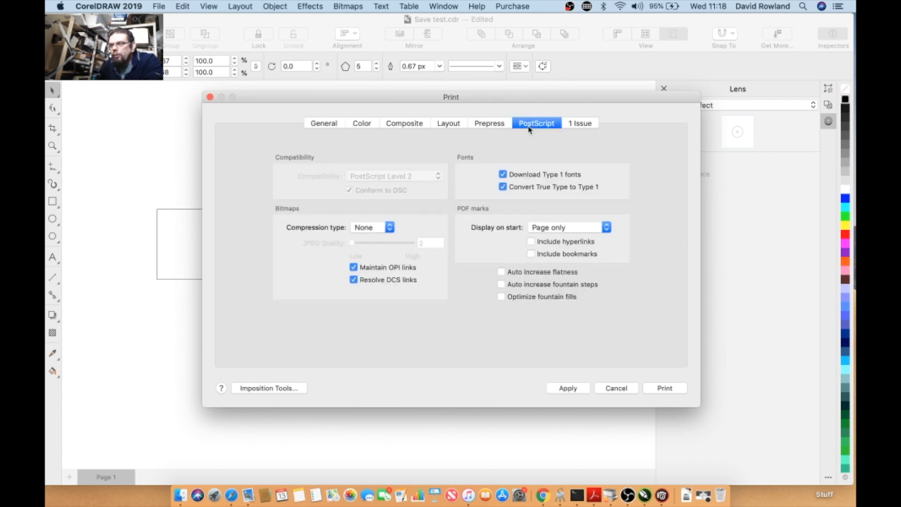
{"action": "left_click", "coordinate": [577, 125]}
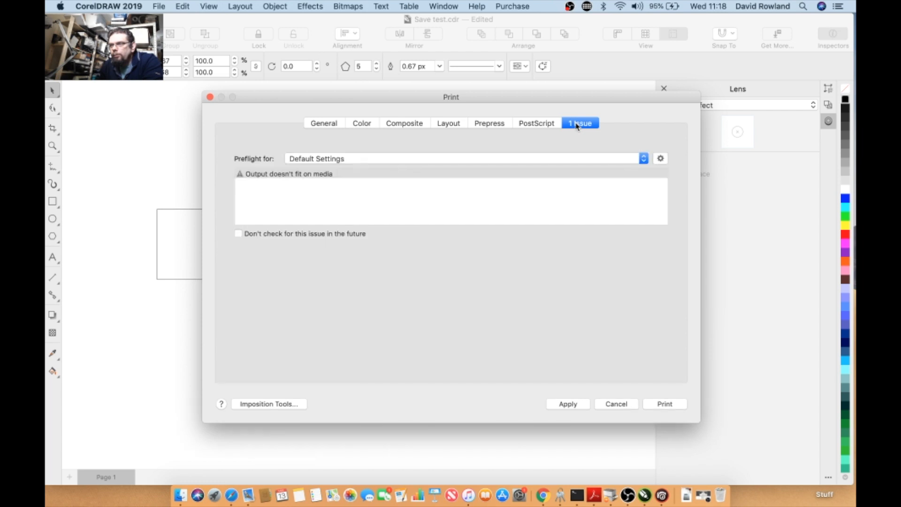
{"action": "left_click", "coordinate": [549, 126]}
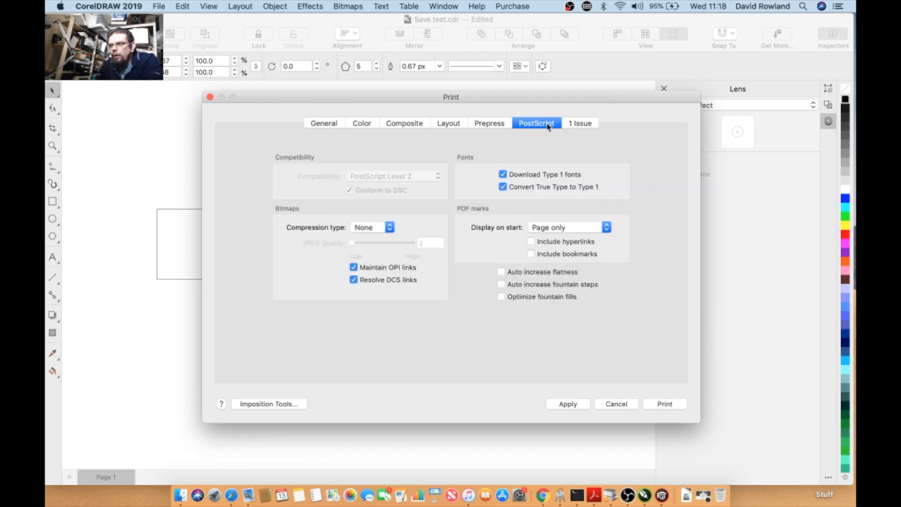
{"action": "left_click", "coordinate": [394, 123]}
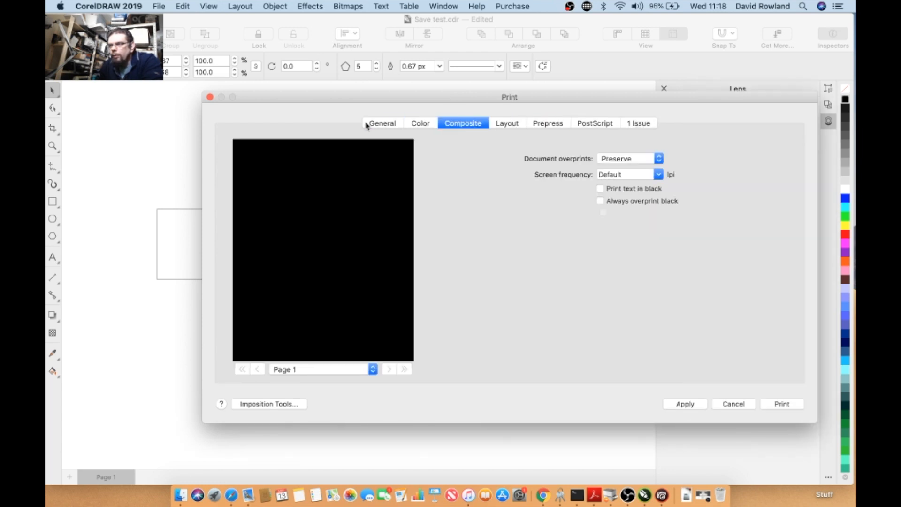
{"action": "left_click", "coordinate": [366, 125]}
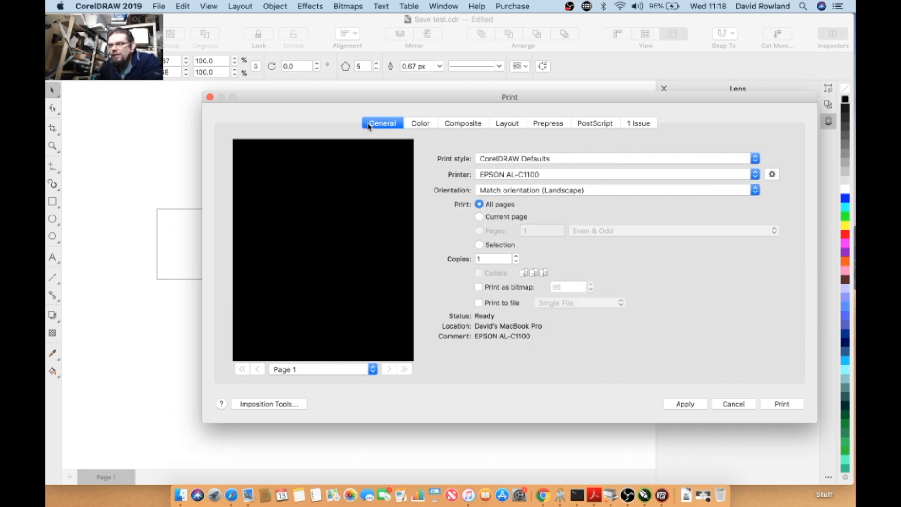
{"action": "left_click", "coordinate": [729, 404]}
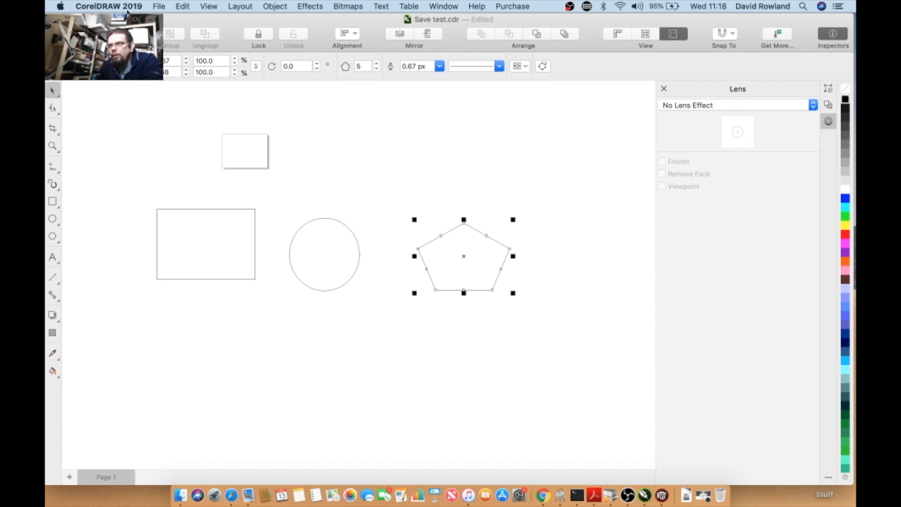
- Open the Imposition Tools to review the page layout and print marks
{"action": "left_click", "coordinate": [158, 7]}
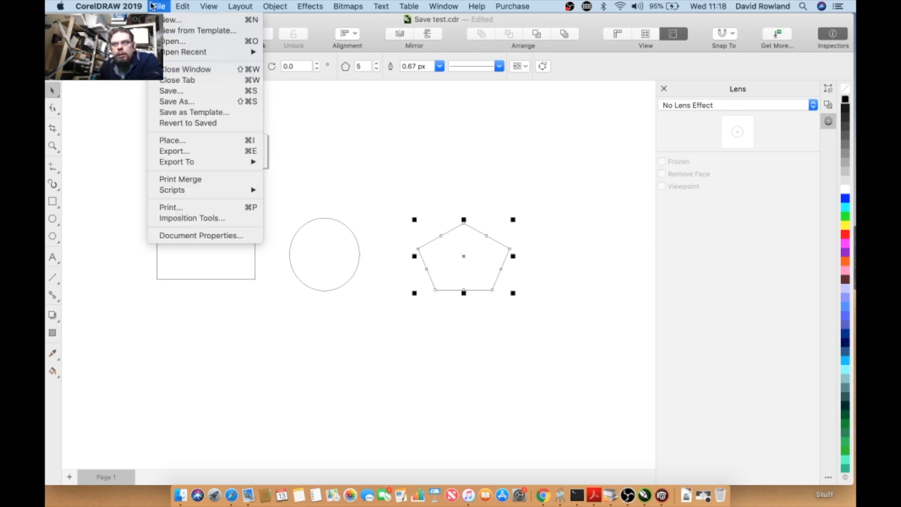
{"action": "left_click", "coordinate": [176, 220]}
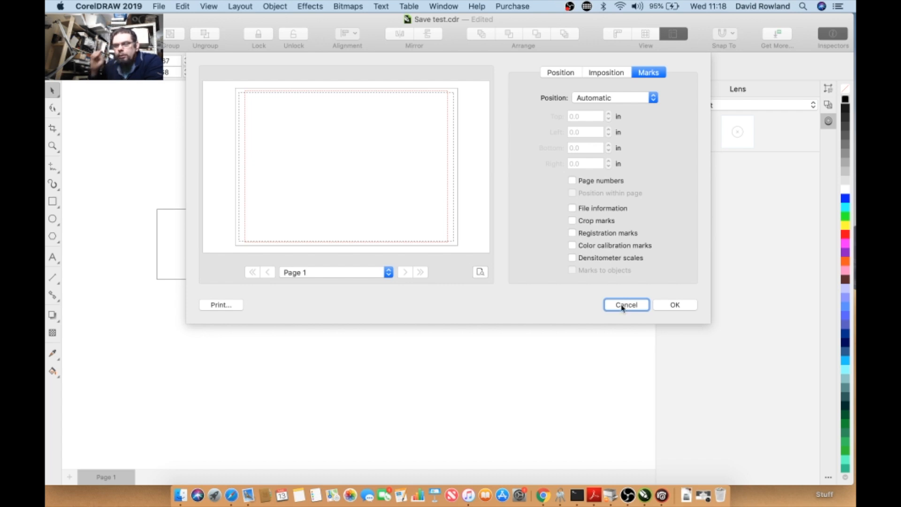
- Close the Imposition layout, then open the document properties and cancel them
{"action": "left_click", "coordinate": [631, 307]}
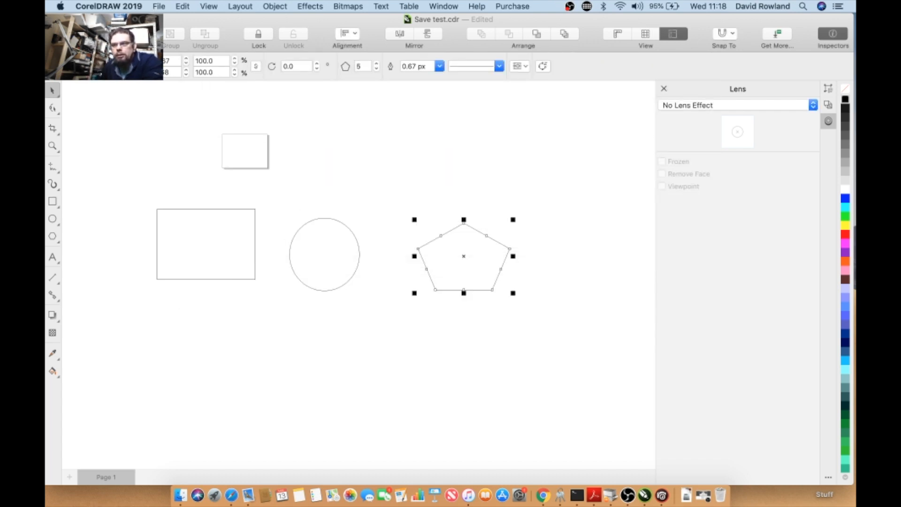
{"action": "left_click", "coordinate": [158, 6]}
{"action": "left_click", "coordinate": [190, 238]}
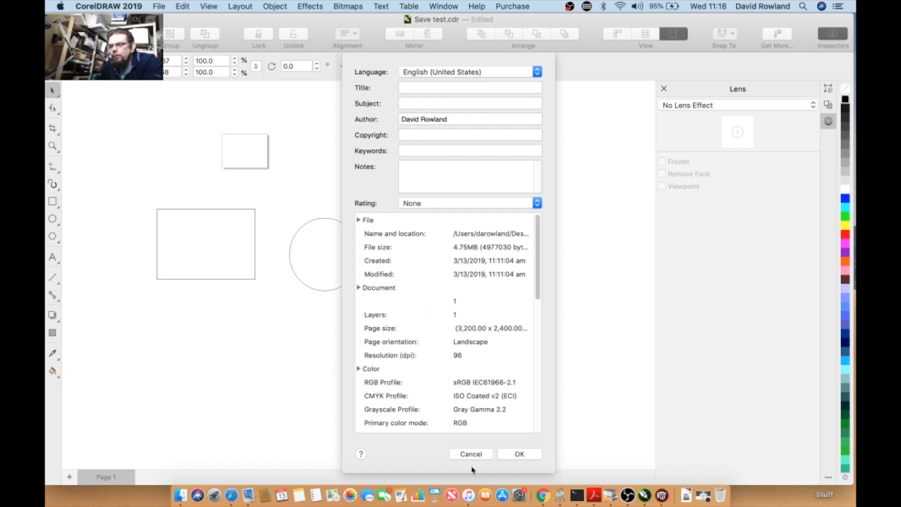
{"action": "left_click", "coordinate": [471, 455]}
{"action": "left_click", "coordinate": [183, 6]}
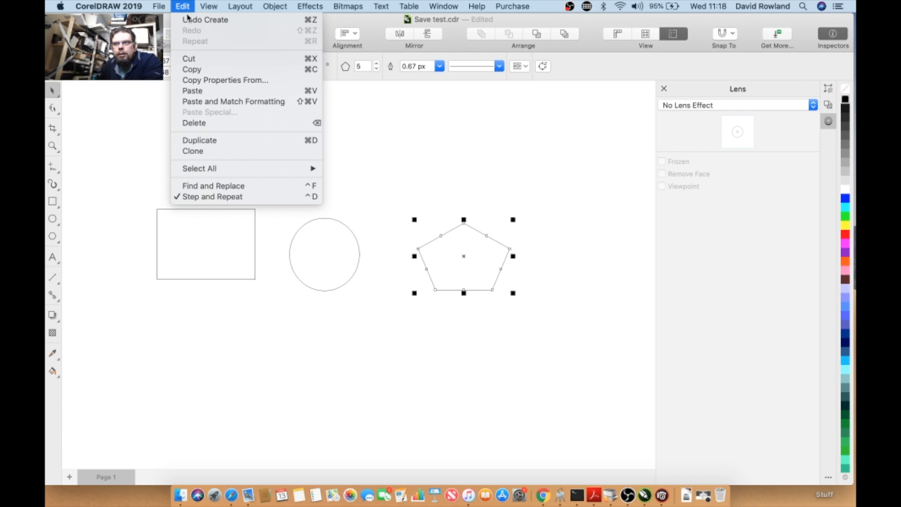
{"action": "left_click", "coordinate": [189, 81]}
{"action": "left_click", "coordinate": [346, 99]}
{"action": "left_click", "coordinate": [459, 131]}
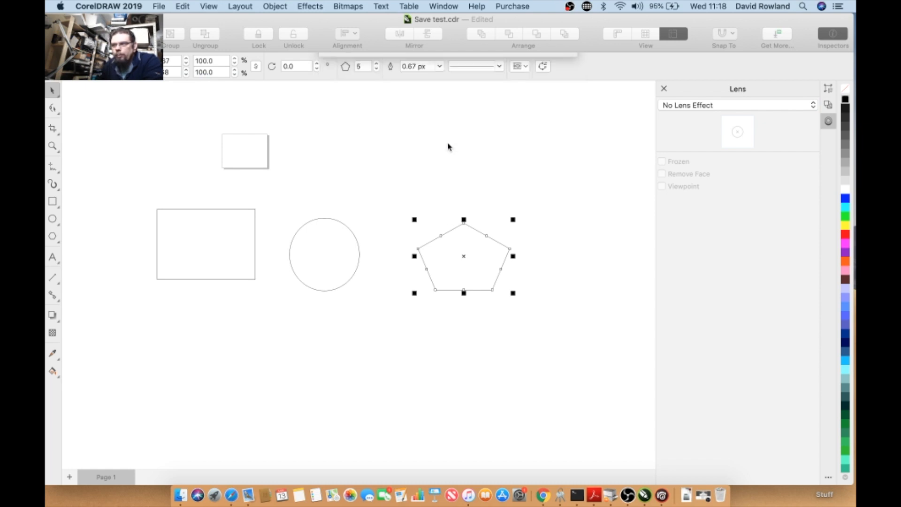
- Fill the rectangle with purple
{"action": "left_click", "coordinate": [248, 243]}
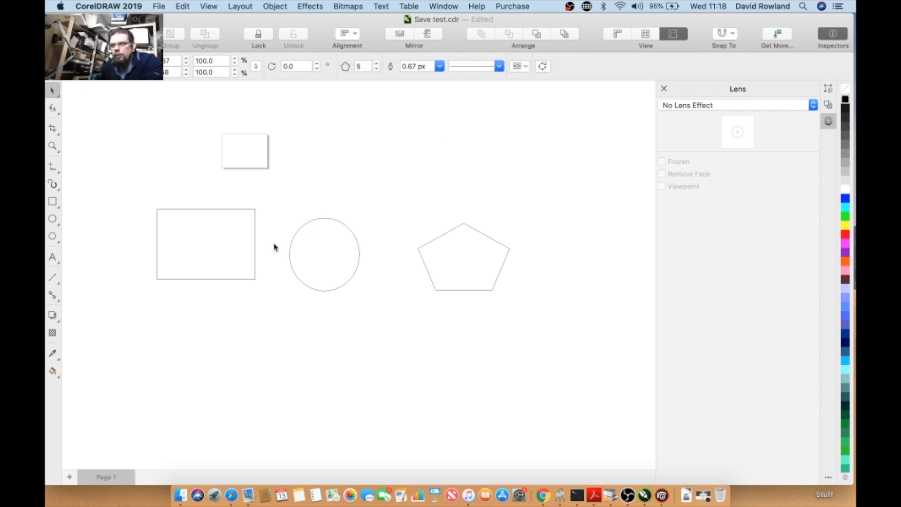
{"action": "left_click", "coordinate": [845, 252]}
{"action": "left_click", "coordinate": [322, 177]}
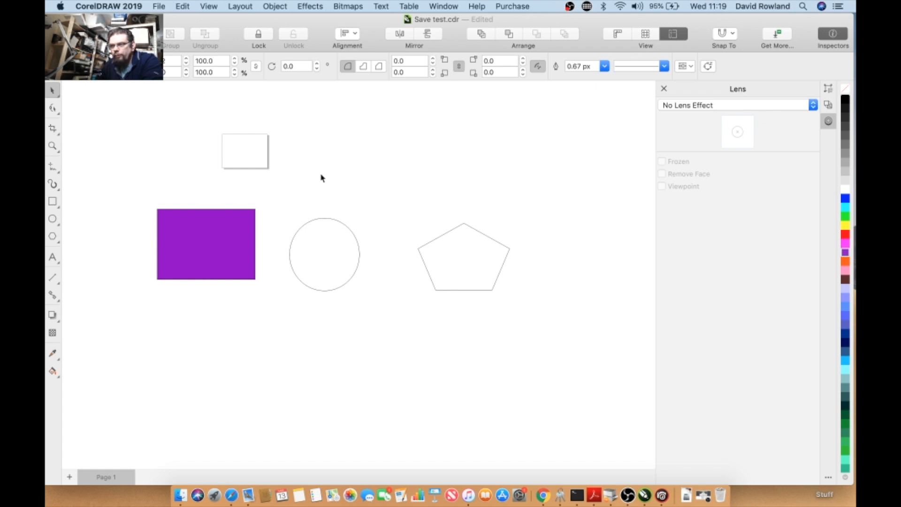
- Copy the fill from the purple rectangle onto the pentagon with Copy Properties From
{"action": "left_click", "coordinate": [433, 262]}
{"action": "left_click", "coordinate": [182, 7]}
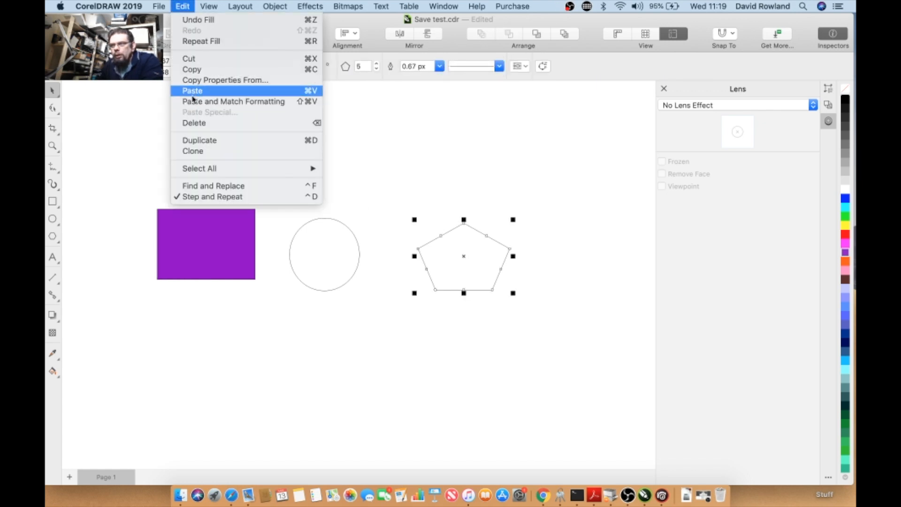
{"action": "left_click", "coordinate": [191, 82]}
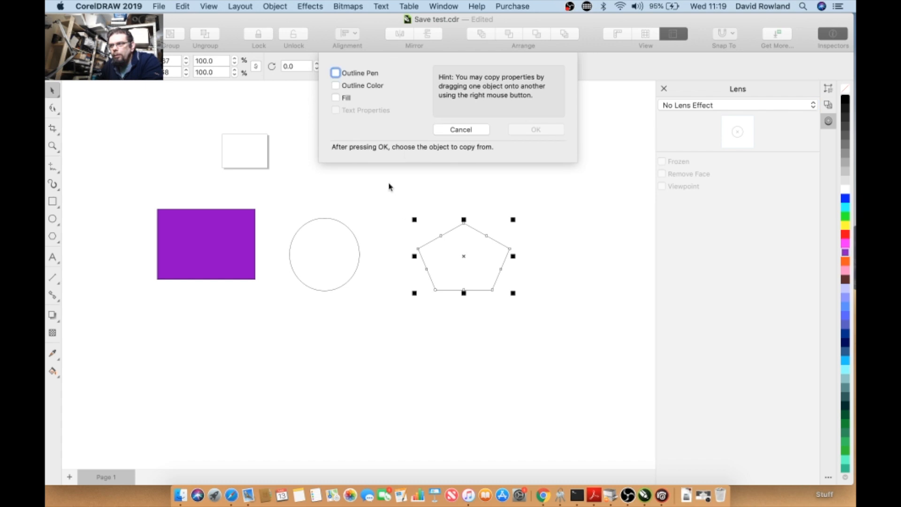
{"action": "left_click", "coordinate": [346, 97]}
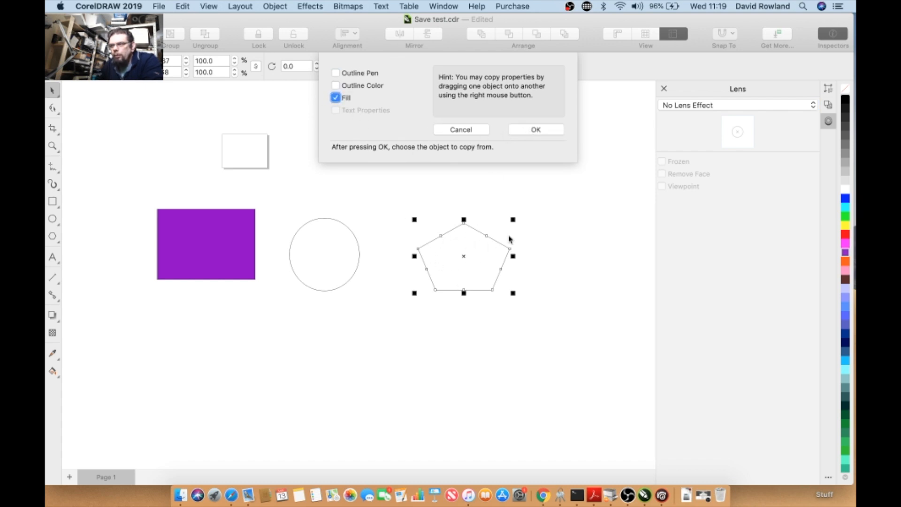
{"action": "left_click", "coordinate": [527, 135]}
{"action": "left_click", "coordinate": [178, 243]}
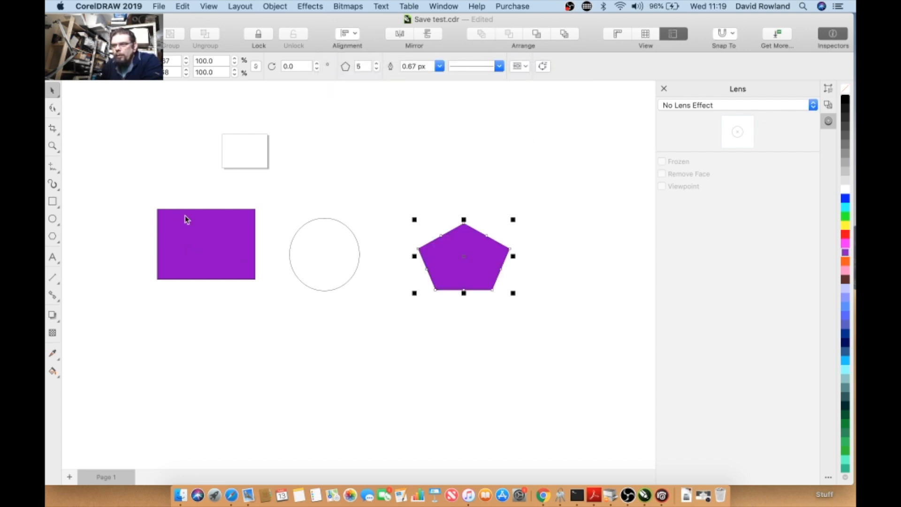
- Make several copies of the purple pentagon by dragging it to different spots on the page
{"action": "left_click", "coordinate": [344, 177]}
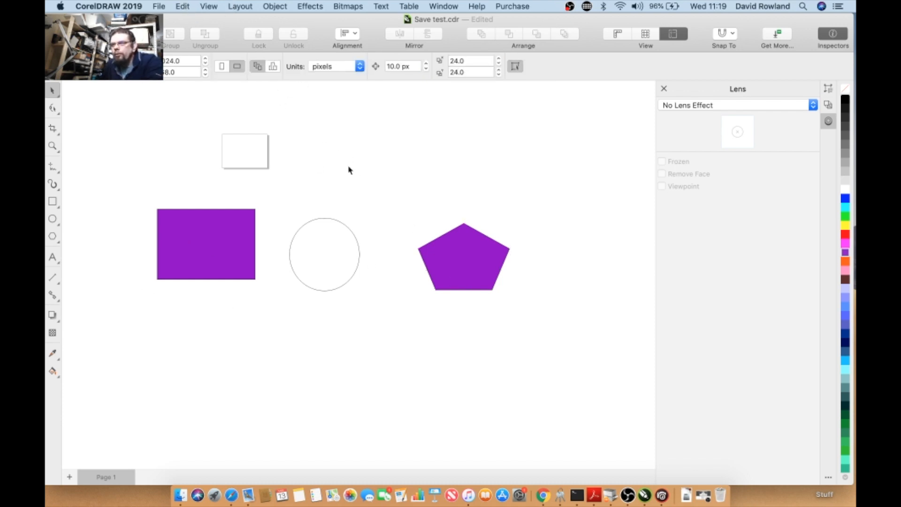
{"action": "left_click", "coordinate": [433, 266]}
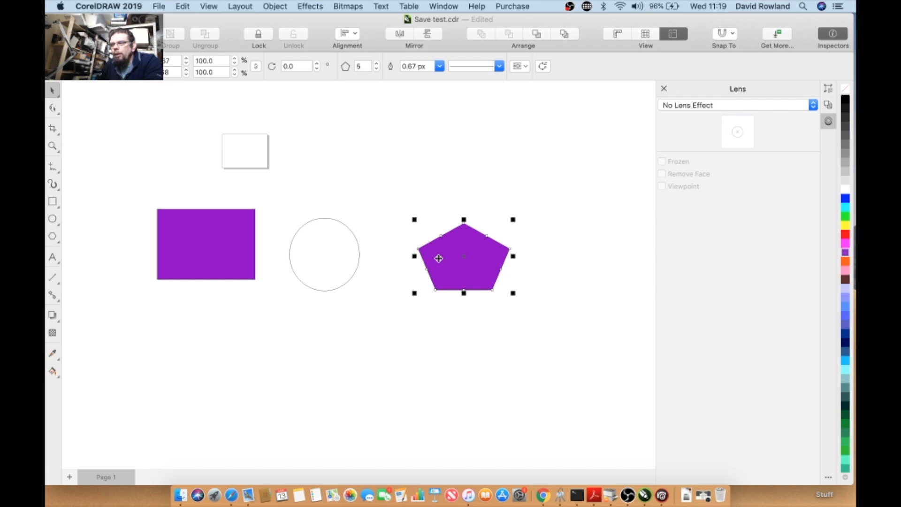
{"action": "left_click_drag", "start_coordinate": [438, 254], "coordinate": [361, 167]}
{"action": "left_click_drag", "start_coordinate": [447, 263], "coordinate": [476, 284]}
{"action": "left_click_drag", "start_coordinate": [424, 169], "coordinate": [445, 170]}
{"action": "left_click_drag", "start_coordinate": [498, 297], "coordinate": [490, 353]}
- Move one of the pentagon copies up and to the right beside the others
{"action": "right_click", "coordinate": [324, 256]}
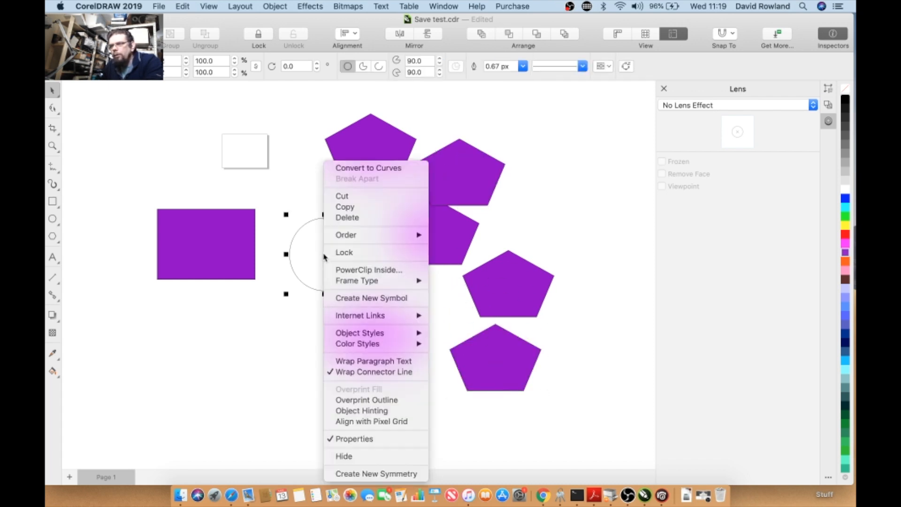
{"action": "left_click", "coordinate": [562, 202]}
{"action": "right_click", "coordinate": [563, 201]}
{"action": "right_click", "coordinate": [501, 286]}
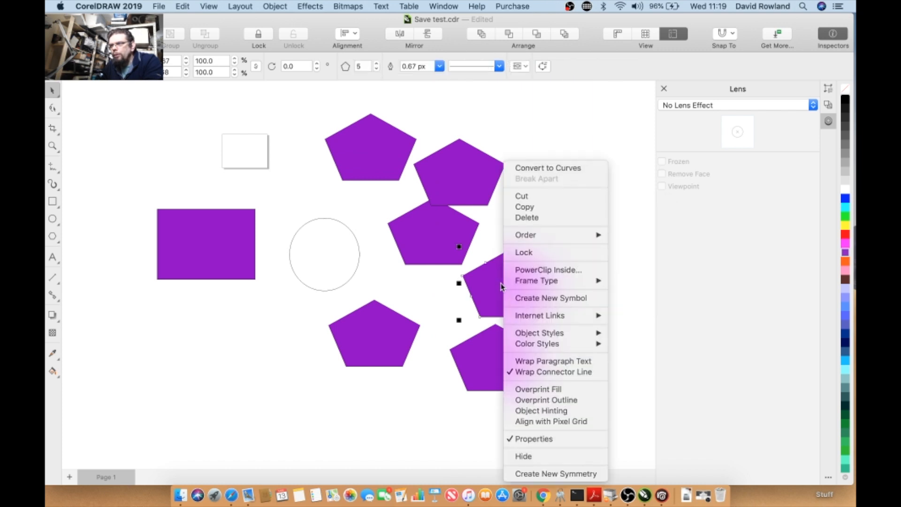
{"action": "left_click", "coordinate": [501, 284]}
{"action": "left_click_drag", "start_coordinate": [498, 286], "coordinate": [532, 222]}
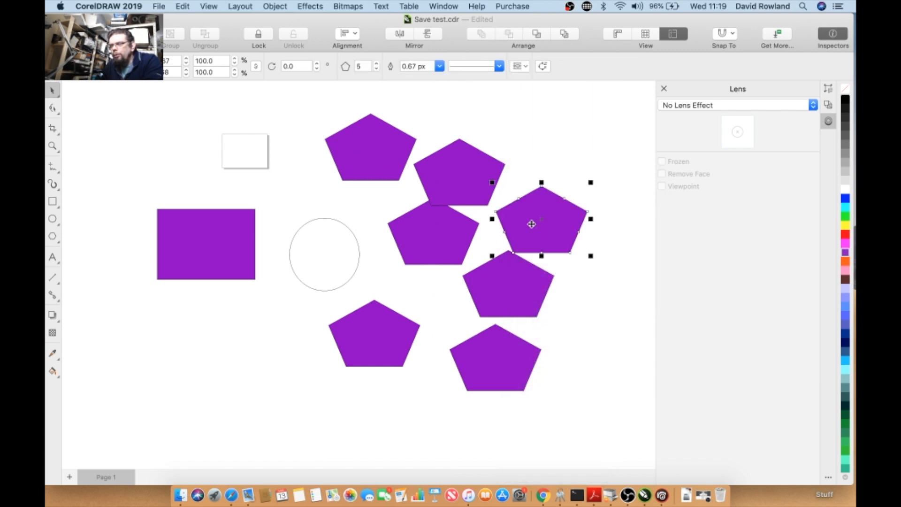
- Duplicate the purple rectangle and place the copy just below the original
{"action": "right_click", "coordinate": [245, 232]}
{"action": "left_click", "coordinate": [226, 234]}
{"action": "left_click_drag", "start_coordinate": [226, 234], "coordinate": [206, 321]}
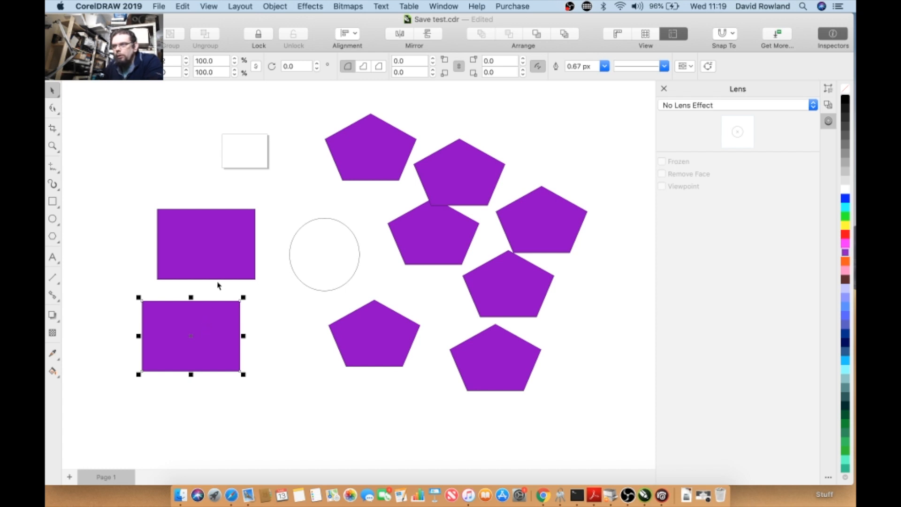
{"action": "left_click", "coordinate": [214, 326]}
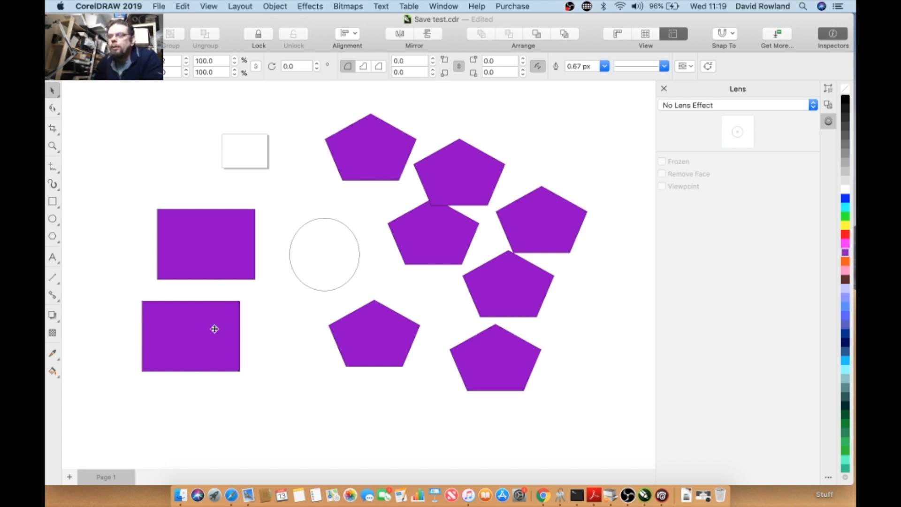
- Select and delete most of the duplicated rectangles and pentagons
{"action": "right_click", "coordinate": [215, 331]}
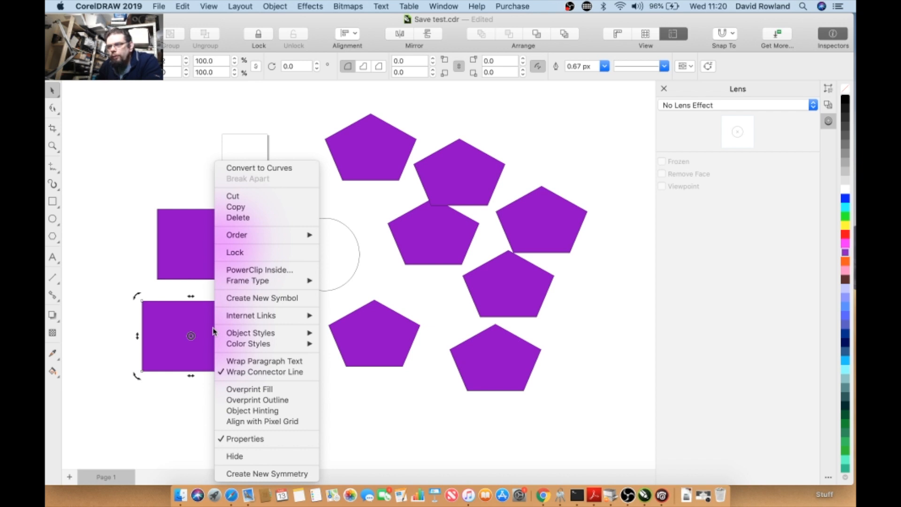
{"action": "left_click", "coordinate": [155, 145]}
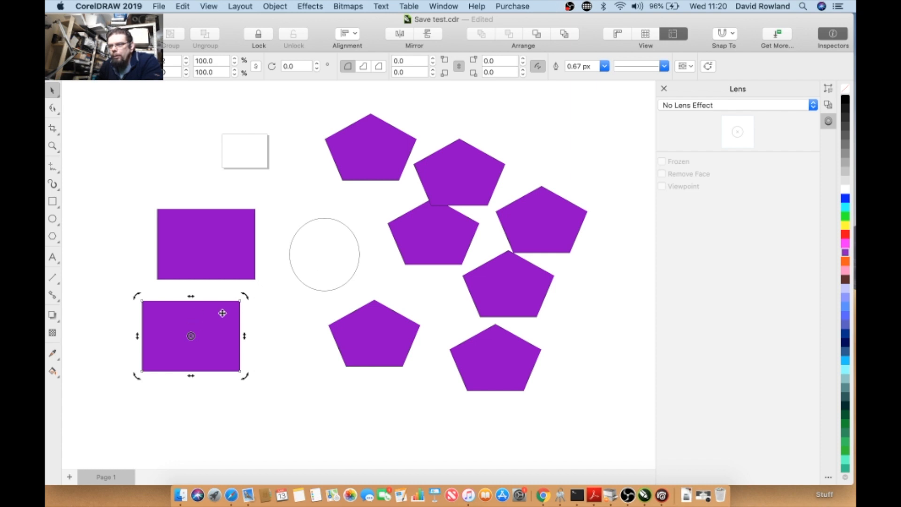
{"action": "left_click_drag", "start_coordinate": [616, 123], "coordinate": [106, 145]}
{"action": "key", "text": "Delete"}
{"action": "key", "text": "Delete"}
- Move the circle up beside the remaining pentagon, fill it red, and nudge the pentagon into place
{"action": "left_click_drag", "start_coordinate": [312, 231], "coordinate": [460, 135]}
{"action": "left_click", "coordinate": [845, 233]}
{"action": "left_click", "coordinate": [505, 168]}
{"action": "left_click_drag", "start_coordinate": [353, 141], "coordinate": [364, 151]}
{"action": "left_click", "coordinate": [281, 178]}
{"action": "scroll", "coordinate": [282, 178], "scroll_direction": "down", "scroll_amount": 1}
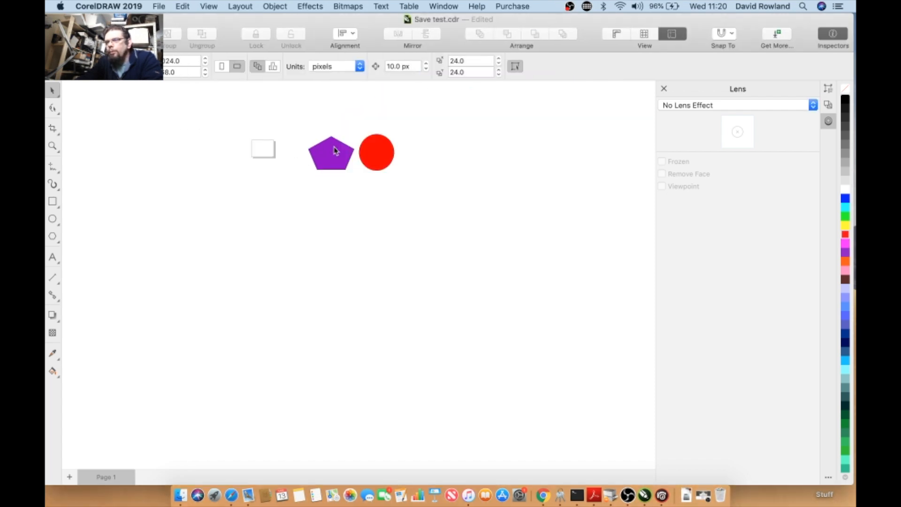
{"action": "scroll", "coordinate": [337, 150], "scroll_direction": "up", "scroll_amount": 1}
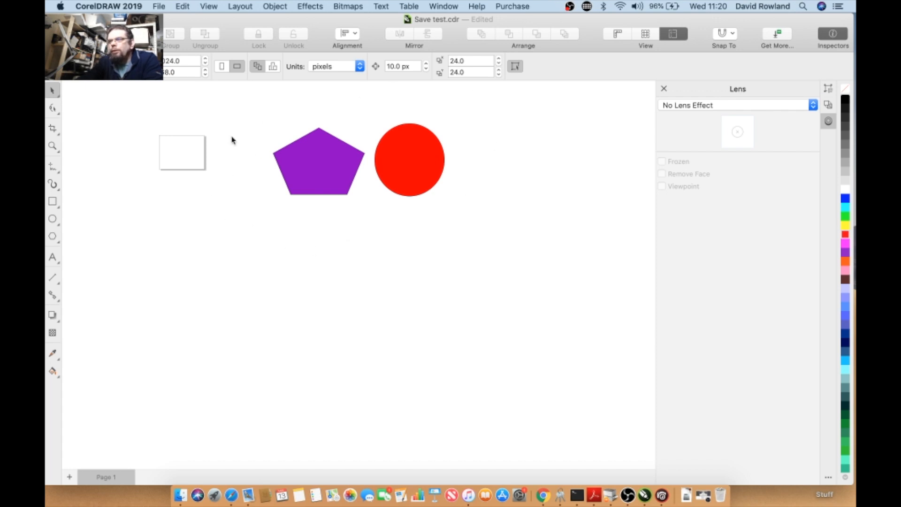
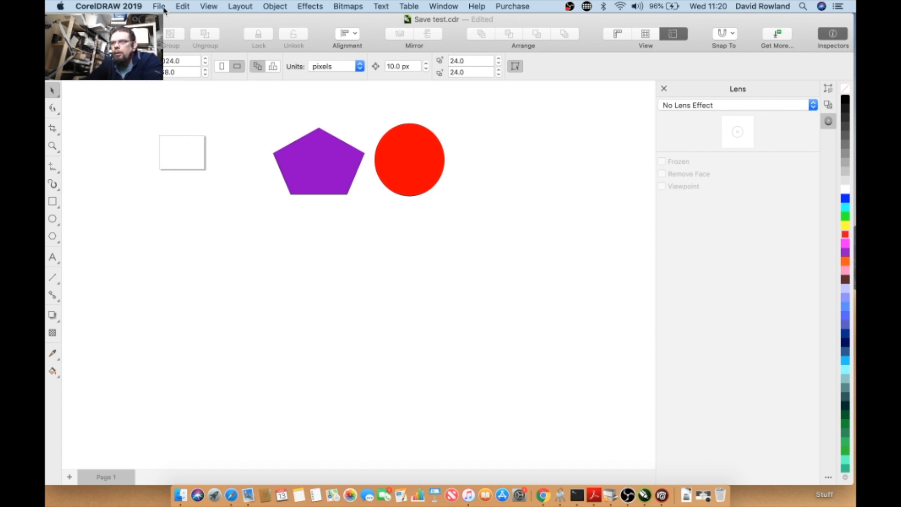
{"action": "left_click", "coordinate": [186, 6]}
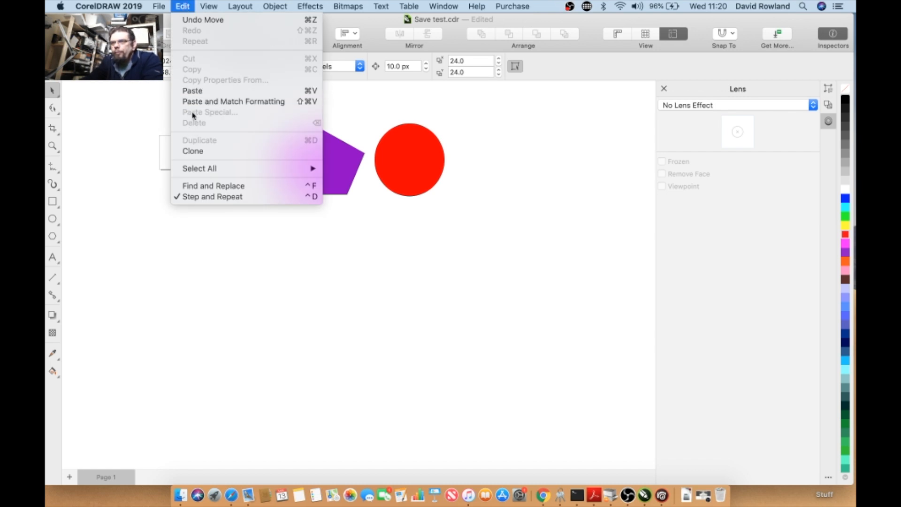
{"action": "mouse_move", "coordinate": [196, 170]}
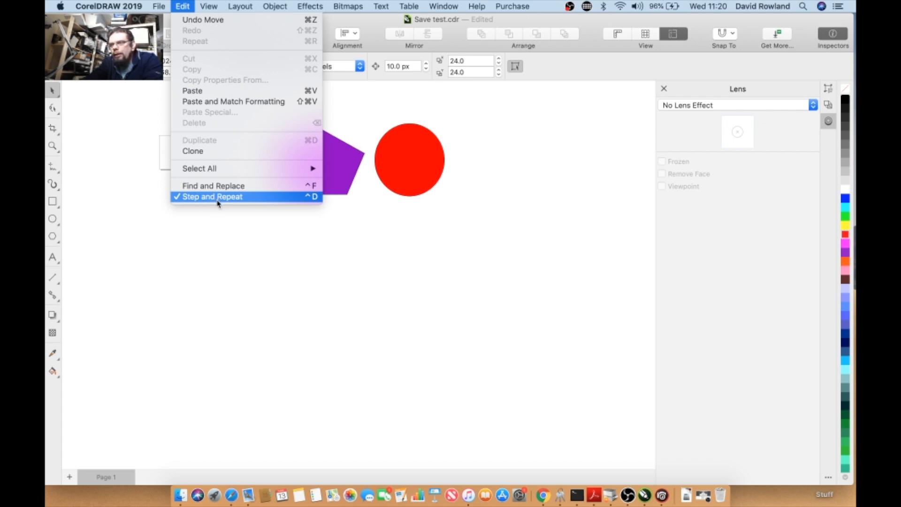
{"action": "left_click", "coordinate": [217, 199]}
- Move the red circle below the pentagon and duplicate it into several scattered copies
{"action": "left_click_drag", "start_coordinate": [401, 182], "coordinate": [272, 311]}
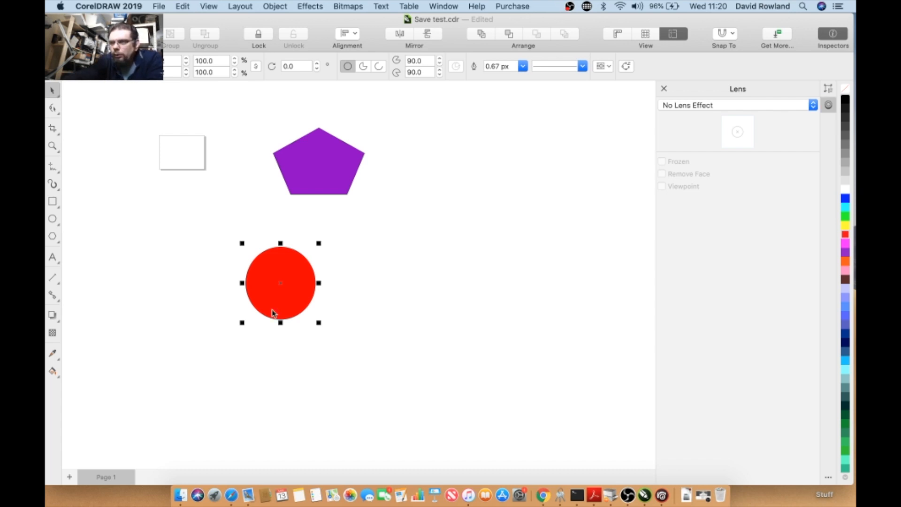
{"action": "left_click_drag", "start_coordinate": [271, 308], "coordinate": [357, 306]}
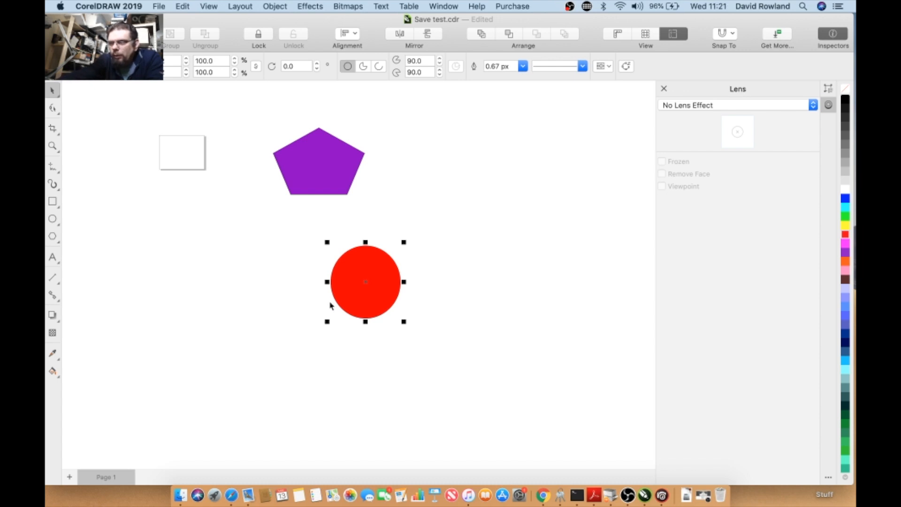
{"action": "key", "text": "super+d"}
{"action": "left_click_drag", "start_coordinate": [355, 286], "coordinate": [229, 341]}
{"action": "left_click_drag", "start_coordinate": [365, 300], "coordinate": [317, 371]}
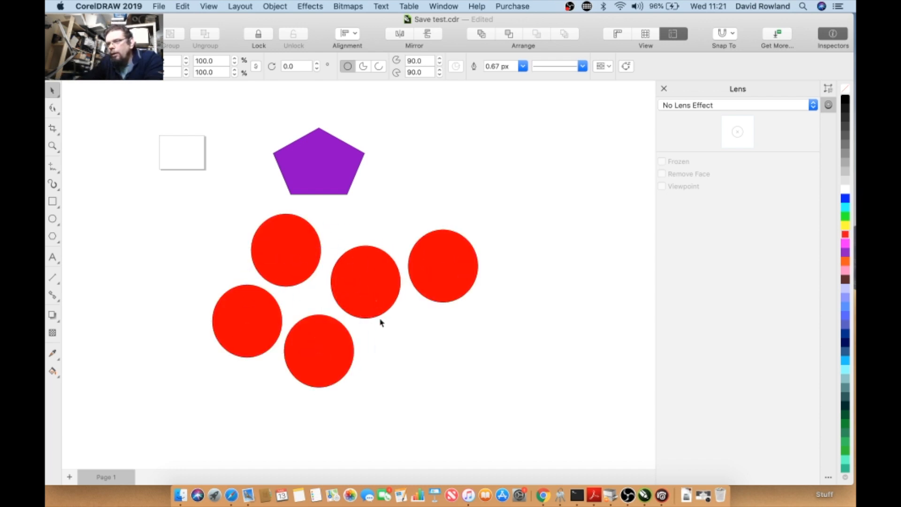
{"action": "left_click_drag", "start_coordinate": [379, 316], "coordinate": [409, 378]}
- Delete the extra circle copies, leaving a single red circle below the pentagon
{"action": "left_click_drag", "start_coordinate": [514, 197], "coordinate": [261, 416]}
{"action": "key", "text": "Delete"}
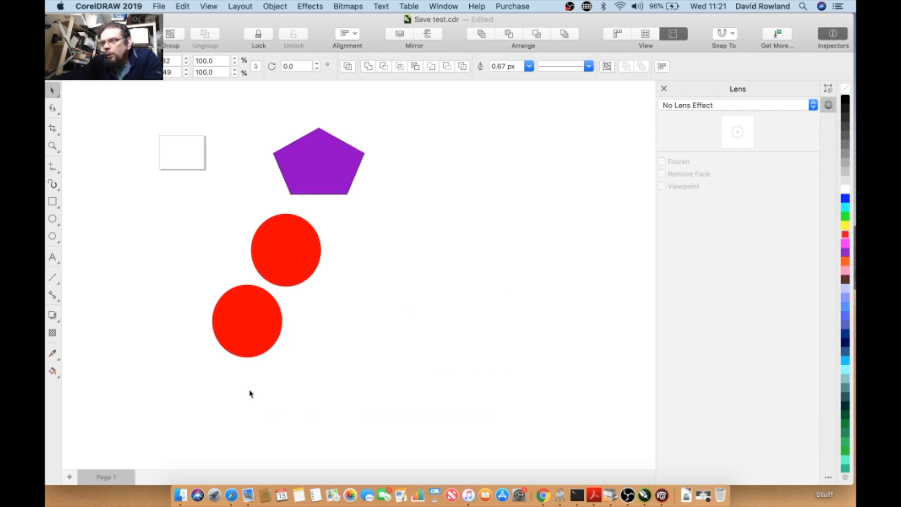
{"action": "left_click", "coordinate": [235, 337]}
{"action": "key", "text": "Delete"}
{"action": "left_click_drag", "start_coordinate": [270, 280], "coordinate": [219, 318]}
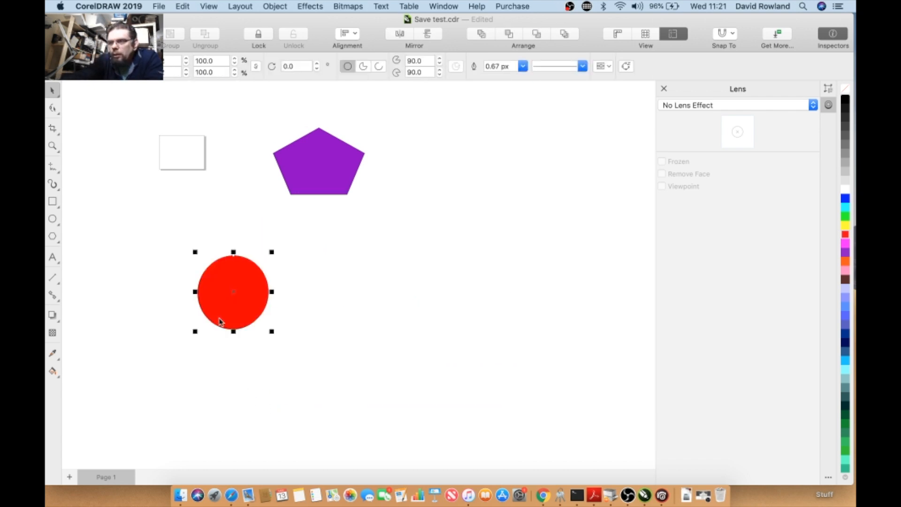
{"action": "left_click_drag", "start_coordinate": [220, 312], "coordinate": [300, 314]}
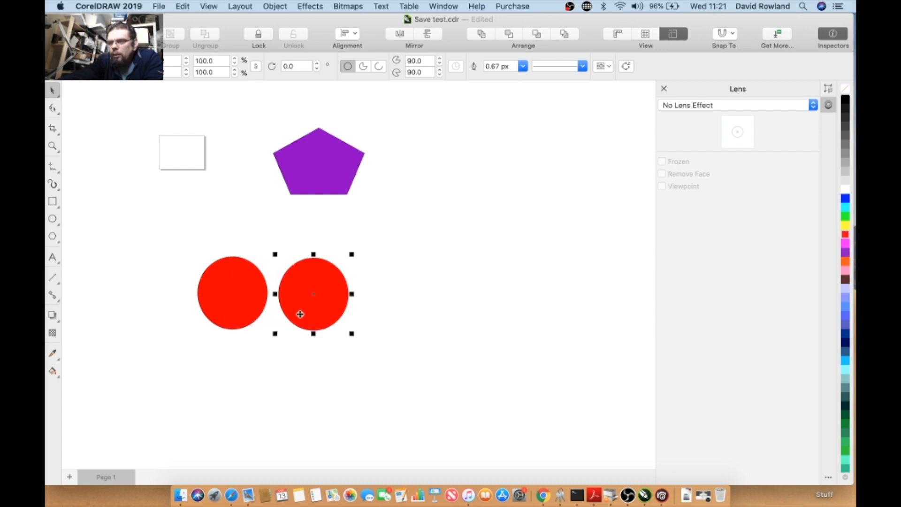
{"action": "key", "text": "Delete"}
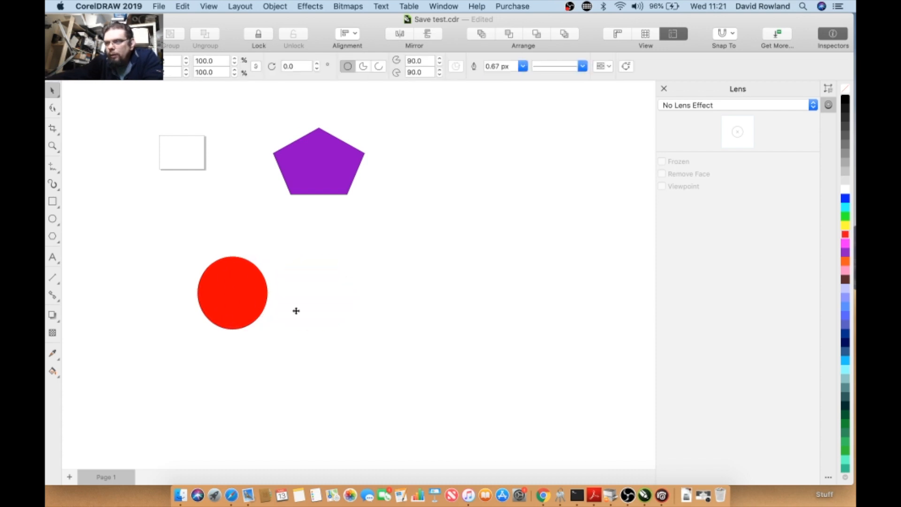
- Use Step and Repeat to make 2 copies of the circle offset 100 px horizontally and 0 px vertically
{"action": "left_click", "coordinate": [257, 303]}
{"action": "left_click", "coordinate": [183, 6]}
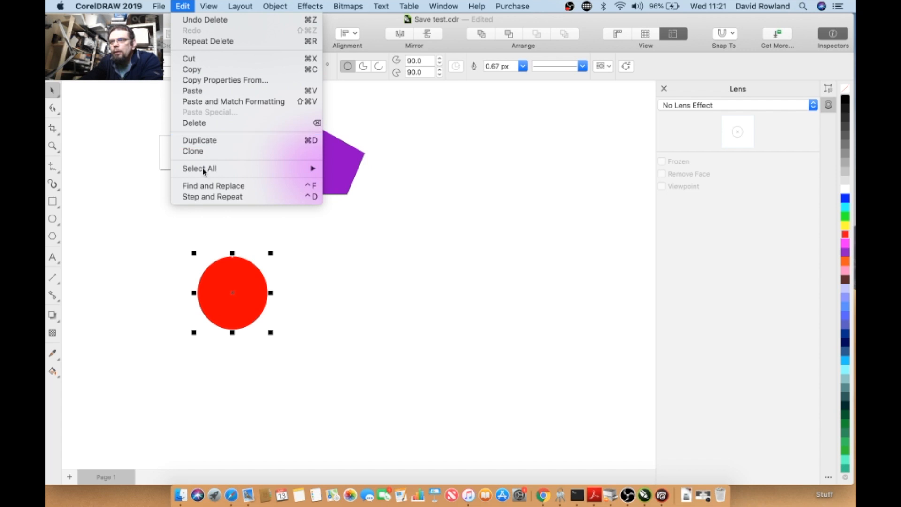
{"action": "left_click", "coordinate": [212, 196]}
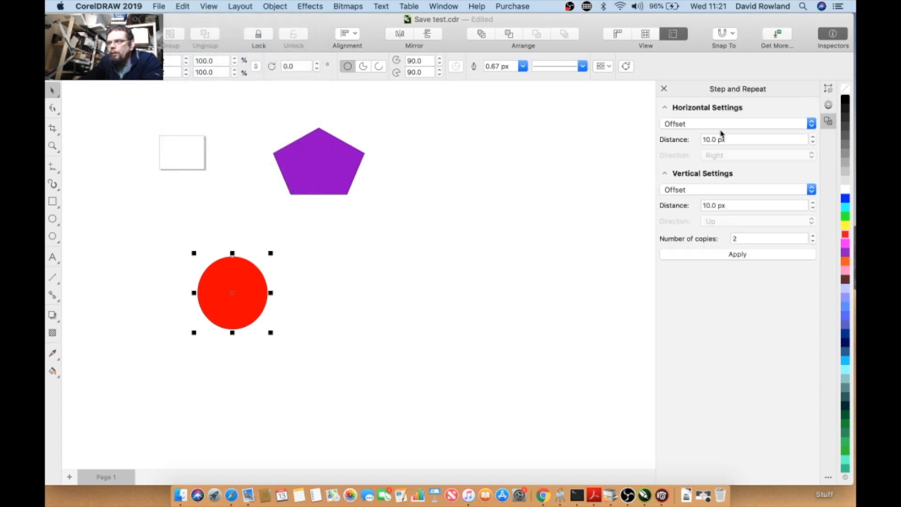
{"action": "left_click_drag", "start_coordinate": [716, 140], "coordinate": [697, 136]}
{"action": "type", "text": "100"}
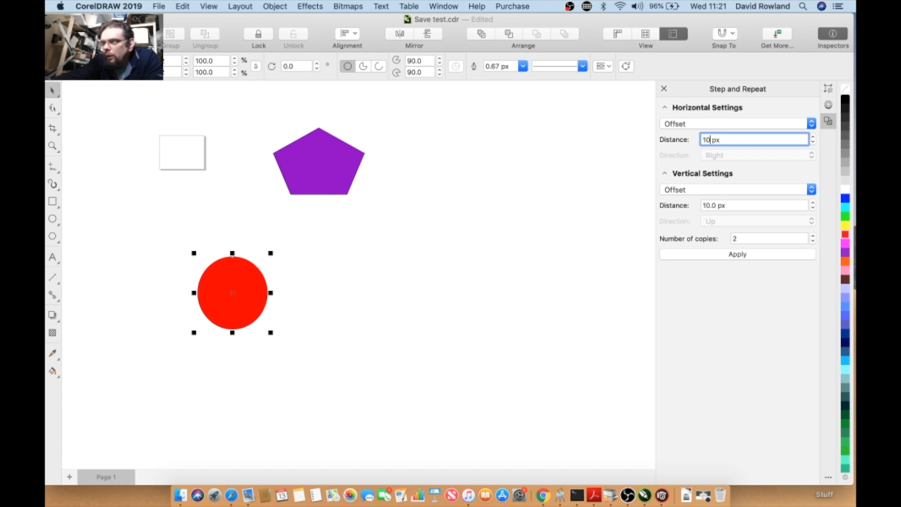
{"action": "key", "text": "Return"}
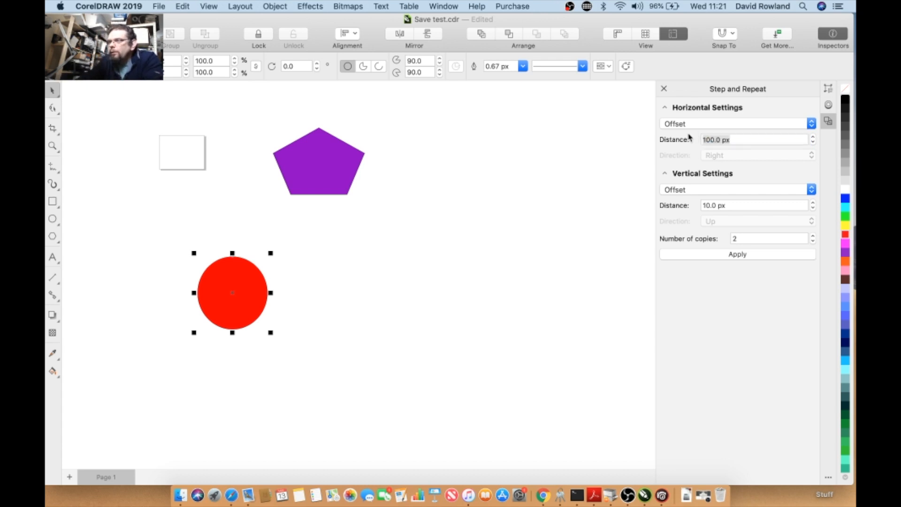
{"action": "left_click_drag", "start_coordinate": [718, 205], "coordinate": [662, 203]}
{"action": "type", "text": "0"}
{"action": "key", "text": "Return"}
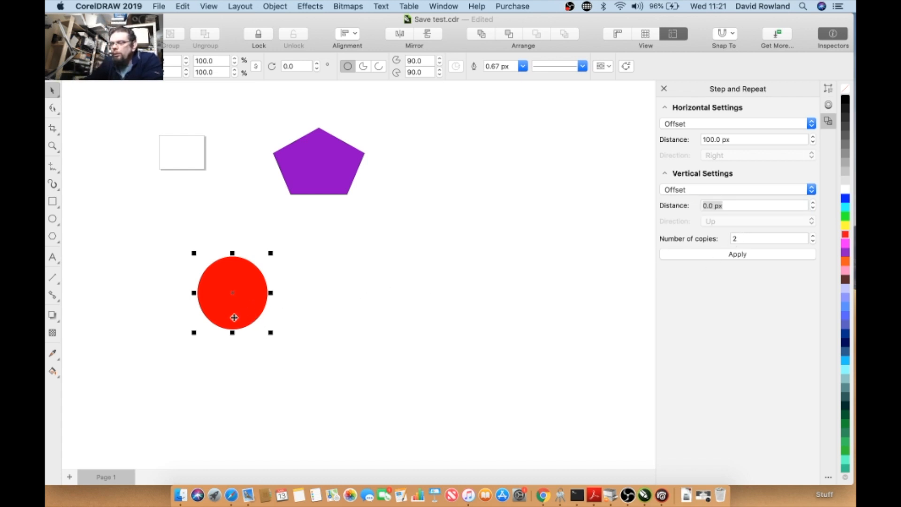
{"action": "left_click", "coordinate": [775, 257]}
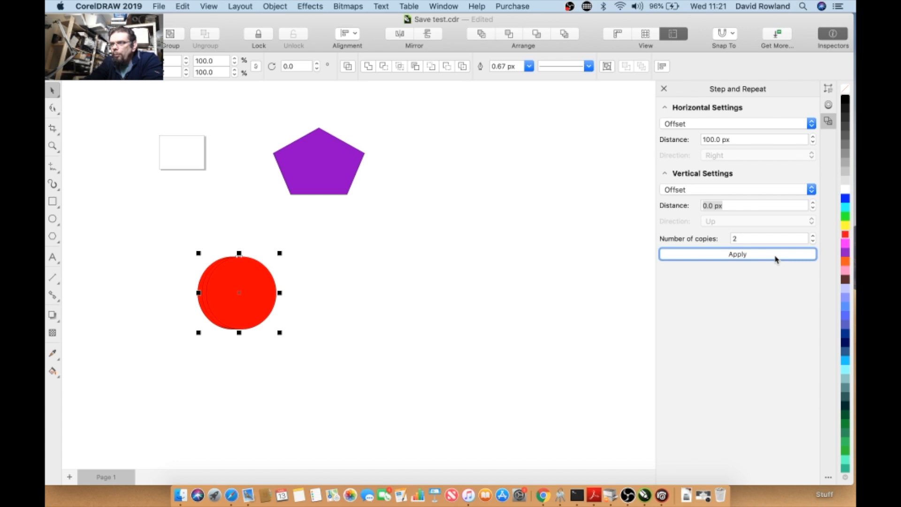
- Move one circle copy down between the other two and fill it magenta
{"action": "scroll", "coordinate": [178, 307], "scroll_direction": "up", "scroll_amount": 3}
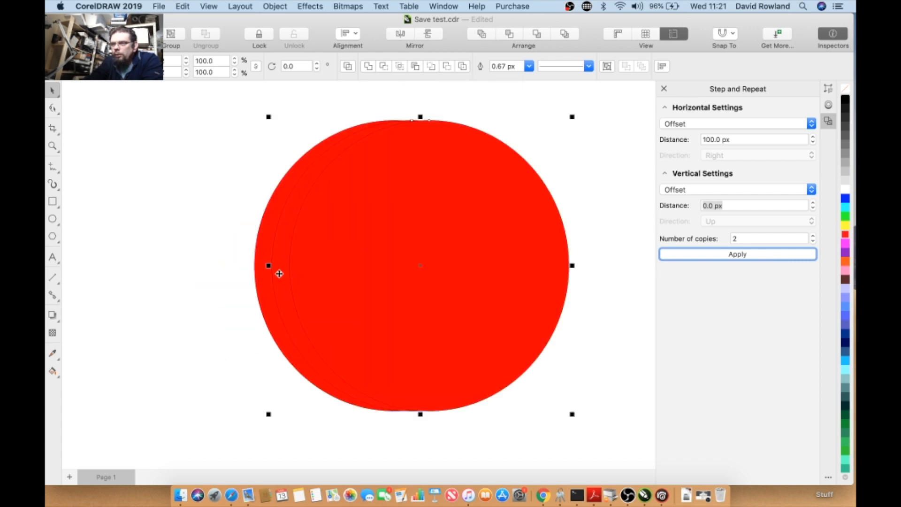
{"action": "scroll", "coordinate": [175, 332], "scroll_direction": "down", "scroll_amount": 2}
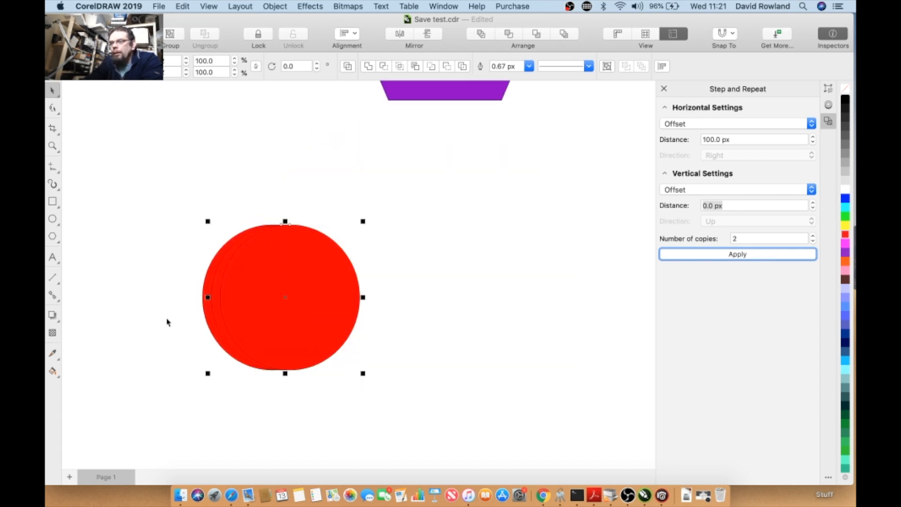
{"action": "left_click", "coordinate": [167, 323]}
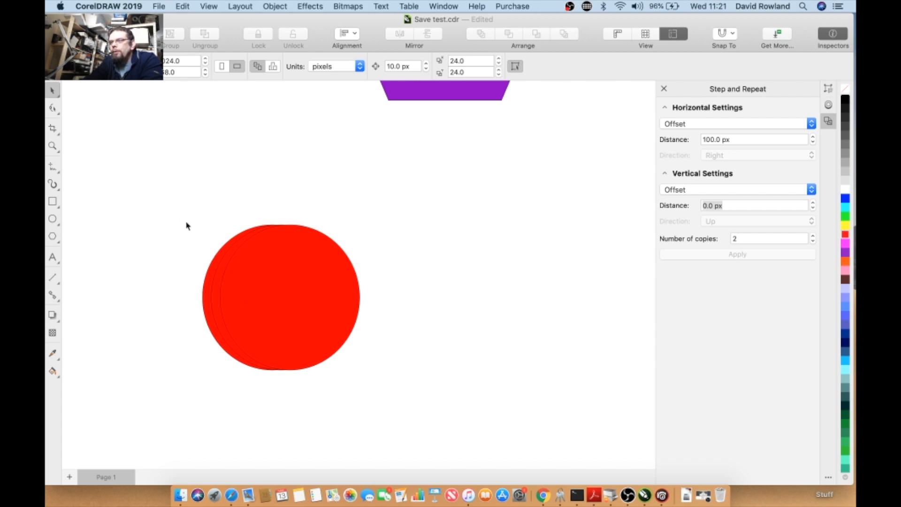
{"action": "scroll", "coordinate": [186, 226], "scroll_direction": "down", "scroll_amount": 2}
{"action": "left_click_drag", "start_coordinate": [220, 262], "coordinate": [268, 297]}
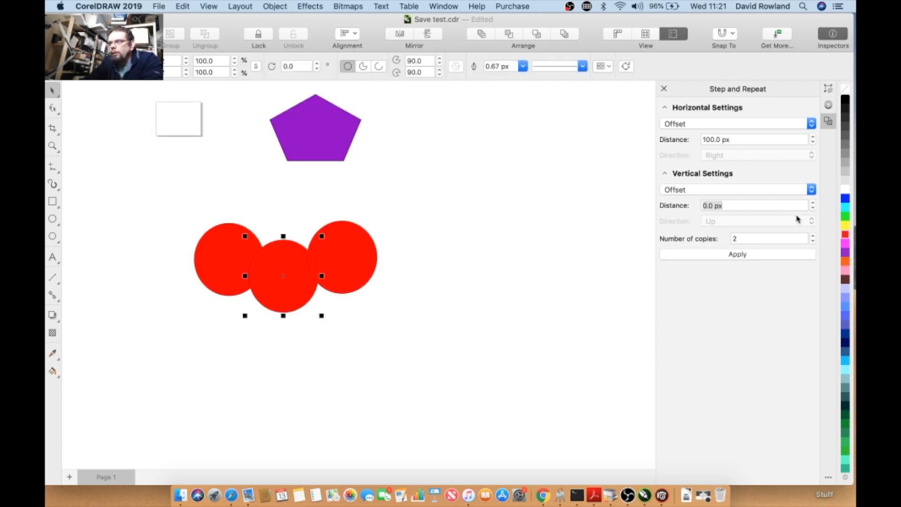
{"action": "left_click", "coordinate": [845, 242]}
{"action": "left_click", "coordinate": [254, 189]}
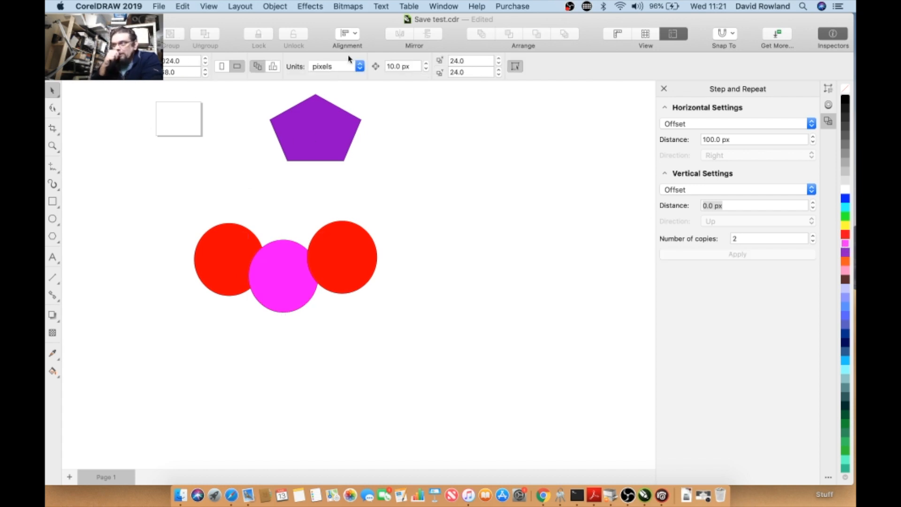
- Close the open dockers, select the right circle and set its outline colour to purple #9833DB
{"action": "left_click", "coordinate": [665, 89]}
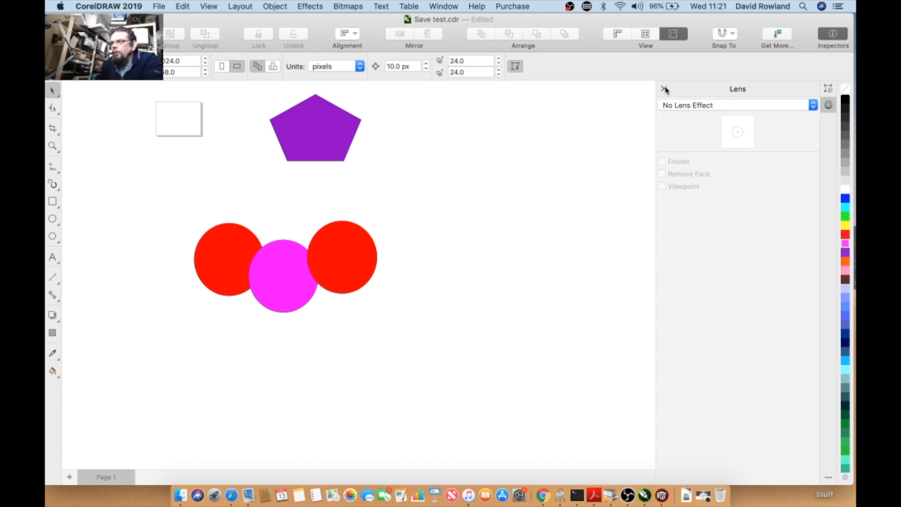
{"action": "left_click", "coordinate": [663, 89]}
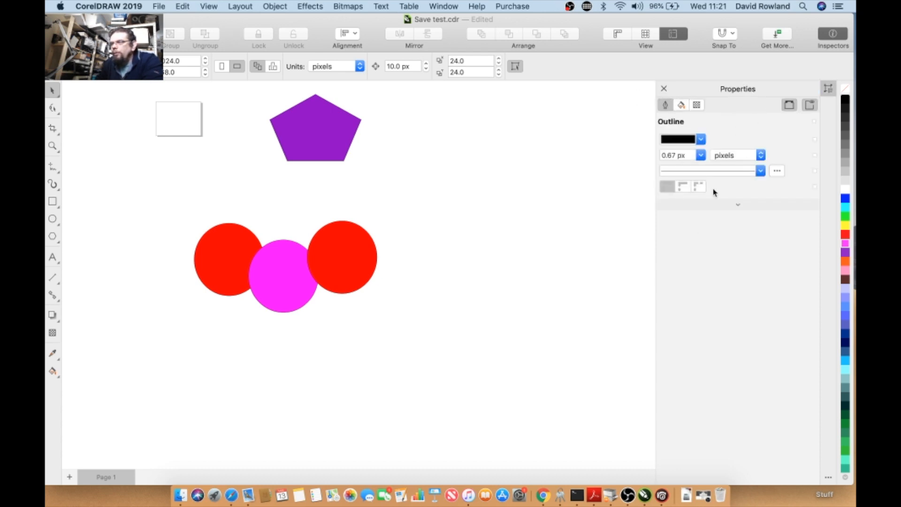
{"action": "left_click", "coordinate": [312, 258]}
{"action": "left_click", "coordinate": [701, 139]}
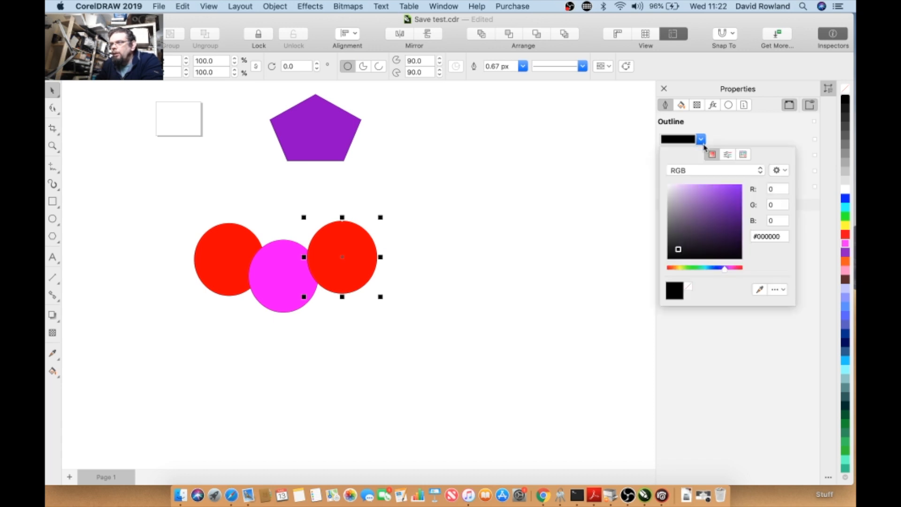
{"action": "left_click", "coordinate": [724, 194]}
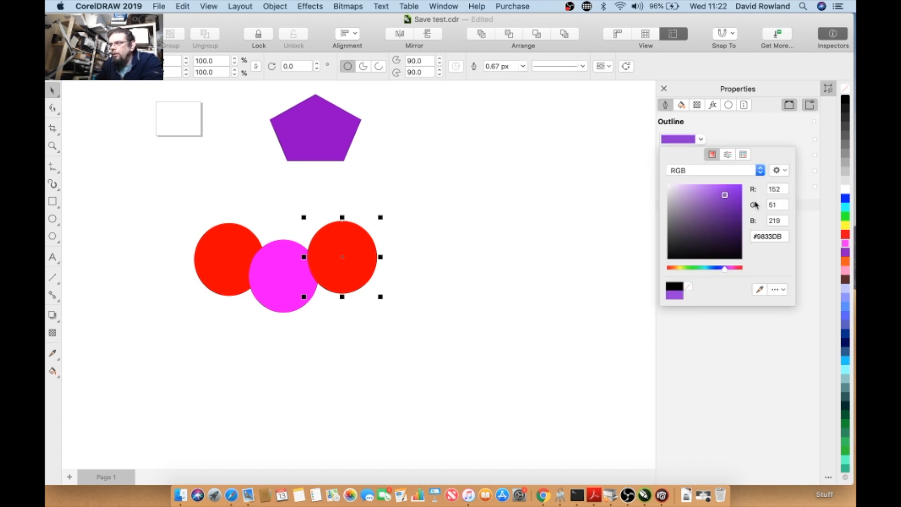
{"action": "left_click", "coordinate": [710, 137]}
- Nudge the right circle slightly right and change its outline colour to dark red #BA3742
{"action": "left_click_drag", "start_coordinate": [316, 252], "coordinate": [331, 253]}
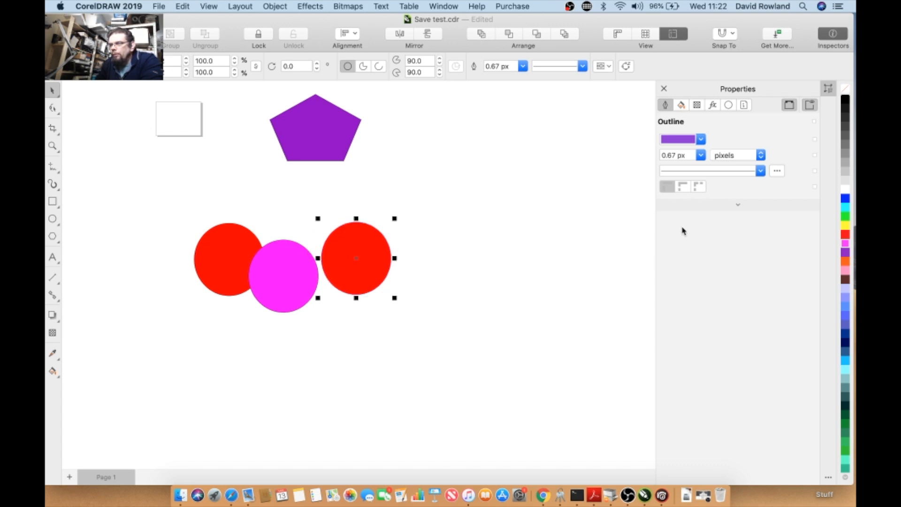
{"action": "left_click", "coordinate": [684, 143]}
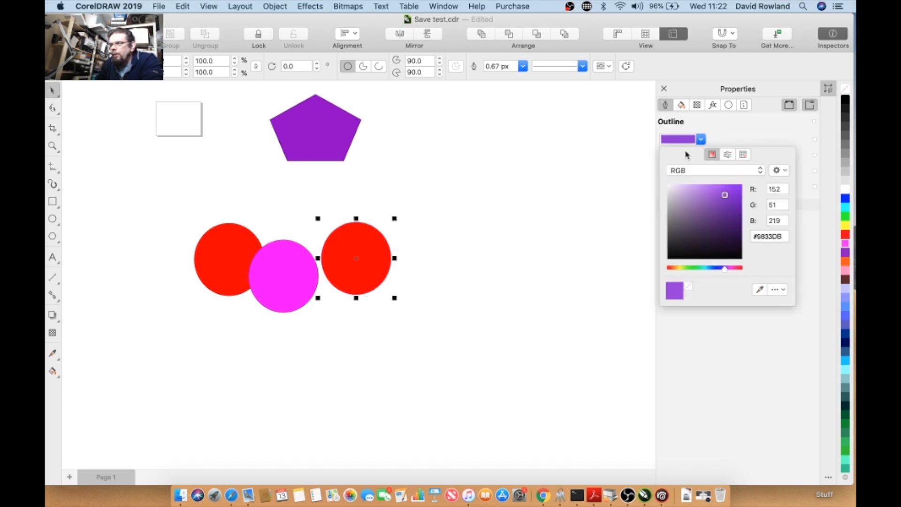
{"action": "left_click", "coordinate": [701, 235]}
{"action": "left_click", "coordinate": [741, 268]}
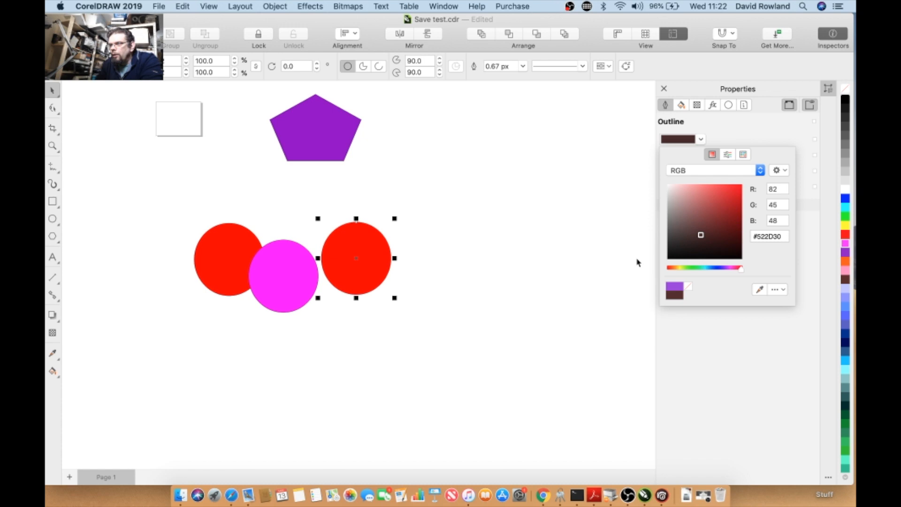
{"action": "mouse_move", "coordinate": [686, 207]}
{"action": "left_mouse_down"}
{"action": "mouse_move", "coordinate": [704, 215]}
{"action": "mouse_move", "coordinate": [362, 254]}
{"action": "mouse_move", "coordinate": [720, 207]}
{"action": "mouse_move", "coordinate": [360, 261]}
{"action": "mouse_move", "coordinate": [722, 224]}
{"action": "mouse_move", "coordinate": [718, 206]}
{"action": "left_mouse_up"}
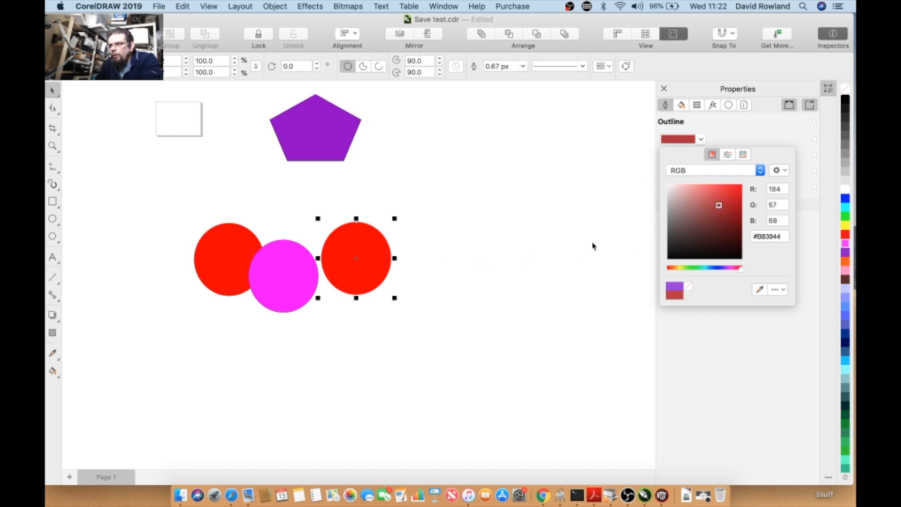
{"action": "left_click_drag", "start_coordinate": [718, 207], "coordinate": [710, 207]}
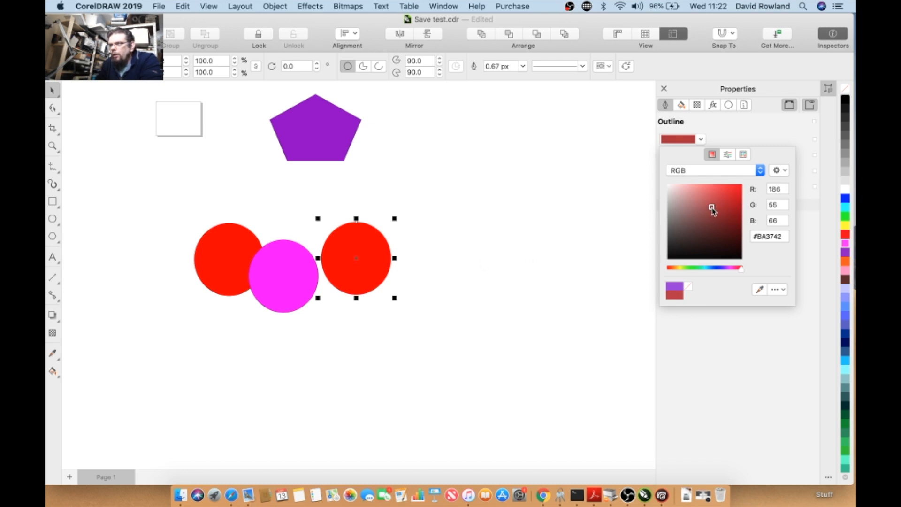
{"action": "left_click", "coordinate": [632, 231]}
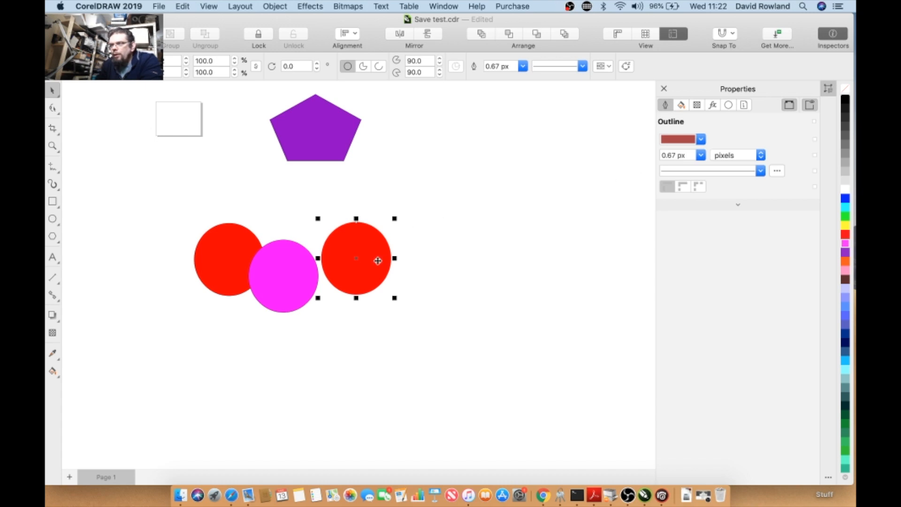
- Expand the extra outline options for the right circle and collapse them again
{"action": "left_click", "coordinate": [366, 251]}
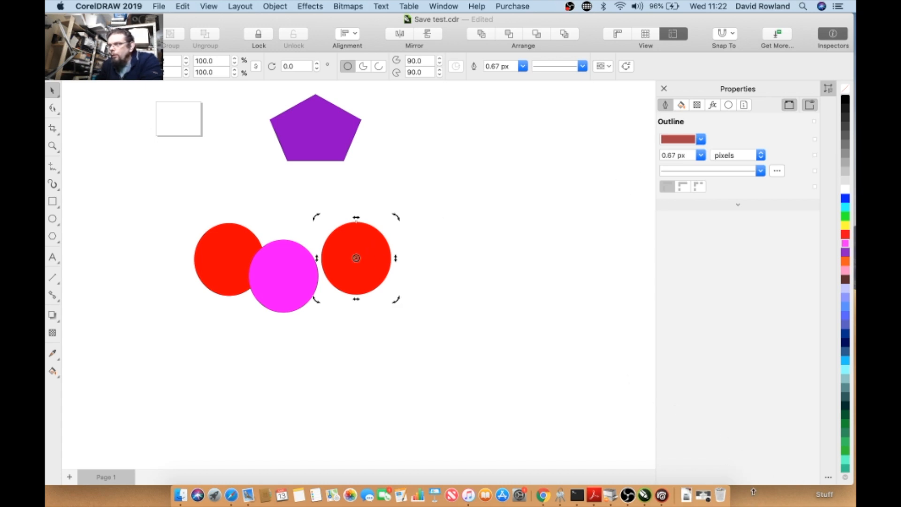
{"action": "left_click", "coordinate": [738, 207]}
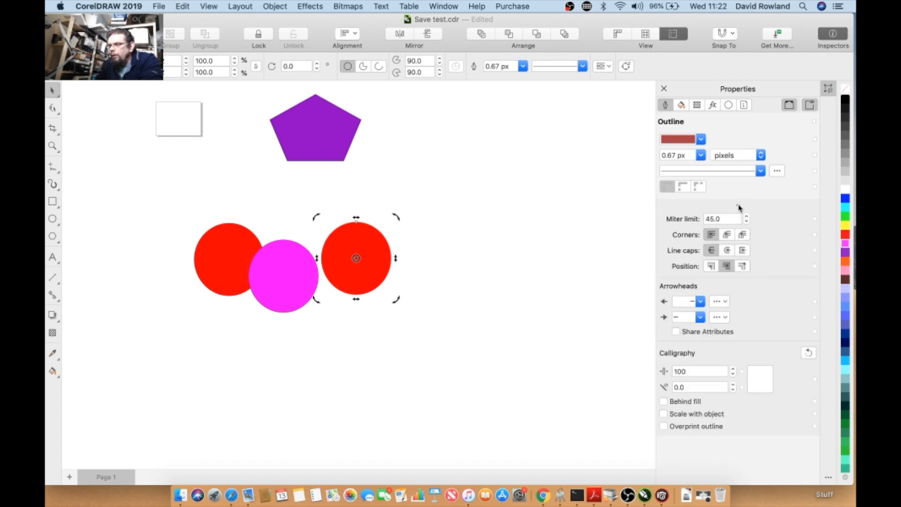
{"action": "left_click", "coordinate": [738, 207]}
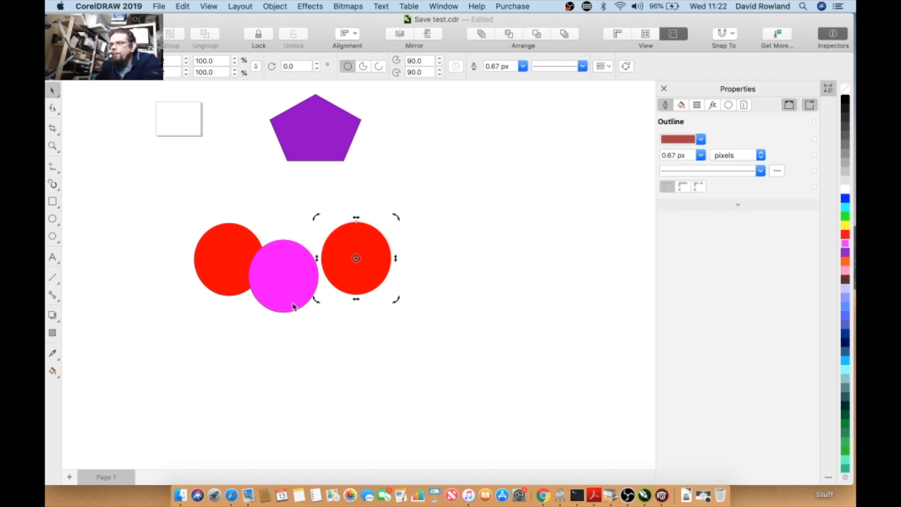
{"action": "left_click", "coordinate": [434, 282]}
- Set the right circle's fill colour to #CC1D1D
{"action": "left_click", "coordinate": [361, 274]}
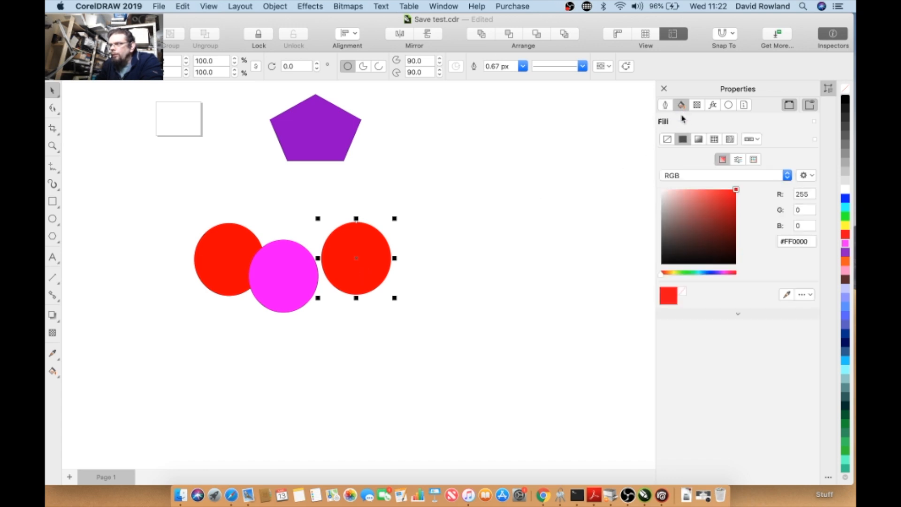
{"action": "left_click", "coordinate": [710, 208]}
{"action": "left_click", "coordinate": [725, 204]}
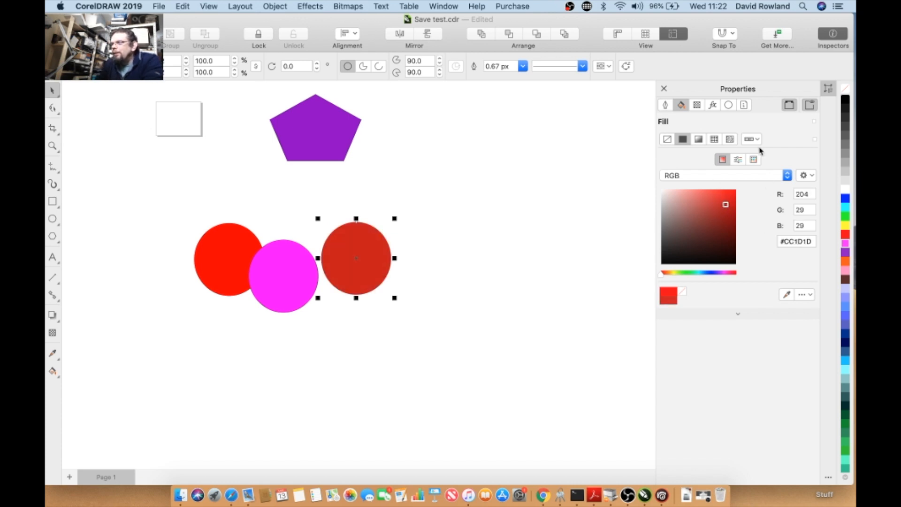
- Apply a fountain fill to the right circle and adjust the gradient's colour stops
{"action": "left_click", "coordinate": [698, 139]}
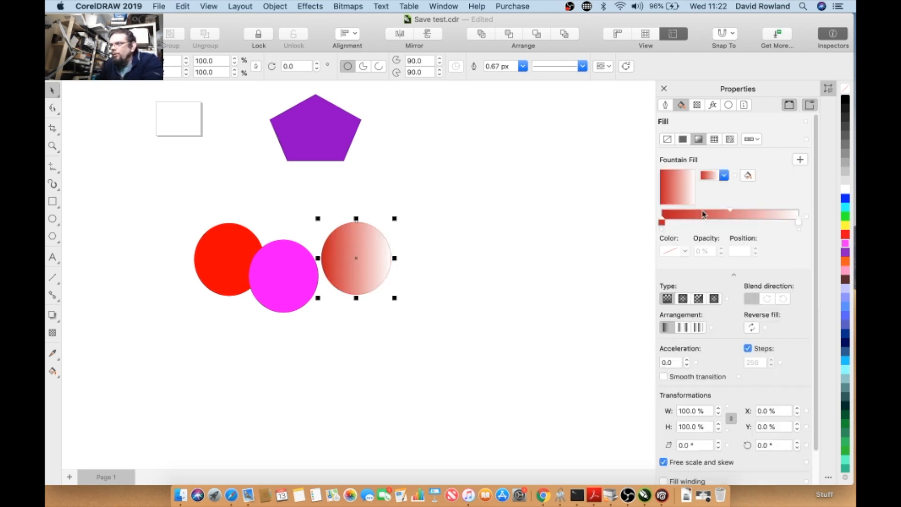
{"action": "left_click", "coordinate": [798, 223]}
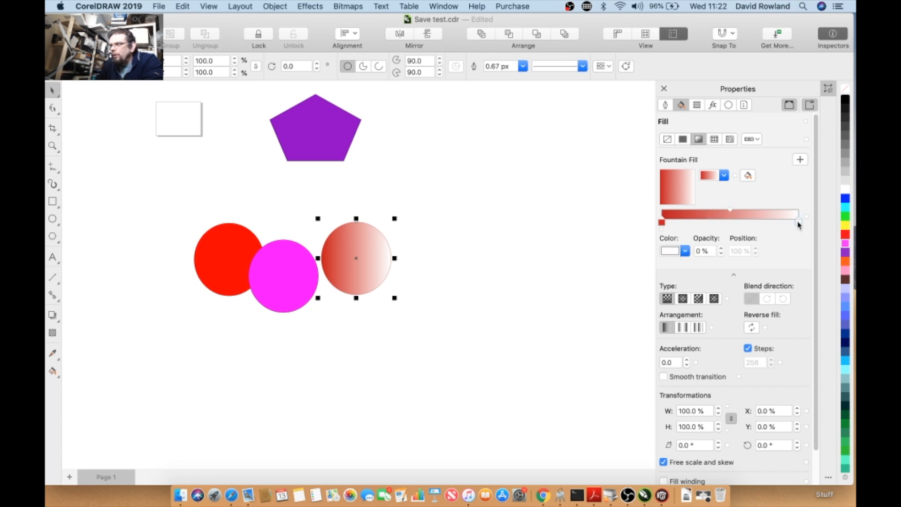
{"action": "left_click_drag", "start_coordinate": [726, 214], "coordinate": [778, 213]}
{"action": "left_click_drag", "start_coordinate": [687, 212], "coordinate": [722, 213]}
- Browse the circle's other property pages, then close the Properties panel and deselect
{"action": "left_click", "coordinate": [699, 107]}
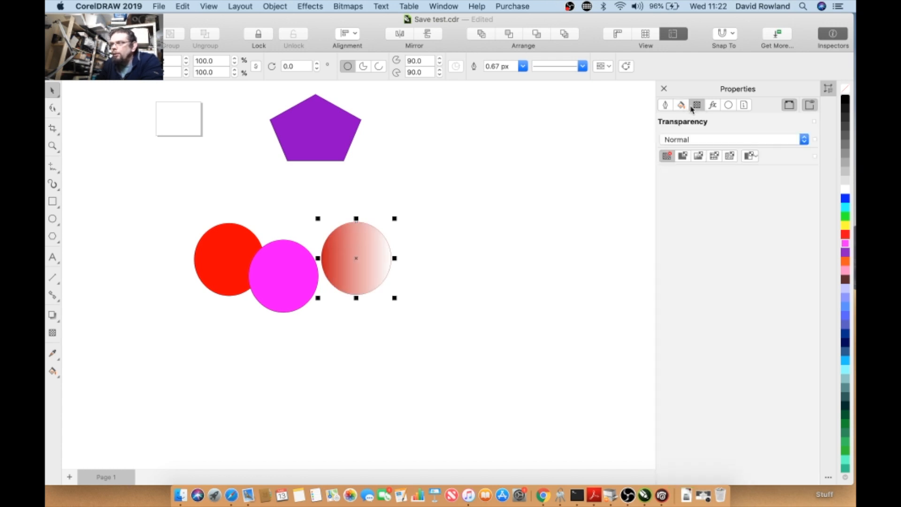
{"action": "left_click", "coordinate": [712, 106]}
{"action": "left_click", "coordinate": [727, 106]}
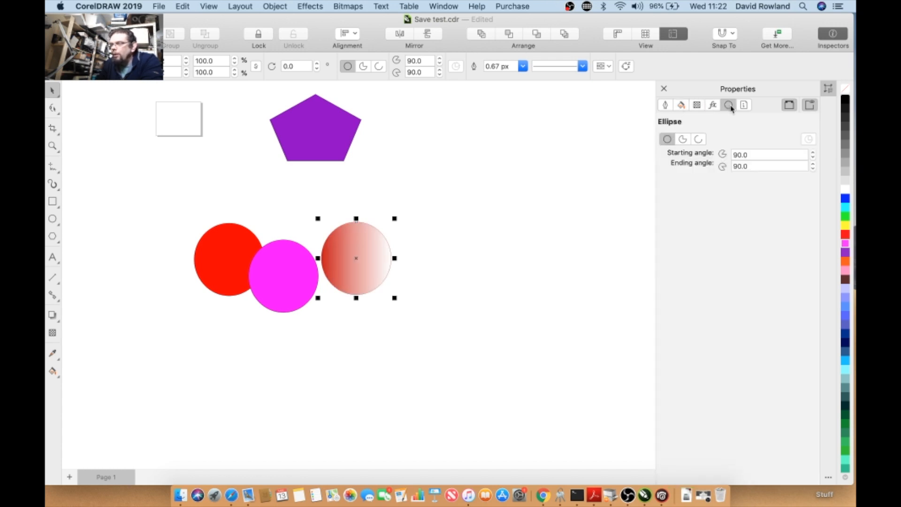
{"action": "left_click", "coordinate": [744, 106]}
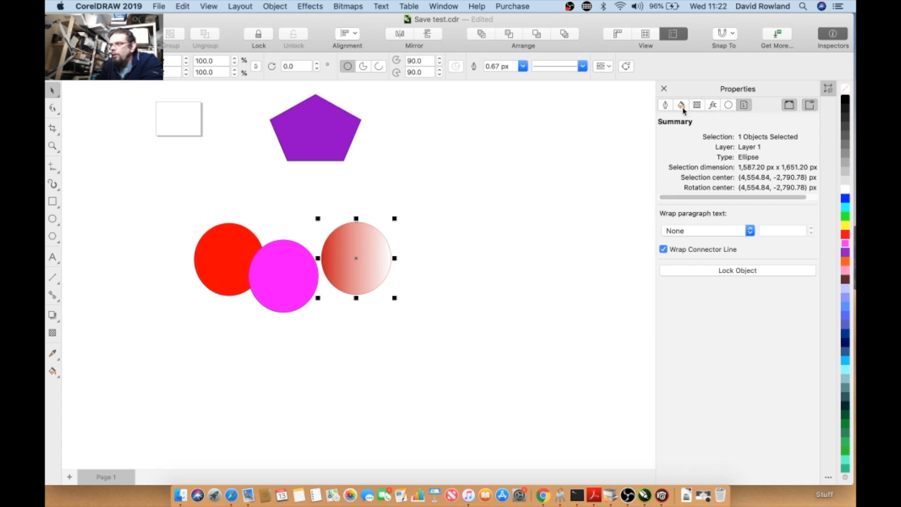
{"action": "left_click", "coordinate": [665, 105]}
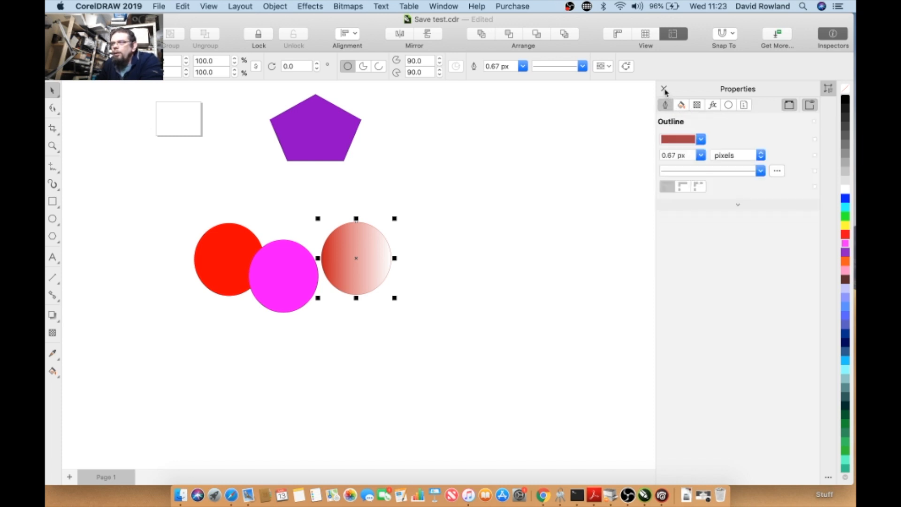
{"action": "left_click", "coordinate": [664, 89]}
{"action": "left_click", "coordinate": [246, 193]}
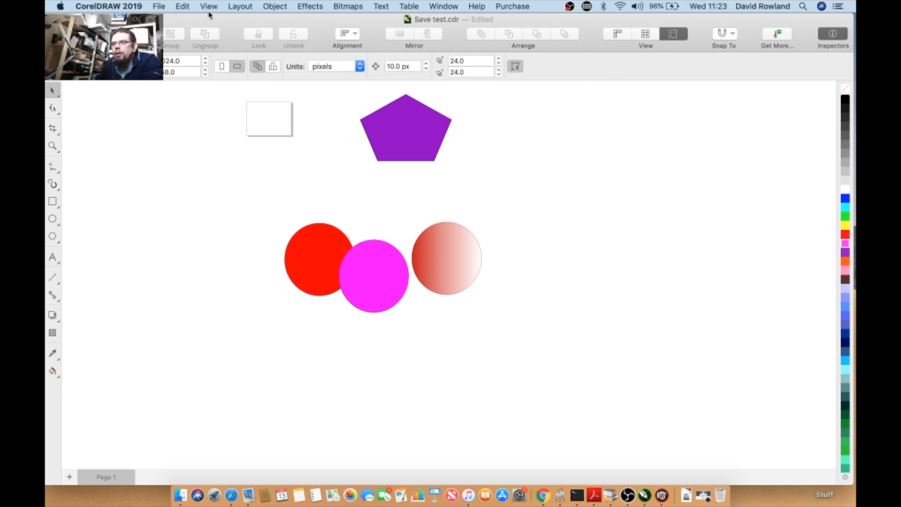
- Select all objects and toggle the tab bar on and off
{"action": "scroll", "coordinate": [219, 106], "scroll_direction": "up", "scroll_amount": 2}
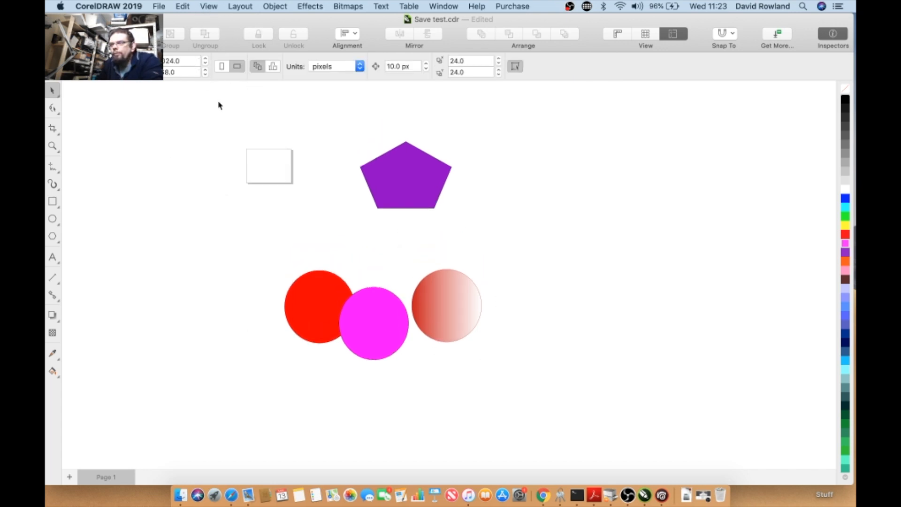
{"action": "key", "text": "super+a"}
{"action": "left_click", "coordinate": [184, 6]}
{"action": "mouse_move", "coordinate": [201, 8]}
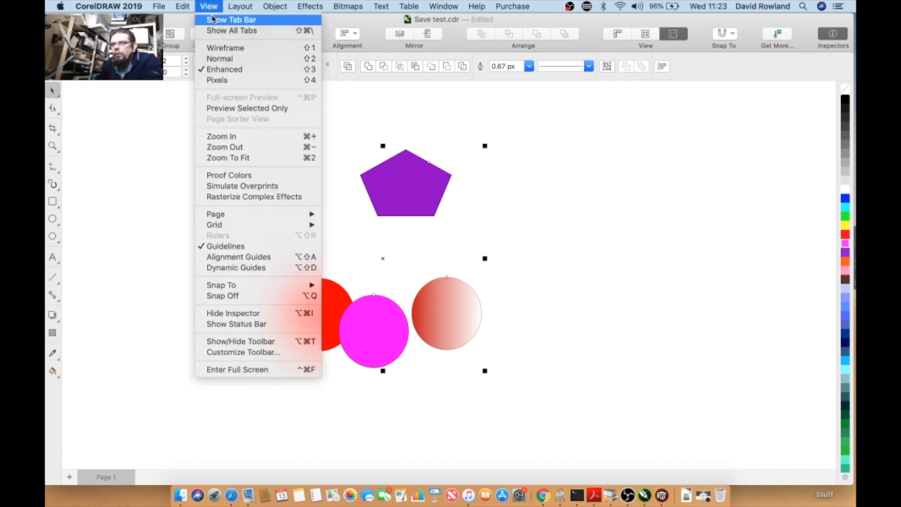
{"action": "left_click", "coordinate": [212, 19]}
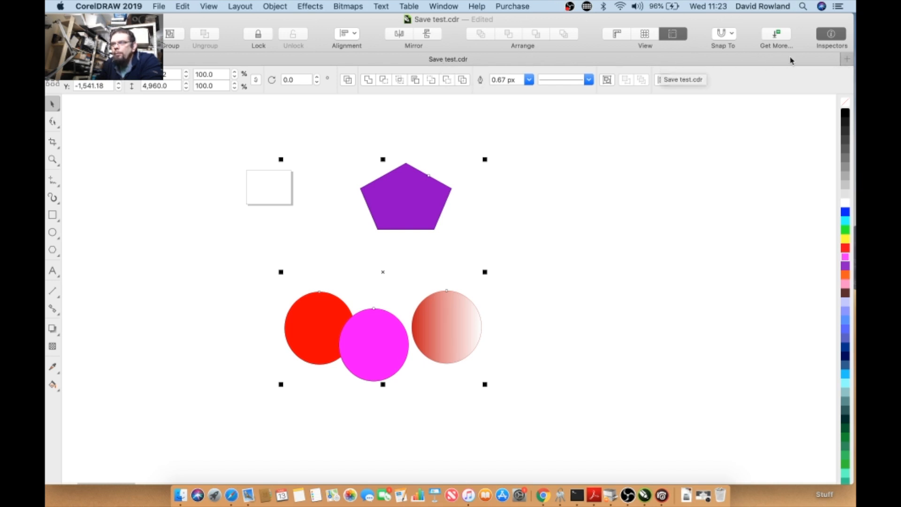
{"action": "left_click", "coordinate": [205, 12]}
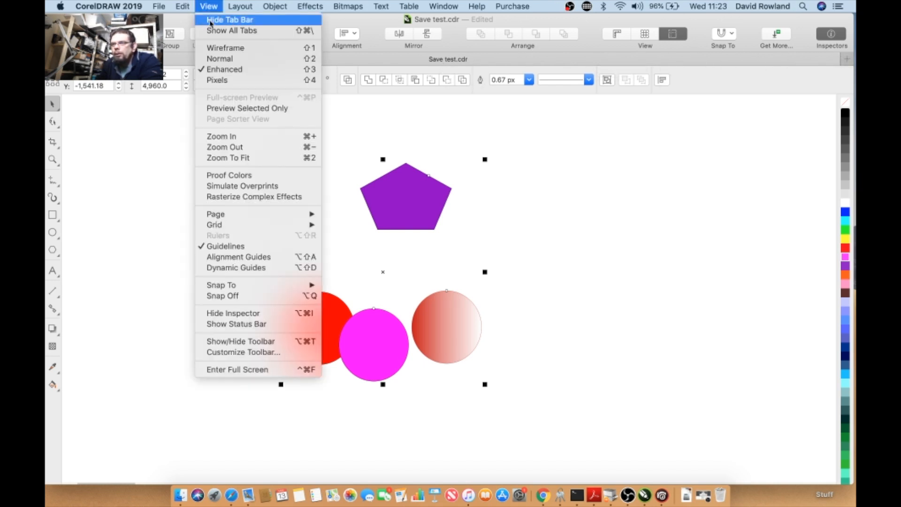
{"action": "left_click", "coordinate": [217, 24]}
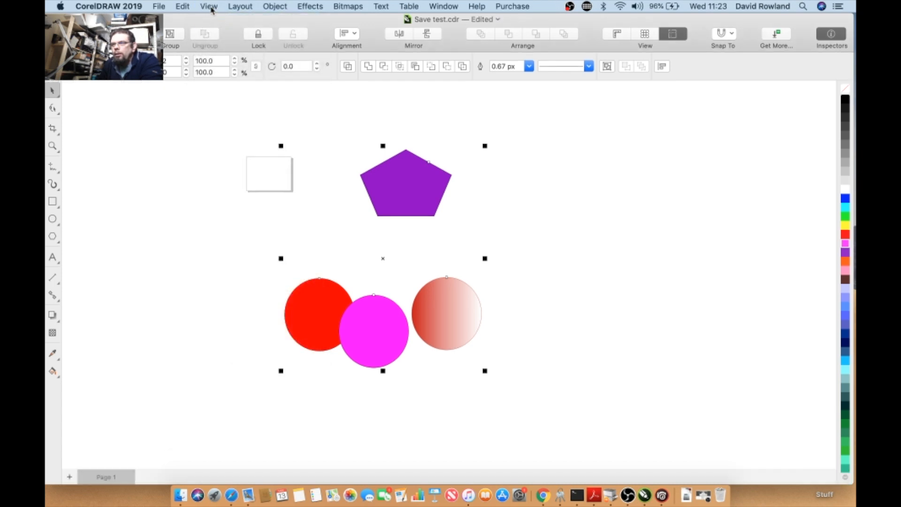
- Switch to Pixels view and zoom in to examine the circle edges
{"action": "left_click", "coordinate": [209, 7]}
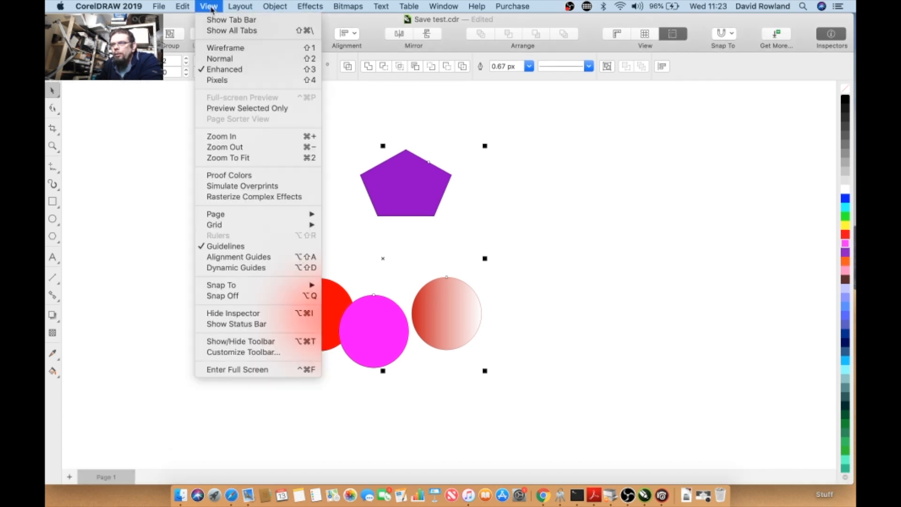
{"action": "left_click", "coordinate": [209, 79]}
{"action": "scroll", "coordinate": [381, 312], "scroll_direction": "up", "scroll_amount": 5}
{"action": "scroll", "coordinate": [386, 307], "scroll_direction": "up", "scroll_amount": 3}
{"action": "scroll", "coordinate": [192, 166], "scroll_direction": "down", "scroll_amount": 1}
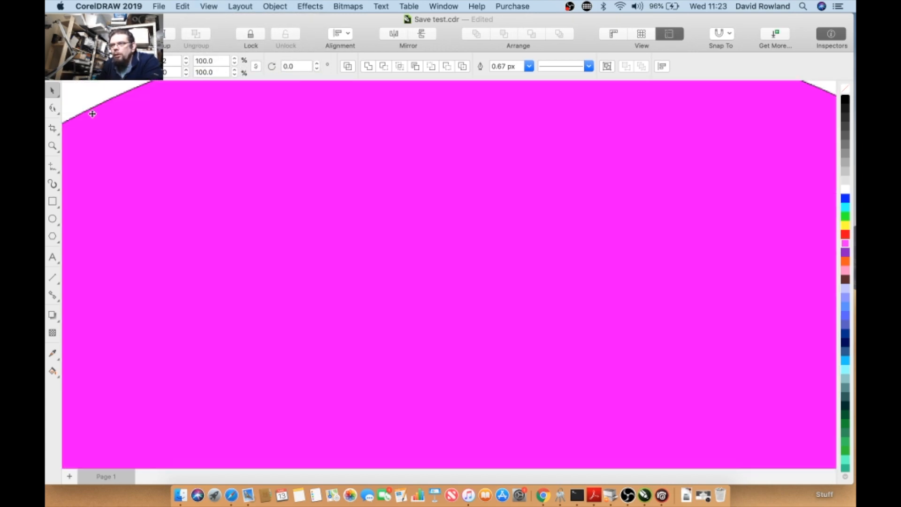
{"action": "scroll", "coordinate": [94, 116], "scroll_direction": "up", "scroll_amount": 1}
{"action": "left_click_drag", "start_coordinate": [105, 124], "coordinate": [384, 314]}
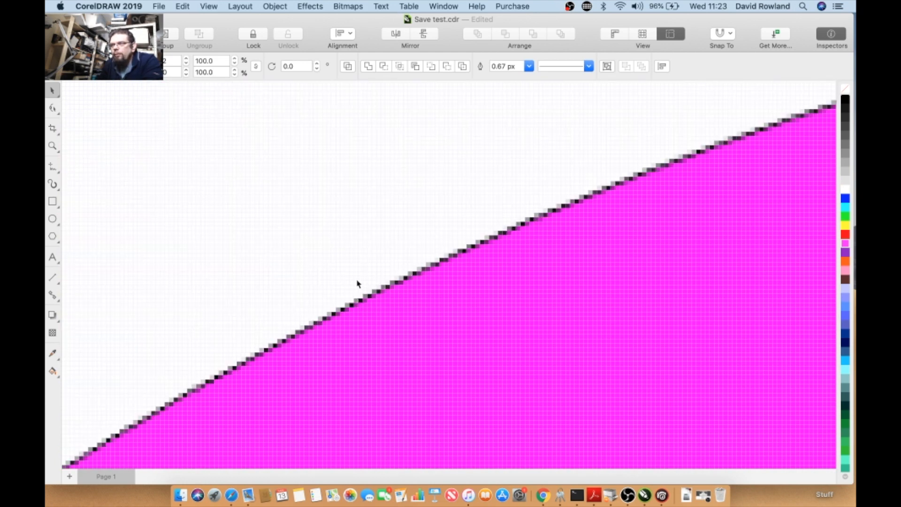
{"action": "scroll", "coordinate": [358, 283], "scroll_direction": "down", "scroll_amount": 2}
{"action": "scroll", "coordinate": [357, 283], "scroll_direction": "down", "scroll_amount": 3}
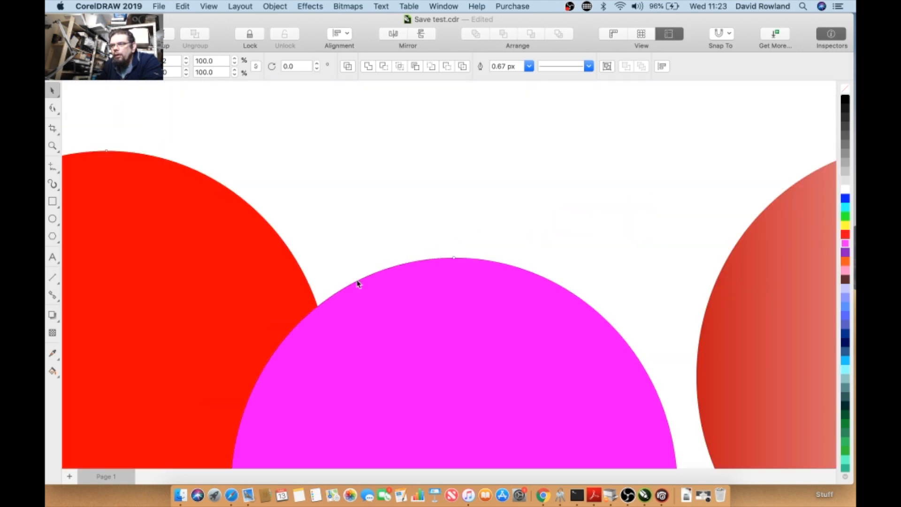
{"action": "scroll", "coordinate": [357, 283], "scroll_direction": "up", "scroll_amount": 3}
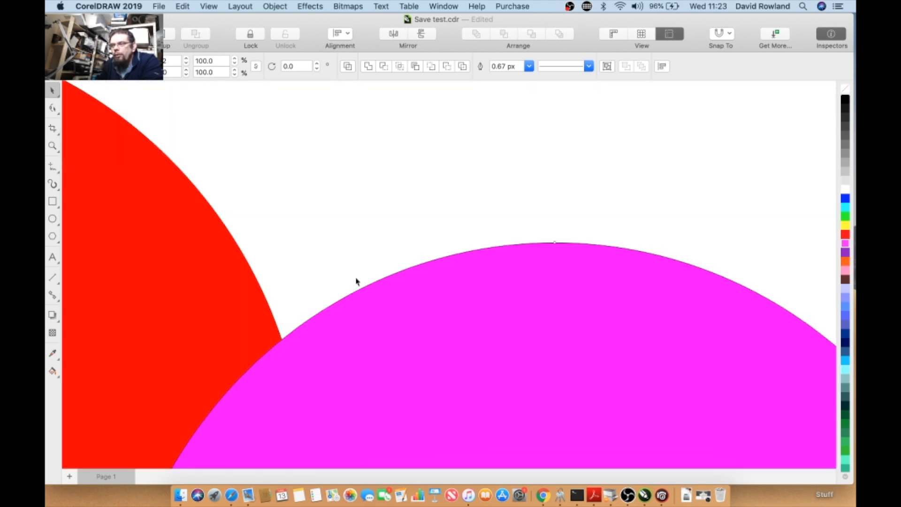
{"action": "scroll", "coordinate": [357, 283], "scroll_direction": "down", "scroll_amount": 1}
- Switch back to Normal view and zoom in to examine the circle edges again
{"action": "left_click", "coordinate": [191, 6]}
{"action": "mouse_move", "coordinate": [209, 6]}
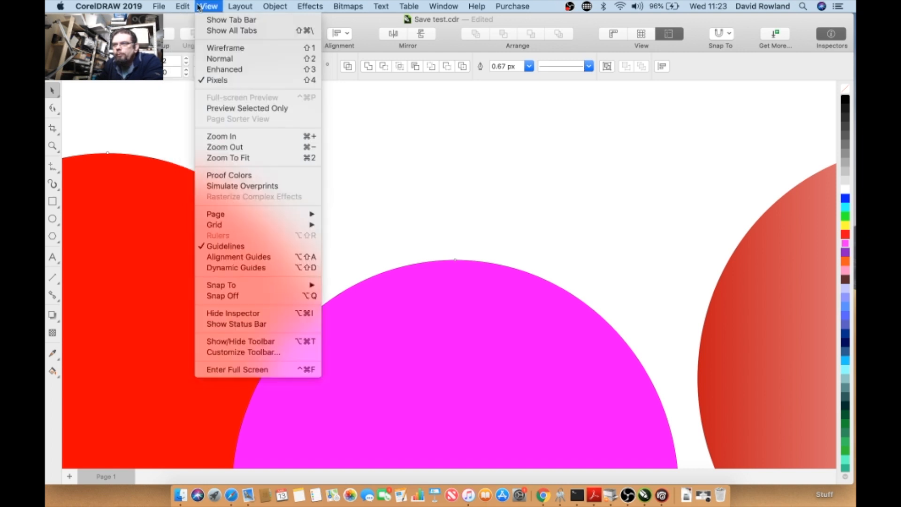
{"action": "left_click", "coordinate": [216, 60]}
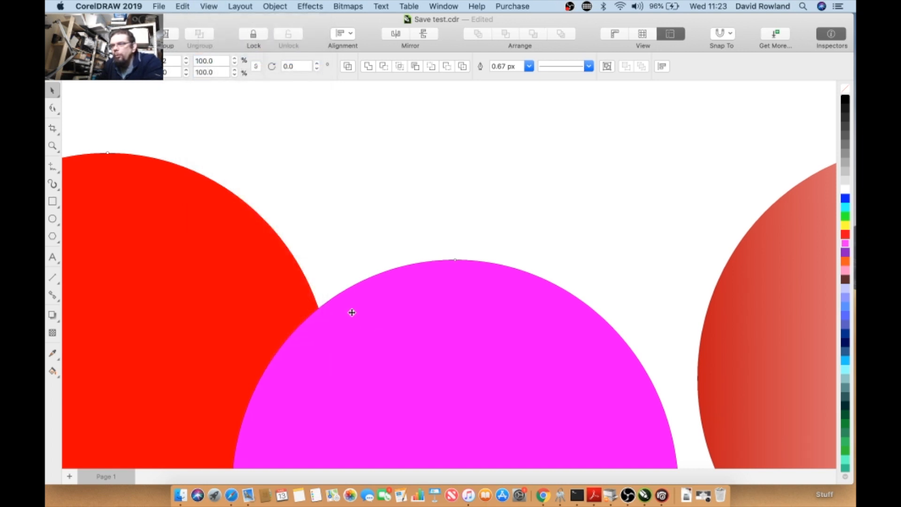
{"action": "scroll", "coordinate": [319, 288], "scroll_direction": "up", "scroll_amount": 5}
{"action": "scroll", "coordinate": [257, 248], "scroll_direction": "down", "scroll_amount": 5}
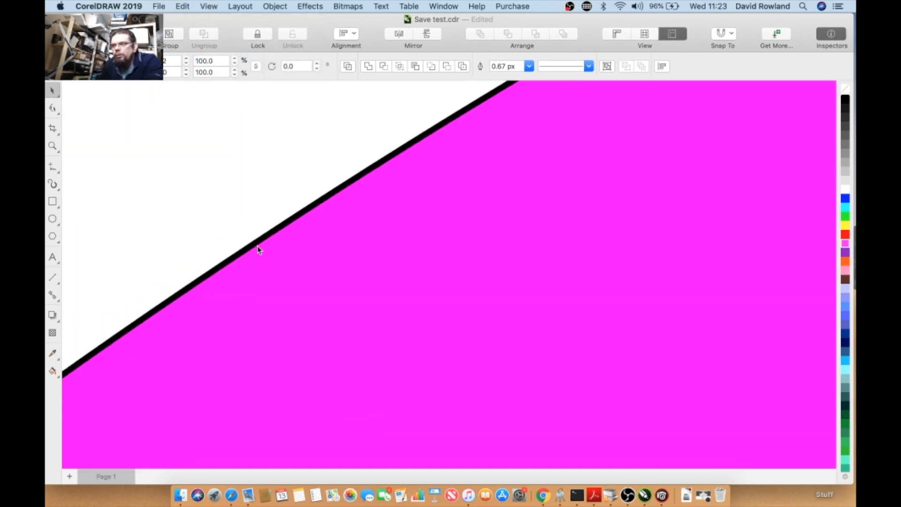
{"action": "scroll", "coordinate": [259, 250], "scroll_direction": "down", "scroll_amount": 2}
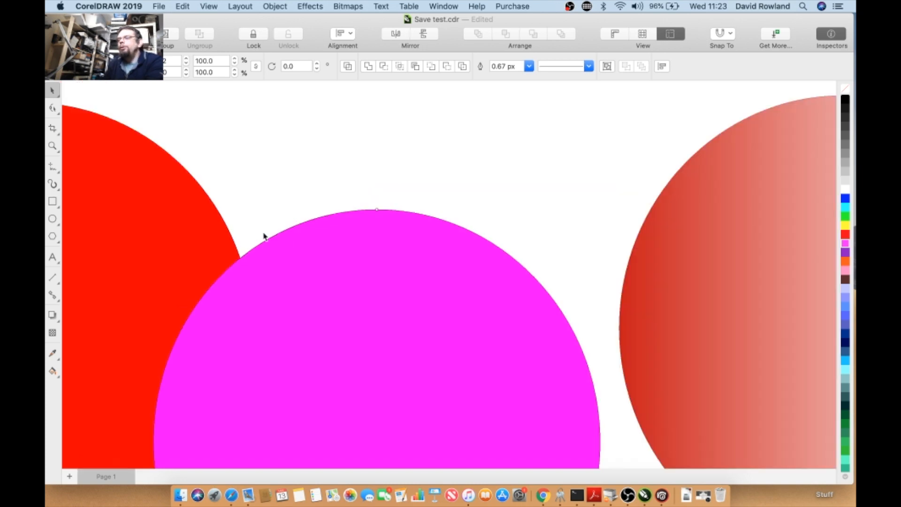
- Select the magenta circle and preview only the selected object, then leave the preview
{"action": "left_click", "coordinate": [205, 5]}
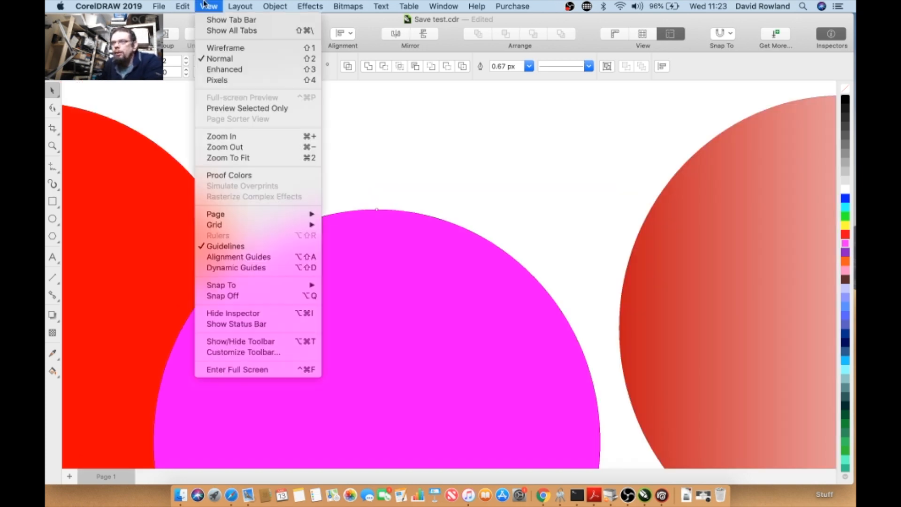
{"action": "left_click", "coordinate": [237, 111]}
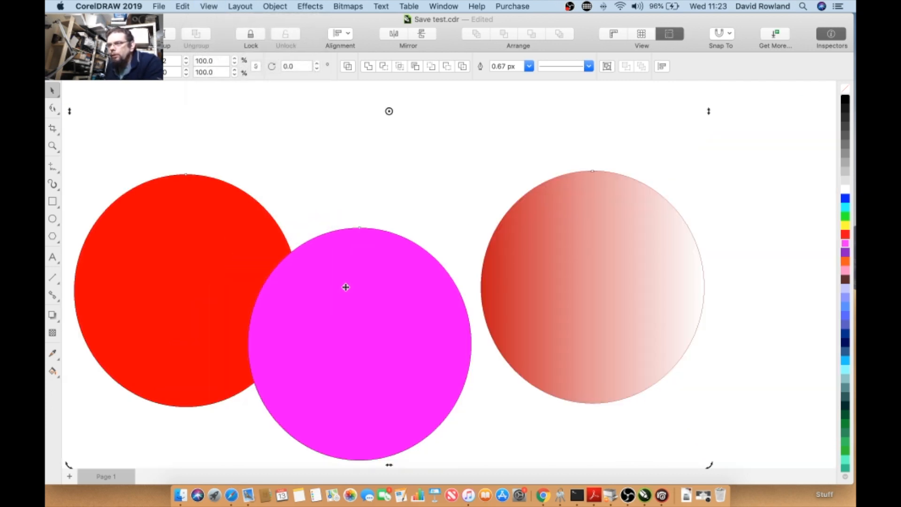
{"action": "left_click", "coordinate": [311, 133]}
{"action": "left_click", "coordinate": [350, 253]}
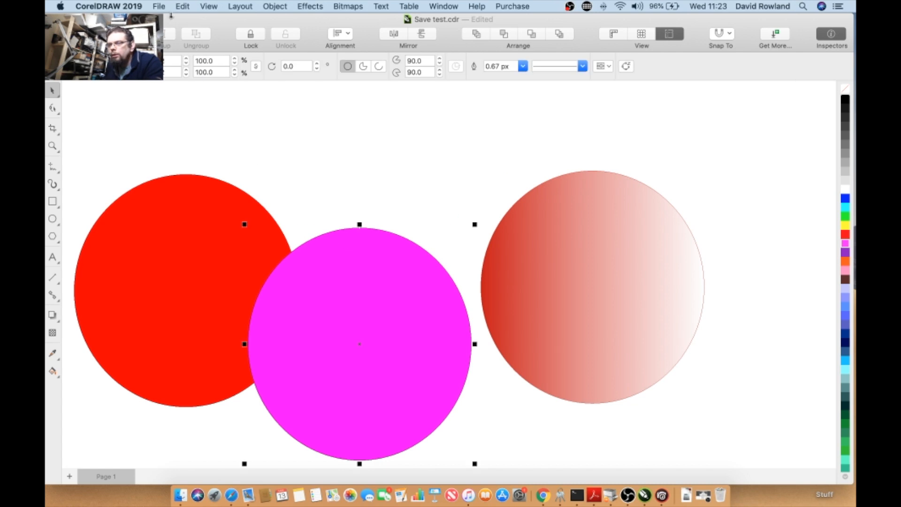
{"action": "left_click", "coordinate": [219, 6]}
{"action": "left_click", "coordinate": [221, 109]}
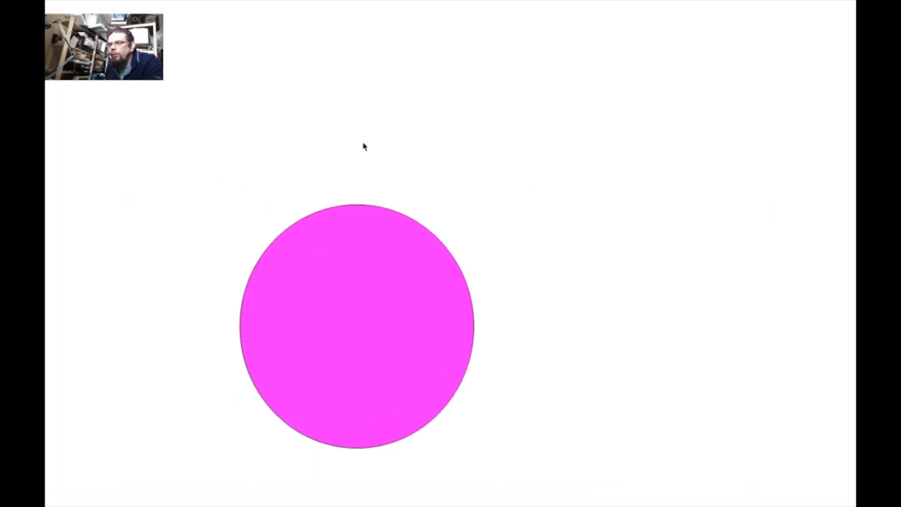
{"action": "key", "text": "Escape"}
- Show a full-screen preview of the whole drawing
{"action": "left_click", "coordinate": [337, 144]}
{"action": "left_click", "coordinate": [208, 7]}
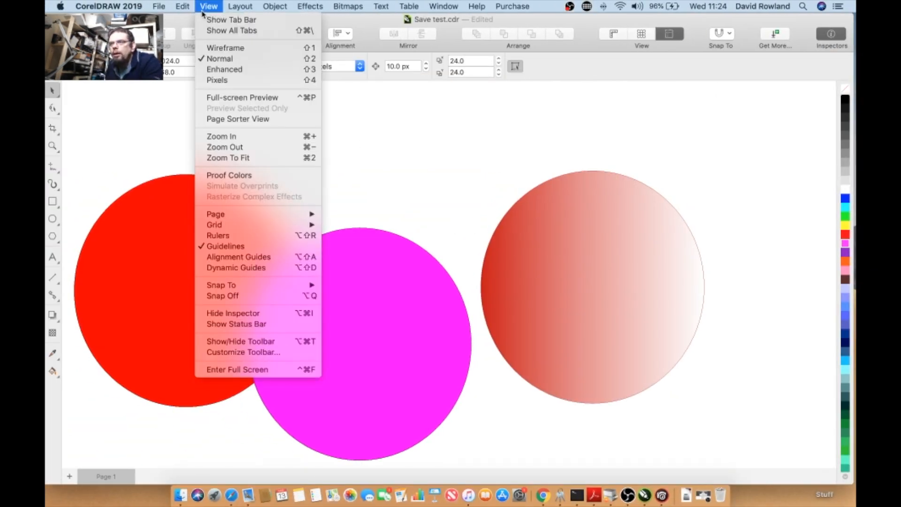
{"action": "left_click", "coordinate": [214, 98]}
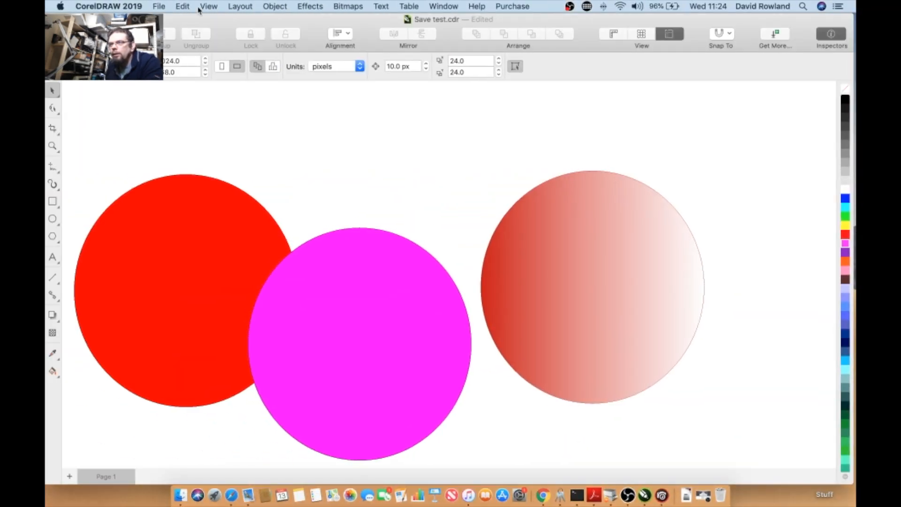
- Open Page Sorter View and switch back to the normal drawing view
{"action": "left_click", "coordinate": [208, 6]}
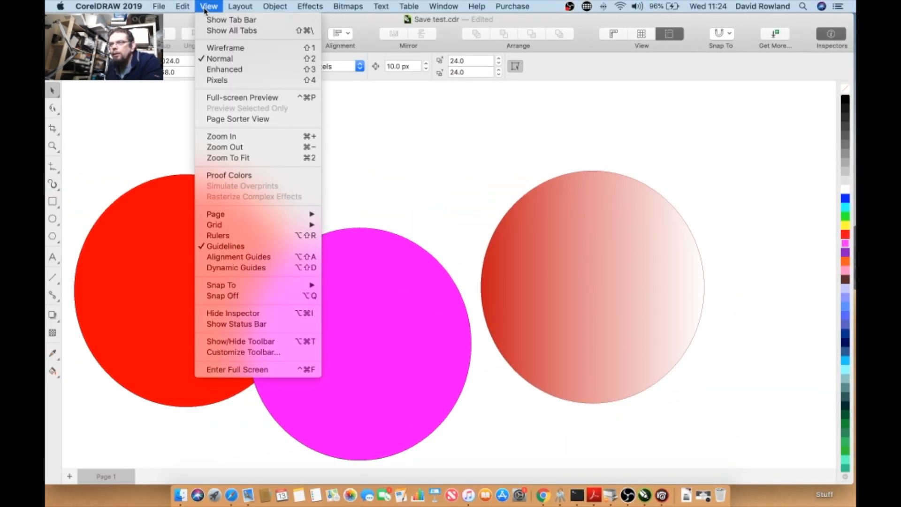
{"action": "left_click", "coordinate": [219, 120]}
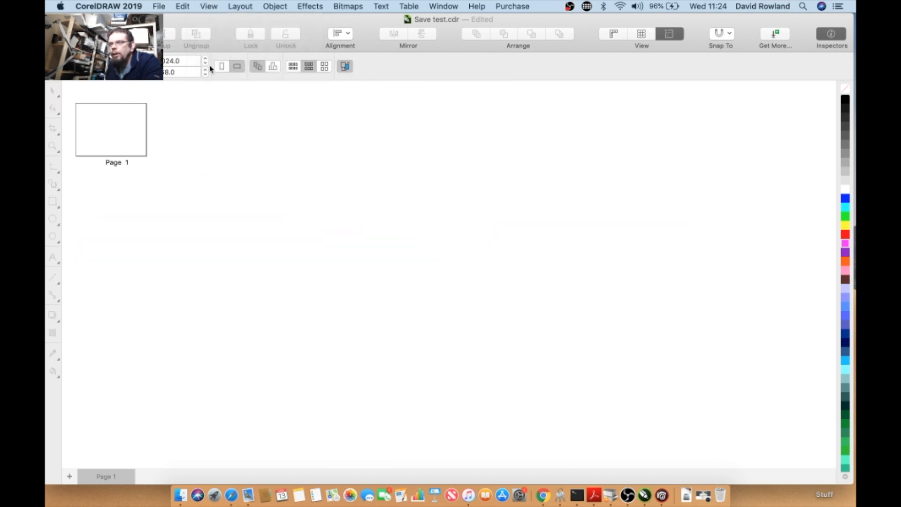
{"action": "left_click", "coordinate": [218, 8]}
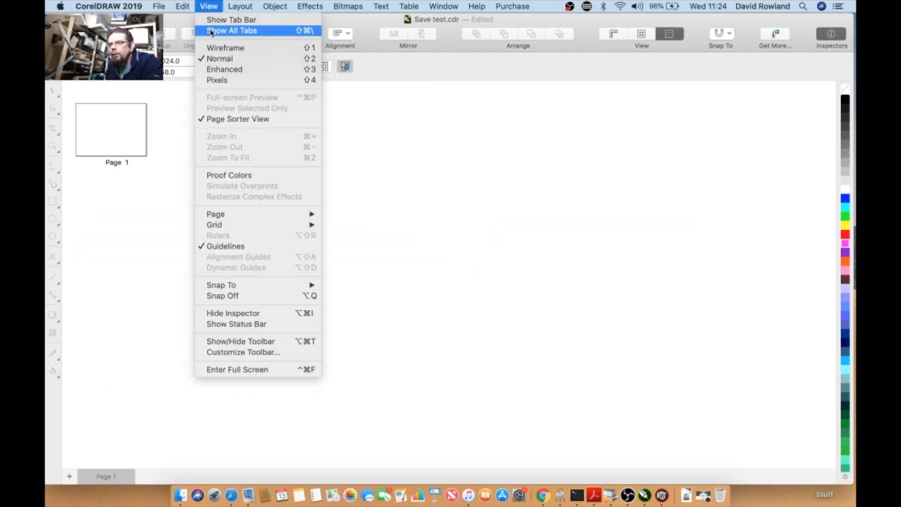
{"action": "left_click", "coordinate": [213, 119]}
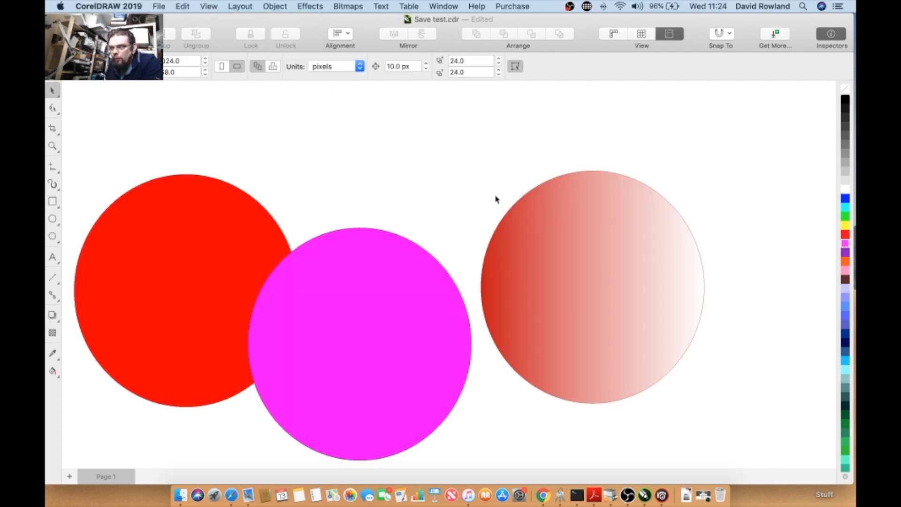
- Select the three circles with a marquee and zoom to fit all objects
{"action": "left_click", "coordinate": [207, 9]}
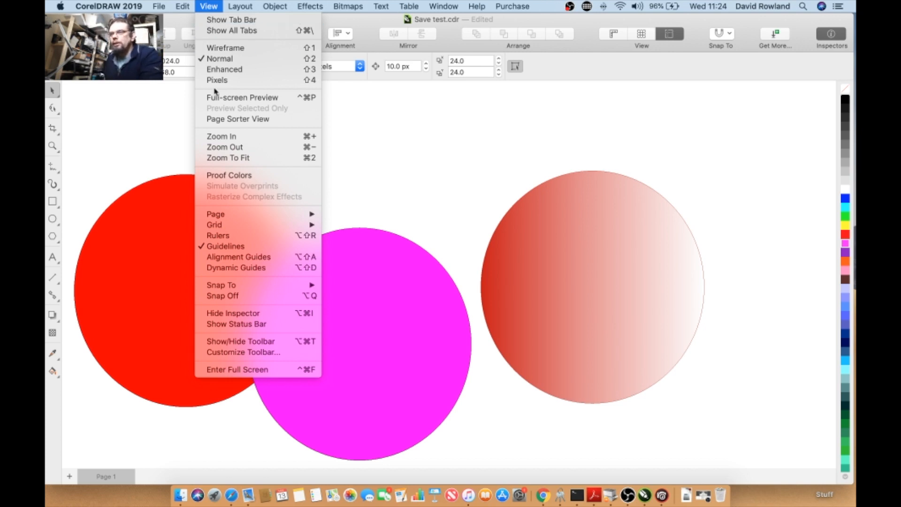
{"action": "left_click", "coordinate": [224, 146]}
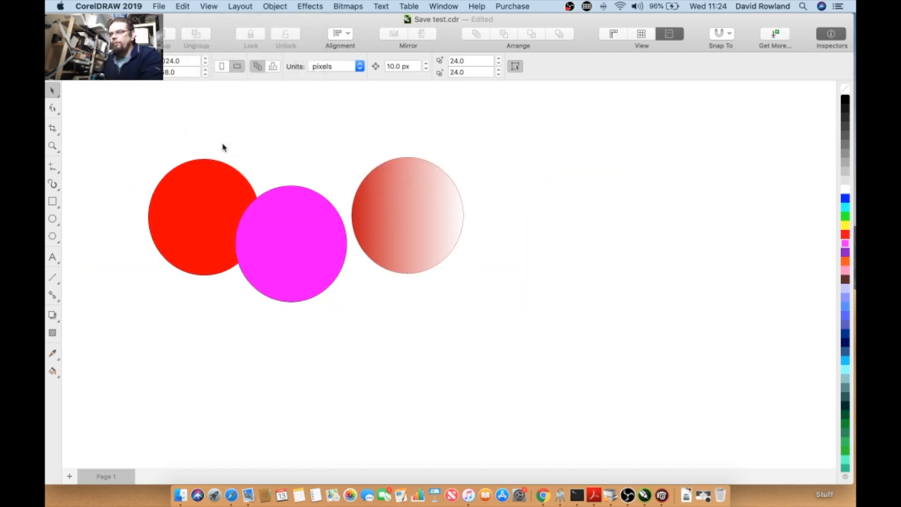
{"action": "left_click_drag", "start_coordinate": [122, 121], "coordinate": [674, 432]}
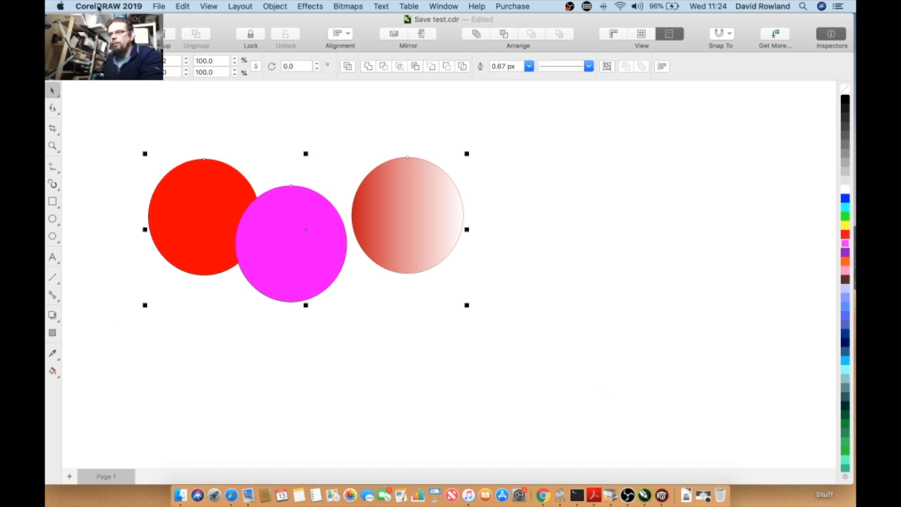
{"action": "left_click", "coordinate": [208, 6]}
{"action": "left_click", "coordinate": [242, 158]}
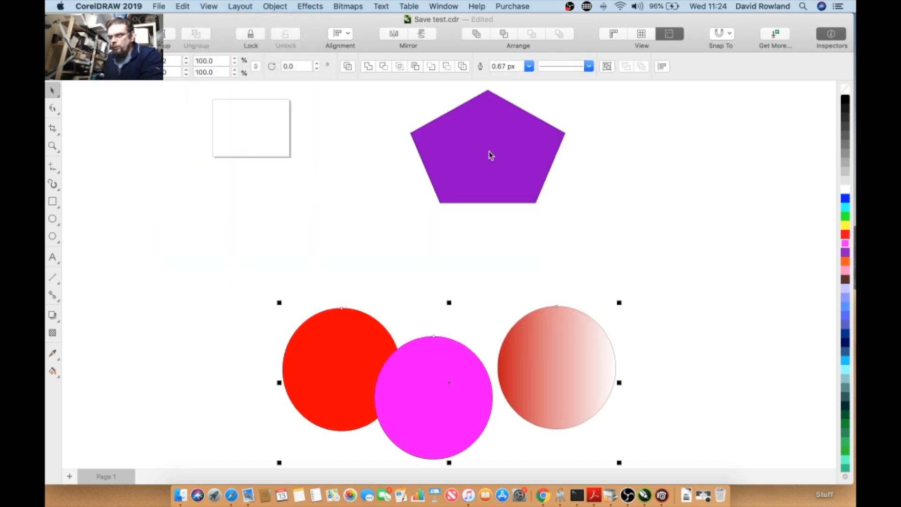
- Deselect everything and switch Proof Colors on, then off again
{"action": "left_click", "coordinate": [308, 227]}
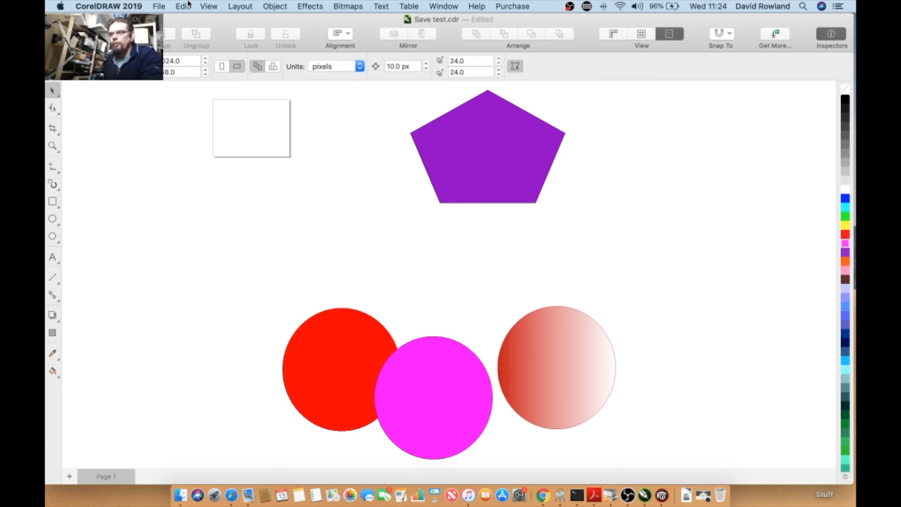
{"action": "left_click", "coordinate": [214, 7]}
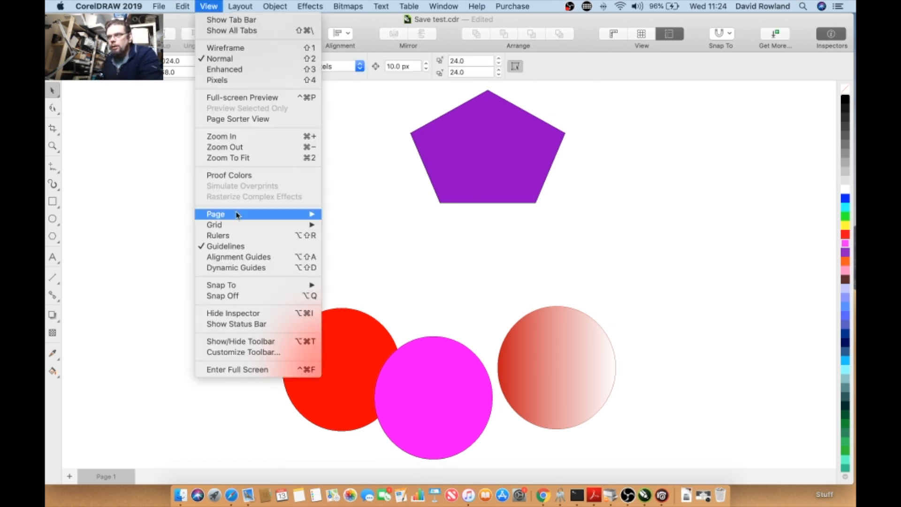
{"action": "left_click", "coordinate": [237, 176]}
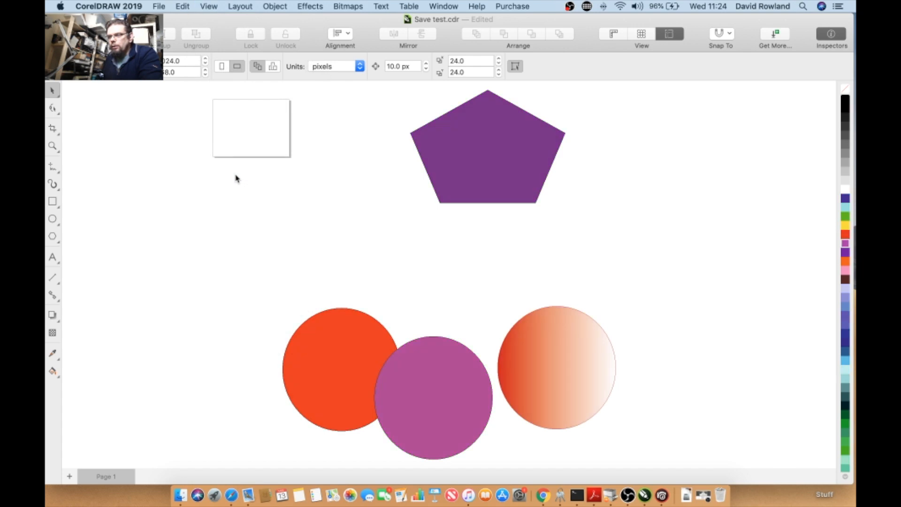
{"action": "left_click", "coordinate": [213, 7]}
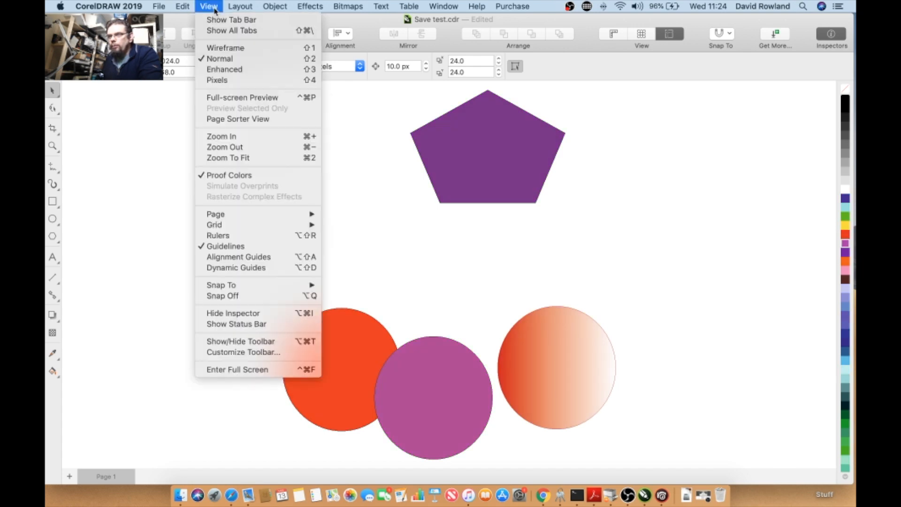
{"action": "left_click", "coordinate": [229, 180]}
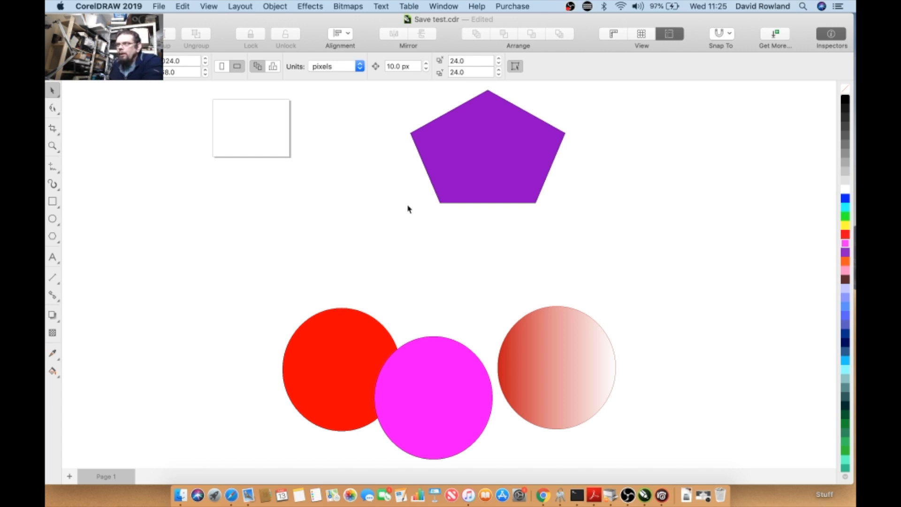
{"action": "left_click", "coordinate": [217, 8]}
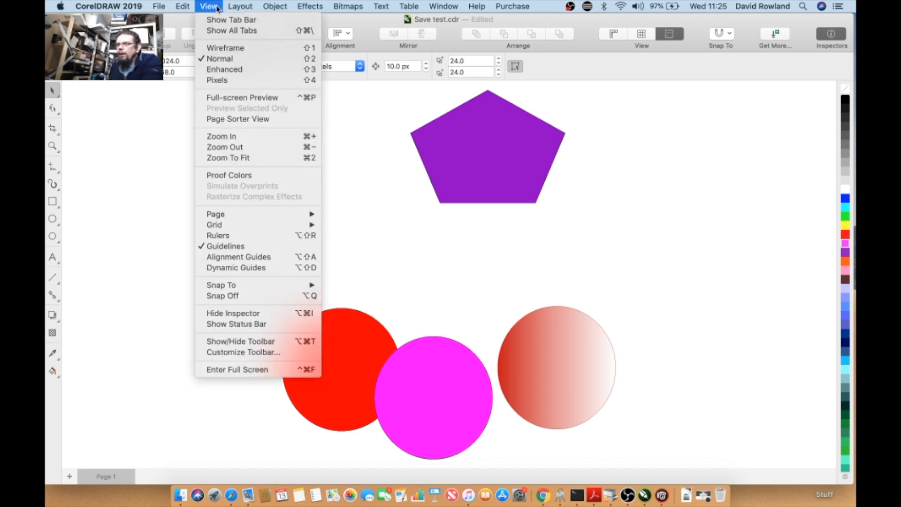
{"action": "mouse_move", "coordinate": [253, 226]}
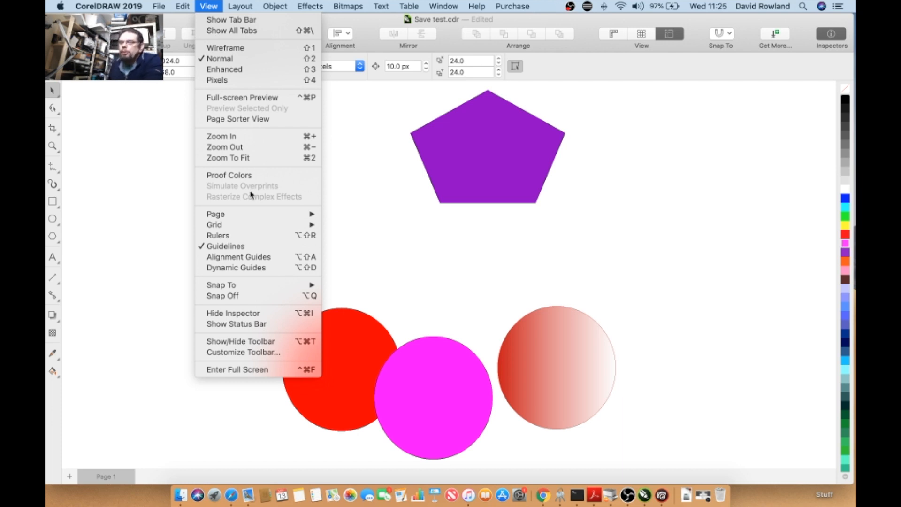
{"action": "left_click", "coordinate": [168, 191]}
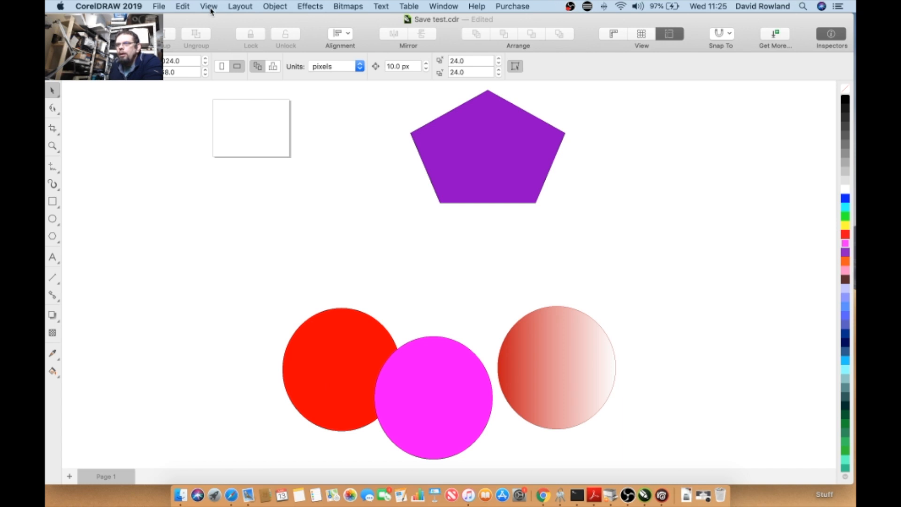
- Zoom in on the page and turn on the Bleed display
{"action": "left_click", "coordinate": [367, 397]}
{"action": "left_click", "coordinate": [208, 7]}
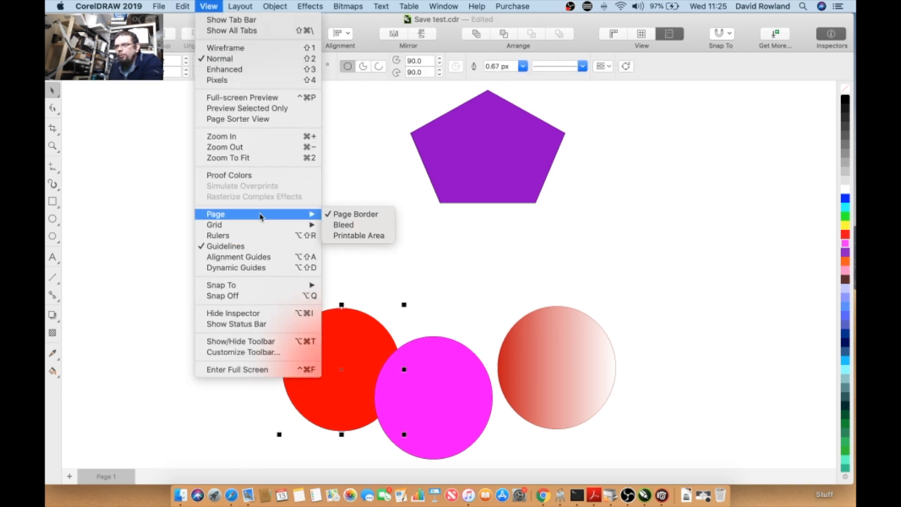
{"action": "left_click", "coordinate": [133, 212]}
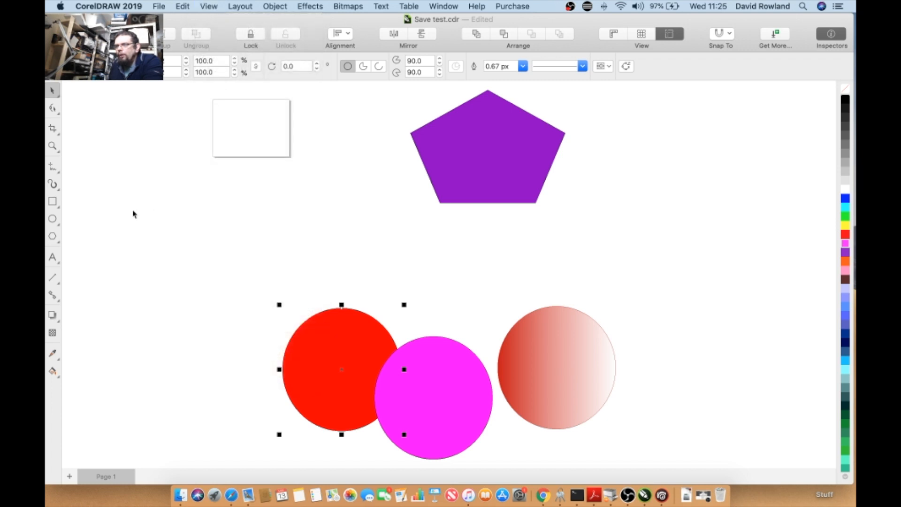
{"action": "scroll", "coordinate": [134, 212], "scroll_direction": "down", "scroll_amount": 3}
{"action": "scroll", "coordinate": [162, 168], "scroll_direction": "up", "scroll_amount": 3}
{"action": "scroll", "coordinate": [162, 169], "scroll_direction": "up", "scroll_amount": 2}
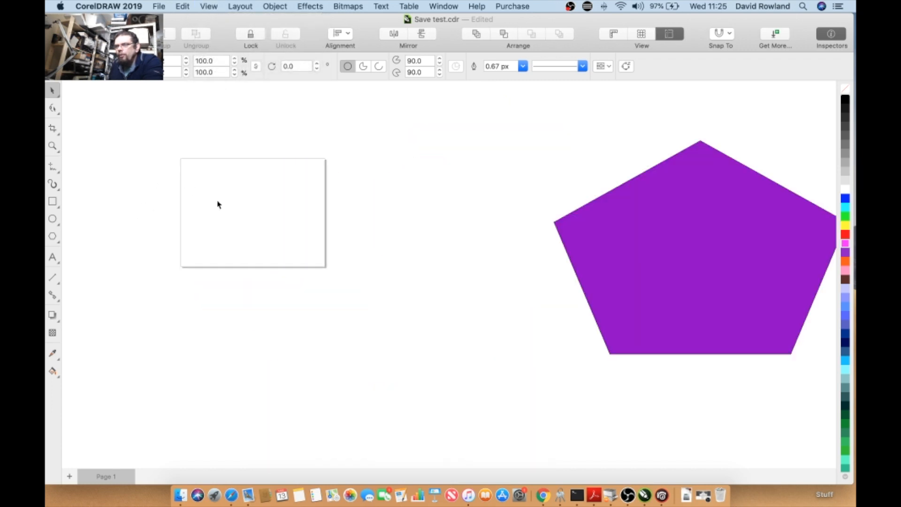
{"action": "left_click", "coordinate": [206, 7]}
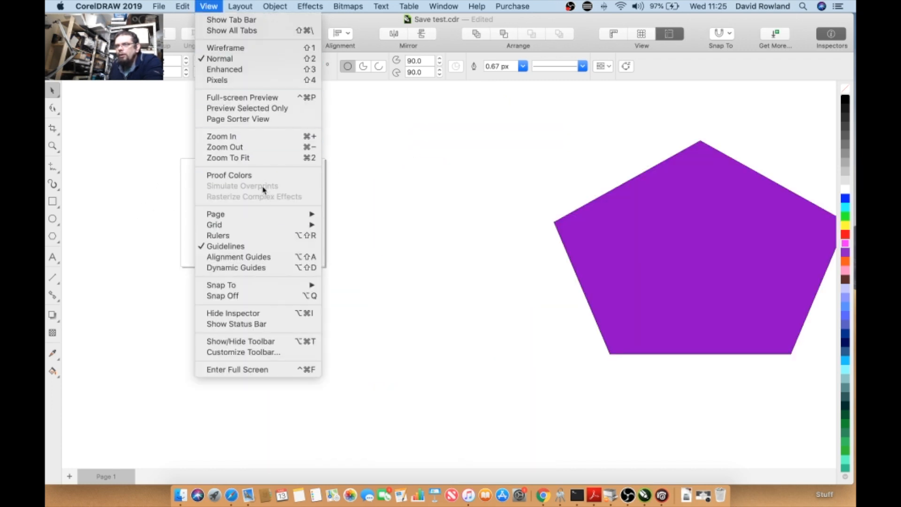
{"action": "mouse_move", "coordinate": [269, 215]}
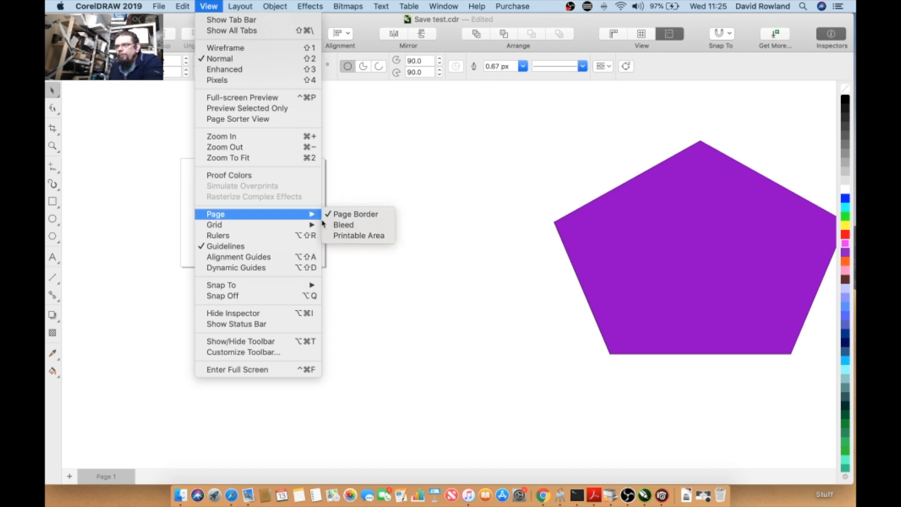
{"action": "left_click", "coordinate": [339, 225]}
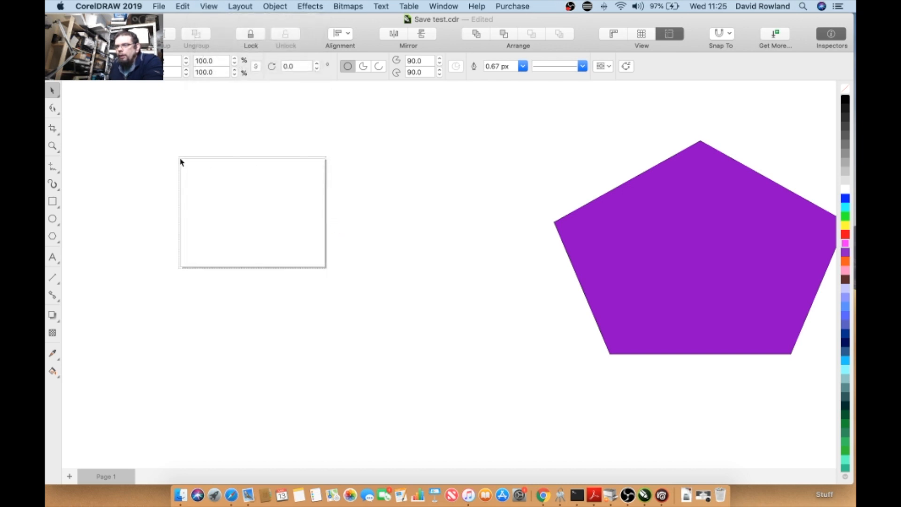
- Zoom in further on the page and turn on the Printable Area display
{"action": "scroll", "coordinate": [180, 162], "scroll_direction": "up", "scroll_amount": 2}
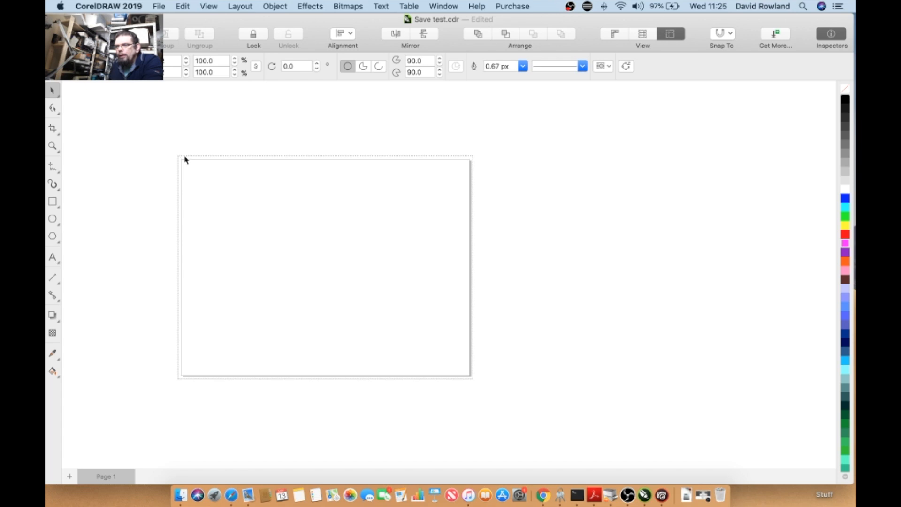
{"action": "left_click", "coordinate": [207, 7]}
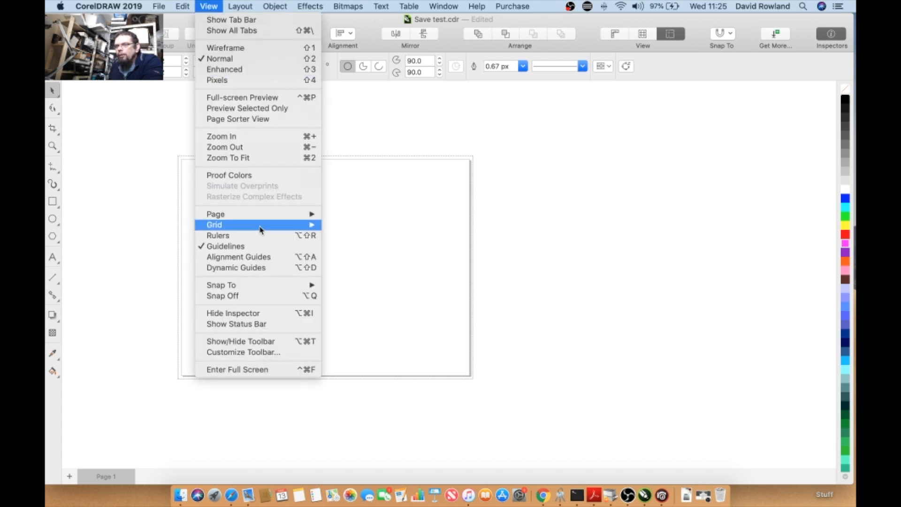
{"action": "mouse_move", "coordinate": [266, 219]}
{"action": "left_click", "coordinate": [340, 235]}
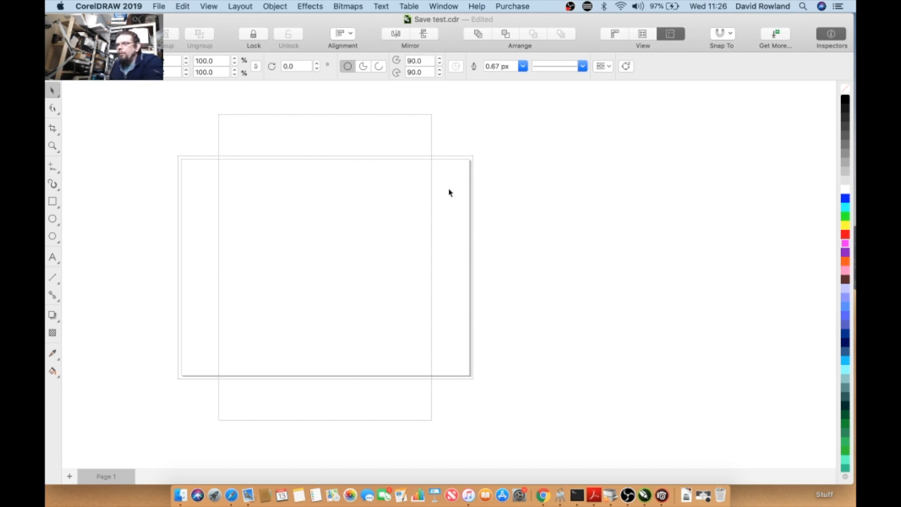
- Deselect everything and set the page orientation to portrait
{"action": "left_click", "coordinate": [181, 185]}
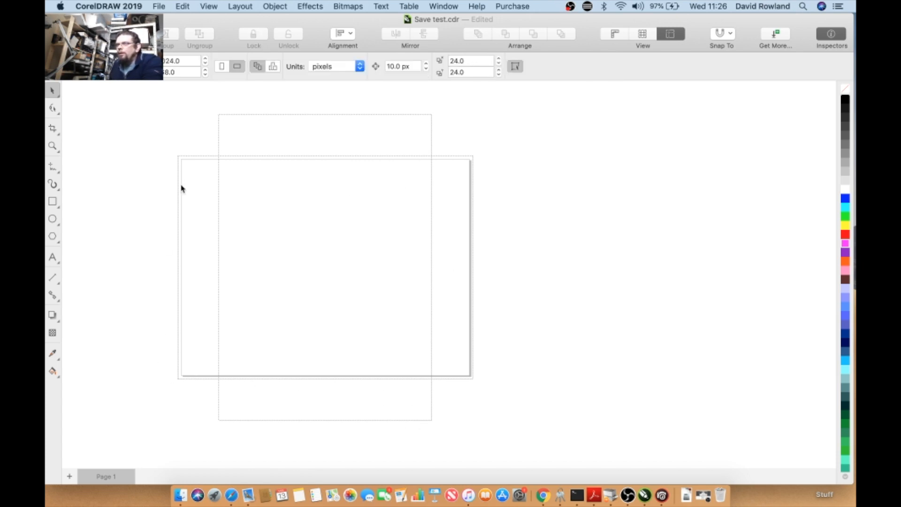
{"action": "left_click", "coordinate": [222, 68]}
{"action": "left_click", "coordinate": [236, 68]}
{"action": "left_click", "coordinate": [223, 68]}
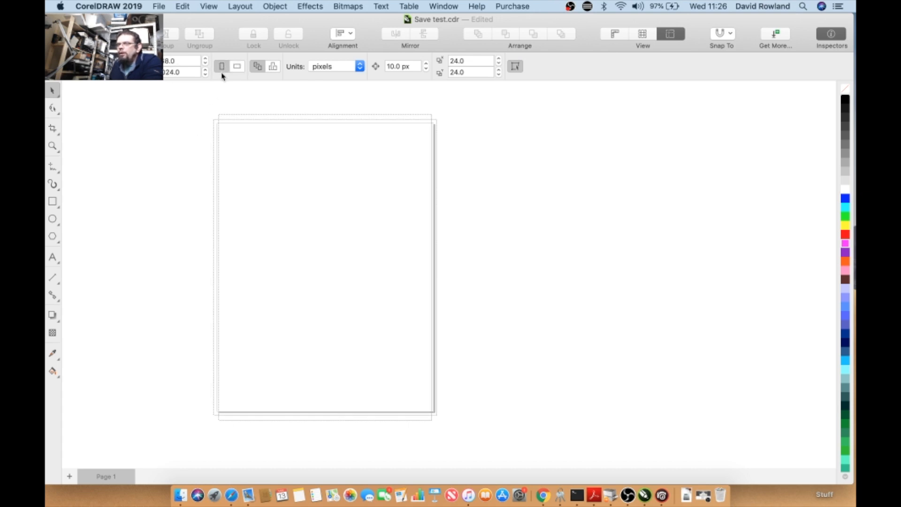
- Open Imposition Tools, inspect its Position and Imposition settings, and cancel the dialog
{"action": "left_click", "coordinate": [158, 7]}
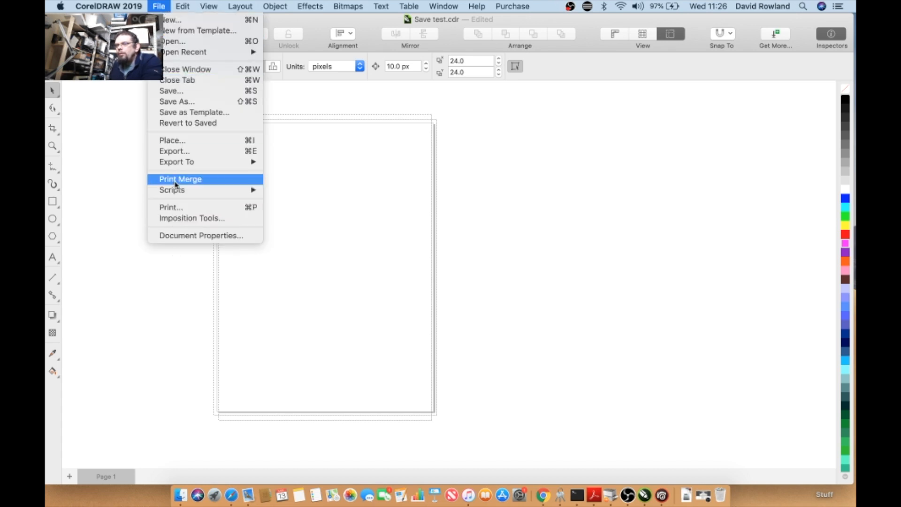
{"action": "mouse_move", "coordinate": [174, 167]}
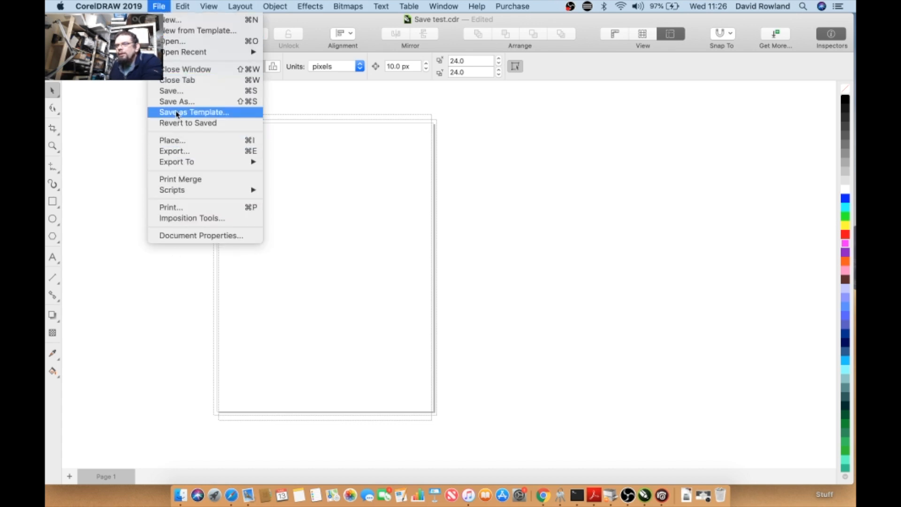
{"action": "left_click", "coordinate": [197, 217]}
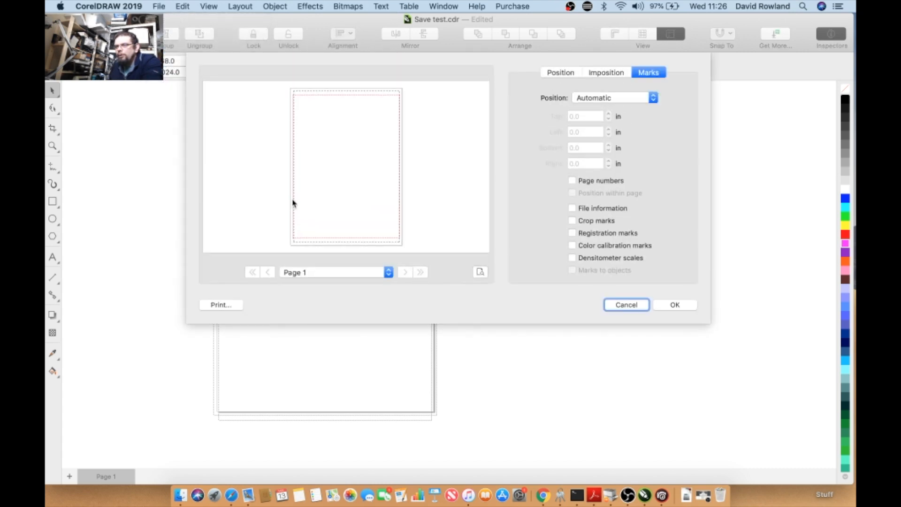
{"action": "left_click", "coordinate": [576, 73]}
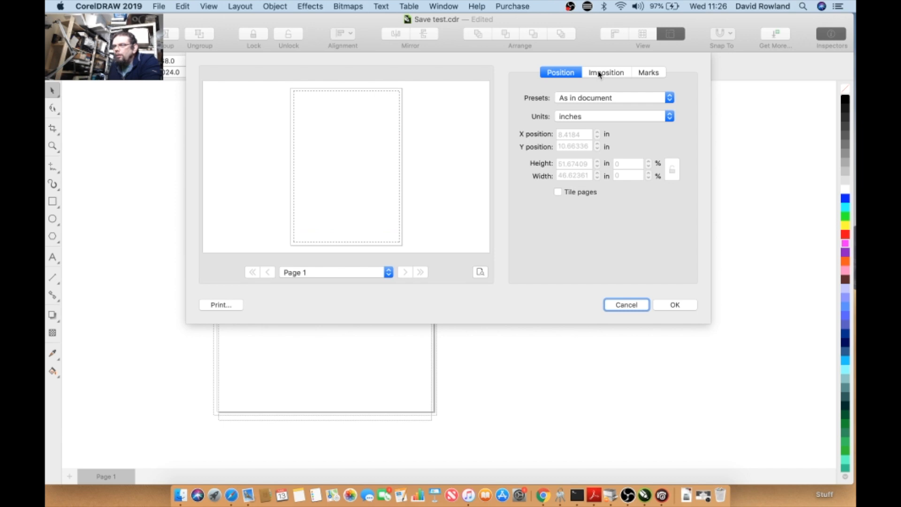
{"action": "left_click", "coordinate": [599, 73]}
{"action": "left_click", "coordinate": [568, 73]}
{"action": "left_click", "coordinate": [580, 97]}
{"action": "left_click", "coordinate": [580, 97]}
{"action": "left_click", "coordinate": [631, 304]}
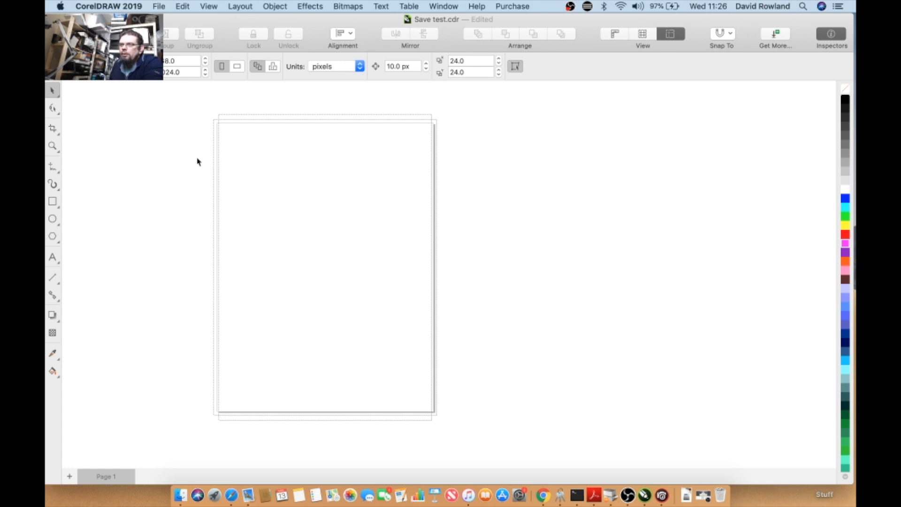
- Turn off the Bleed and Printable Area page displays
{"action": "left_click", "coordinate": [209, 7]}
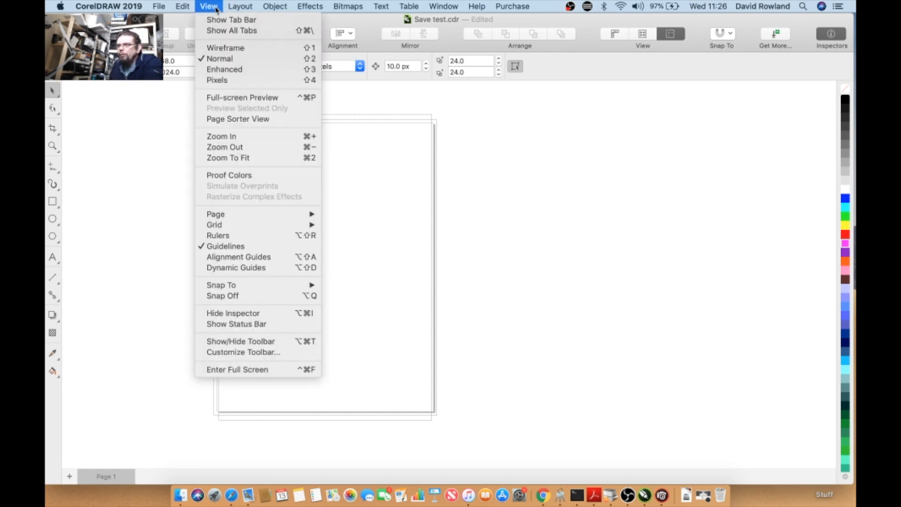
{"action": "left_click", "coordinate": [216, 8]}
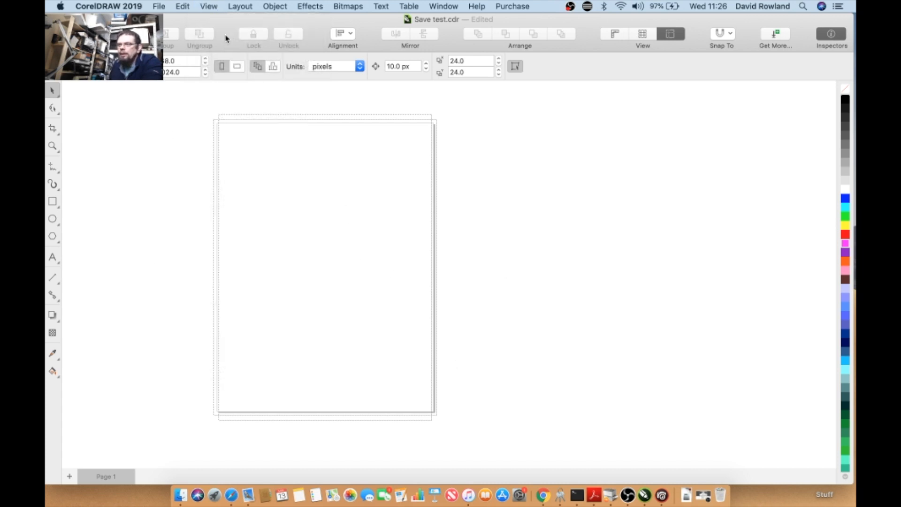
{"action": "left_click", "coordinate": [203, 7]}
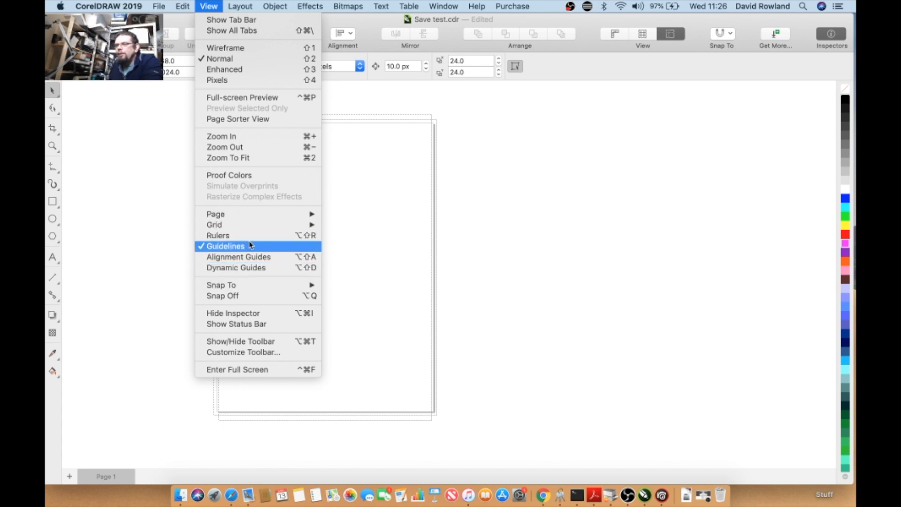
{"action": "mouse_move", "coordinate": [249, 217]}
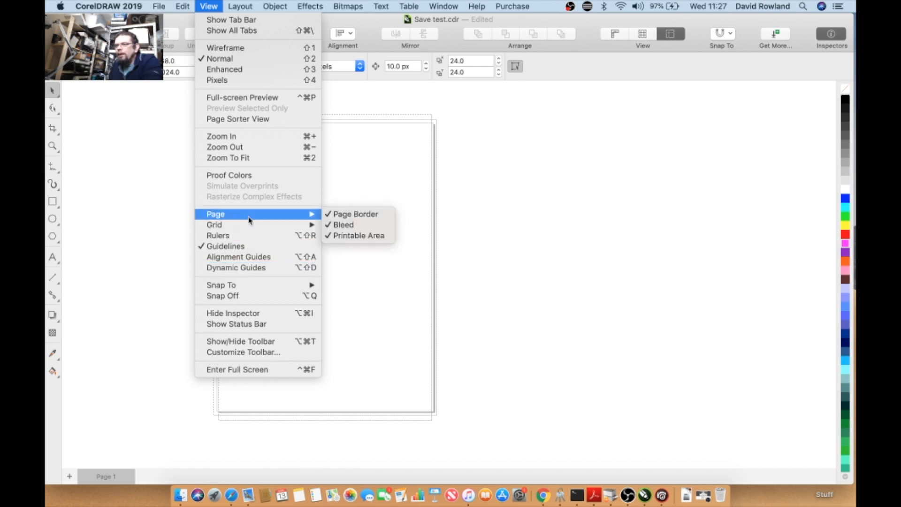
{"action": "left_click", "coordinate": [361, 226]}
{"action": "left_click", "coordinate": [209, 6]}
{"action": "mouse_move", "coordinate": [264, 212]}
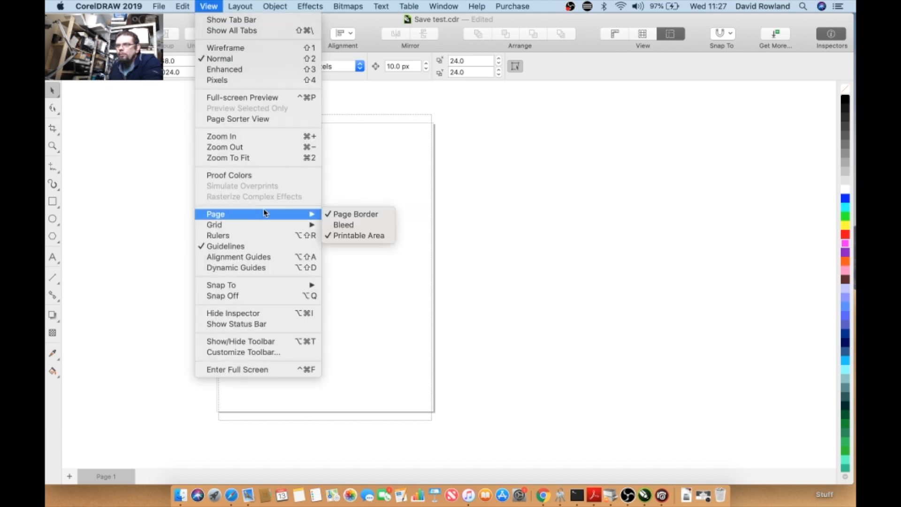
{"action": "left_click", "coordinate": [347, 236]}
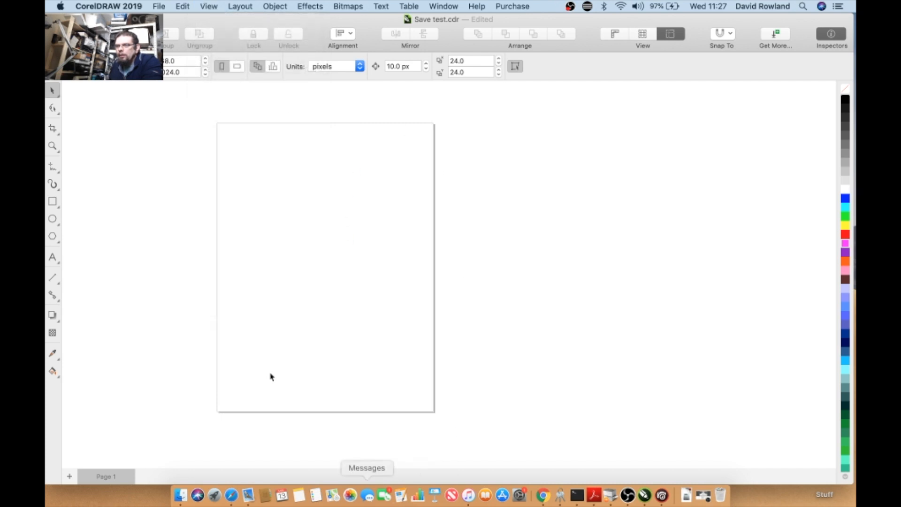
- Show the document grid on the canvas
{"action": "left_click", "coordinate": [199, 7]}
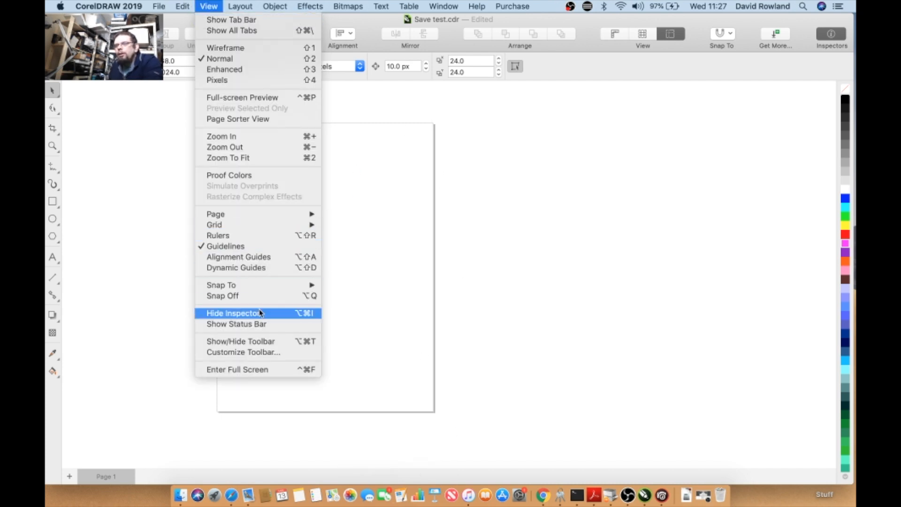
{"action": "mouse_move", "coordinate": [264, 230]}
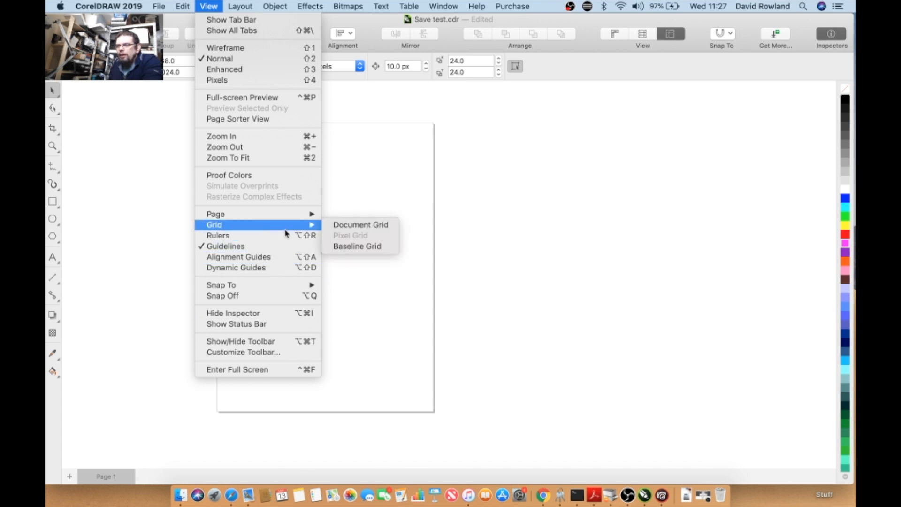
{"action": "left_click", "coordinate": [348, 225]}
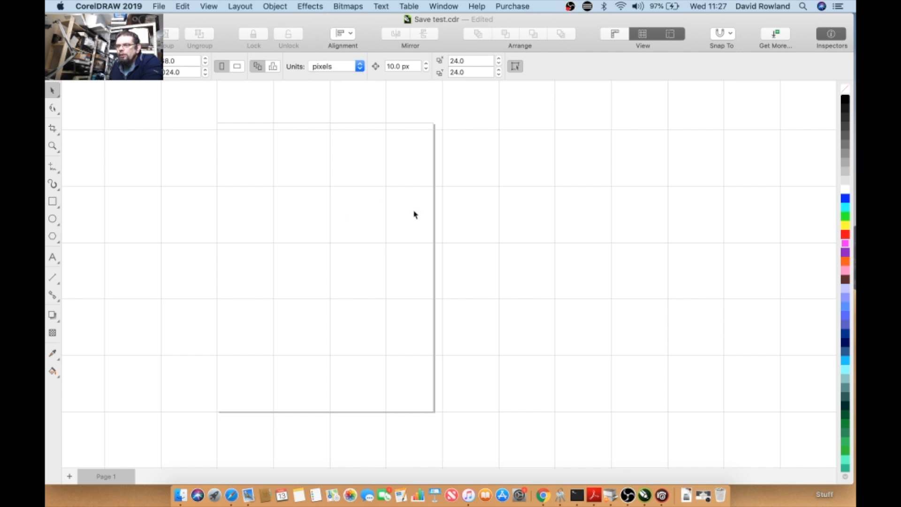
- Show the baseline grid on the page
{"action": "left_click", "coordinate": [207, 7]}
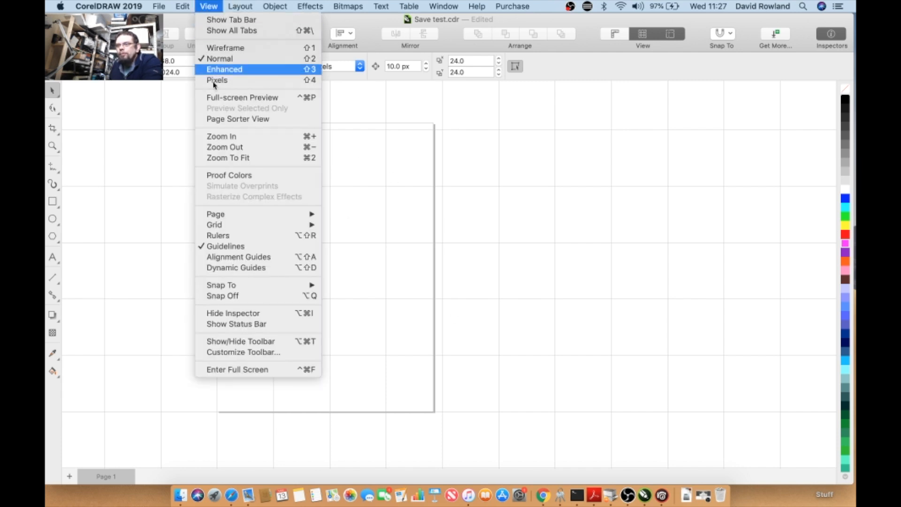
{"action": "mouse_move", "coordinate": [247, 215]}
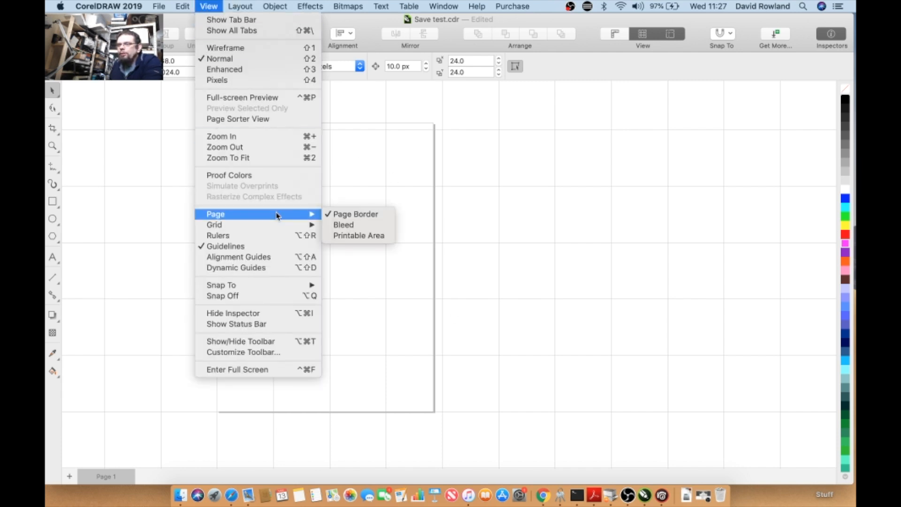
{"action": "mouse_move", "coordinate": [268, 226]}
{"action": "left_click", "coordinate": [353, 247]}
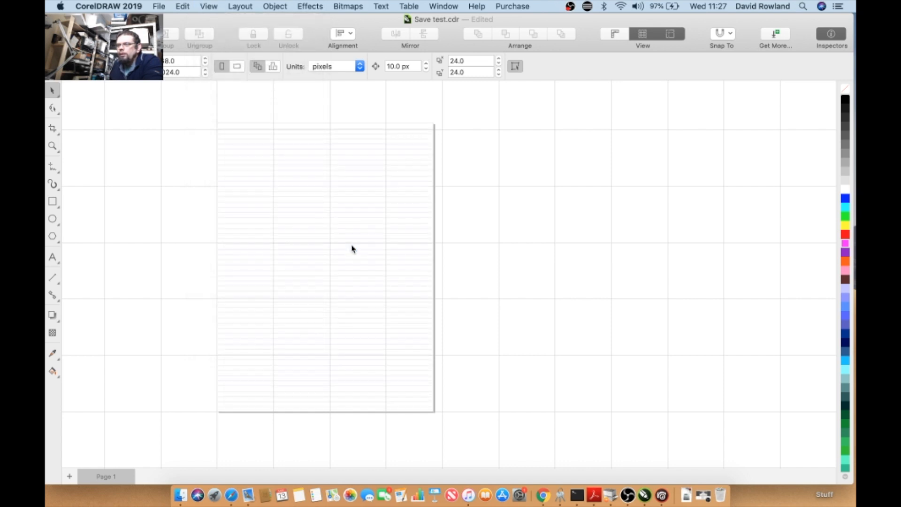
- Turn off both the document grid and the baseline grid
{"action": "left_click", "coordinate": [209, 6]}
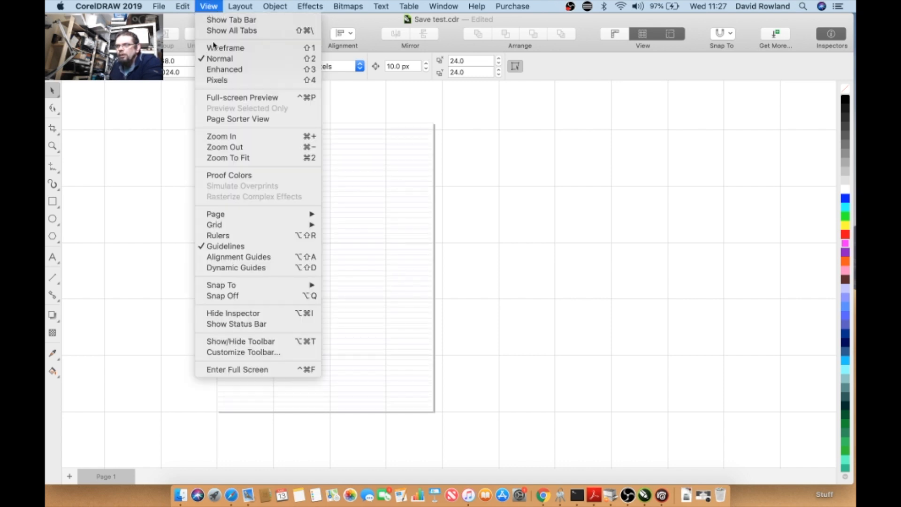
{"action": "mouse_move", "coordinate": [302, 226]}
{"action": "left_click", "coordinate": [359, 224]}
{"action": "left_click", "coordinate": [209, 7]}
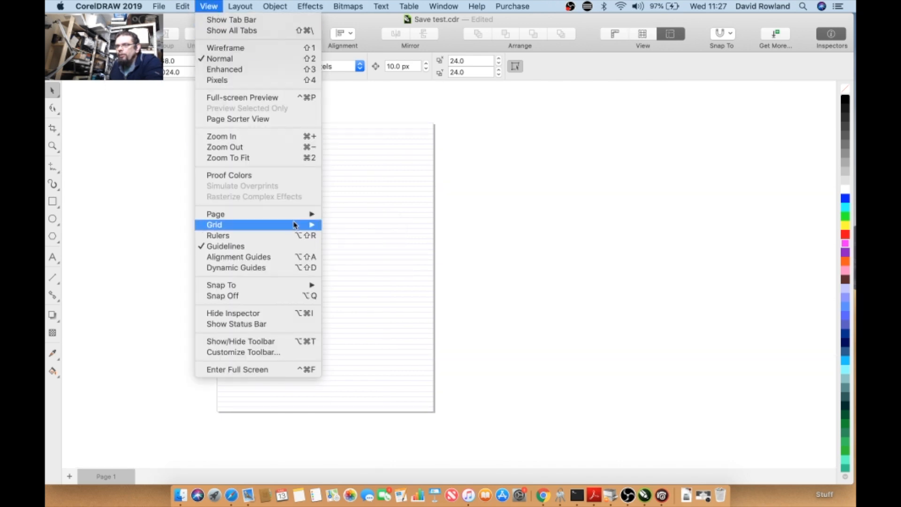
{"action": "mouse_move", "coordinate": [296, 224]}
{"action": "left_click", "coordinate": [347, 245]}
- Show the rulers and switch the document units to millimeters
{"action": "left_click", "coordinate": [200, 6]}
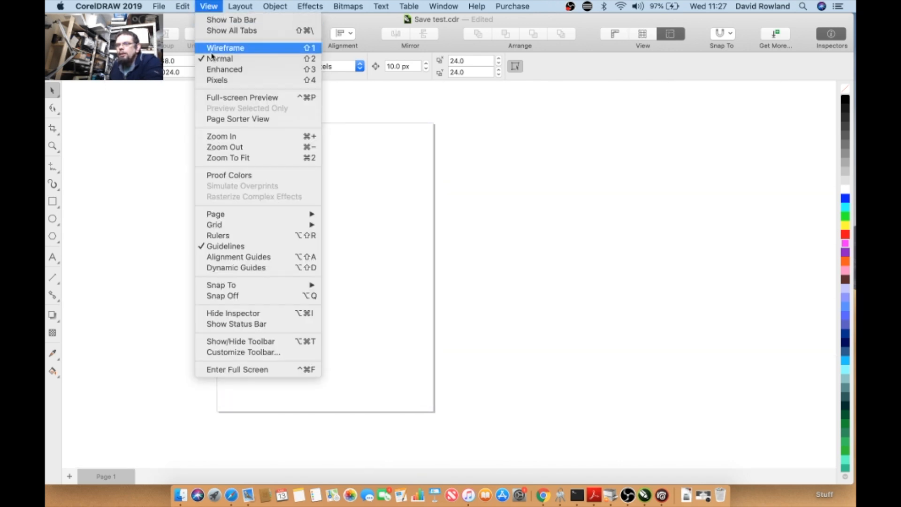
{"action": "left_click", "coordinate": [262, 237]}
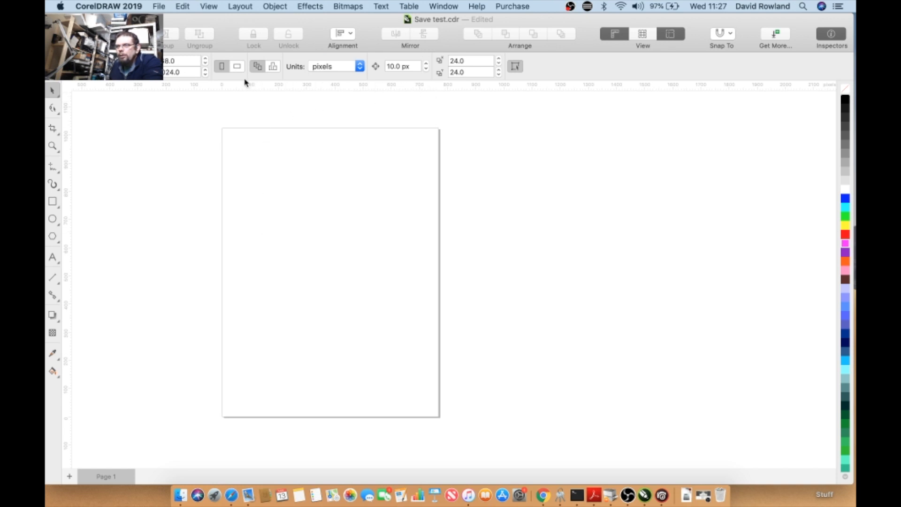
{"action": "left_click", "coordinate": [347, 67]}
{"action": "left_click", "coordinate": [339, 36]}
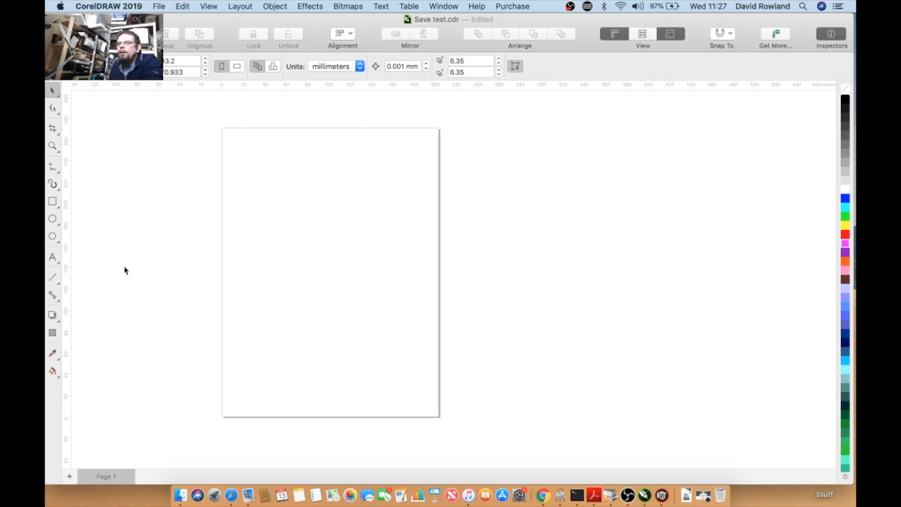
- Draw a rectangle starting at the page's lower-left corner with the Rectangle tool
{"action": "left_click", "coordinate": [53, 202]}
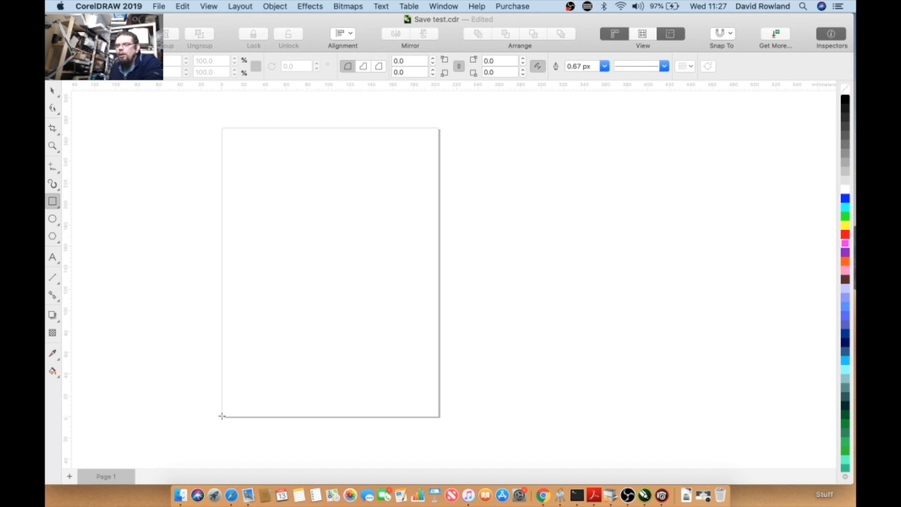
{"action": "left_click_drag", "start_coordinate": [222, 416], "coordinate": [319, 310]}
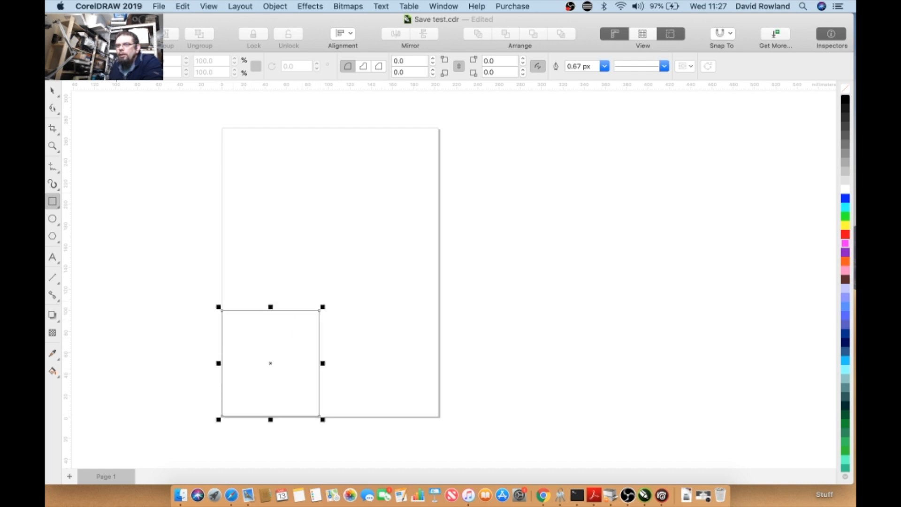
- Reapply the rectangle's position settings several times and undo the last change
{"action": "left_click", "coordinate": [165, 62]}
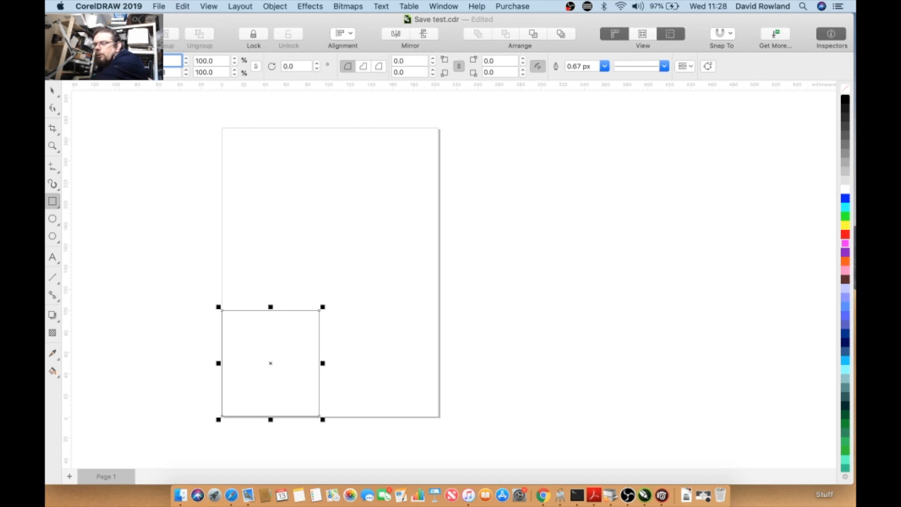
{"action": "key", "text": "Return"}
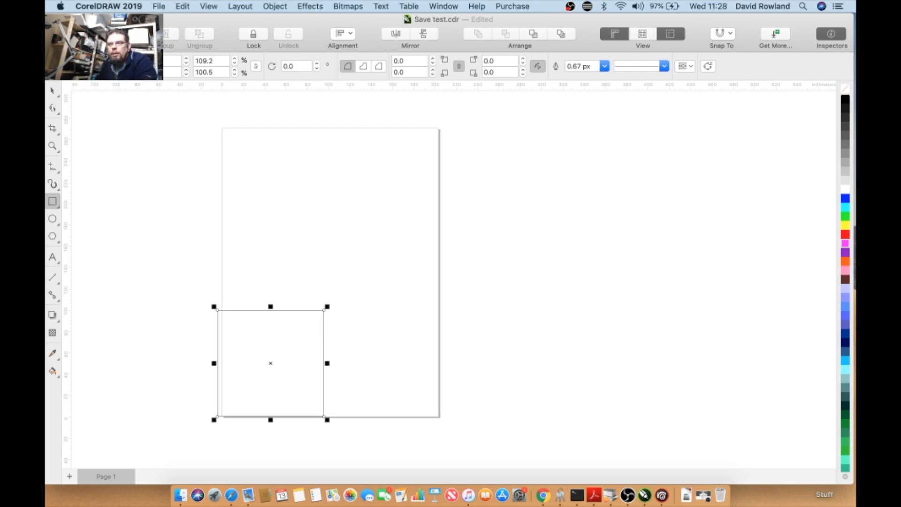
{"action": "key", "text": "Return"}
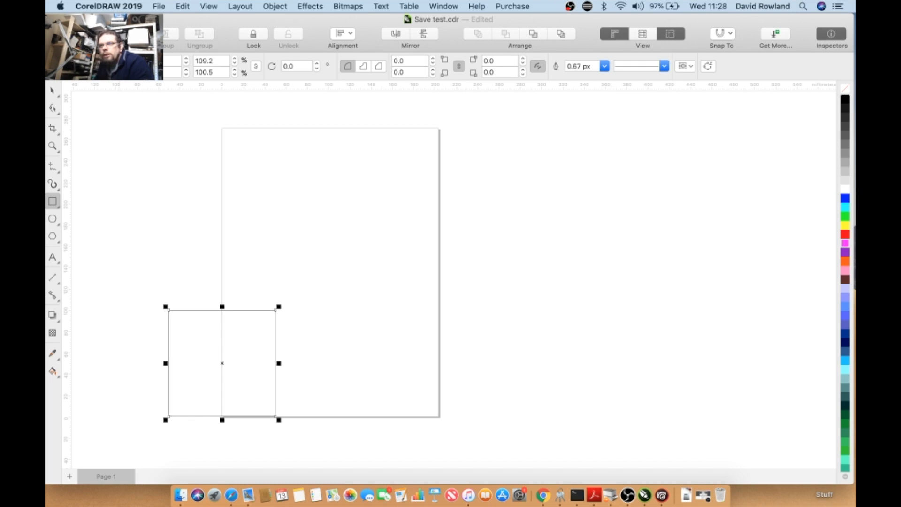
{"action": "key", "text": "Return"}
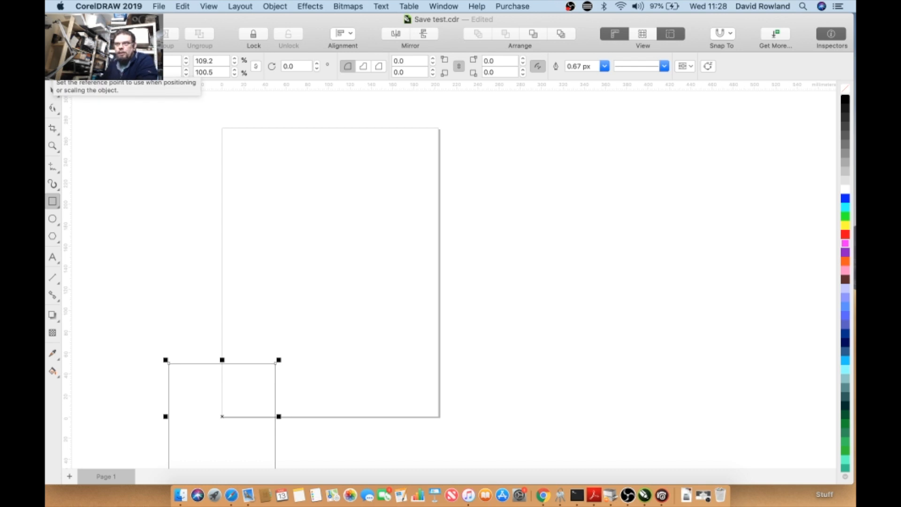
{"action": "key", "text": "Return"}
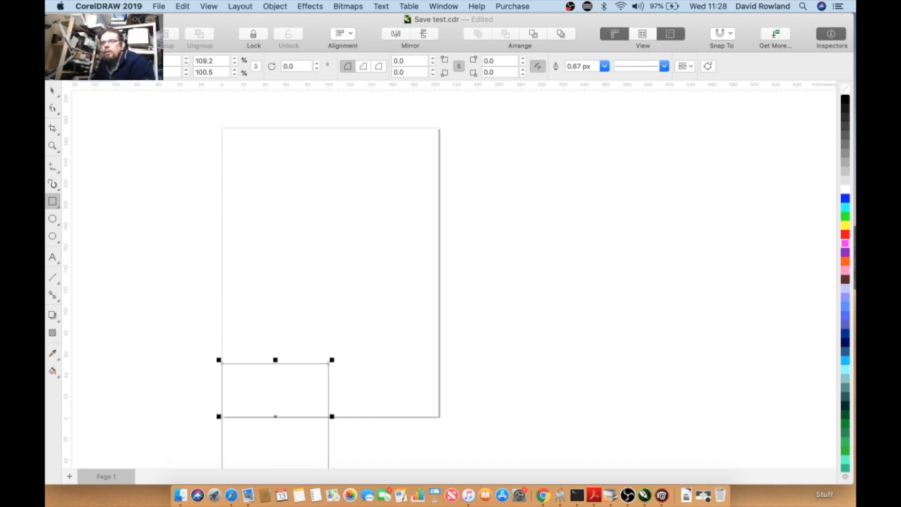
{"action": "key", "text": "Return"}
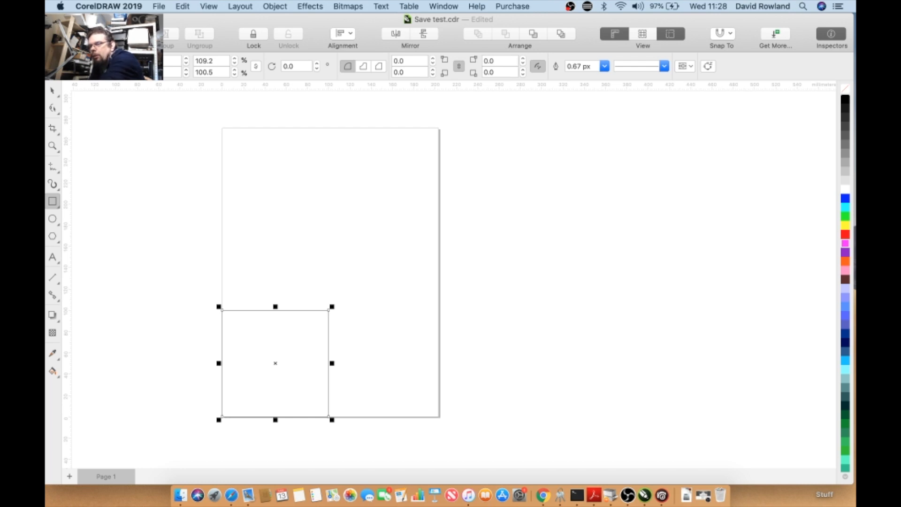
{"action": "key", "text": "super+z"}
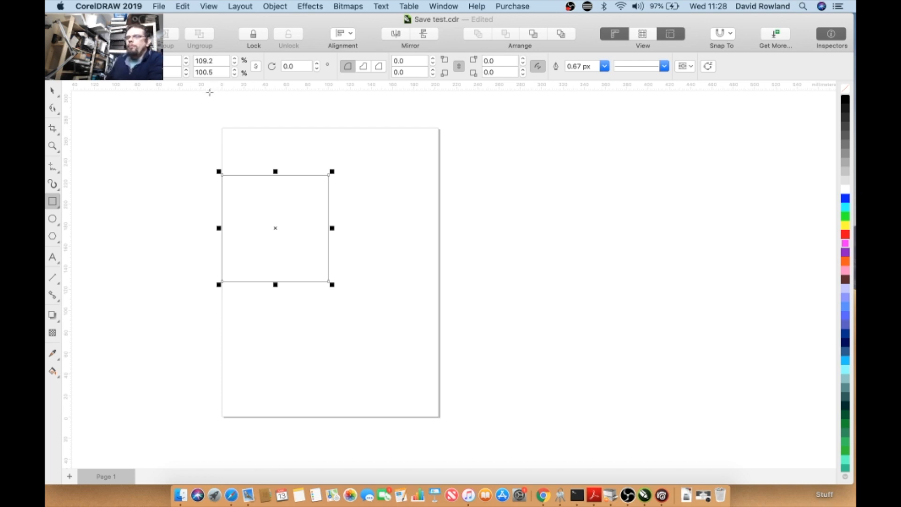
- Drag a vertical guideline from the ruler to just left of the page
{"action": "left_click", "coordinate": [209, 6]}
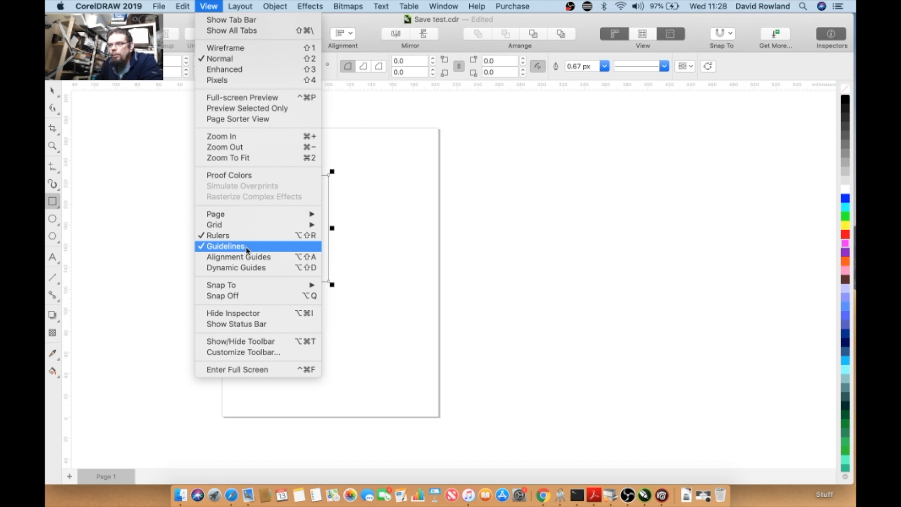
{"action": "left_click", "coordinate": [135, 245]}
{"action": "left_click_drag", "start_coordinate": [67, 196], "coordinate": [192, 221]}
- Switch to the Pick tool and move the rectangle toward the page's upper-left area
{"action": "left_click", "coordinate": [237, 189]}
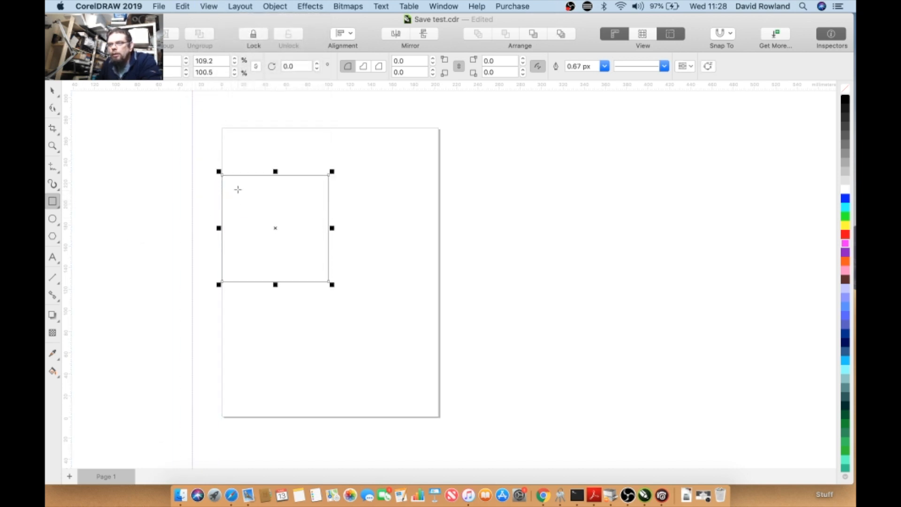
{"action": "left_click", "coordinate": [57, 93]}
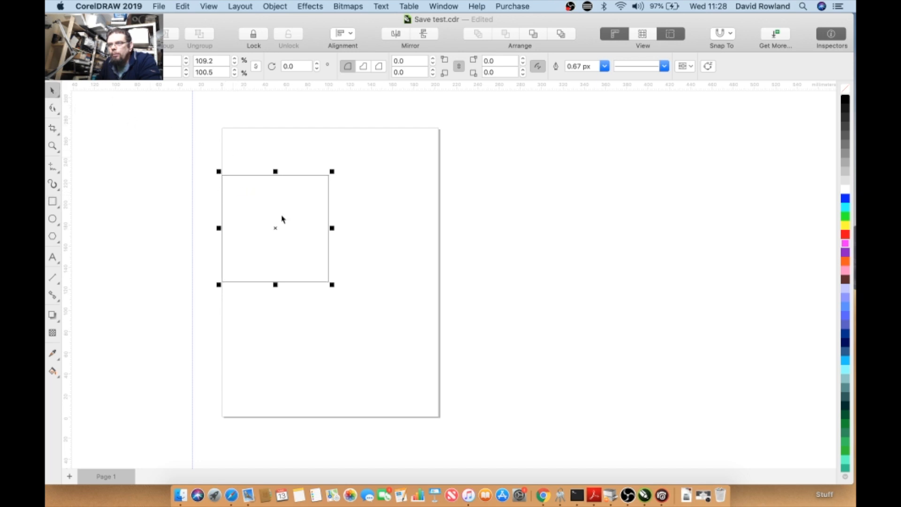
{"action": "left_click_drag", "start_coordinate": [221, 203], "coordinate": [254, 170]}
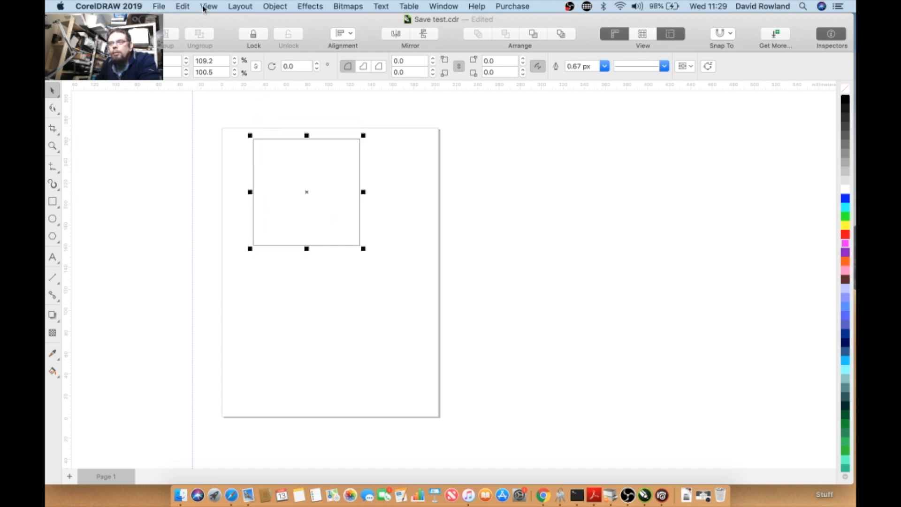
- Turn snapping off and move the rectangle left toward the page edge
{"action": "left_click", "coordinate": [204, 8]}
{"action": "mouse_move", "coordinate": [272, 288]}
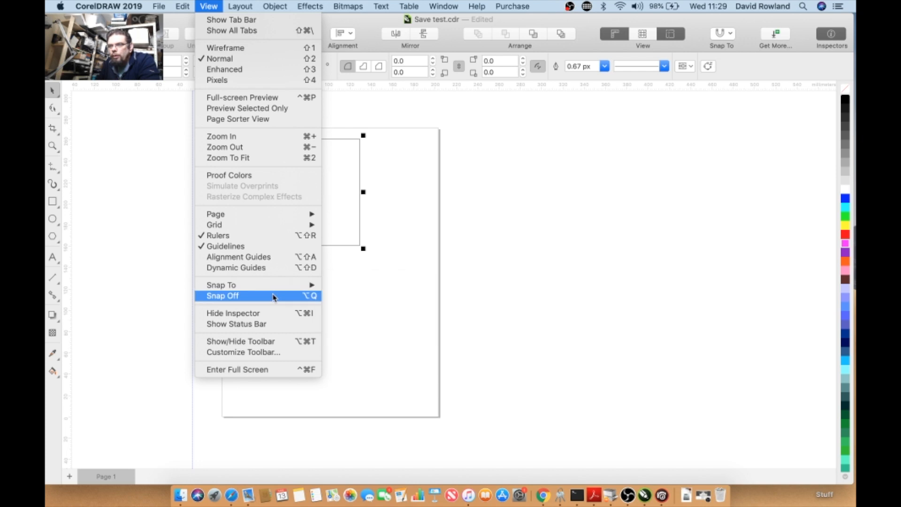
{"action": "left_click", "coordinate": [273, 296]}
{"action": "left_click_drag", "start_coordinate": [252, 211], "coordinate": [232, 226]}
- Turn snapping back on and enable snapping to guidelines
{"action": "left_click", "coordinate": [205, 6]}
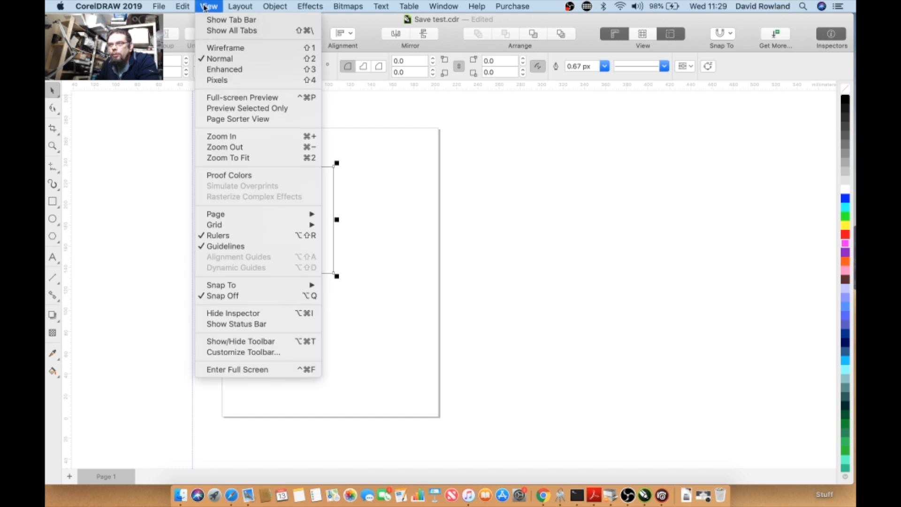
{"action": "left_click", "coordinate": [257, 296]}
{"action": "left_click", "coordinate": [208, 6]}
{"action": "mouse_move", "coordinate": [281, 287]}
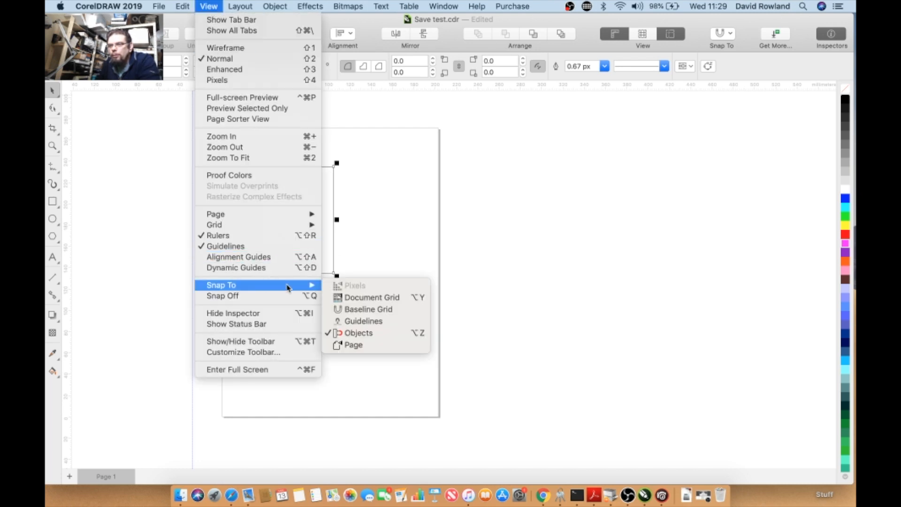
{"action": "left_click", "coordinate": [352, 321]}
- Snap the rectangle against the vertical guideline and add a horizontal guideline above the page
{"action": "left_click_drag", "start_coordinate": [229, 199], "coordinate": [195, 175]}
{"action": "left_click_drag", "start_coordinate": [223, 89], "coordinate": [226, 118]}
{"action": "left_click", "coordinate": [213, 146]}
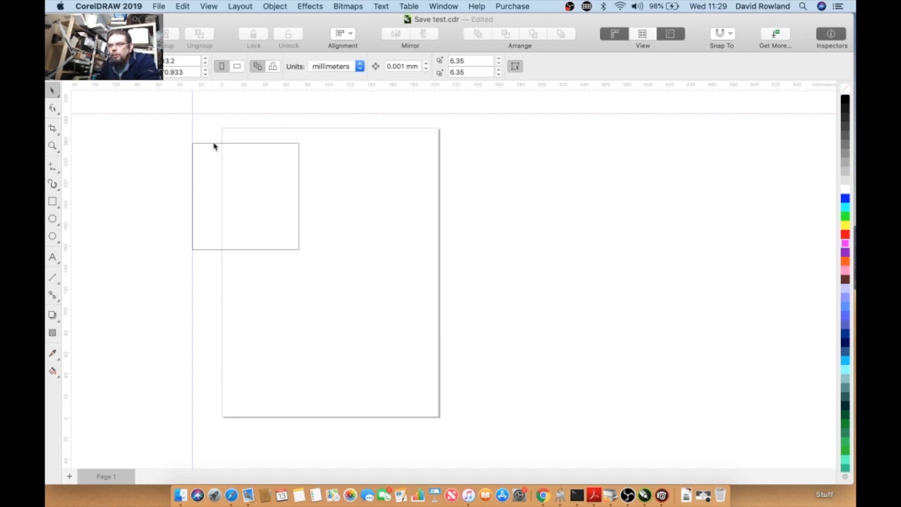
- Select the rectangle and snap its top edge to the horizontal guideline
{"action": "left_click", "coordinate": [212, 143]}
{"action": "left_click", "coordinate": [213, 142]}
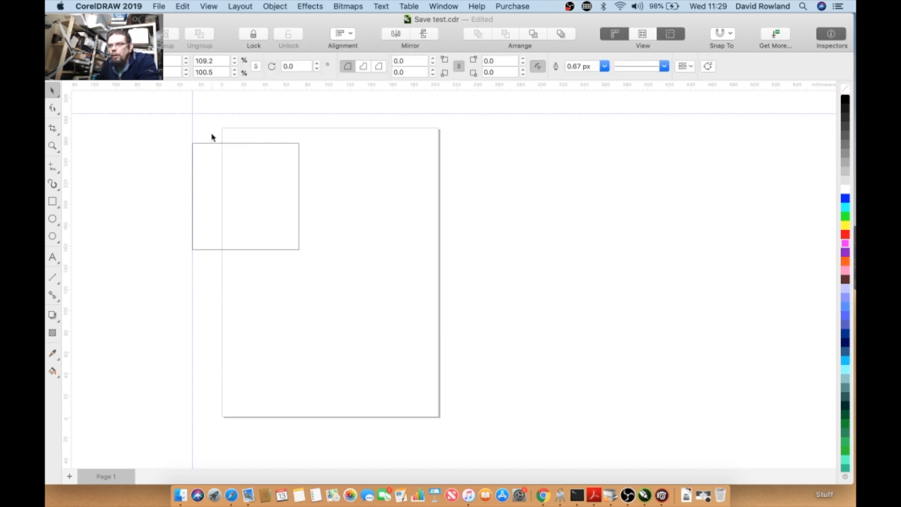
{"action": "left_click", "coordinate": [214, 144]}
{"action": "left_click_drag", "start_coordinate": [214, 144], "coordinate": [213, 114]}
{"action": "left_click", "coordinate": [190, 137]}
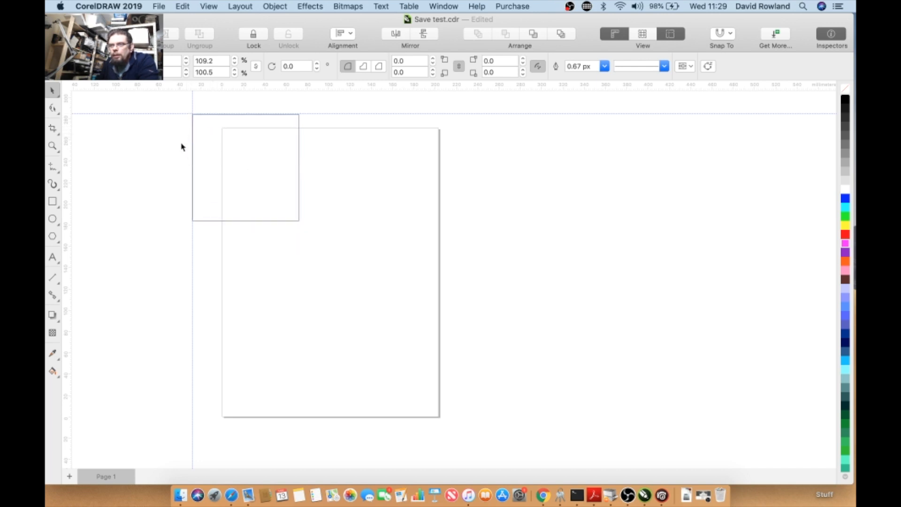
- Zoom in and realign the rectangle's top edge with the horizontal guideline
{"action": "left_click", "coordinate": [216, 118]}
{"action": "scroll", "coordinate": [191, 126], "scroll_direction": "up", "scroll_amount": 5}
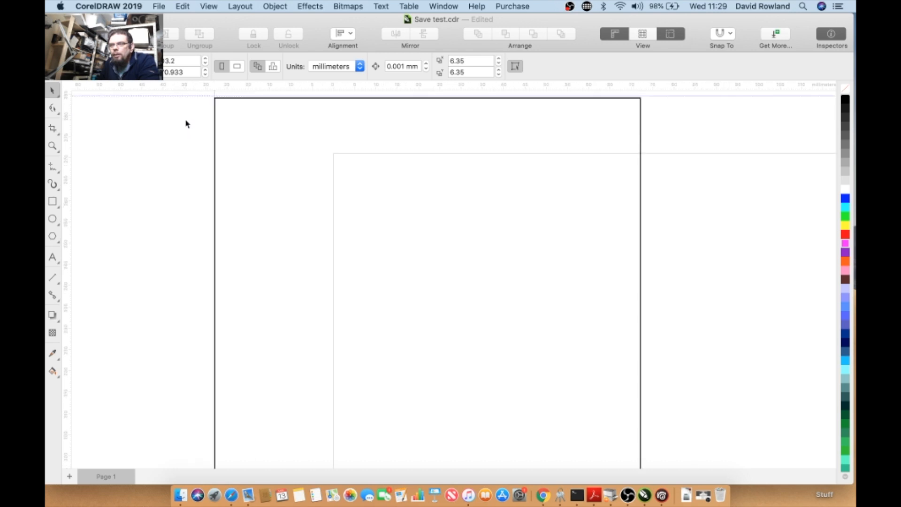
{"action": "scroll", "coordinate": [209, 106], "scroll_direction": "up", "scroll_amount": 3}
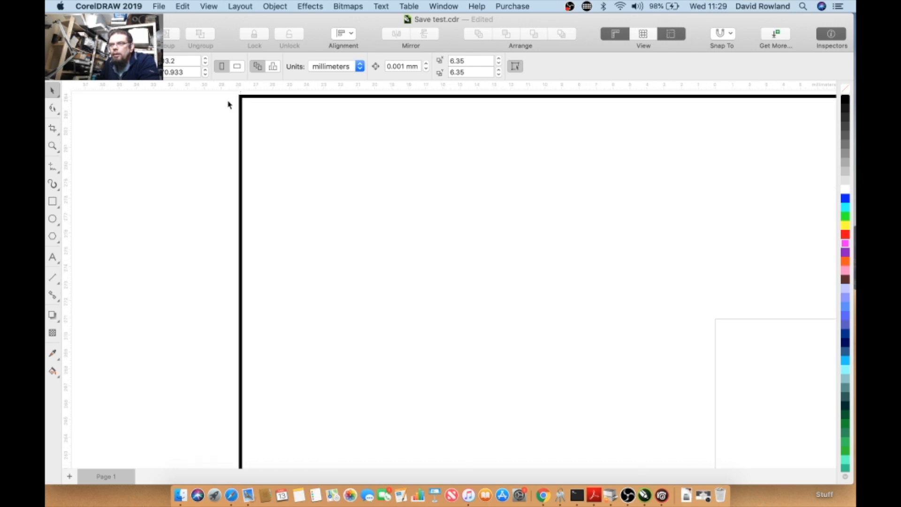
{"action": "left_click_drag", "start_coordinate": [252, 98], "coordinate": [257, 116]}
{"action": "scroll", "coordinate": [260, 118], "scroll_direction": "down", "scroll_amount": 2}
{"action": "left_click", "coordinate": [252, 110]}
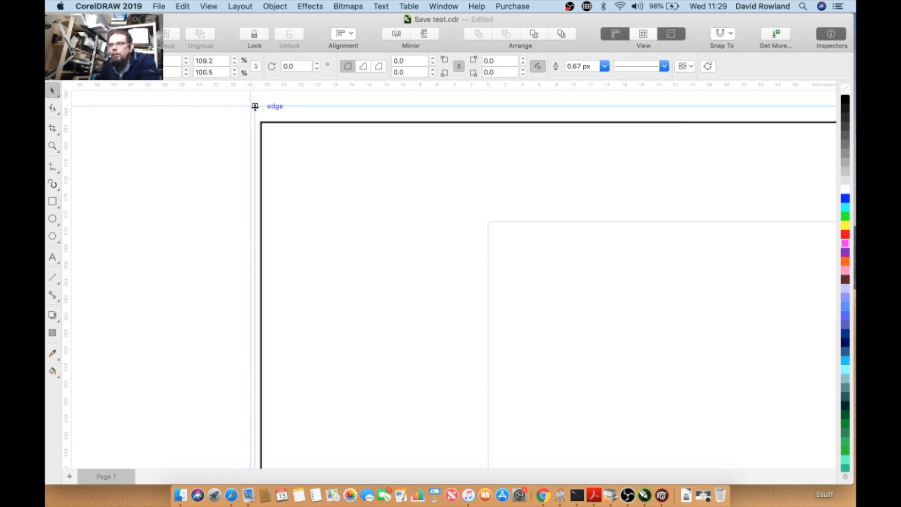
{"action": "left_click", "coordinate": [227, 161]}
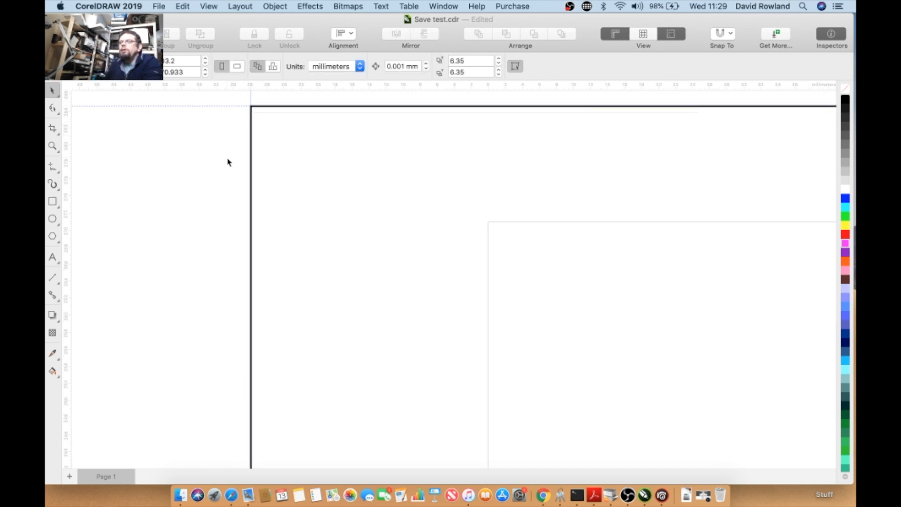
- Open the Guidelines inspector for the horizontal guideline and rotate it to about 16°
{"action": "scroll", "coordinate": [224, 164], "scroll_direction": "down", "scroll_amount": 2}
{"action": "scroll", "coordinate": [224, 164], "scroll_direction": "down", "scroll_amount": 2}
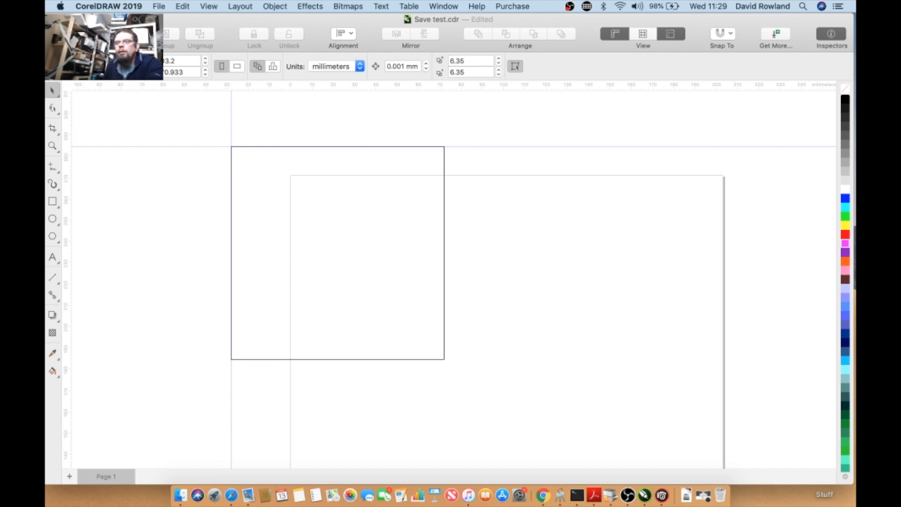
{"action": "left_click", "coordinate": [134, 147]}
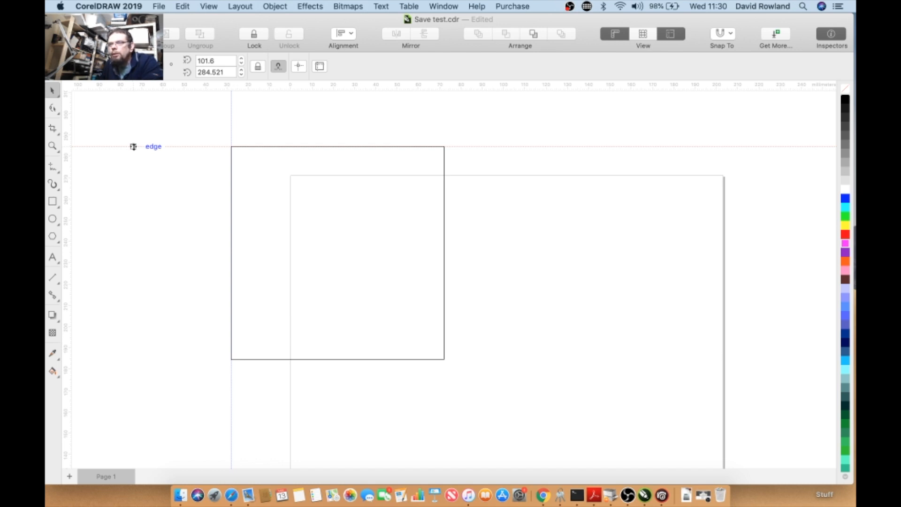
{"action": "right_click", "coordinate": [134, 146]}
{"action": "left_click", "coordinate": [131, 148]}
{"action": "double_click", "coordinate": [132, 147]}
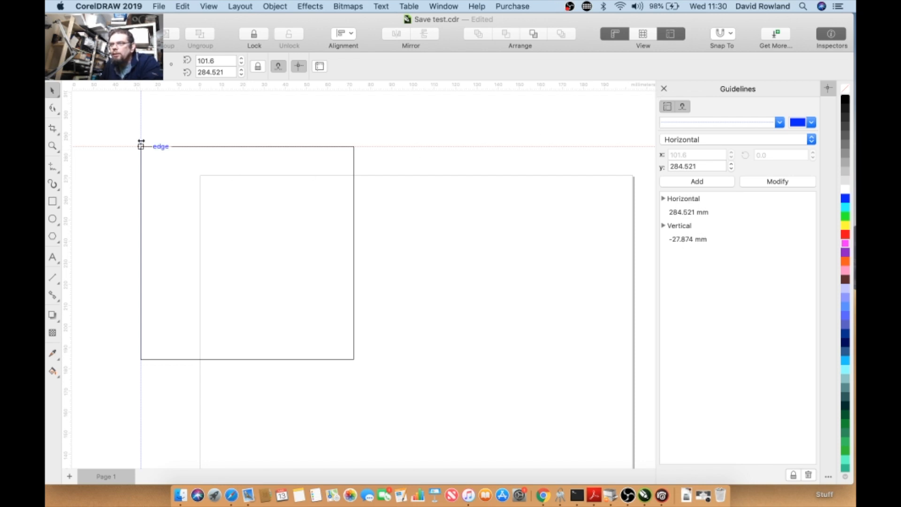
{"action": "left_click", "coordinate": [123, 146]}
{"action": "left_click_drag", "start_coordinate": [86, 147], "coordinate": [106, 235]}
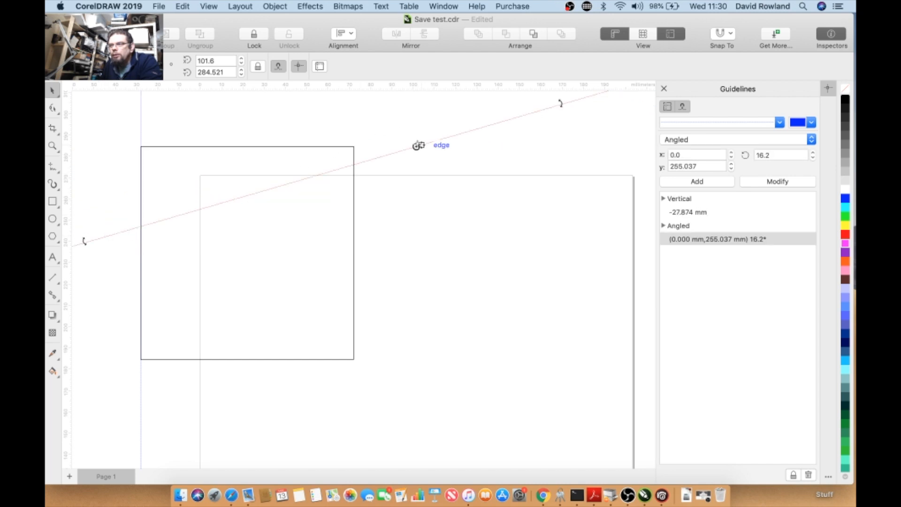
- Pivot the angled guideline around a new rotation centre to about 350° and then delete it
{"action": "left_click_drag", "start_coordinate": [417, 146], "coordinate": [188, 213]}
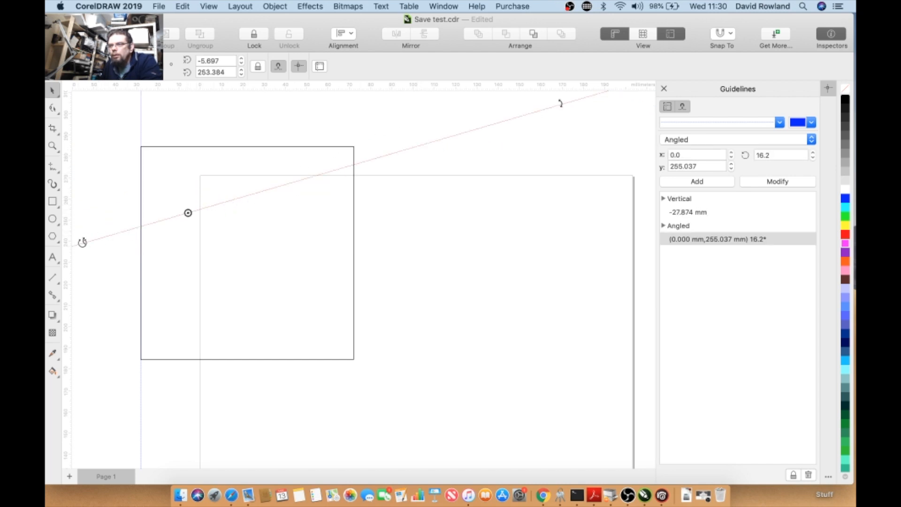
{"action": "left_click_drag", "start_coordinate": [84, 241], "coordinate": [84, 194]}
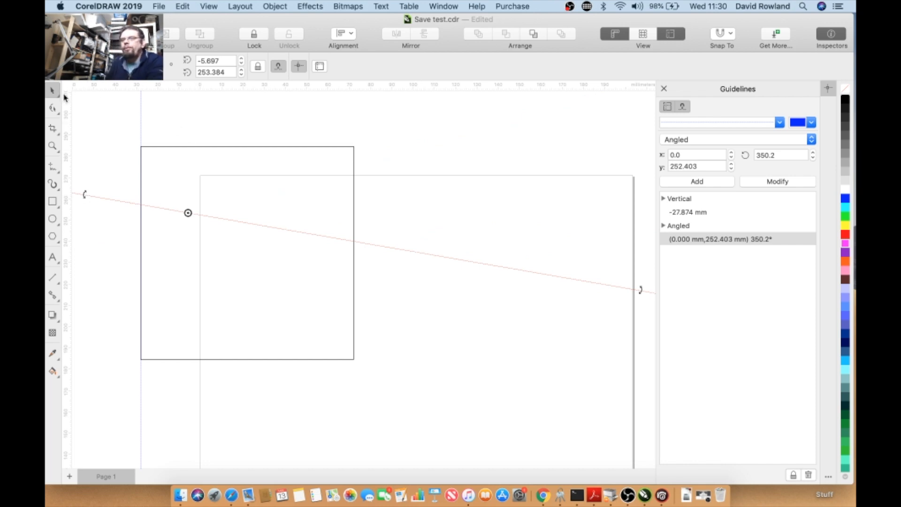
{"action": "key", "text": "Delete"}
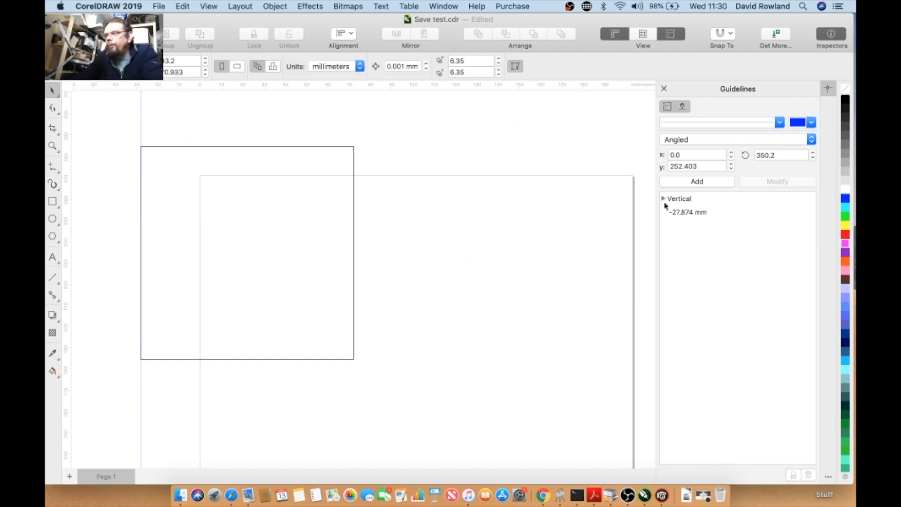
- Select the vertical guideline in the Guidelines inspector and move it to position 0 mm
{"action": "left_click", "coordinate": [684, 201]}
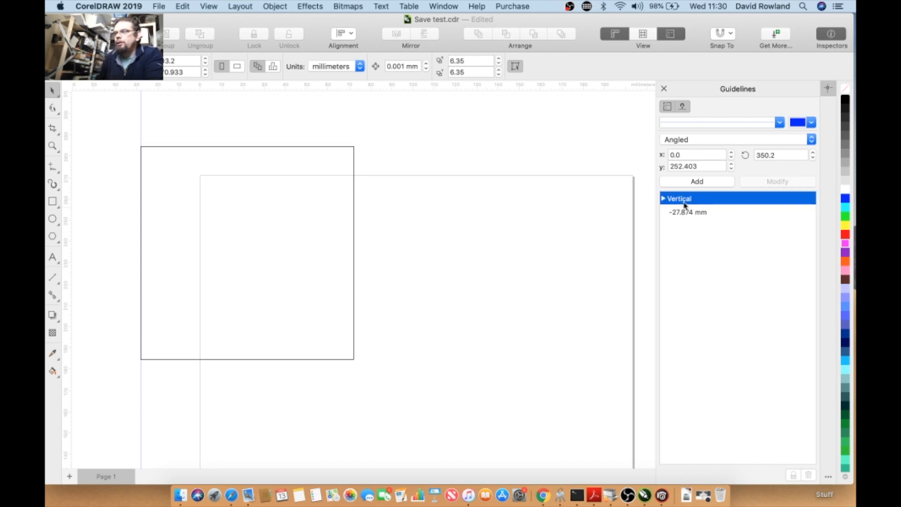
{"action": "left_click", "coordinate": [700, 213]}
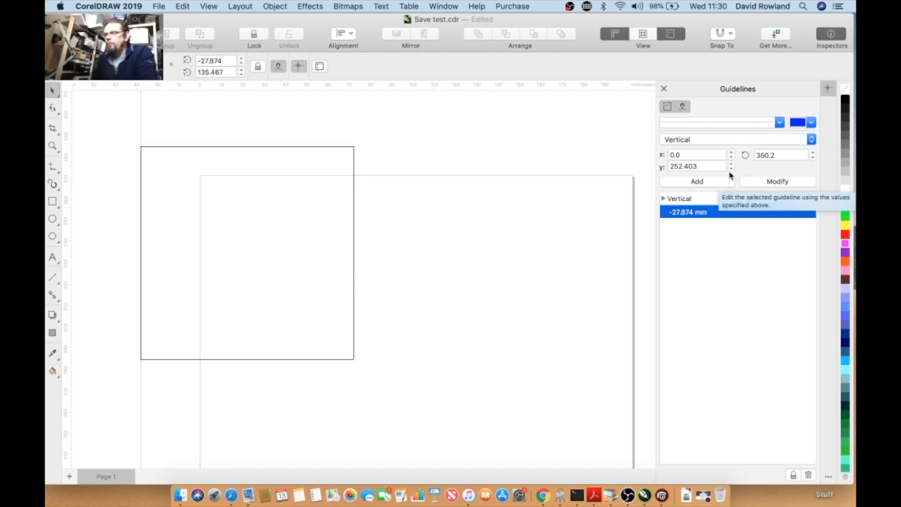
{"action": "left_click", "coordinate": [702, 169]}
{"action": "double_click", "coordinate": [702, 169]}
{"action": "type", "text": "0"}
{"action": "left_click", "coordinate": [754, 184]}
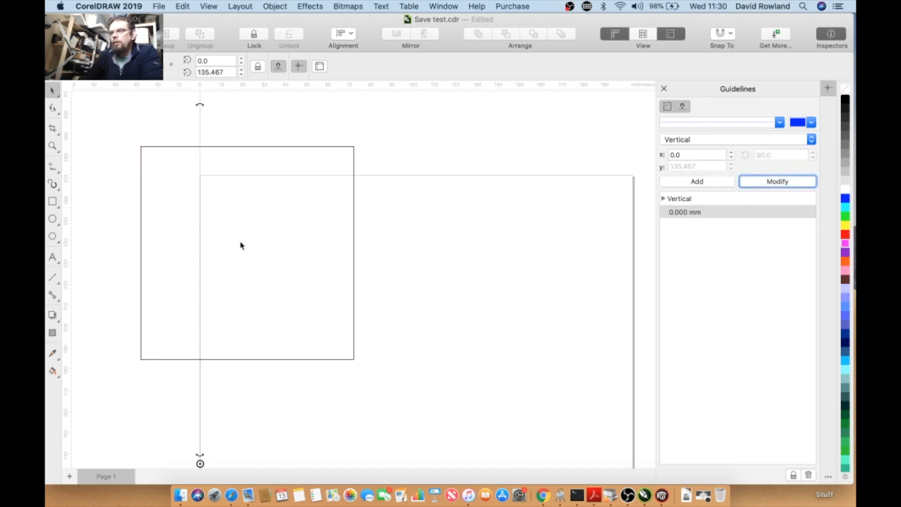
- Close the inspector and delete the vertical guideline directly on the canvas
{"action": "left_click", "coordinate": [664, 88]}
{"action": "right_click", "coordinate": [291, 127]}
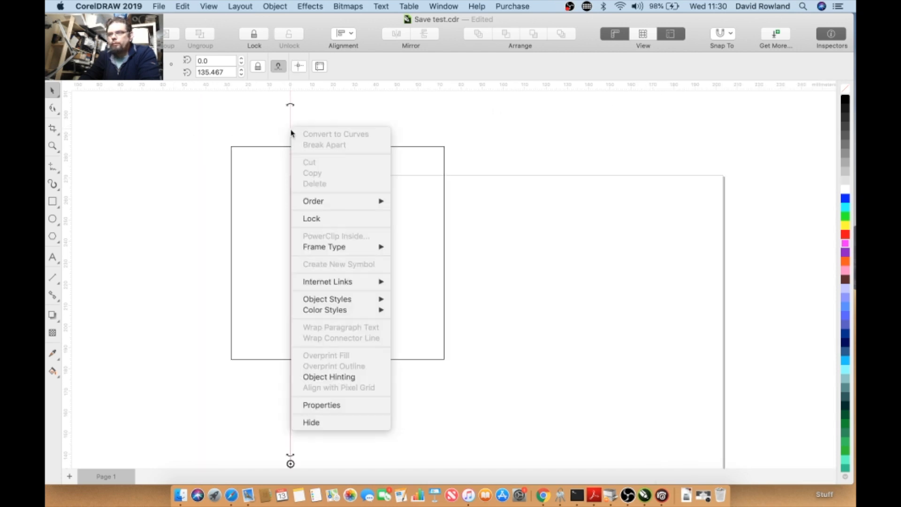
{"action": "left_click", "coordinate": [196, 119]}
{"action": "left_click", "coordinate": [290, 116]}
{"action": "key", "text": "Delete"}
{"action": "left_click", "coordinate": [263, 148]}
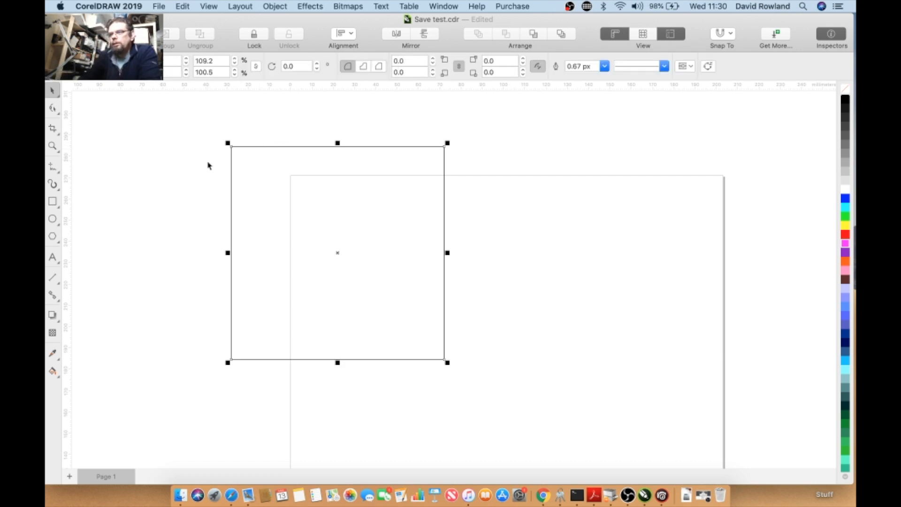
{"action": "scroll", "coordinate": [209, 164], "scroll_direction": "down", "scroll_amount": 3}
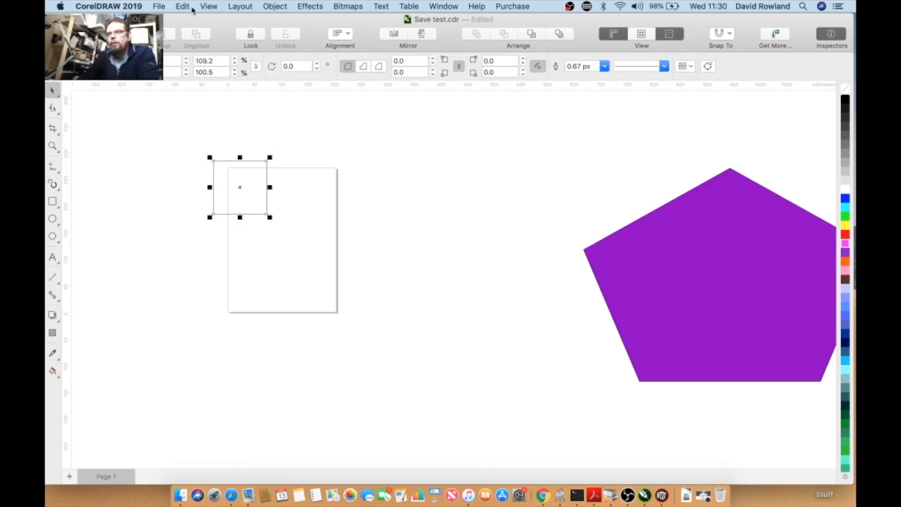
{"action": "left_click", "coordinate": [208, 6]}
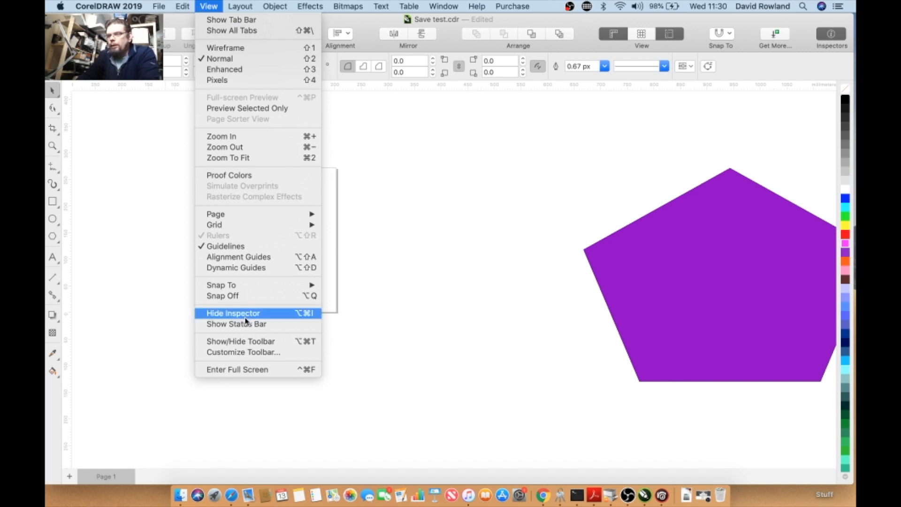
{"action": "left_click", "coordinate": [266, 317]}
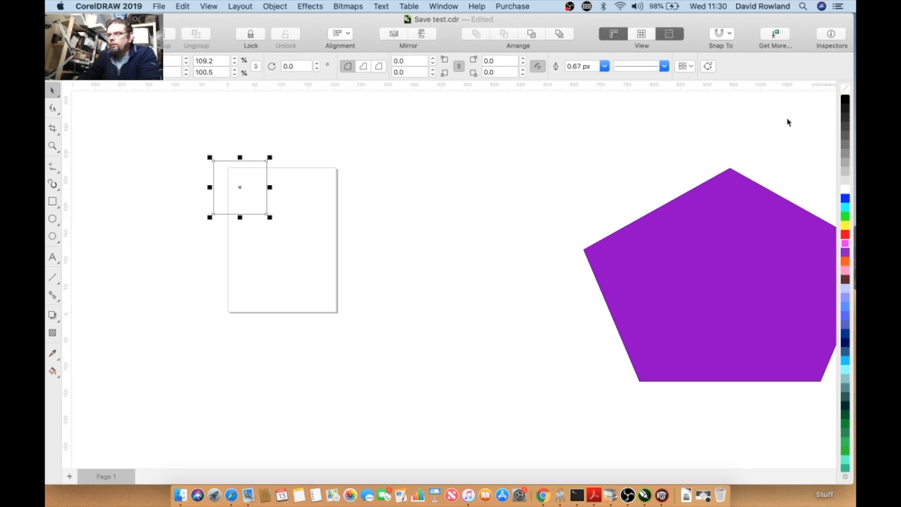
{"action": "left_click", "coordinate": [830, 36]}
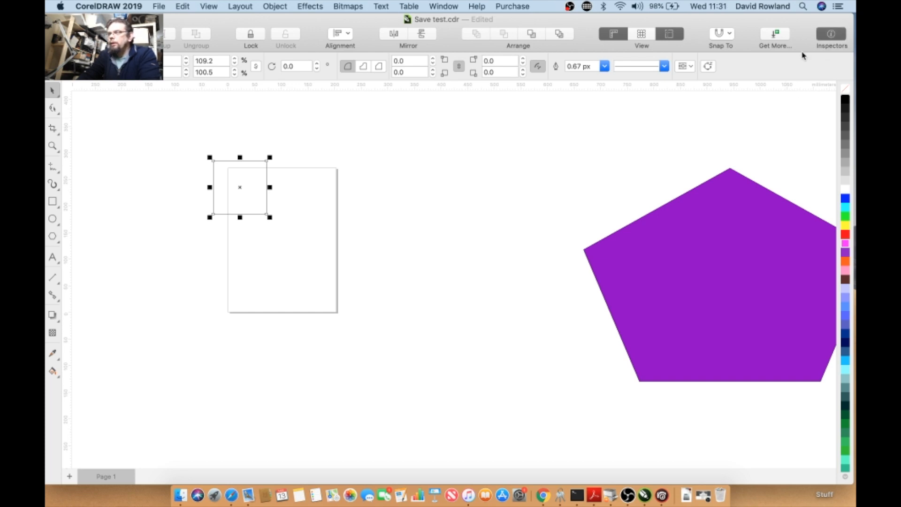
{"action": "left_click", "coordinate": [833, 37]}
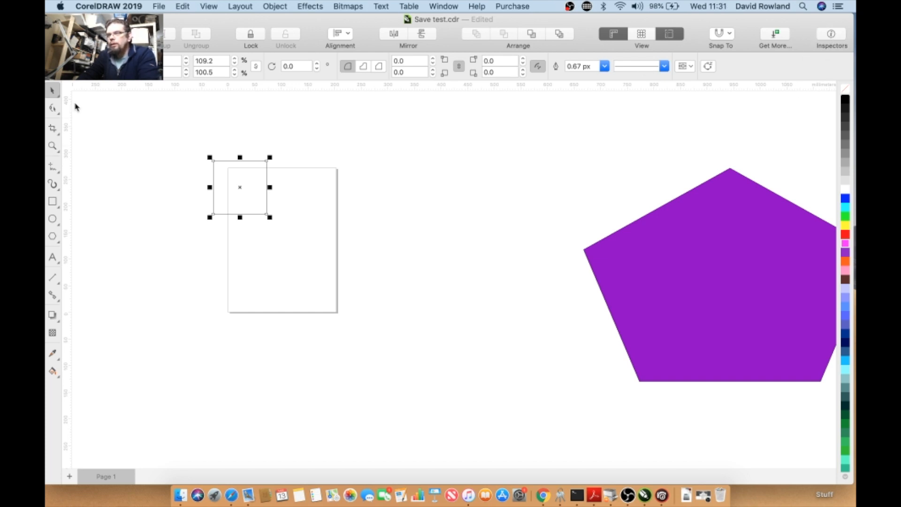
{"action": "key", "text": "Escape"}
{"action": "left_click", "coordinate": [818, 37]}
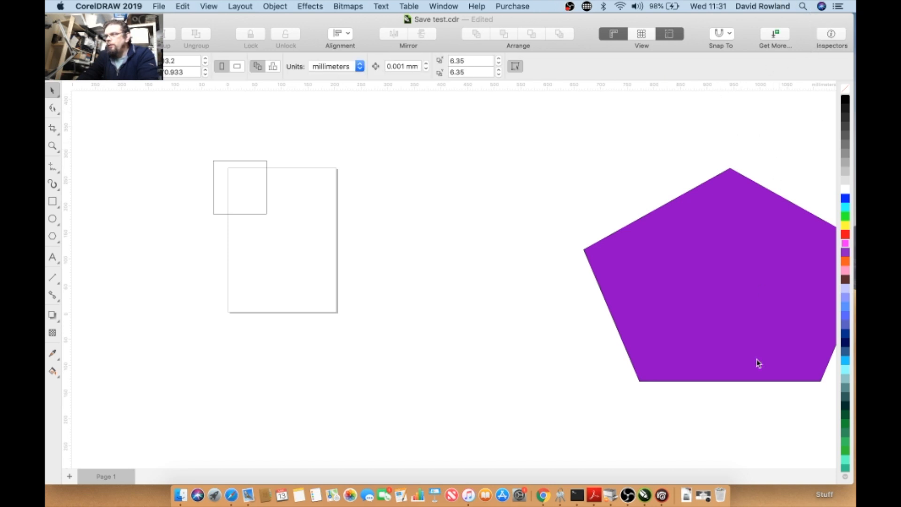
- Open the Corners inspector
{"action": "left_click", "coordinate": [442, 7]}
{"action": "mouse_move", "coordinate": [544, 98]}
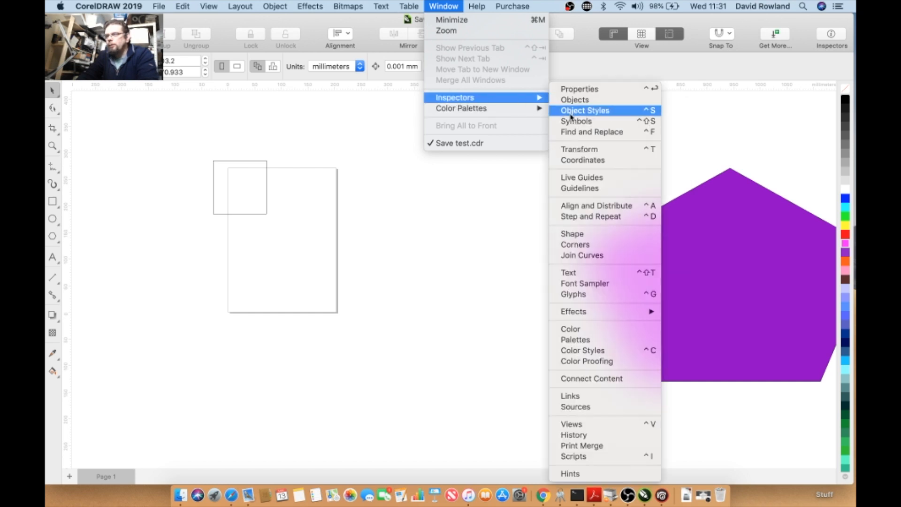
{"action": "left_click", "coordinate": [584, 244]}
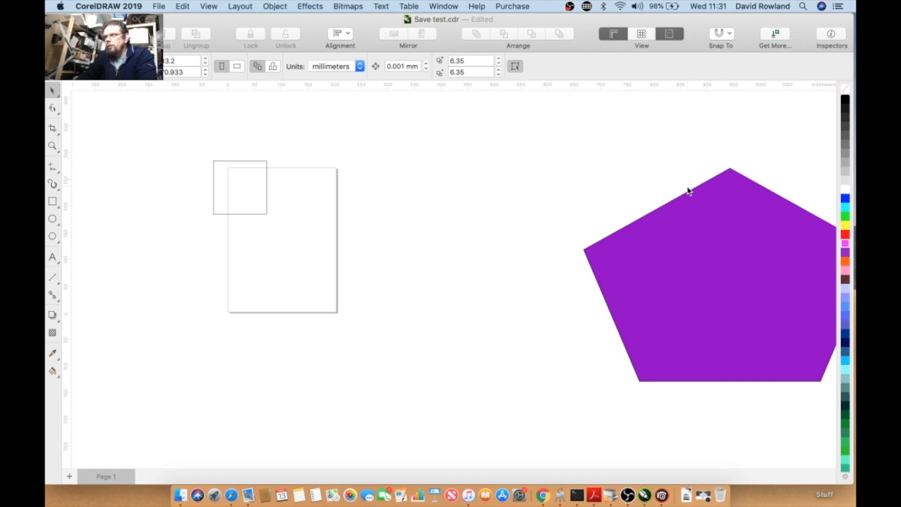
{"action": "left_click", "coordinate": [831, 34]}
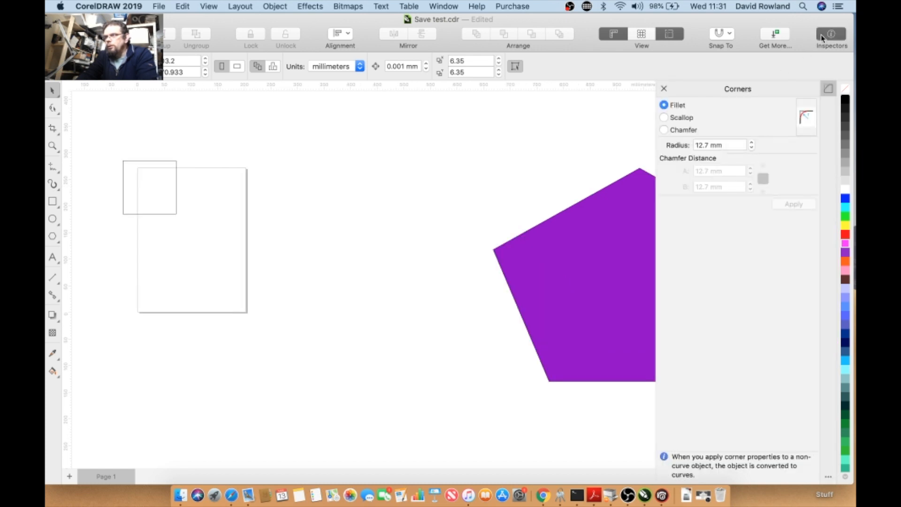
- Select the rectangle and apply Fillet corners with a 12.7 mm radius
{"action": "left_click", "coordinate": [157, 210]}
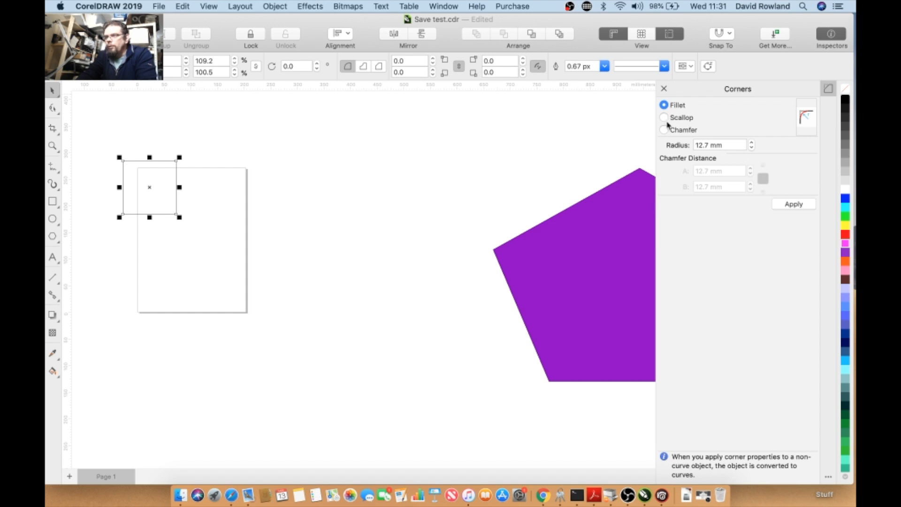
{"action": "left_click", "coordinate": [782, 204]}
{"action": "scroll", "coordinate": [122, 159], "scroll_direction": "up", "scroll_amount": 2}
{"action": "scroll", "coordinate": [126, 166], "scroll_direction": "up", "scroll_amount": 2}
- Apply Scallop corners to the rectangle and undo them
{"action": "left_click", "coordinate": [676, 120]}
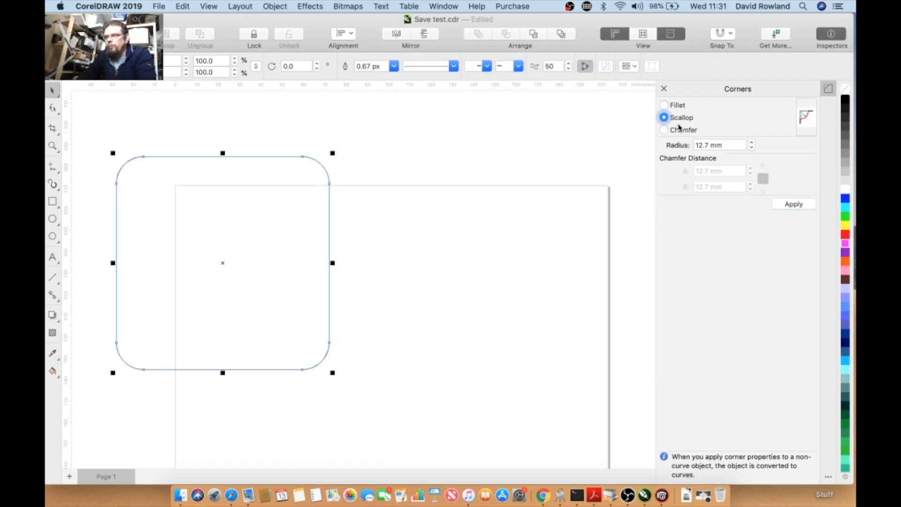
{"action": "left_click", "coordinate": [783, 205]}
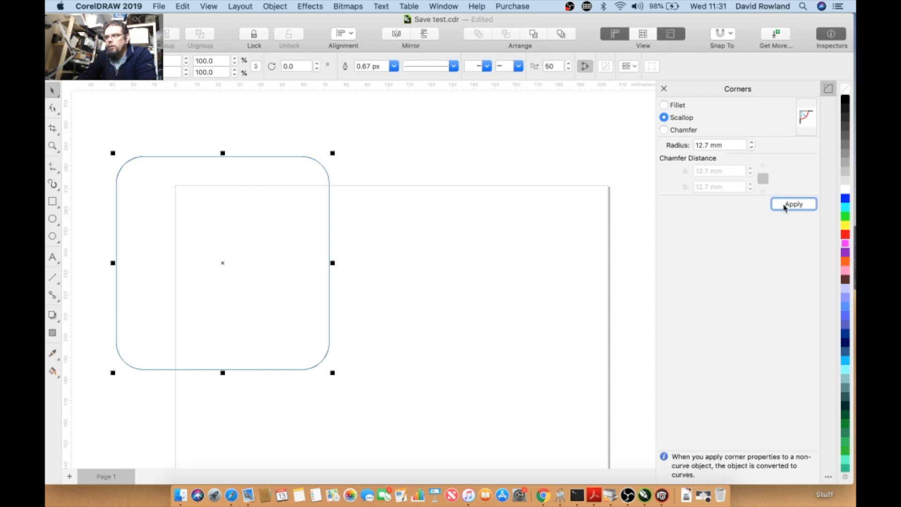
{"action": "left_click", "coordinate": [181, 6]}
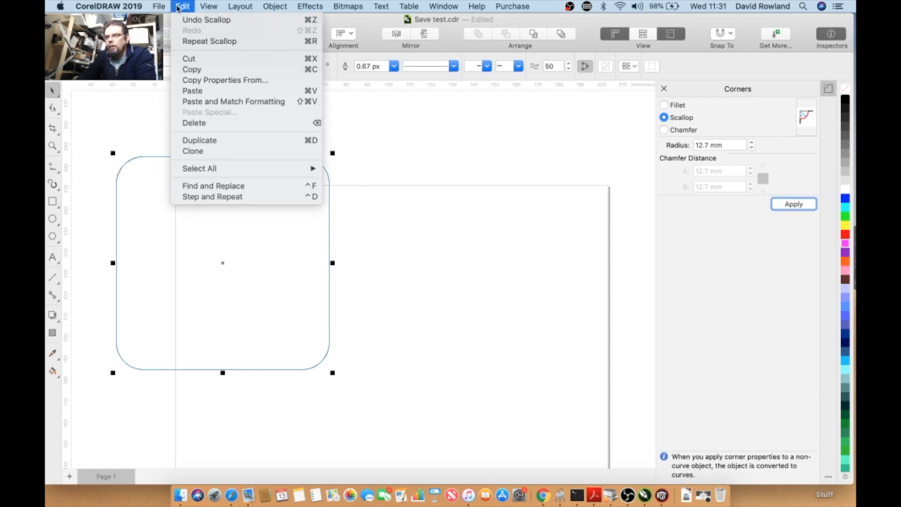
{"action": "left_click", "coordinate": [179, 19]}
- Undo the corner changes and snap the plain rectangle's left edge to the vertical guideline
{"action": "left_click", "coordinate": [181, 6]}
{"action": "left_click", "coordinate": [183, 21]}
{"action": "left_click", "coordinate": [182, 6]}
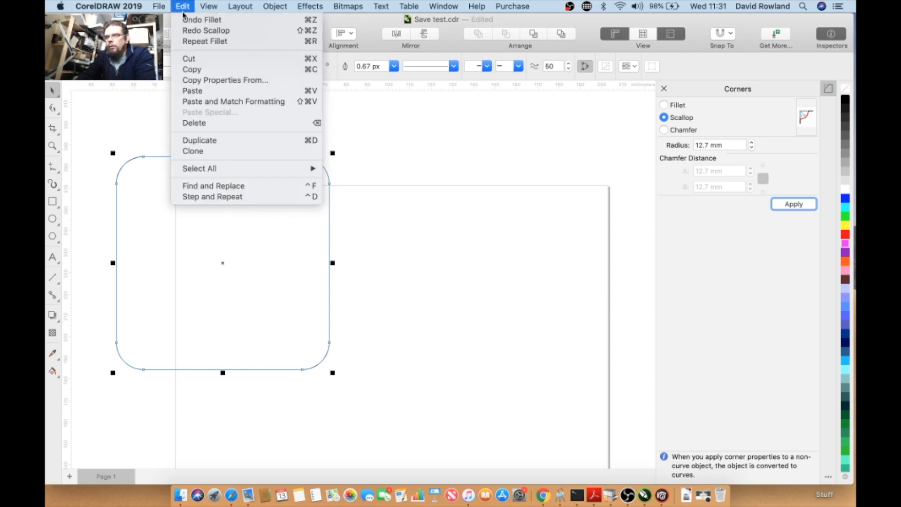
{"action": "left_click", "coordinate": [192, 30]}
{"action": "left_click", "coordinate": [182, 6]}
{"action": "left_click", "coordinate": [183, 7]}
{"action": "left_click", "coordinate": [182, 7]}
{"action": "left_click", "coordinate": [183, 20]}
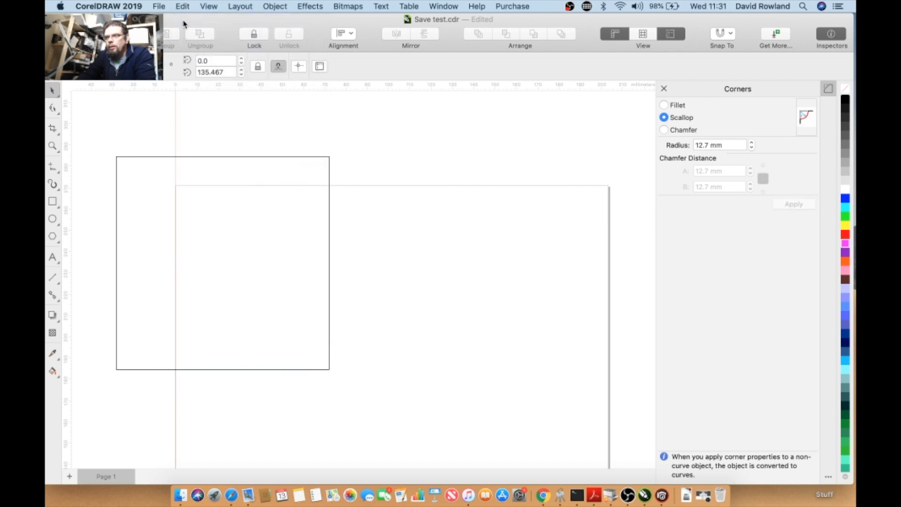
{"action": "left_click_drag", "start_coordinate": [126, 157], "coordinate": [186, 152]}
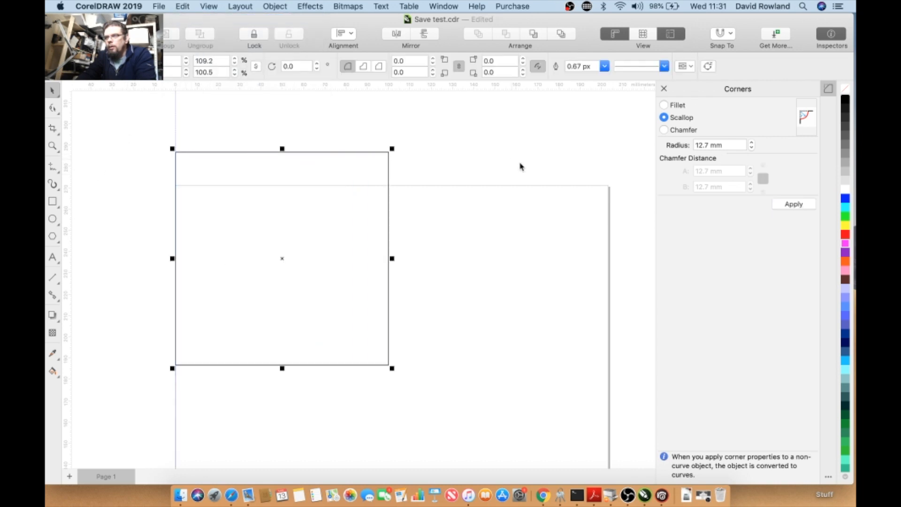
- Apply Scallop corners to the rectangle and undo them
{"action": "left_click", "coordinate": [806, 208]}
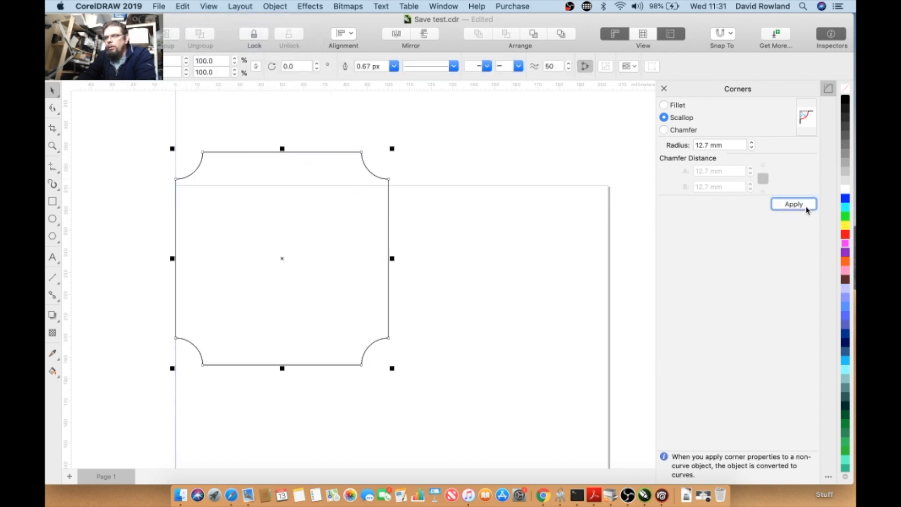
{"action": "left_click", "coordinate": [183, 6]}
{"action": "left_click", "coordinate": [190, 19]}
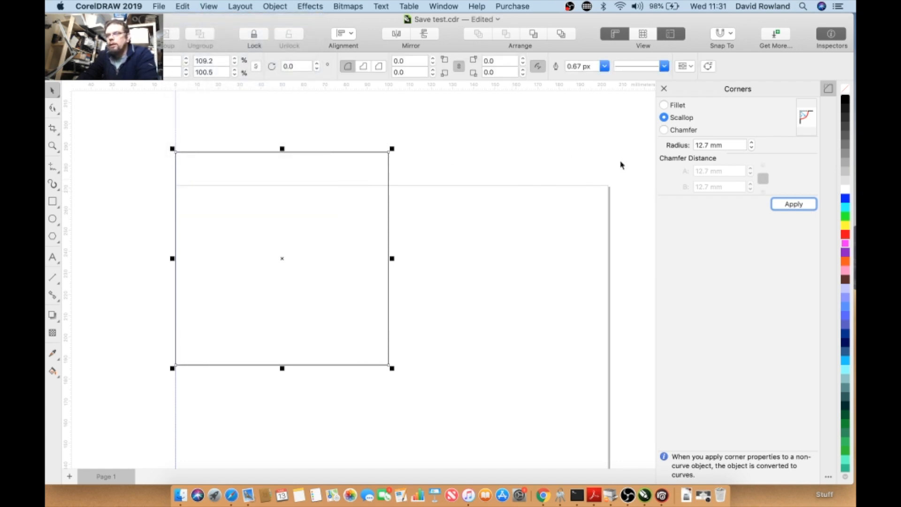
- Apply 12.7 mm Chamfer corners to the rectangle, undo them, and close the inspector
{"action": "left_click", "coordinate": [665, 130]}
{"action": "left_click", "coordinate": [789, 207]}
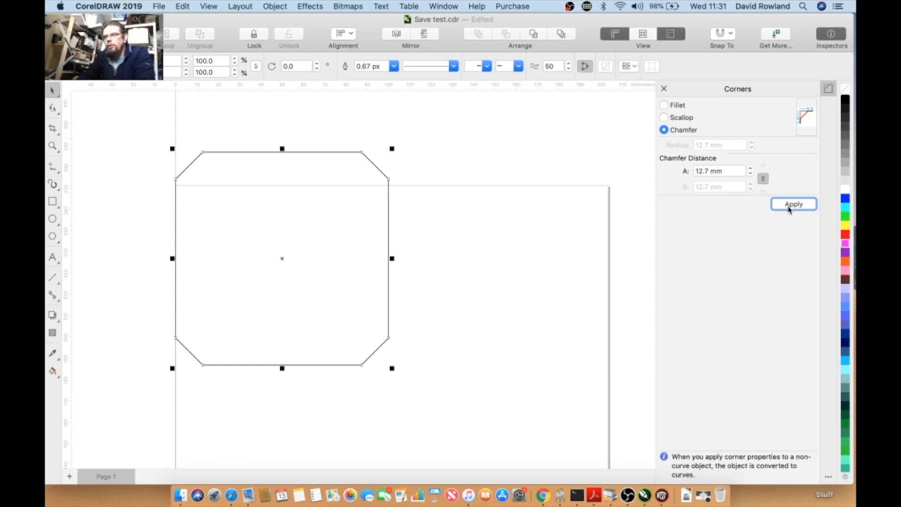
{"action": "left_click", "coordinate": [183, 6]}
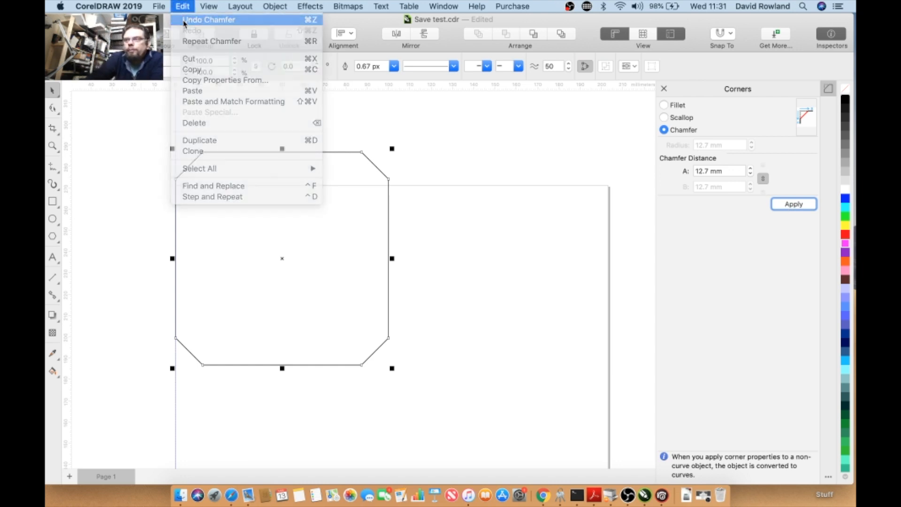
{"action": "left_click", "coordinate": [185, 19]}
{"action": "left_click", "coordinate": [819, 35]}
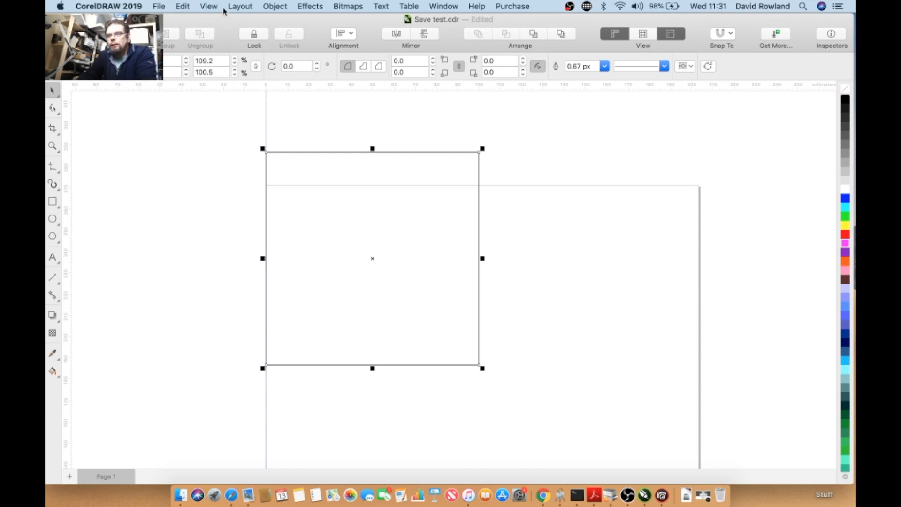
- Show the status bar and resize the rectangle from its corner to about 74 mm square
{"action": "left_click", "coordinate": [209, 6]}
{"action": "mouse_move", "coordinate": [231, 7]}
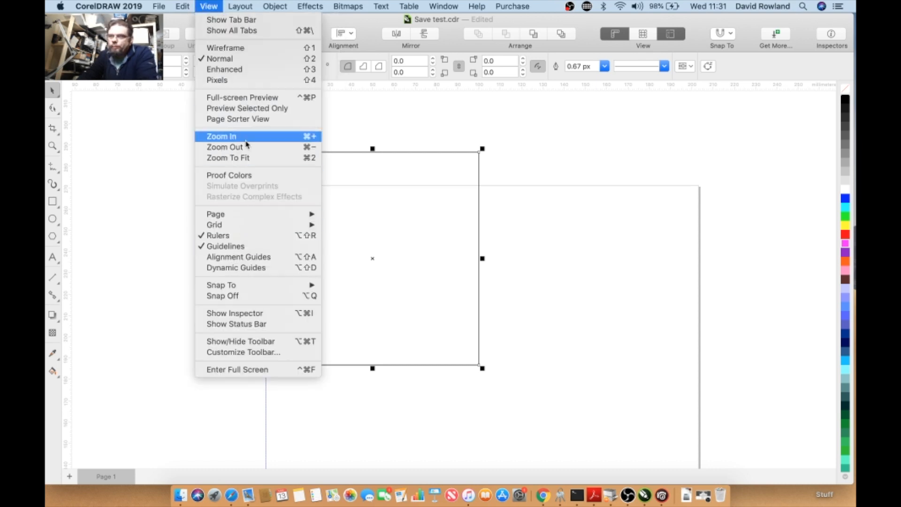
{"action": "left_click", "coordinate": [264, 324]}
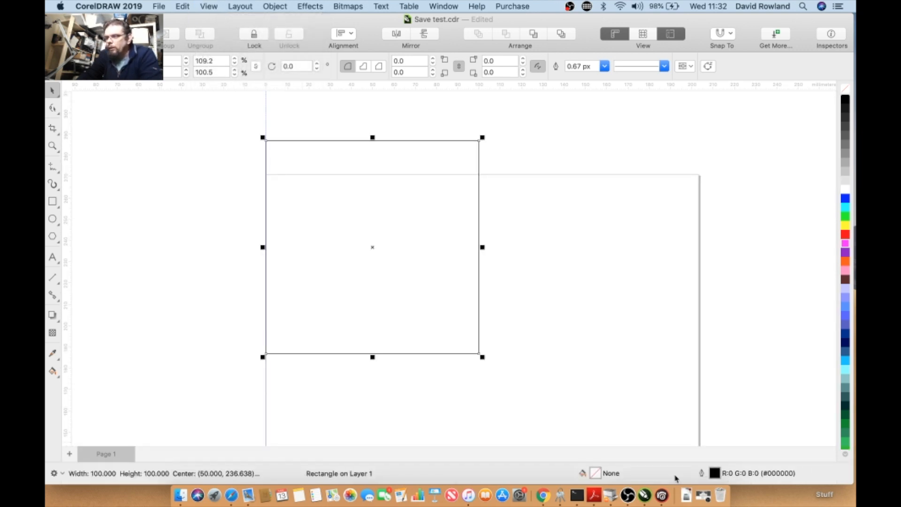
{"action": "left_click_drag", "start_coordinate": [482, 137], "coordinate": [450, 197]}
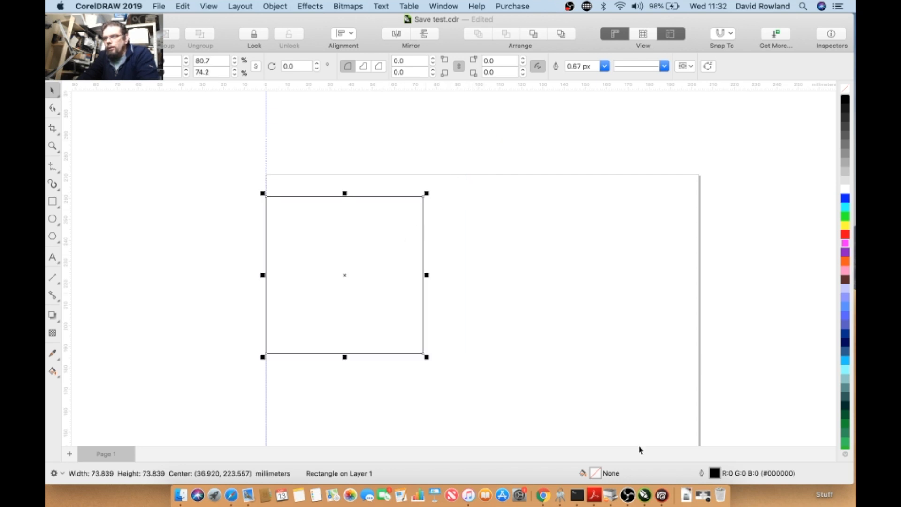
- Set the rectangle's outline to red #D43333, 2.0 px wide, with round line caps, Behind fill and Scale with object
{"action": "double_click", "coordinate": [715, 474]}
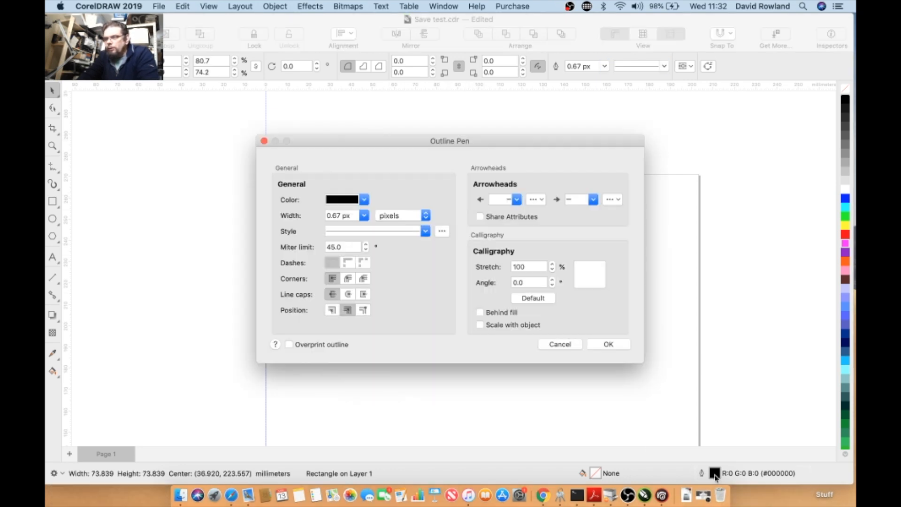
{"action": "left_click", "coordinate": [364, 200]}
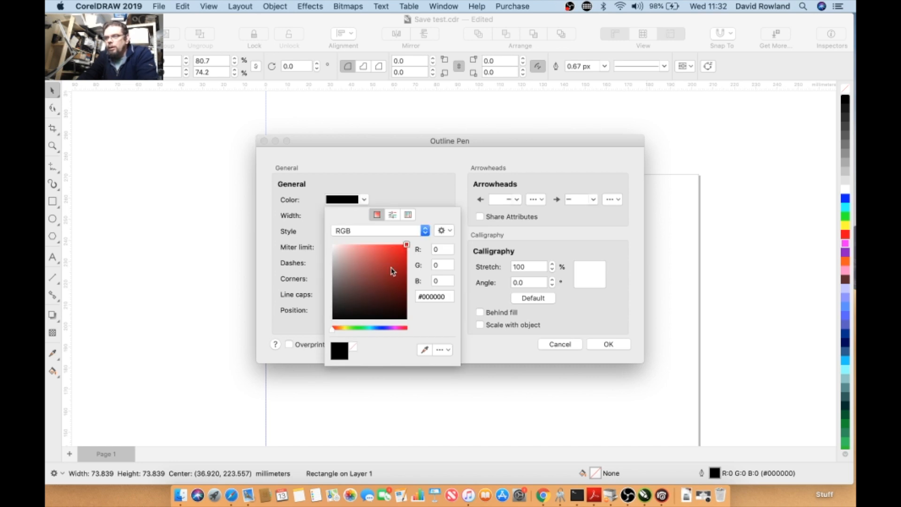
{"action": "left_click", "coordinate": [389, 258]}
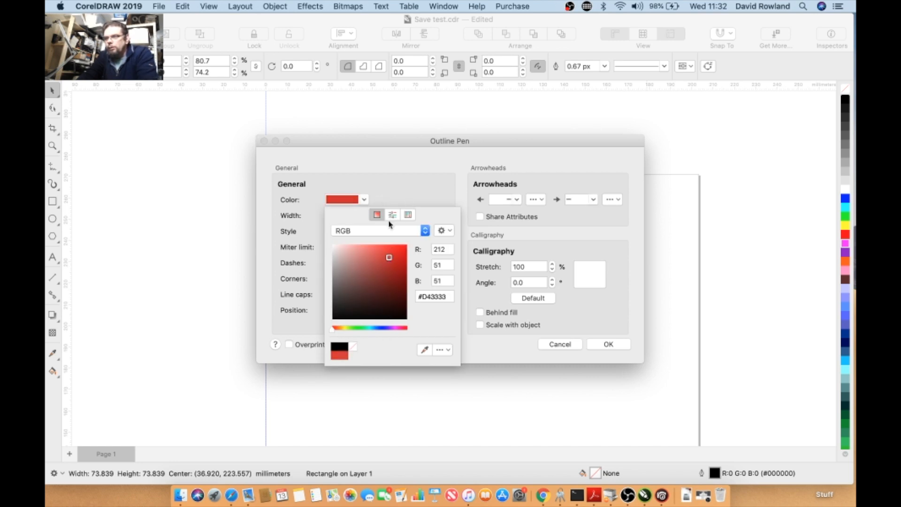
{"action": "left_click", "coordinate": [412, 201]}
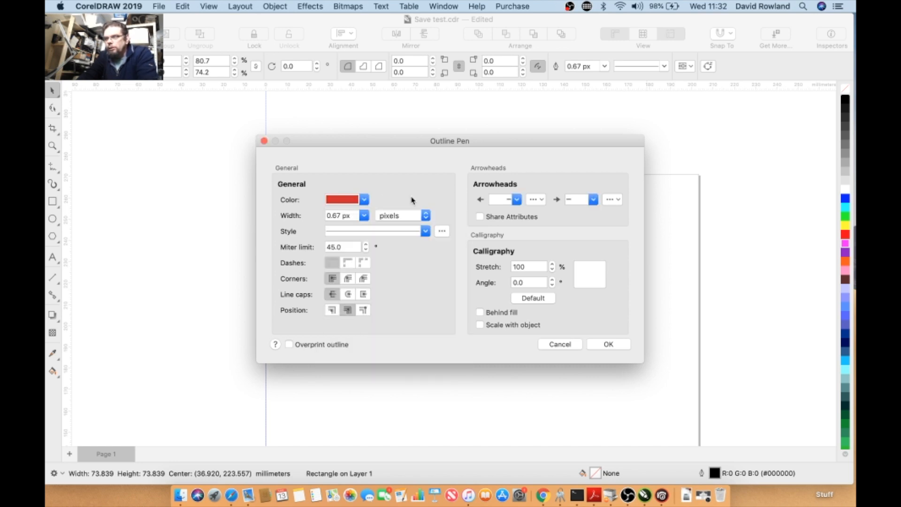
{"action": "left_click", "coordinate": [384, 231]}
{"action": "left_click", "coordinate": [388, 231]}
{"action": "left_click", "coordinate": [365, 216]}
{"action": "left_click", "coordinate": [346, 269]}
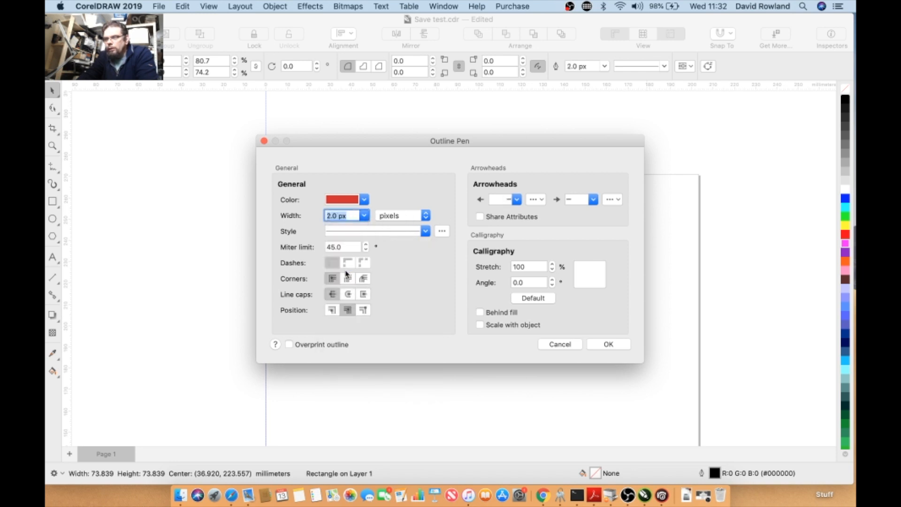
{"action": "left_click", "coordinate": [348, 295]}
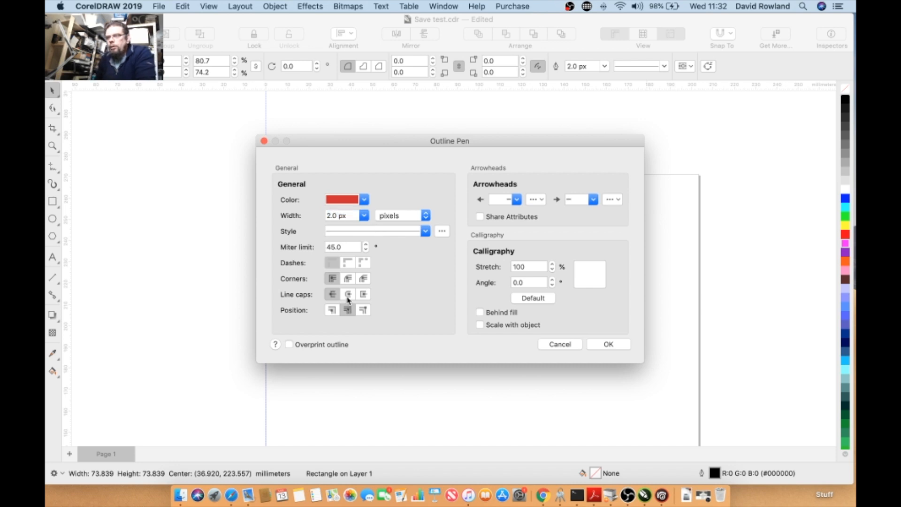
{"action": "left_click", "coordinate": [480, 325]}
{"action": "left_click", "coordinate": [479, 312]}
{"action": "left_click", "coordinate": [596, 345]}
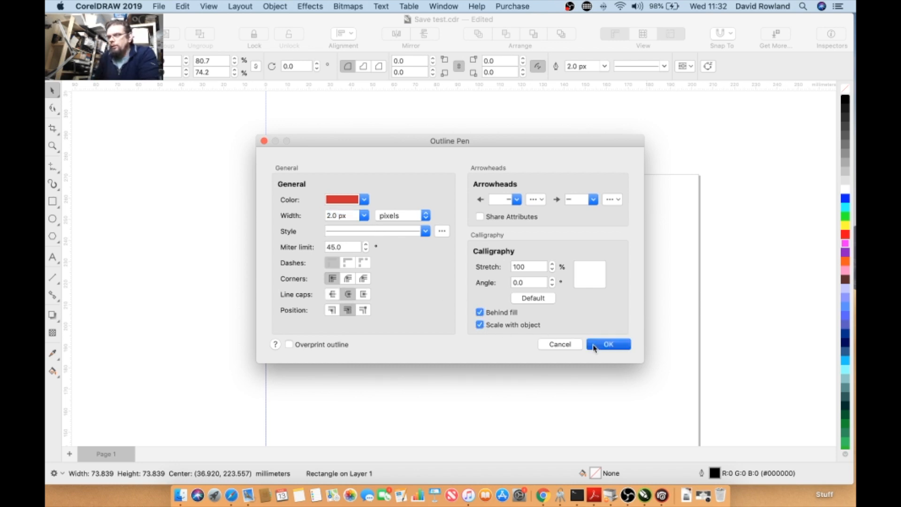
- Give the selected rectangle a uniform magenta fill
{"action": "left_click", "coordinate": [349, 200]}
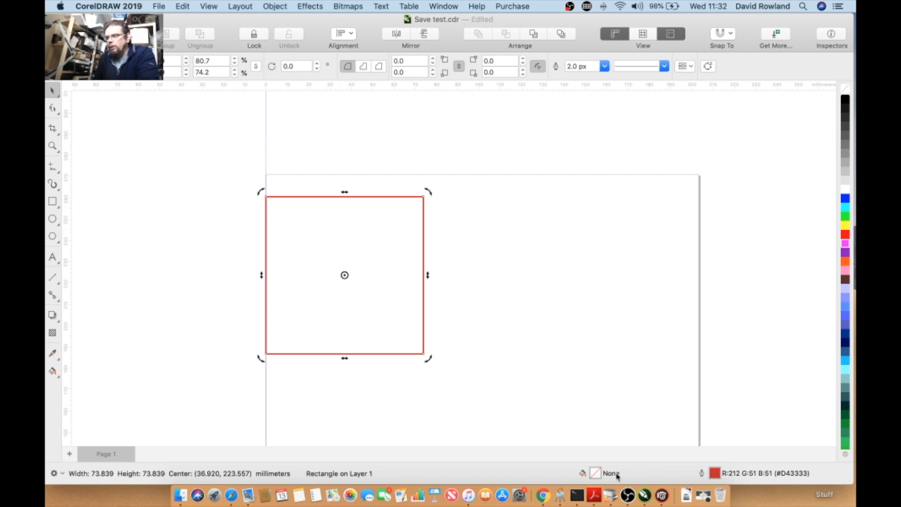
{"action": "double_click", "coordinate": [600, 473]}
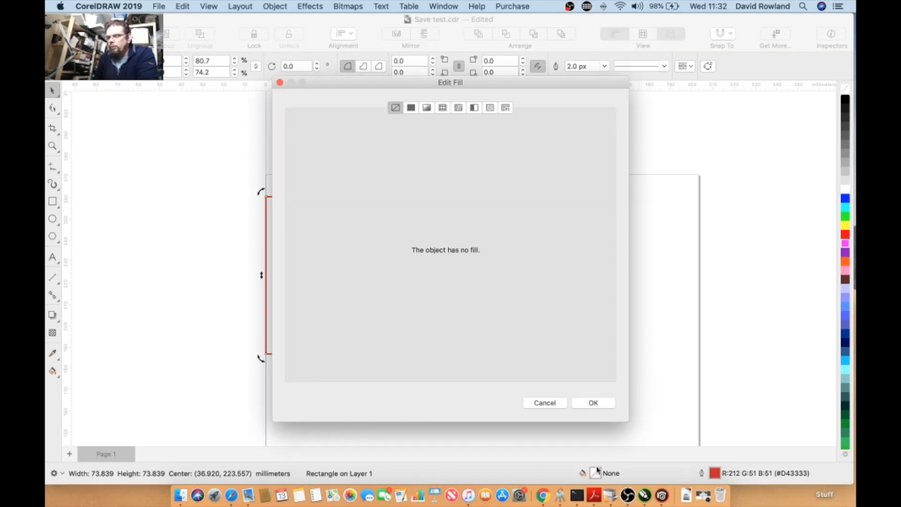
{"action": "left_click", "coordinate": [411, 107]}
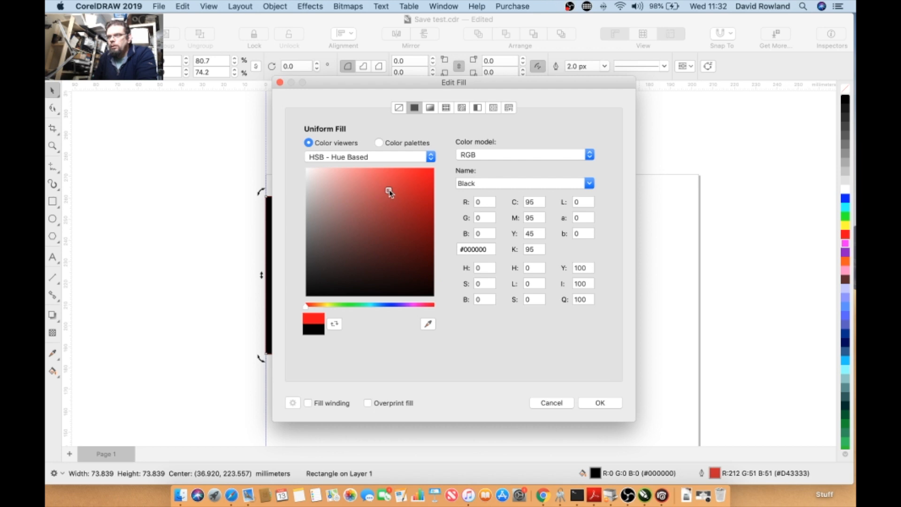
{"action": "left_click", "coordinate": [415, 305]}
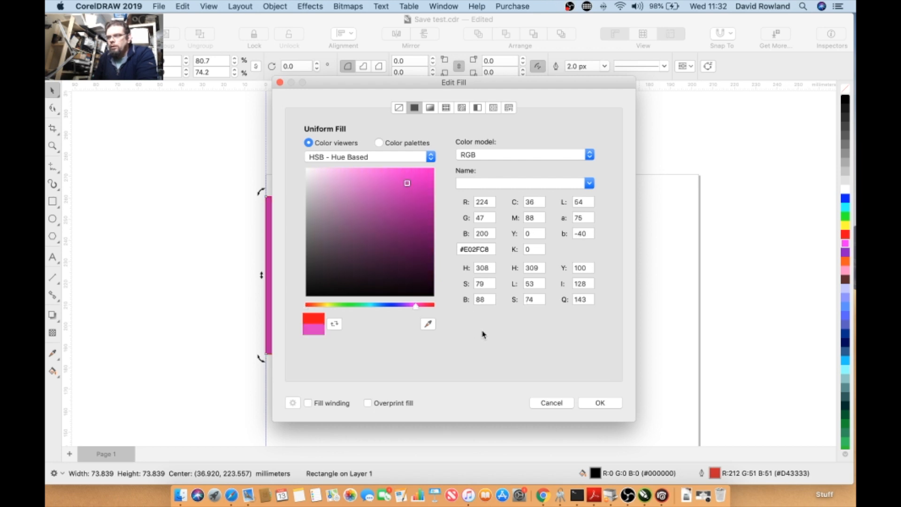
{"action": "left_click", "coordinate": [599, 403]}
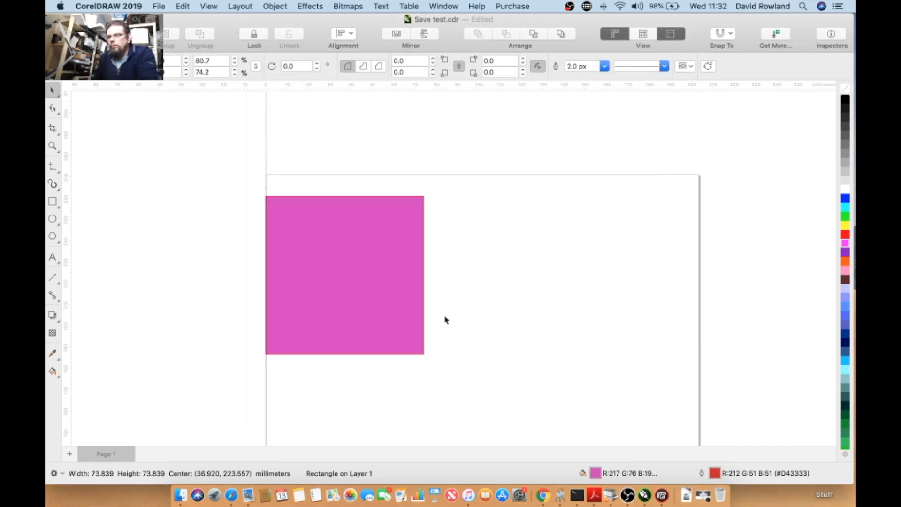
- Deselect the rectangle, hide the toolbar, and show it again
{"action": "left_click", "coordinate": [205, 123]}
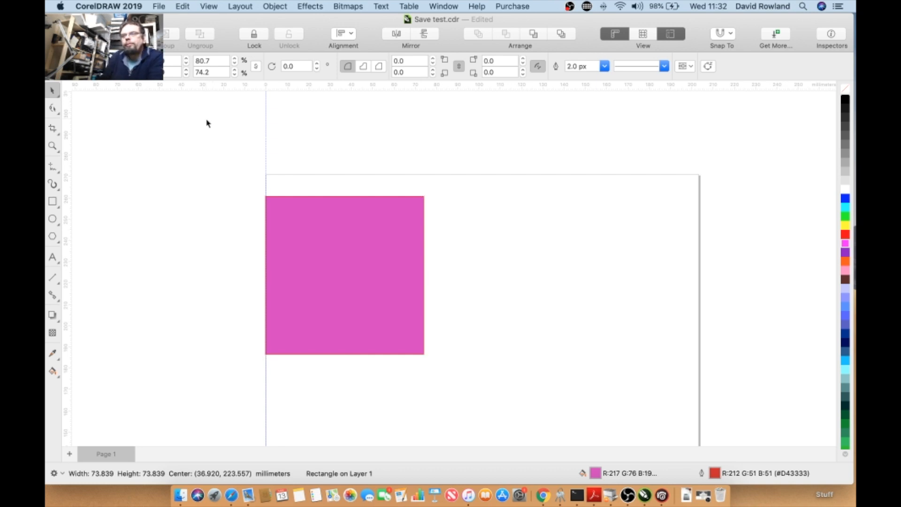
{"action": "left_click", "coordinate": [183, 6]}
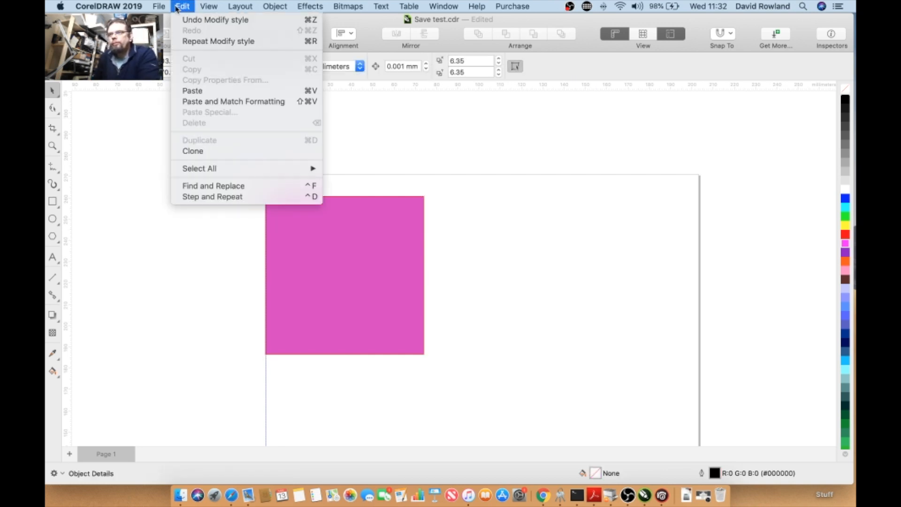
{"action": "mouse_move", "coordinate": [165, 10]}
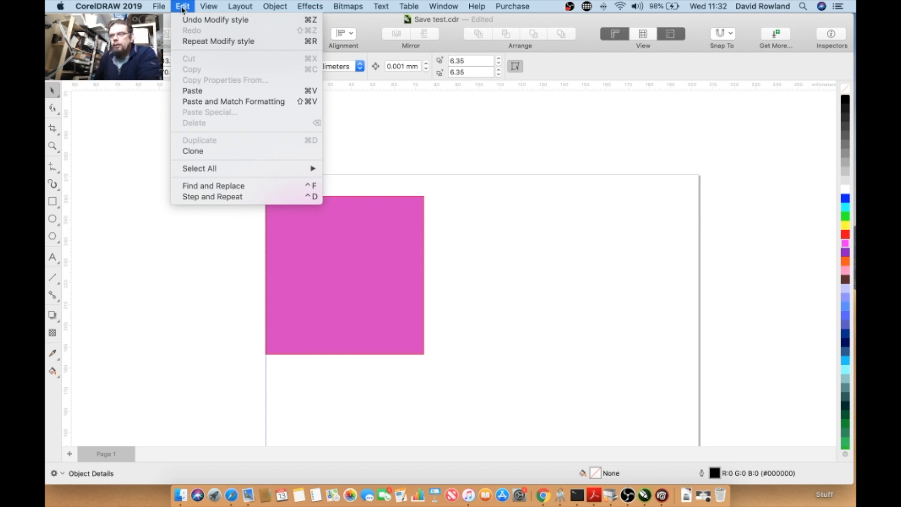
{"action": "mouse_move", "coordinate": [220, 6]}
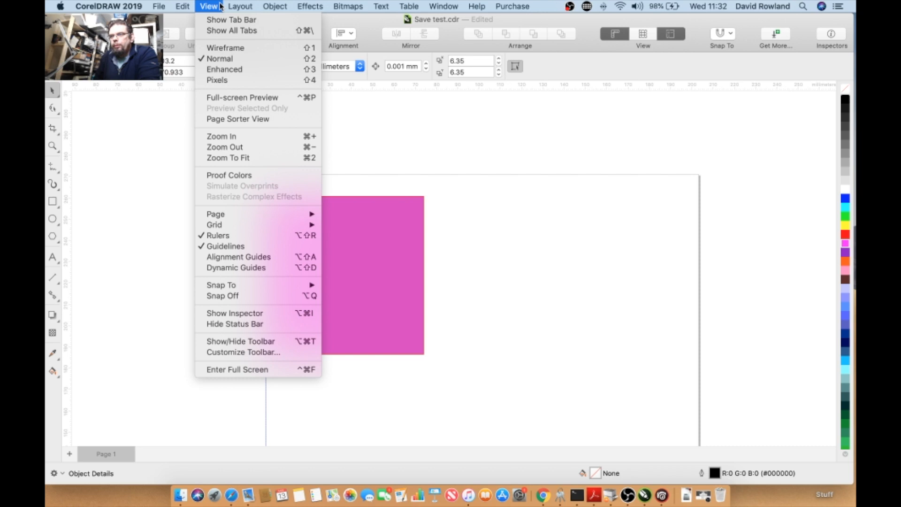
{"action": "left_click", "coordinate": [271, 345]}
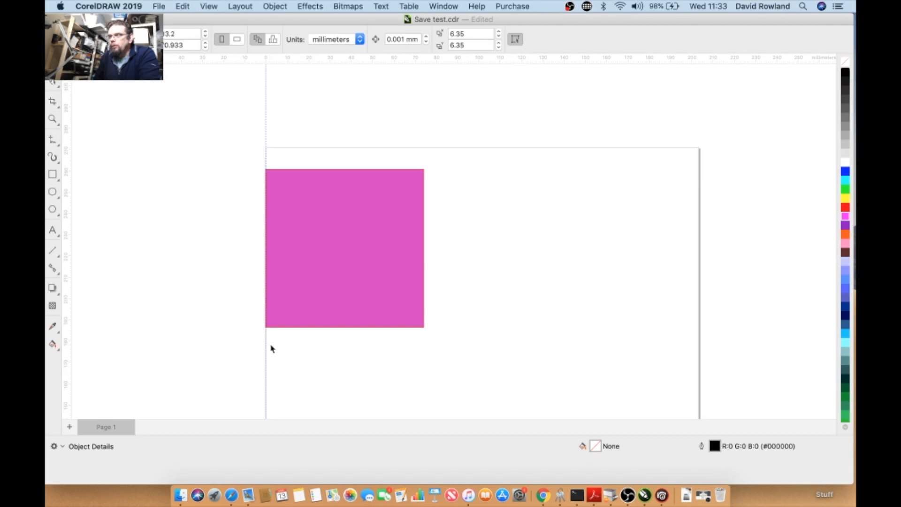
{"action": "left_click", "coordinate": [238, 6]}
{"action": "mouse_move", "coordinate": [209, 6]}
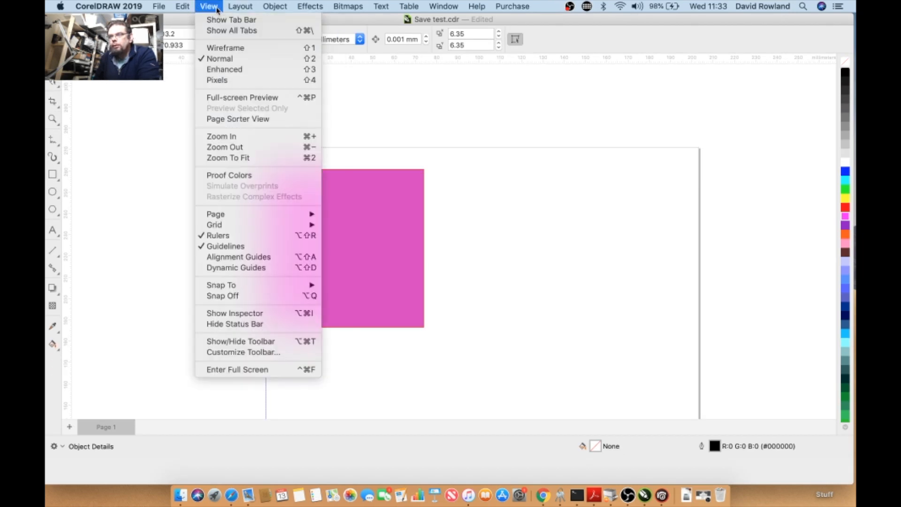
{"action": "left_click", "coordinate": [275, 345]}
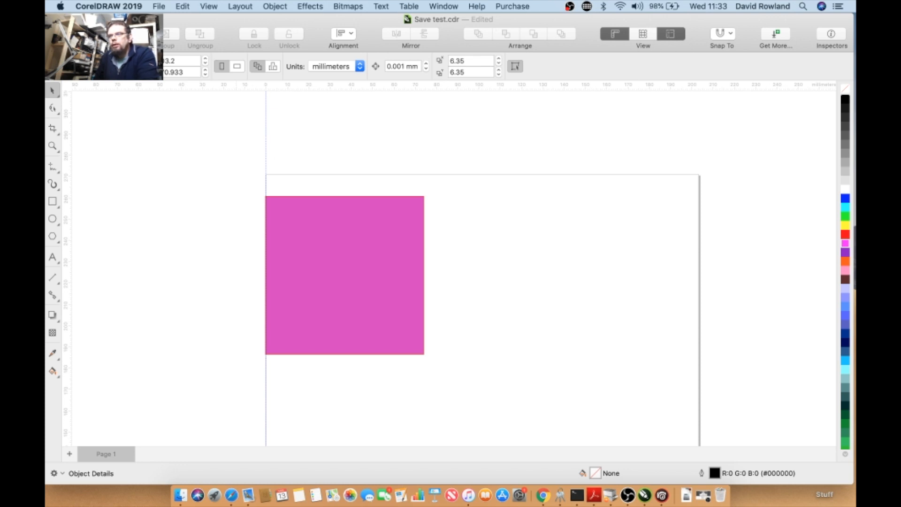
- Open the toolbar customization sheet and close it without changes
{"action": "left_click", "coordinate": [212, 7]}
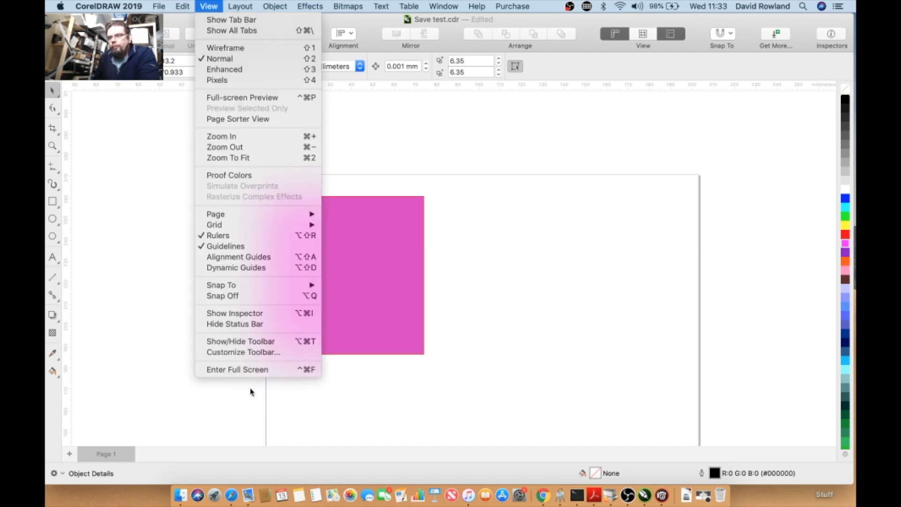
{"action": "left_click", "coordinate": [250, 353]}
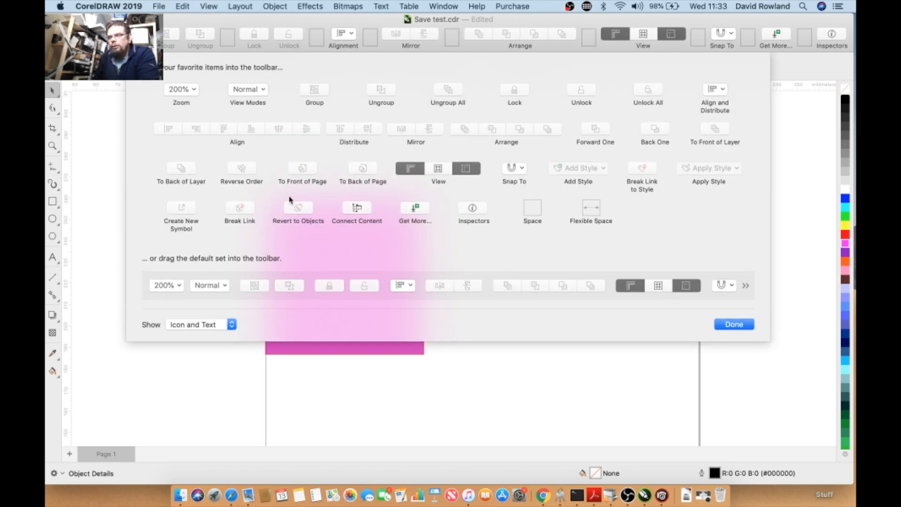
{"action": "left_click", "coordinate": [728, 324]}
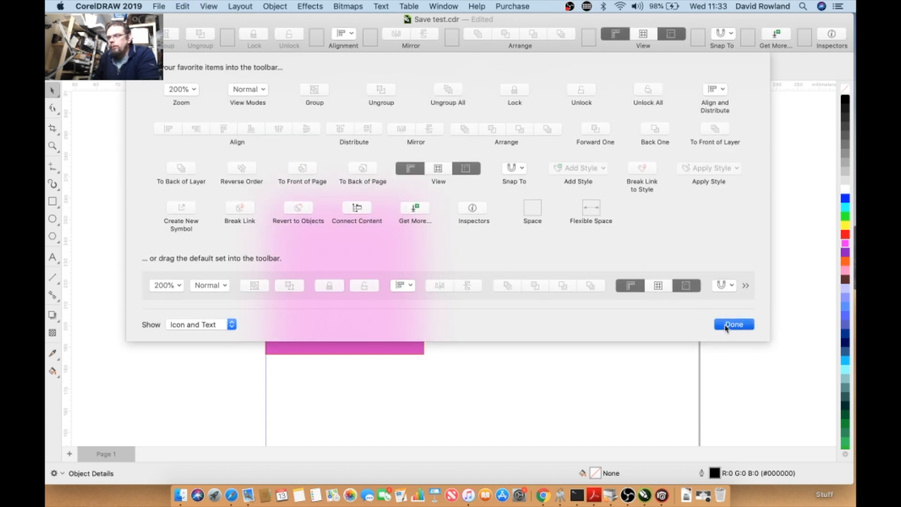
- Switch the window to full-screen mode and return to the normal window
{"action": "left_click", "coordinate": [207, 7]}
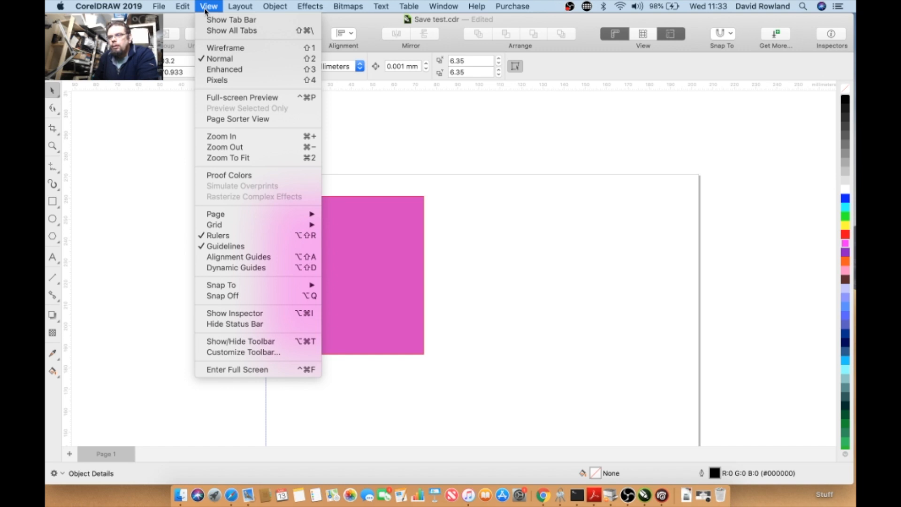
{"action": "left_click", "coordinate": [226, 369]}
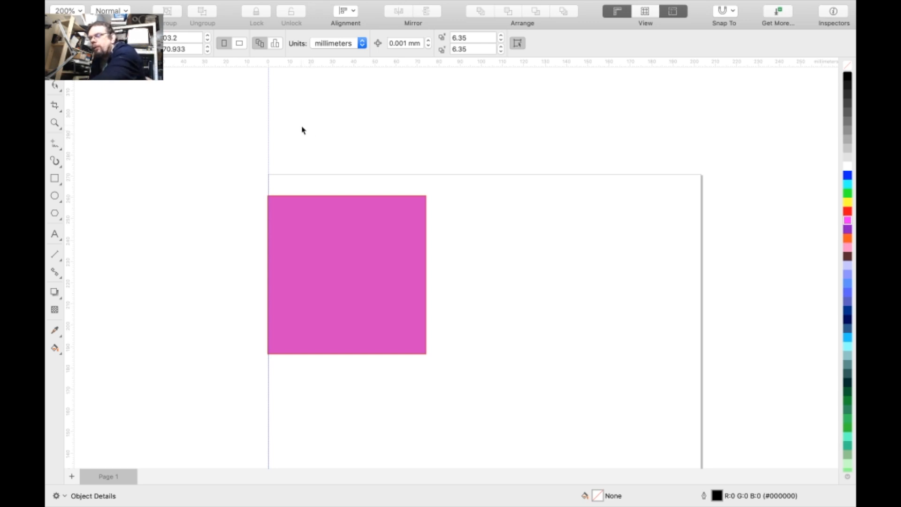
{"action": "mouse_move", "coordinate": [272, 2]}
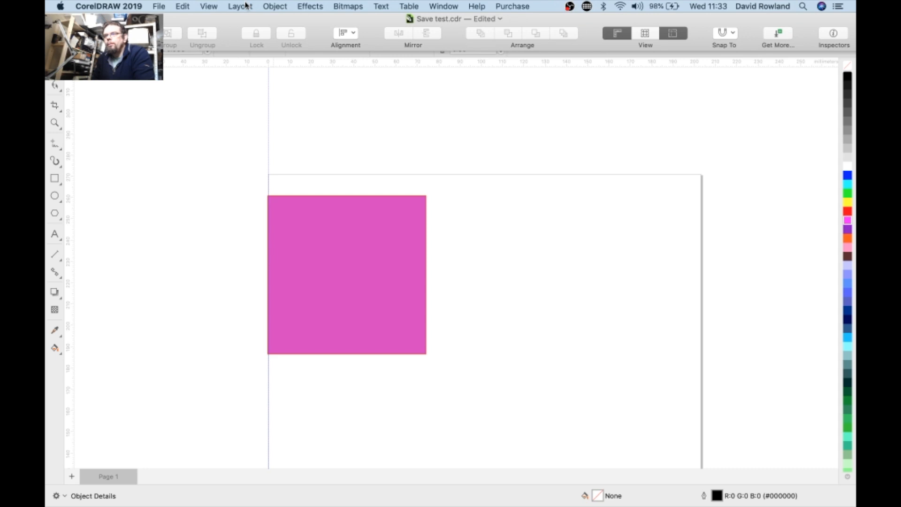
{"action": "left_click", "coordinate": [212, 7]}
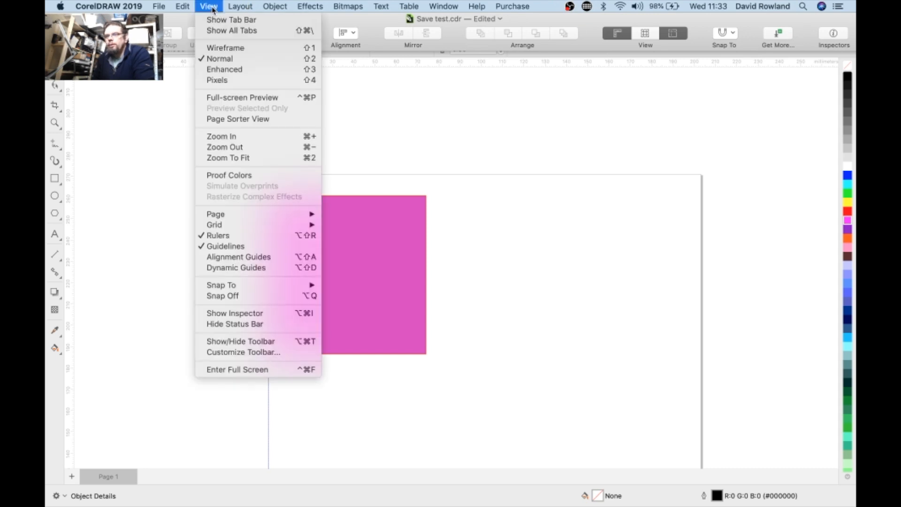
{"action": "left_click", "coordinate": [262, 370]}
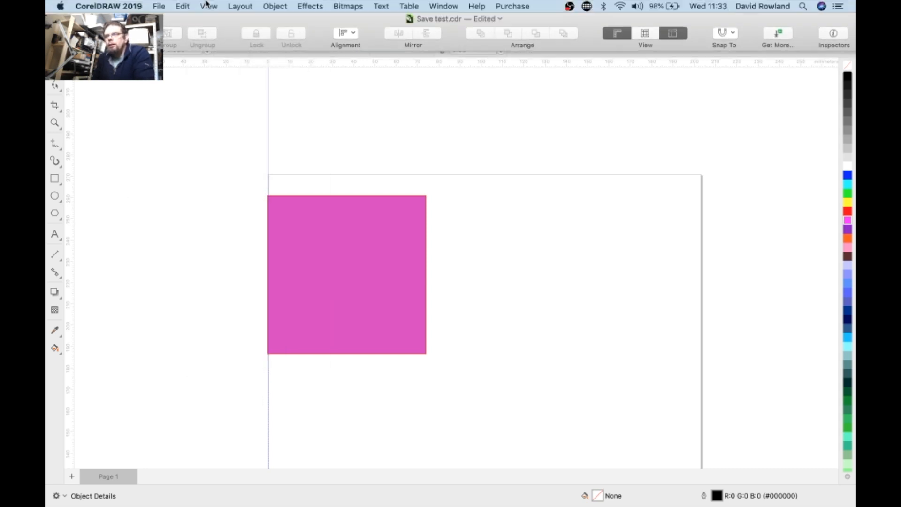
{"action": "left_click", "coordinate": [209, 8]}
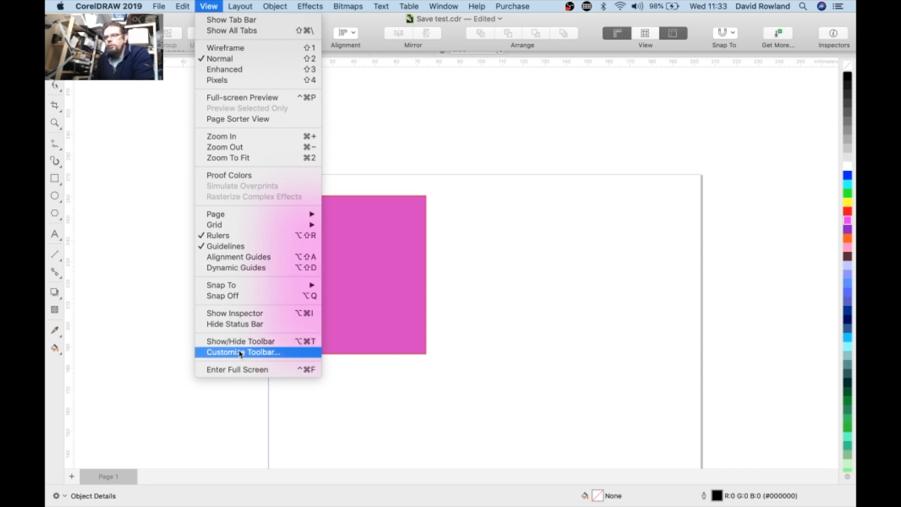
{"action": "left_click", "coordinate": [240, 370]}
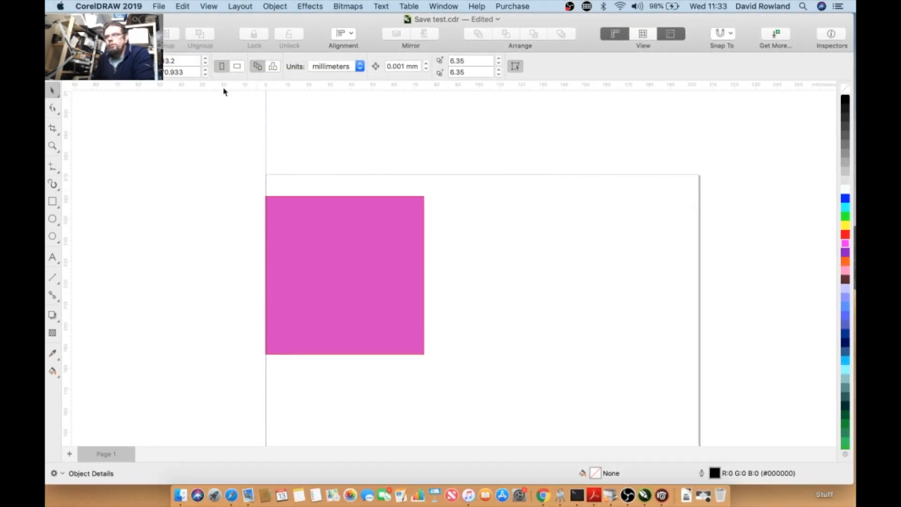
{"action": "left_click", "coordinate": [200, 7]}
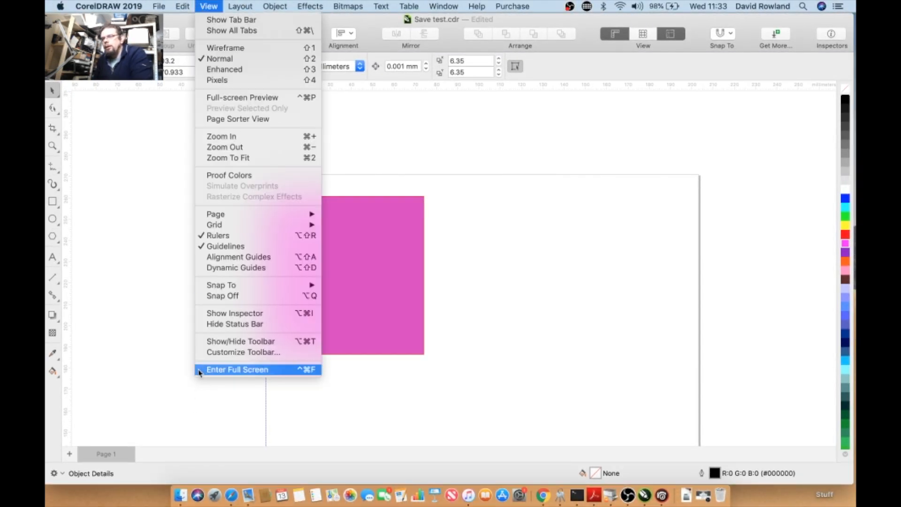
{"action": "left_click", "coordinate": [123, 311]}
{"action": "left_click", "coordinate": [247, 6]}
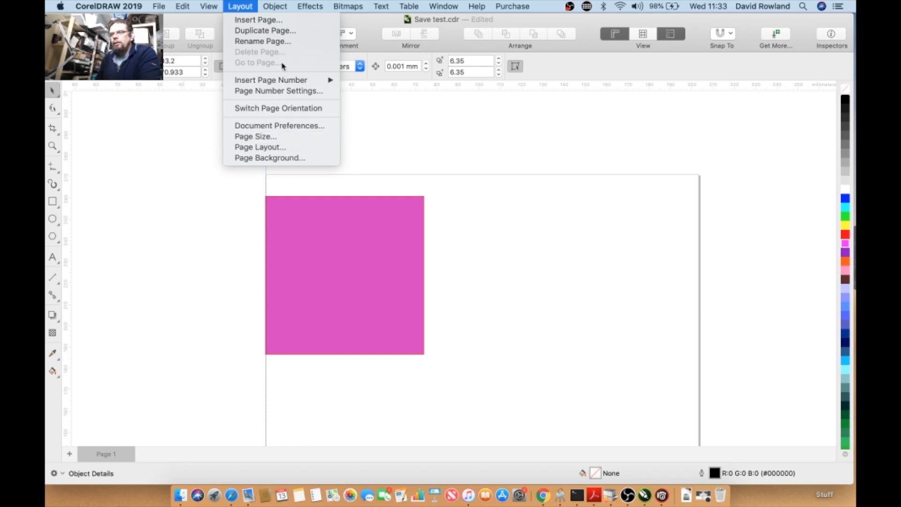
{"action": "mouse_move", "coordinate": [281, 8]}
{"action": "left_click", "coordinate": [249, 6]}
{"action": "left_click", "coordinate": [444, 6]}
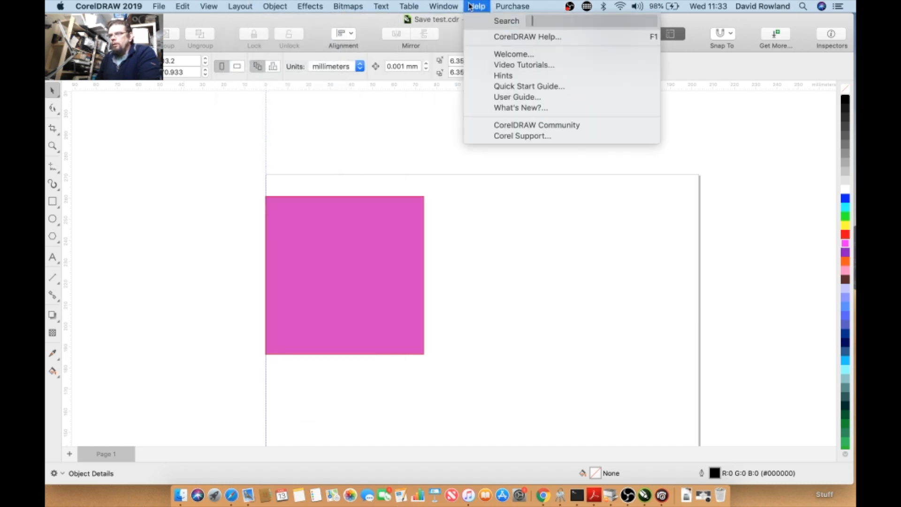
{"action": "mouse_move", "coordinate": [482, 101]}
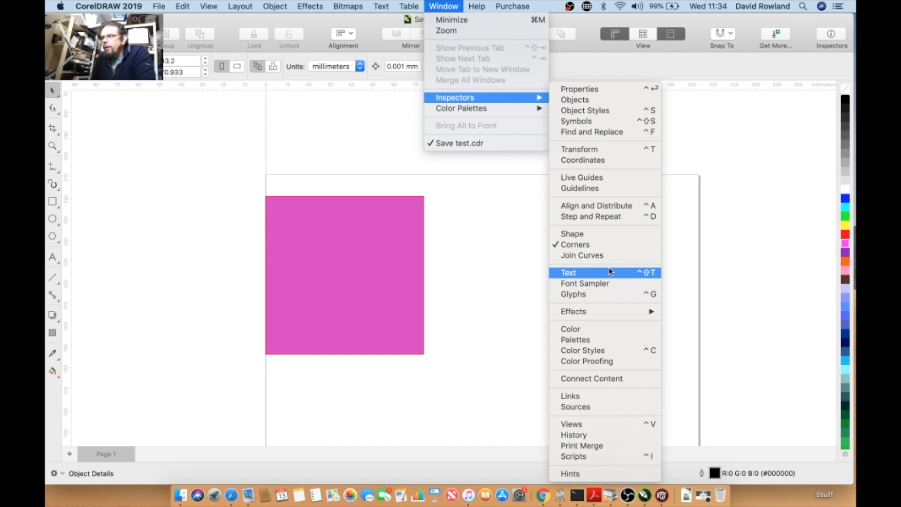
- Open the Properties inspector
{"action": "left_click", "coordinate": [610, 99]}
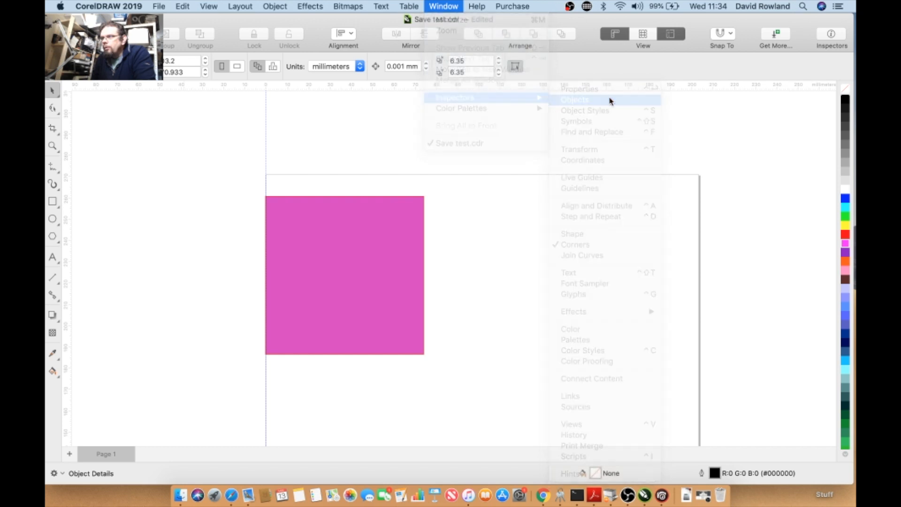
{"action": "left_click", "coordinate": [454, 7]}
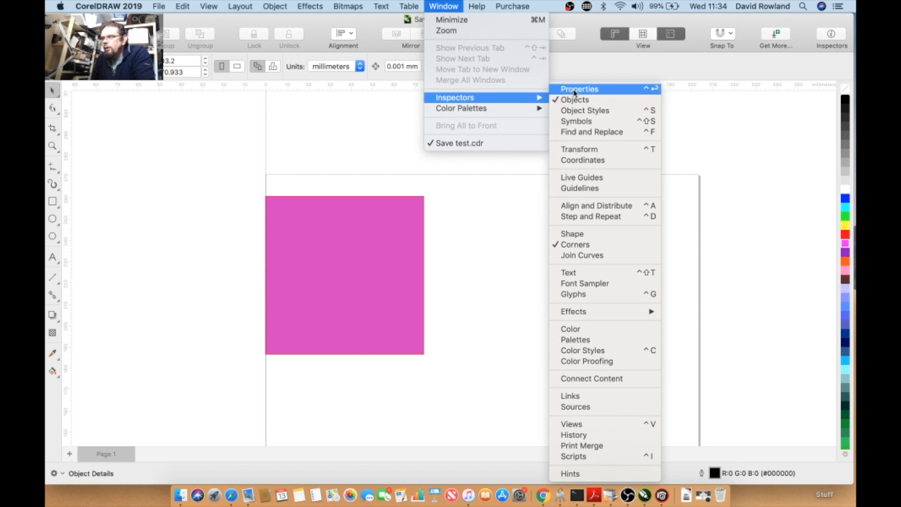
{"action": "left_click", "coordinate": [595, 90]}
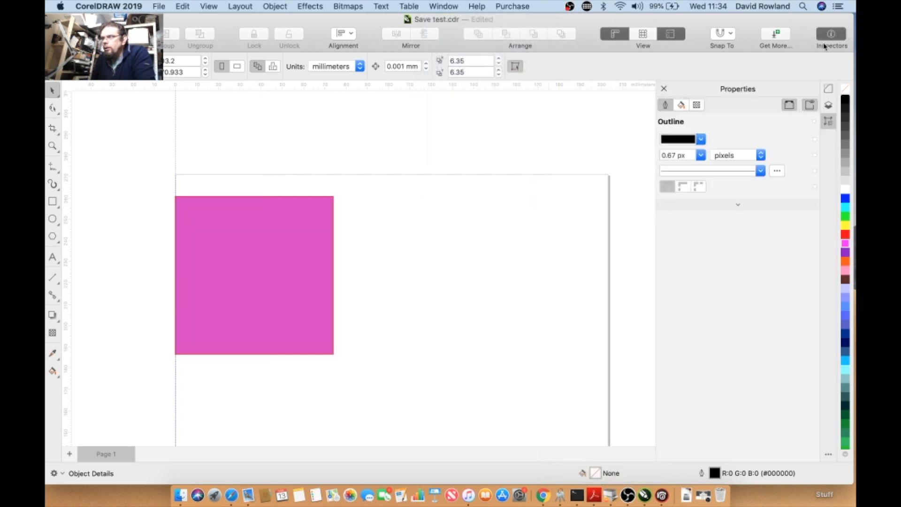
- Switch to the Objects inspector and expand Layer 1 to list its objects
{"action": "left_click", "coordinate": [828, 106]}
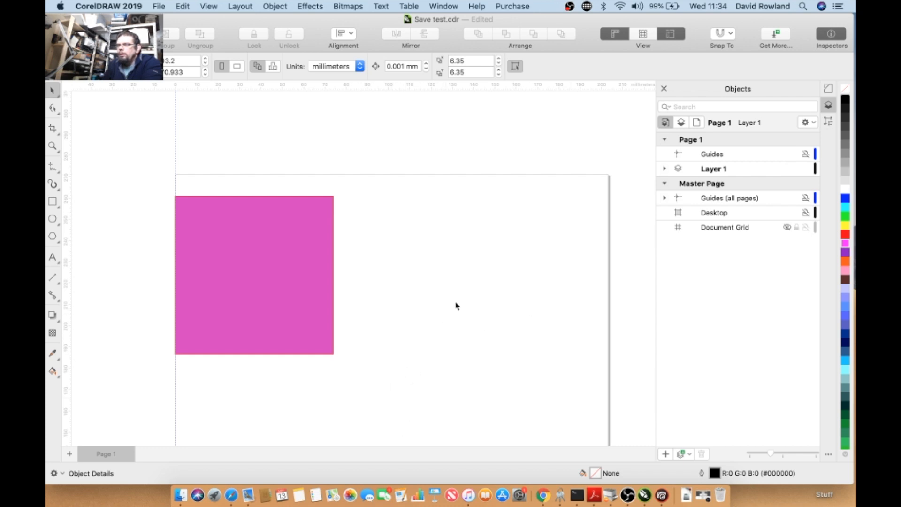
{"action": "left_click", "coordinate": [709, 171]}
{"action": "left_click", "coordinate": [665, 170]}
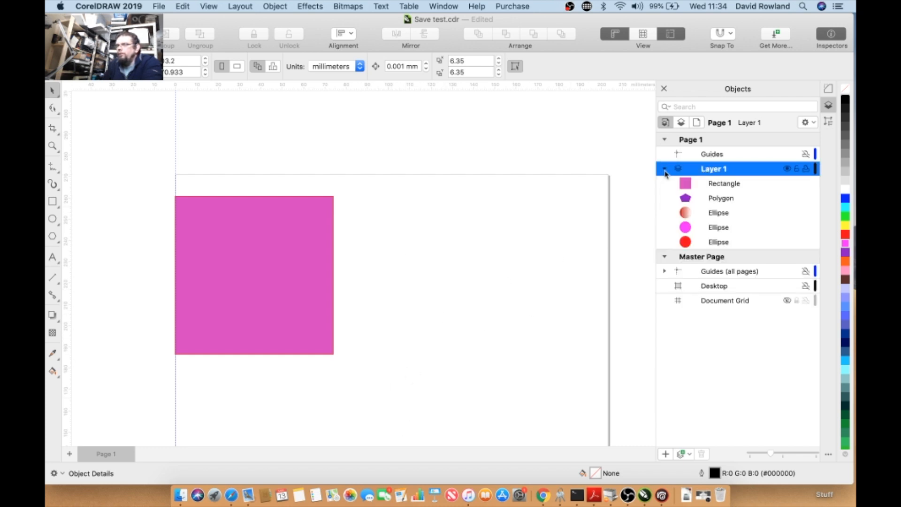
- Select the rectangle, then marquee-select all objects on the page and deselect them
{"action": "left_click", "coordinate": [265, 256]}
{"action": "scroll", "coordinate": [345, 293], "scroll_direction": "down", "scroll_amount": 5}
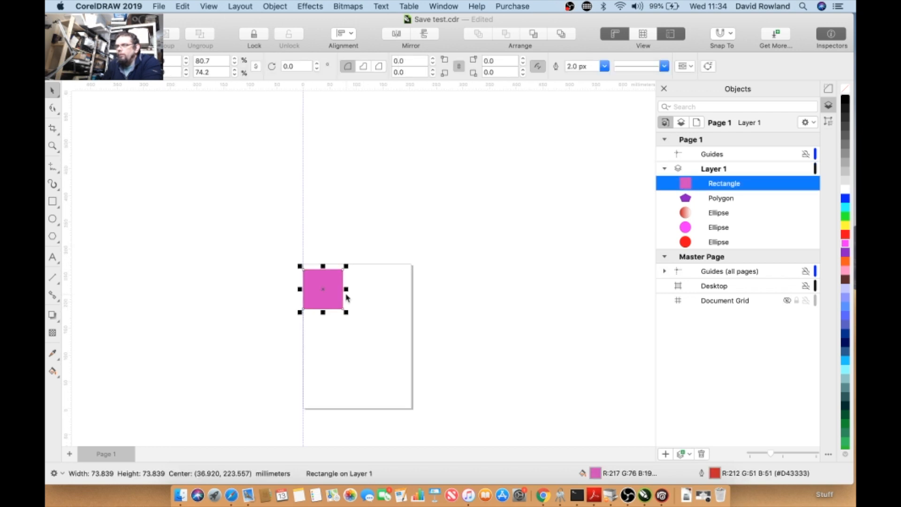
{"action": "left_click_drag", "start_coordinate": [457, 277], "coordinate": [310, 415]}
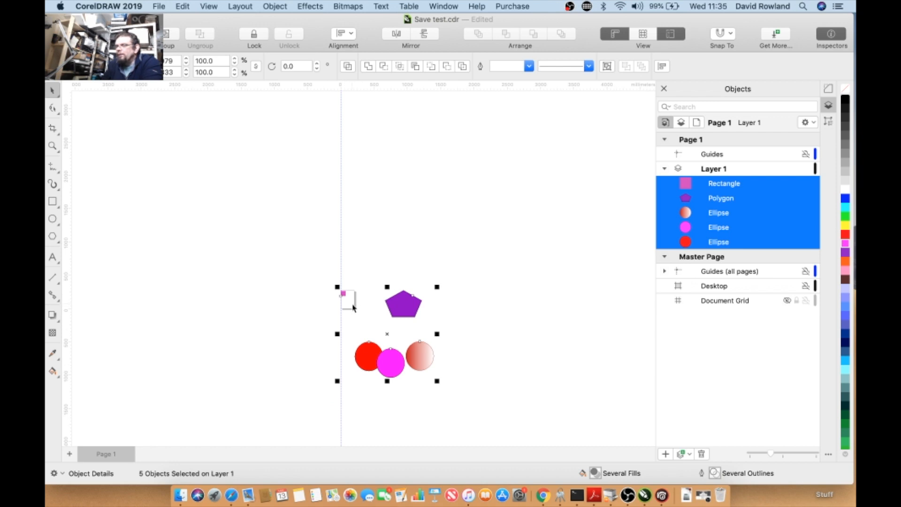
{"action": "left_click", "coordinate": [451, 228]}
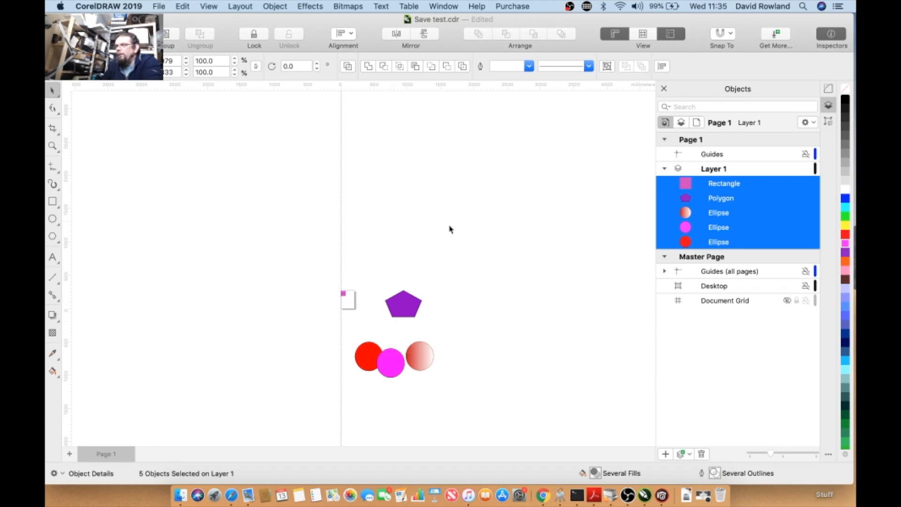
- Make the Desktop layer active, then Layer 1, and toggle two ellipses' visibility off and back on
{"action": "left_click", "coordinate": [716, 287]}
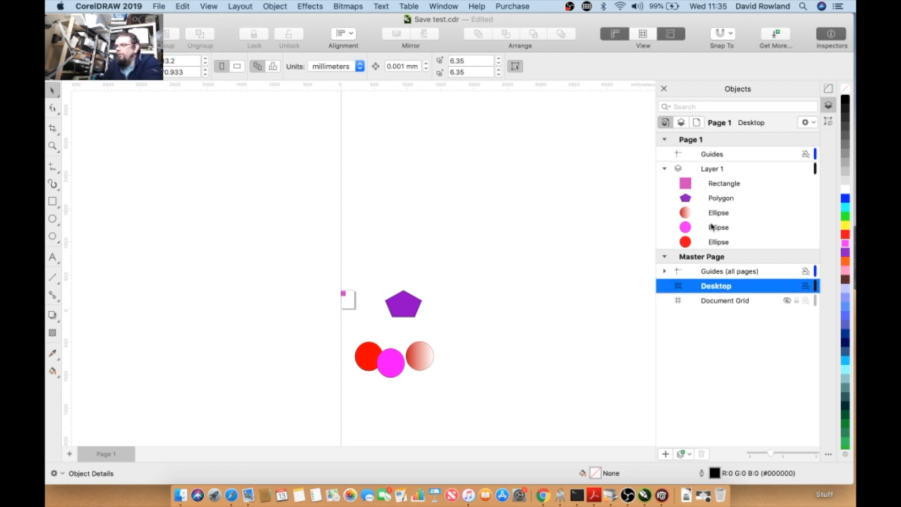
{"action": "left_click", "coordinate": [711, 170]}
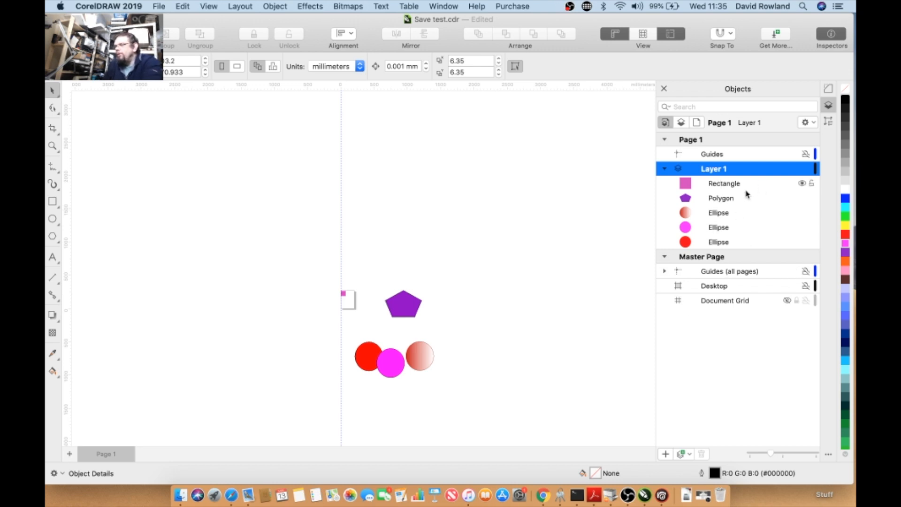
{"action": "left_click", "coordinate": [802, 212]}
{"action": "left_click", "coordinate": [802, 212]}
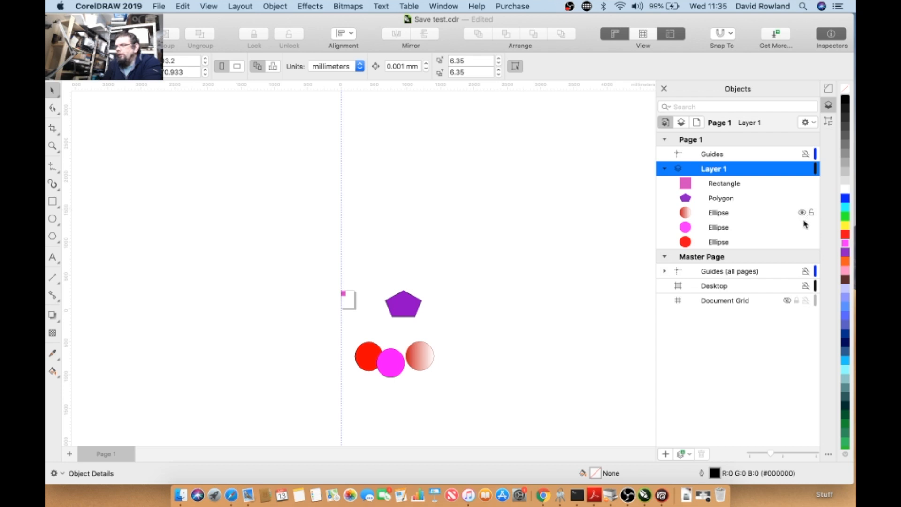
{"action": "left_click", "coordinate": [802, 227]}
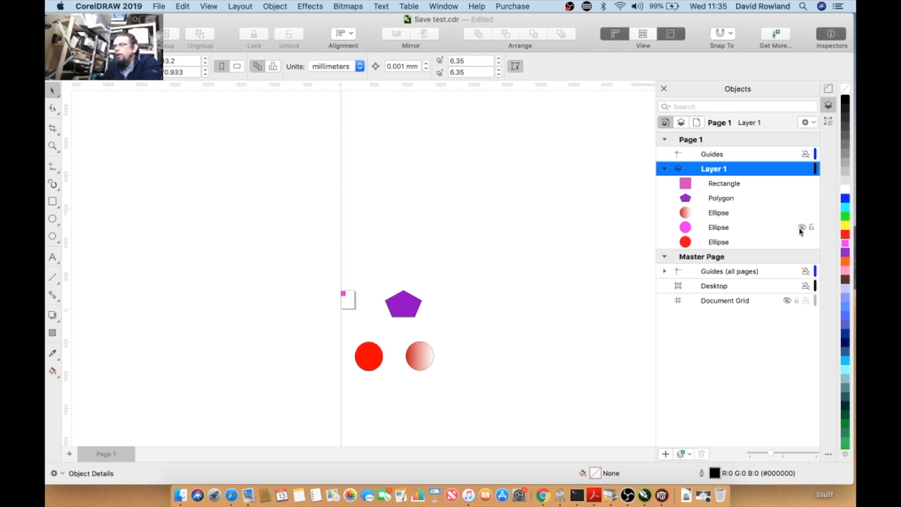
{"action": "left_click", "coordinate": [802, 228]}
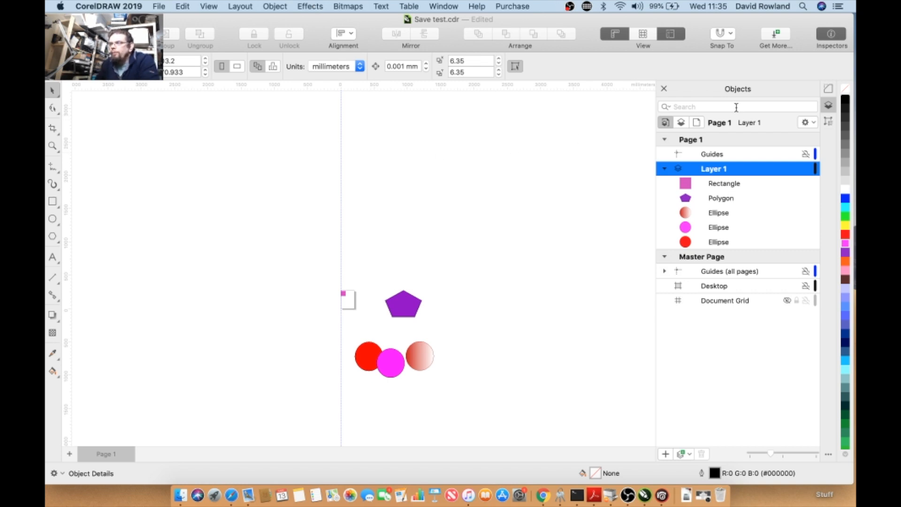
- Close the Objects inspector and open the PhotoCocktail effect inspector
{"action": "left_click", "coordinate": [662, 90]}
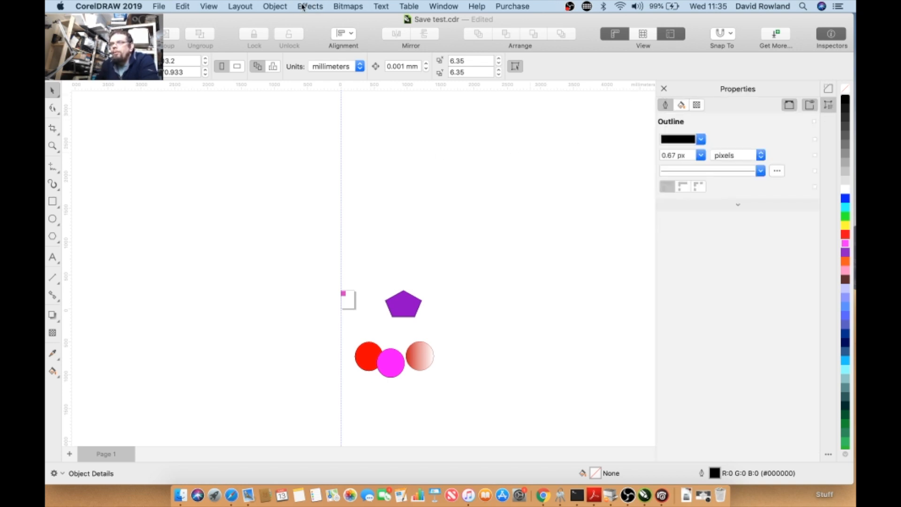
{"action": "left_click", "coordinate": [272, 5]}
{"action": "mouse_move", "coordinate": [240, 6]}
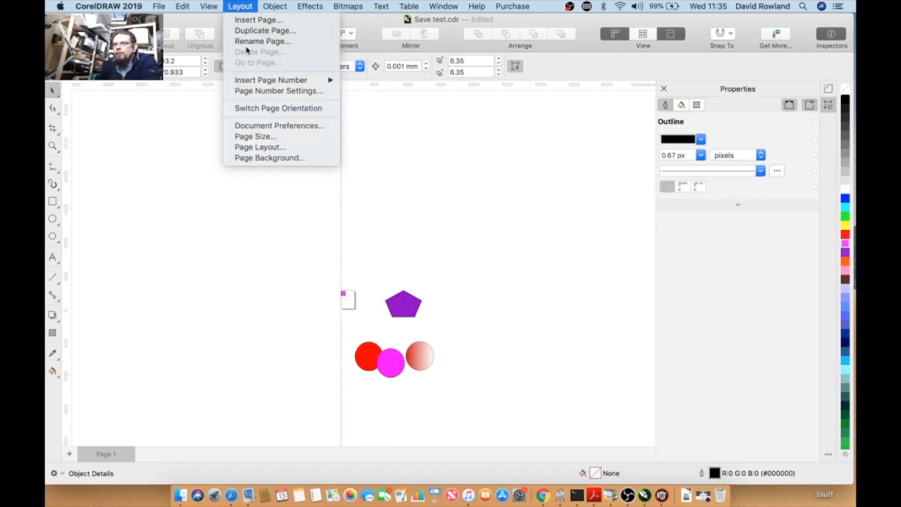
{"action": "mouse_move", "coordinate": [297, 5]}
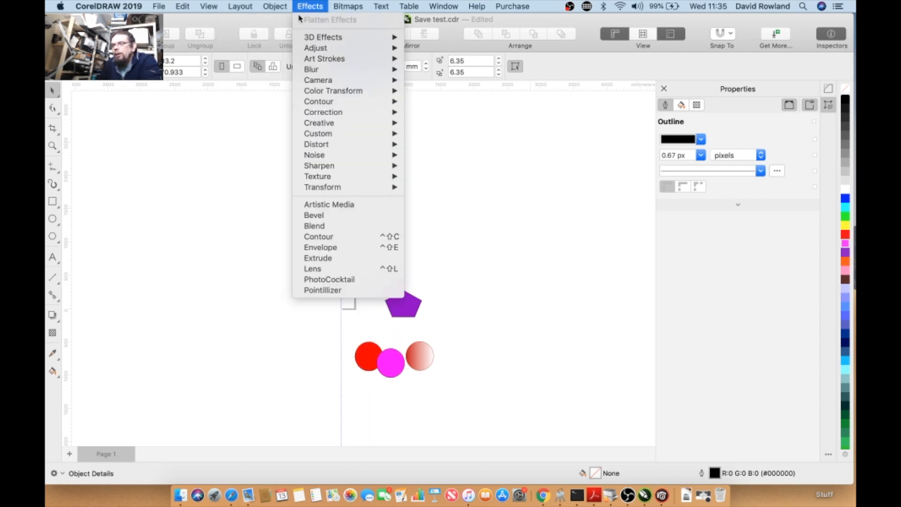
{"action": "left_click", "coordinate": [360, 284]}
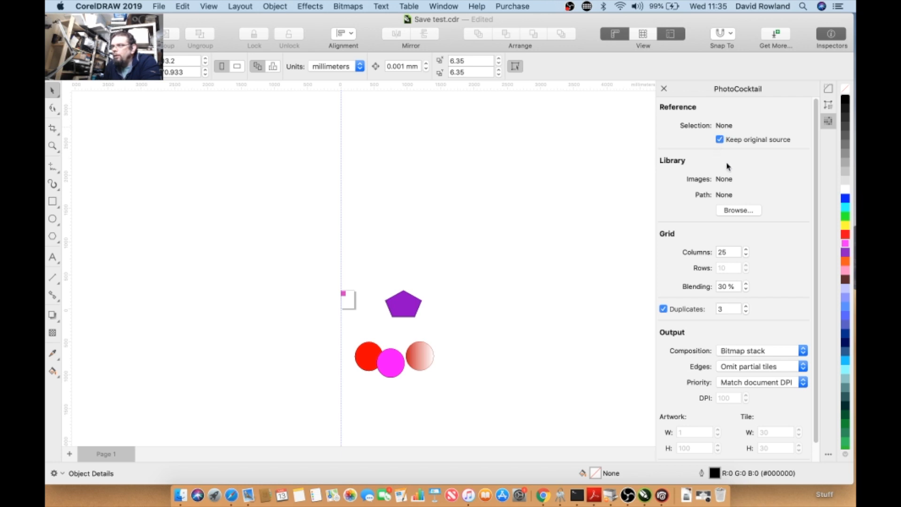
- Open the PhotoCocktail library image browser and cancel it
{"action": "left_click", "coordinate": [732, 211]}
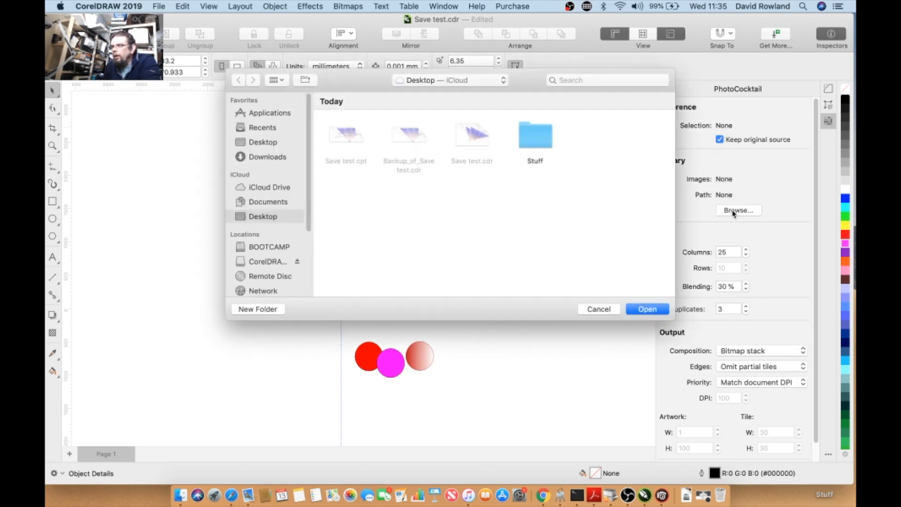
{"action": "left_click", "coordinate": [598, 310]}
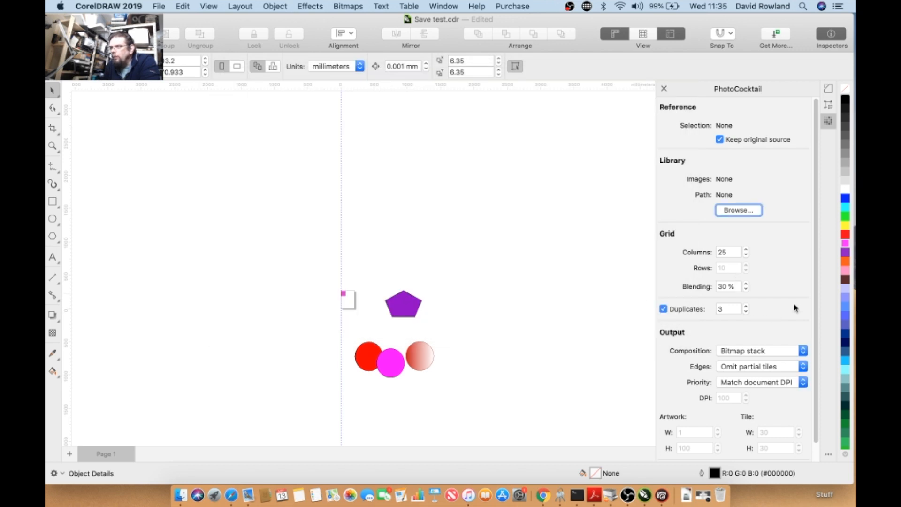
{"action": "scroll", "coordinate": [815, 323], "scroll_direction": "down", "scroll_amount": 2}
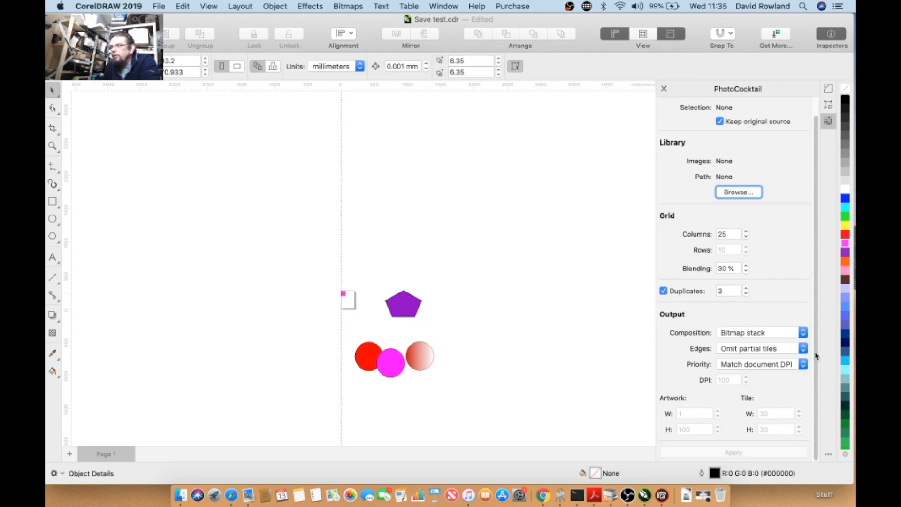
- Select one ellipse, then two ellipses, then the pentagon, and deselect everything
{"action": "left_click", "coordinate": [394, 355]}
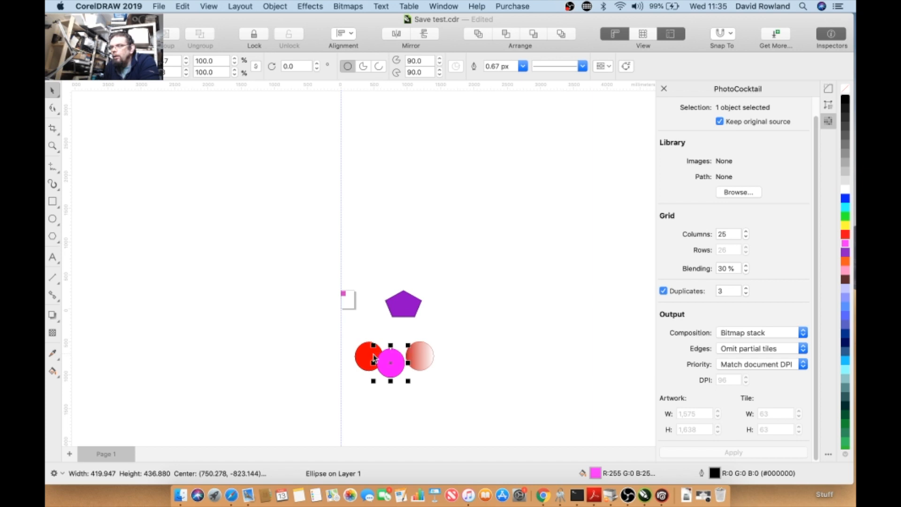
{"action": "left_click", "coordinate": [374, 358], "text": "shift"}
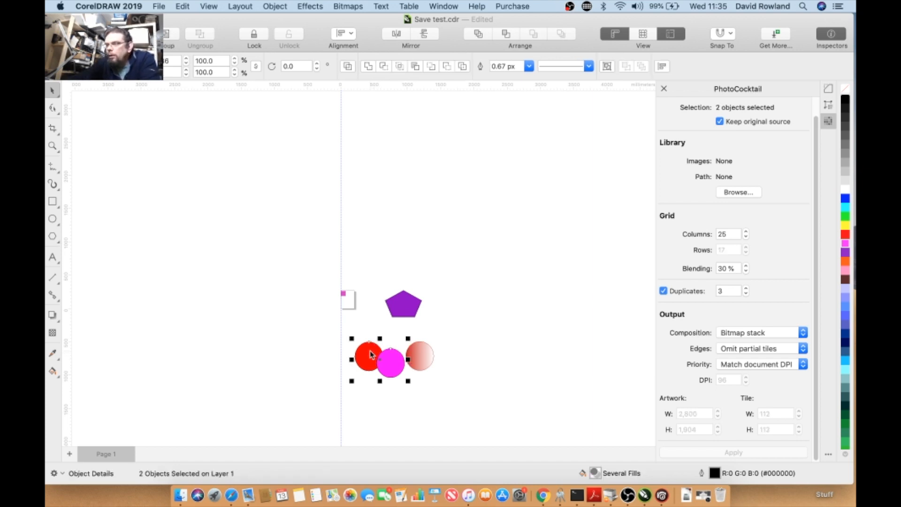
{"action": "left_click", "coordinate": [384, 237]}
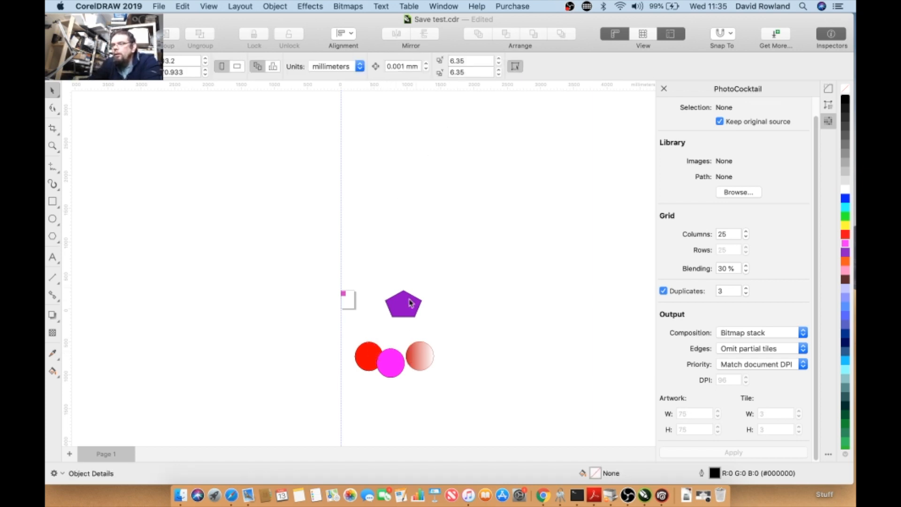
{"action": "left_click", "coordinate": [410, 303]}
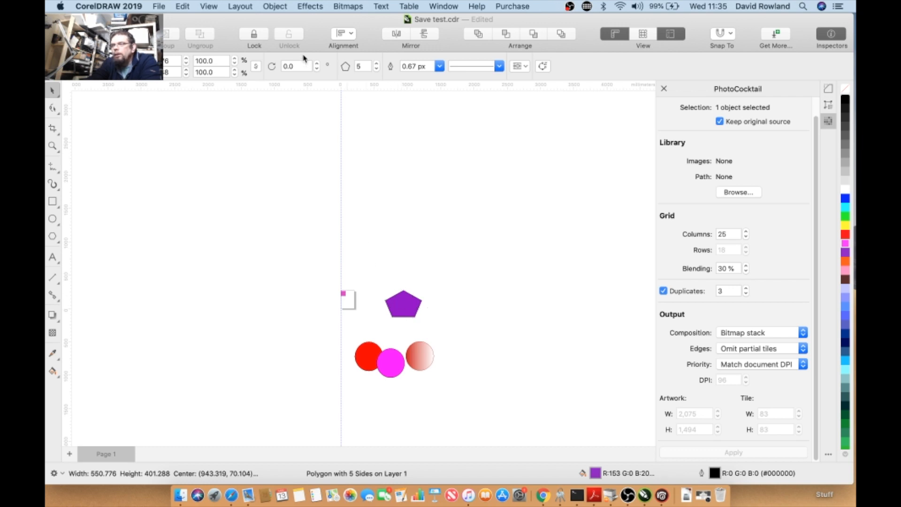
{"action": "key", "text": "Escape"}
- Close the PhotoCocktail inspector
{"action": "left_click", "coordinate": [282, 6]}
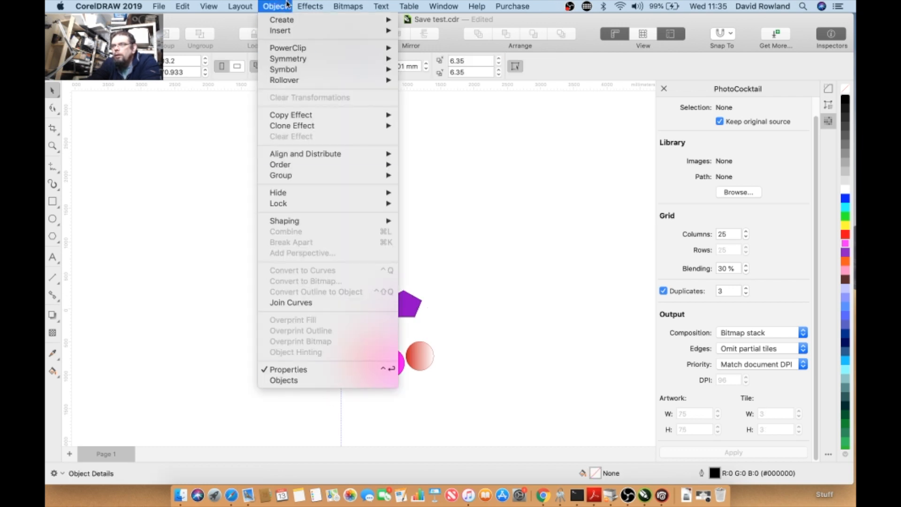
{"action": "mouse_move", "coordinate": [310, 6]}
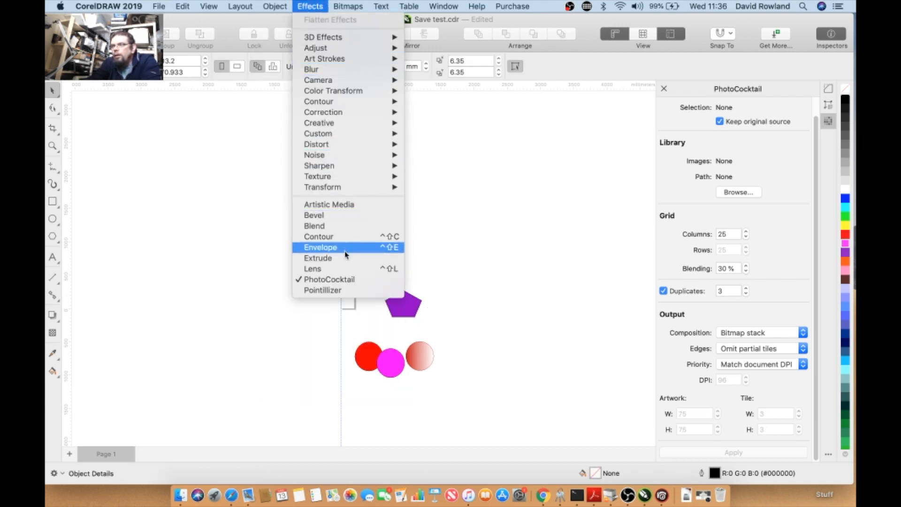
{"action": "left_click", "coordinate": [329, 279]}
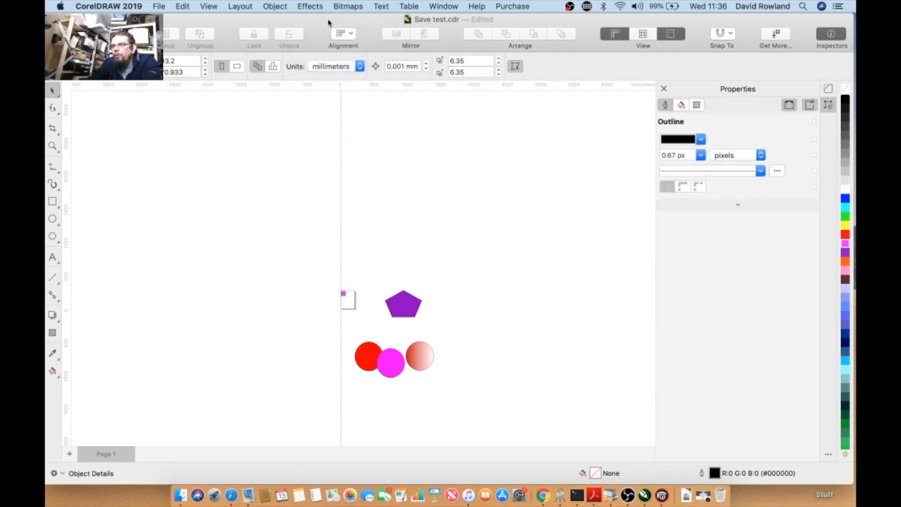
- Open the Pointillizer effect and apply it to the pentagon with its default settings
{"action": "left_click", "coordinate": [350, 8]}
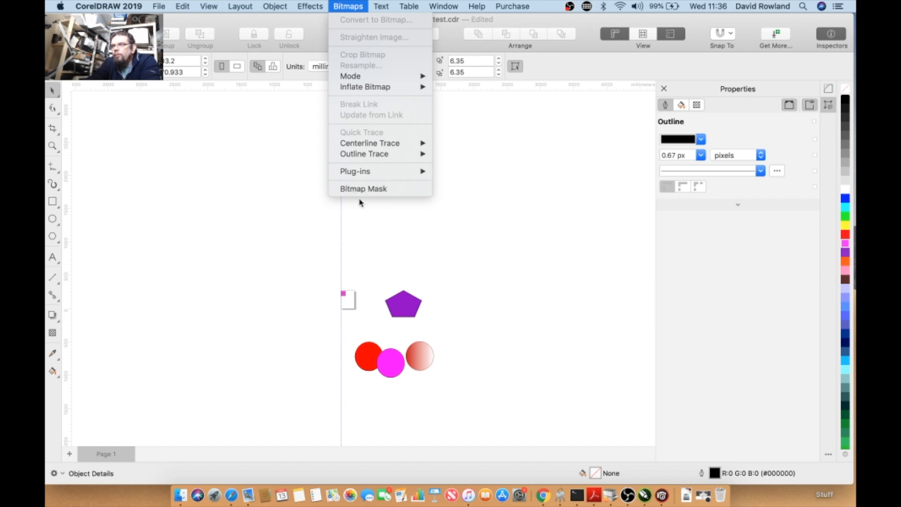
{"action": "mouse_move", "coordinate": [274, 5]}
{"action": "mouse_move", "coordinate": [305, 6]}
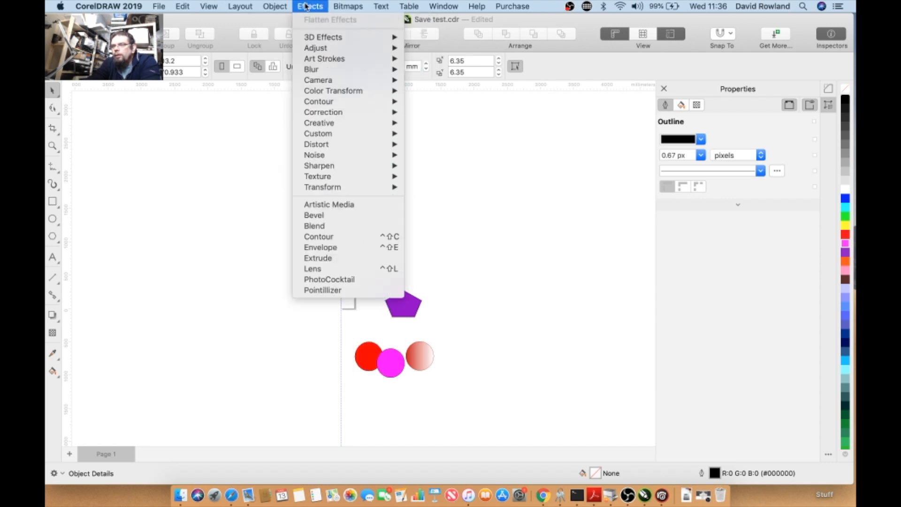
{"action": "left_click", "coordinate": [347, 291]}
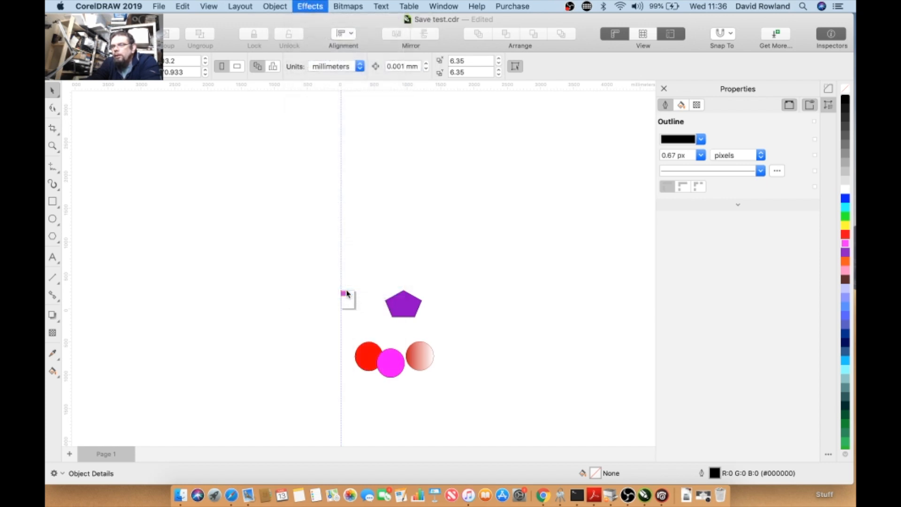
{"action": "left_click", "coordinate": [419, 307]}
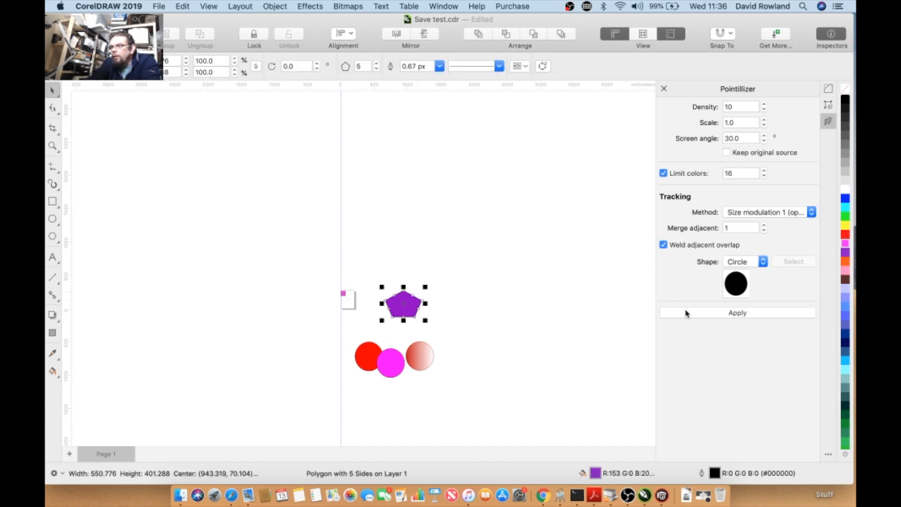
{"action": "left_click", "coordinate": [686, 313]}
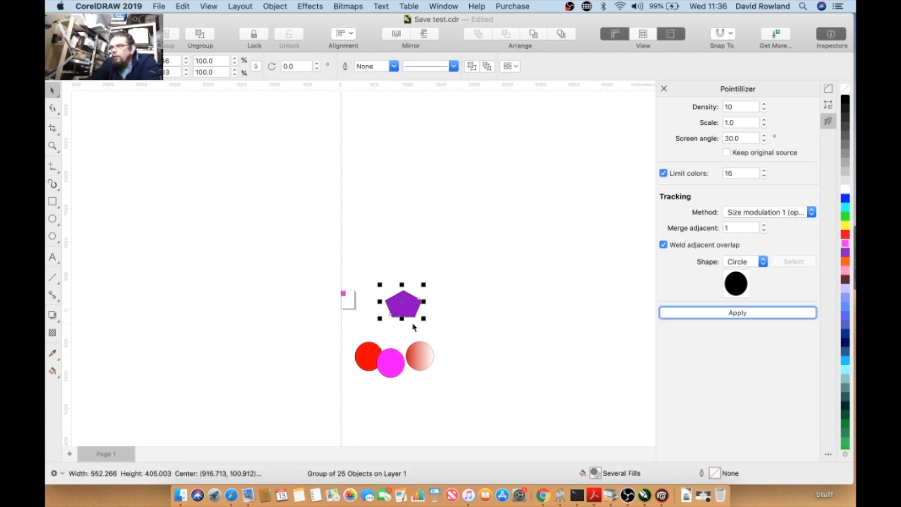
- Zoom in and out to examine the pointillized pentagon's dot pattern
{"action": "scroll", "coordinate": [412, 327], "scroll_direction": "up", "scroll_amount": 5}
{"action": "scroll", "coordinate": [402, 267], "scroll_direction": "up", "scroll_amount": 5}
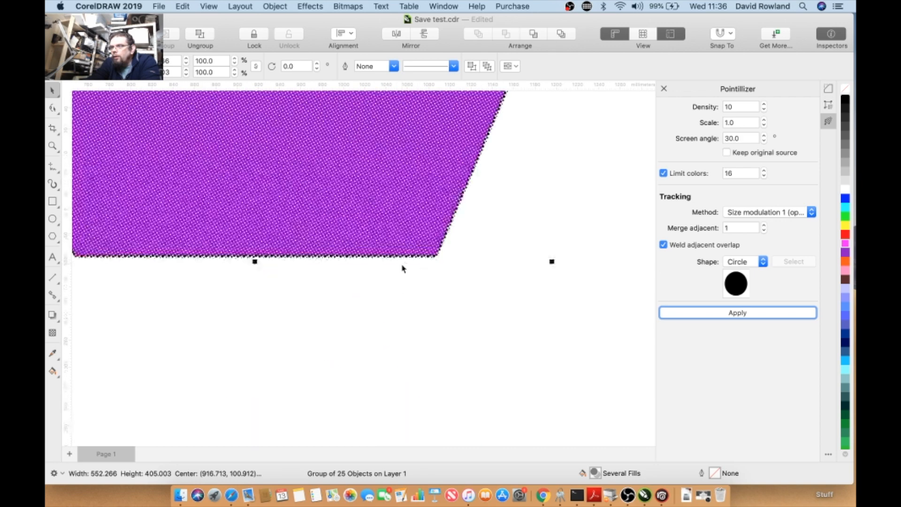
{"action": "scroll", "coordinate": [402, 268], "scroll_direction": "down", "scroll_amount": 4}
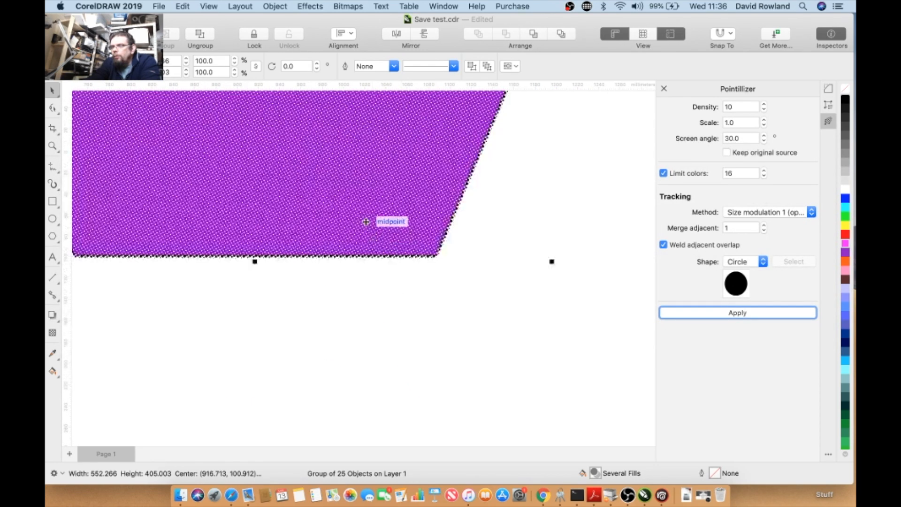
{"action": "scroll", "coordinate": [366, 221], "scroll_direction": "up", "scroll_amount": 6}
{"action": "scroll", "coordinate": [366, 221], "scroll_direction": "down", "scroll_amount": 5}
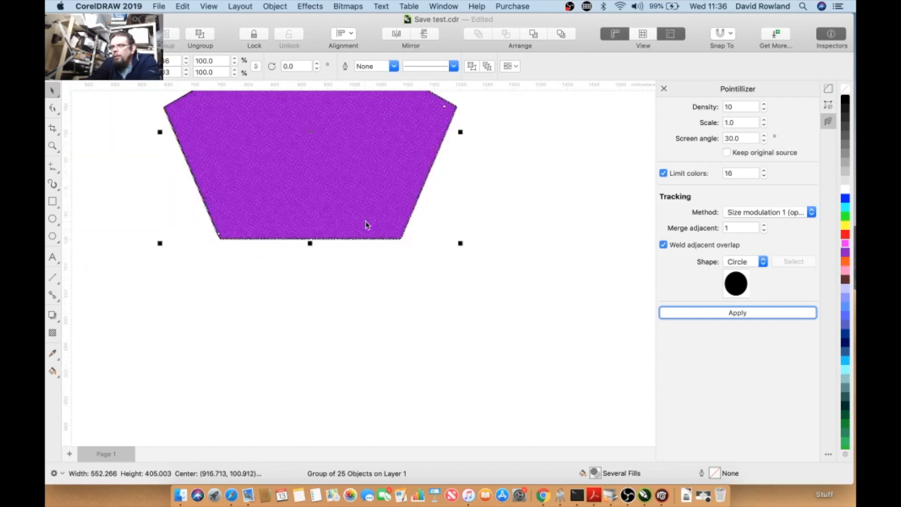
{"action": "scroll", "coordinate": [382, 143], "scroll_direction": "up", "scroll_amount": 4}
{"action": "scroll", "coordinate": [382, 143], "scroll_direction": "up", "scroll_amount": 4}
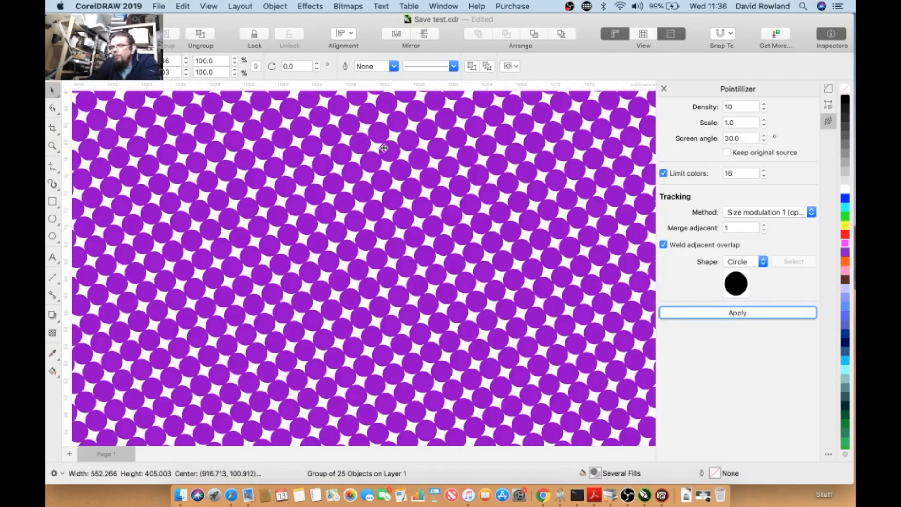
{"action": "scroll", "coordinate": [384, 148], "scroll_direction": "down", "scroll_amount": 3}
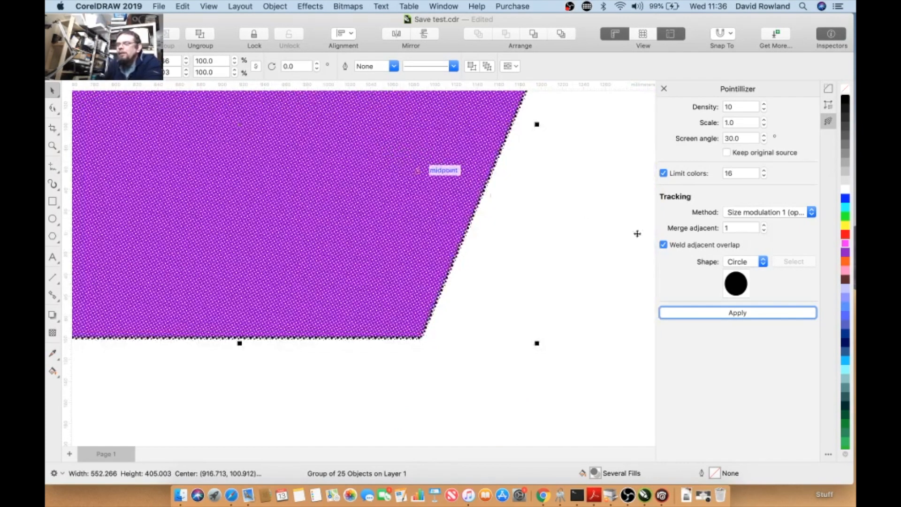
- Set the Pointillizer shape to Square and apply the effect again
{"action": "left_click", "coordinate": [761, 261]}
{"action": "left_click", "coordinate": [737, 272]}
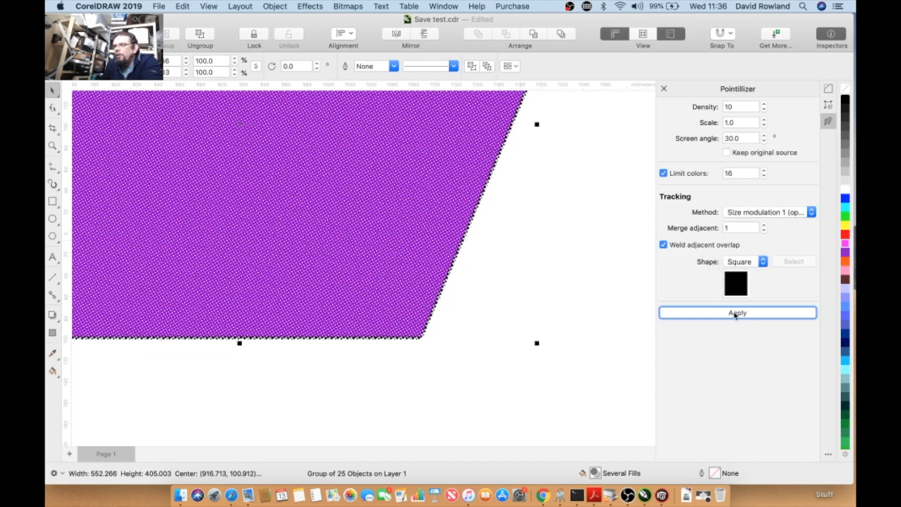
{"action": "left_click", "coordinate": [736, 311]}
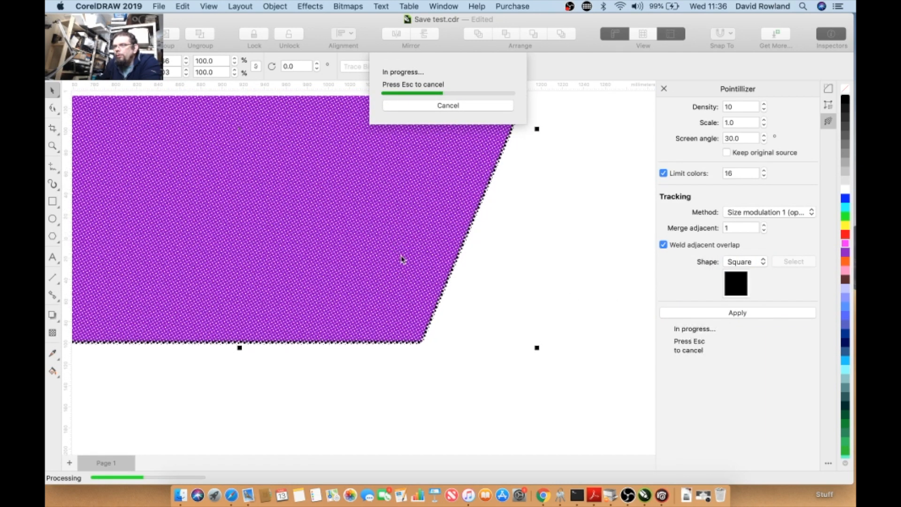
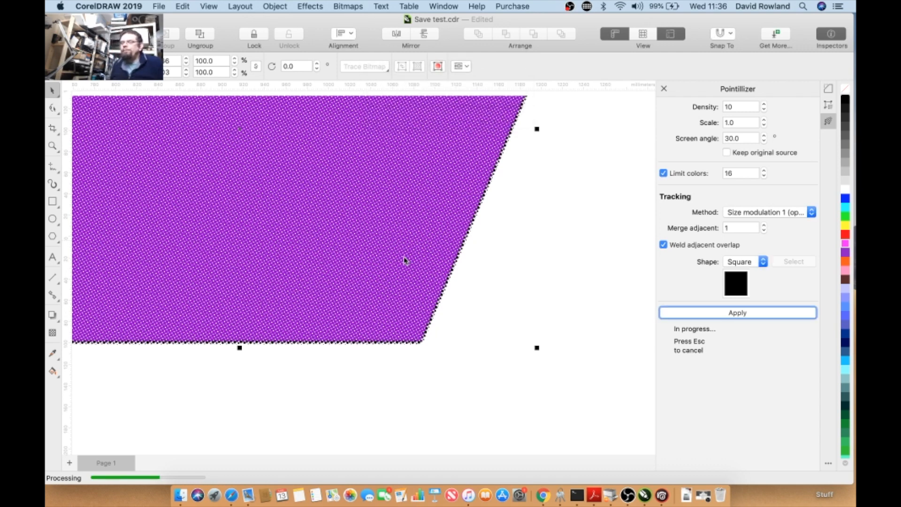
- Zoom in and out to examine the square-dot Pointillizer pattern on the pentagon
{"action": "scroll", "coordinate": [404, 260], "scroll_direction": "up", "scroll_amount": 5}
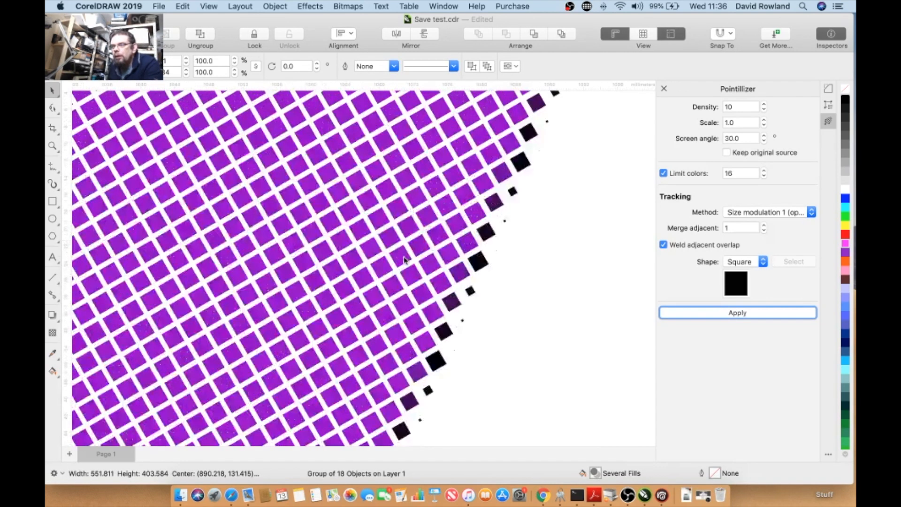
{"action": "scroll", "coordinate": [405, 260], "scroll_direction": "down", "scroll_amount": 5}
{"action": "scroll", "coordinate": [343, 244], "scroll_direction": "up", "scroll_amount": 3}
{"action": "scroll", "coordinate": [343, 243], "scroll_direction": "up", "scroll_amount": 2}
{"action": "scroll", "coordinate": [343, 244], "scroll_direction": "down", "scroll_amount": 5}
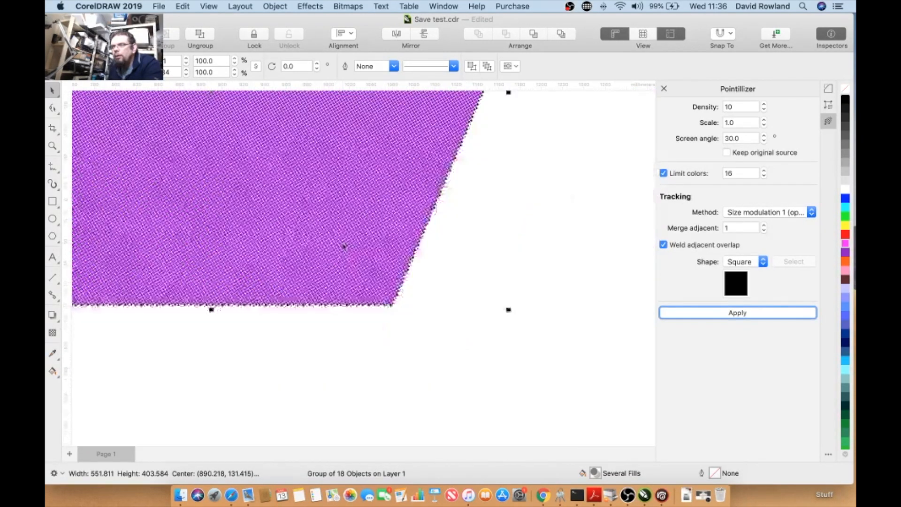
{"action": "scroll", "coordinate": [261, 163], "scroll_direction": "up", "scroll_amount": 5}
- Undo the applied Pointillizer effects to restore the plain purple pentagon
{"action": "left_click", "coordinate": [181, 7]}
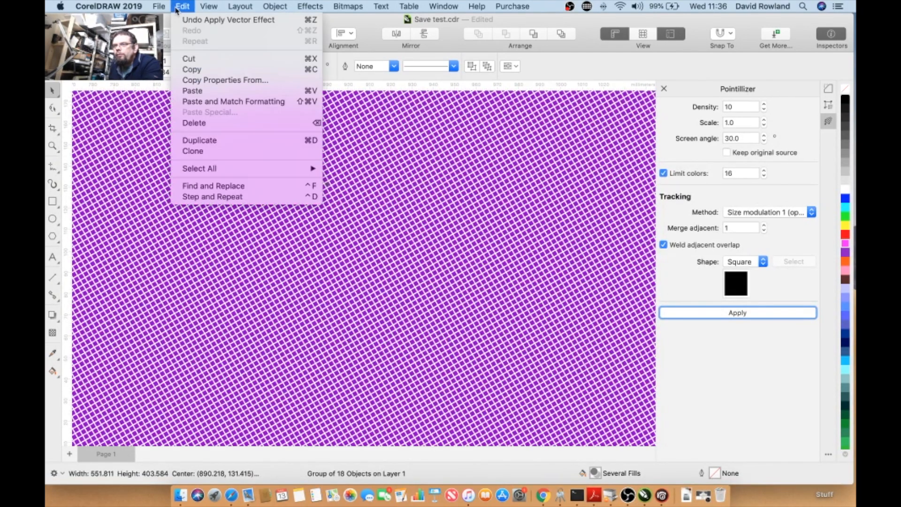
{"action": "left_click", "coordinate": [182, 20]}
{"action": "left_click", "coordinate": [181, 7]}
{"action": "left_click", "coordinate": [188, 18]}
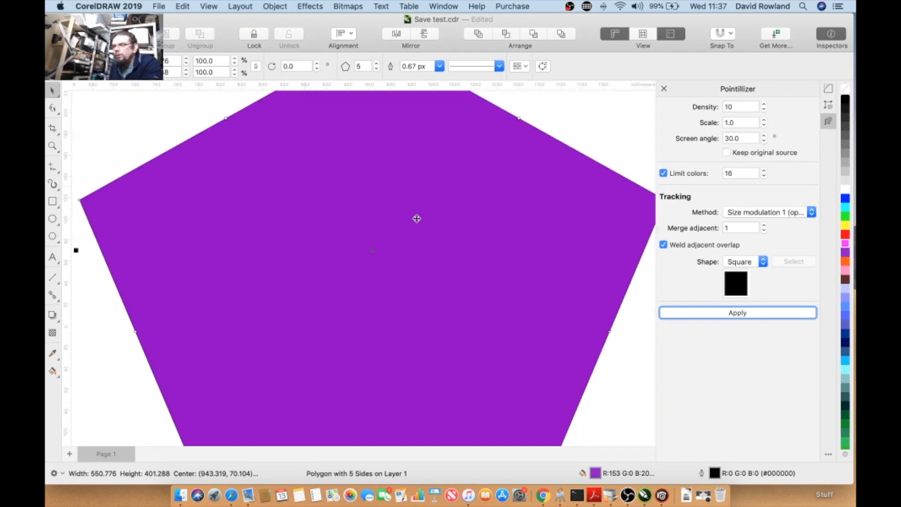
- Open the Contour effect and apply it to the pentagon with its default settings
{"action": "left_click", "coordinate": [804, 214]}
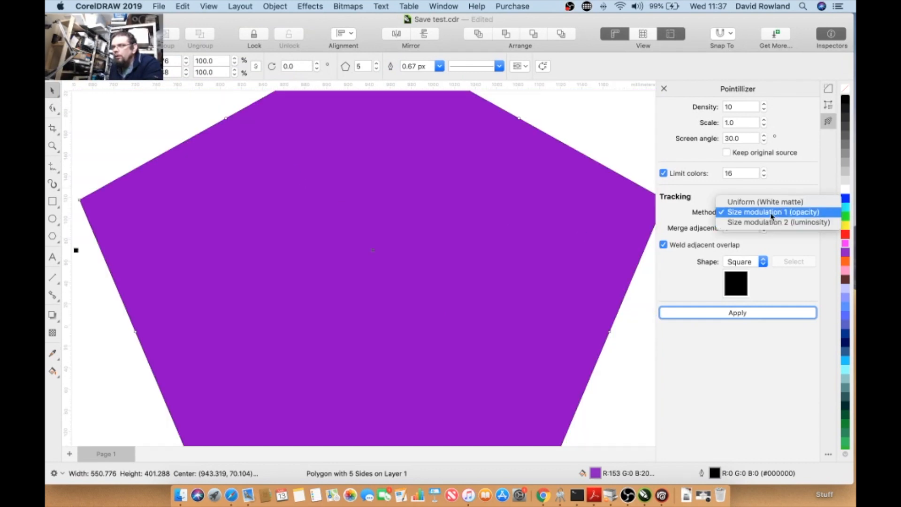
{"action": "left_click", "coordinate": [661, 144]}
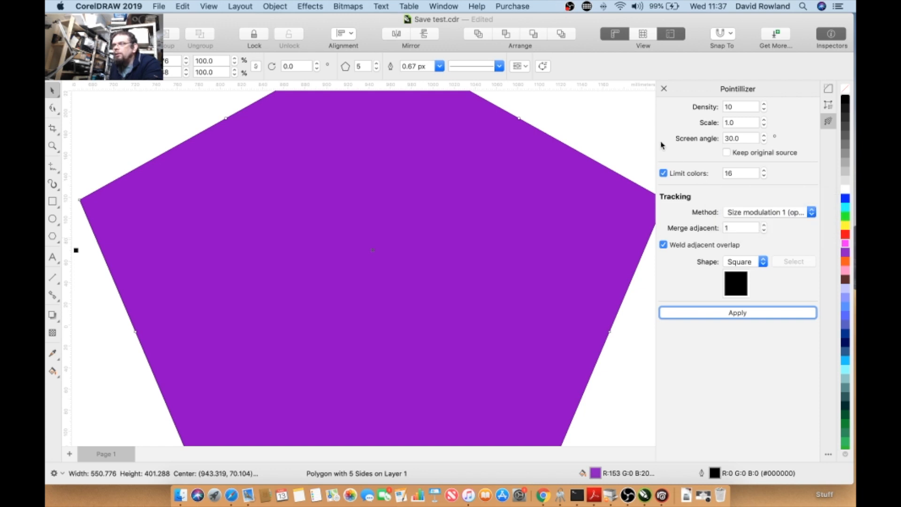
{"action": "left_click", "coordinate": [303, 8]}
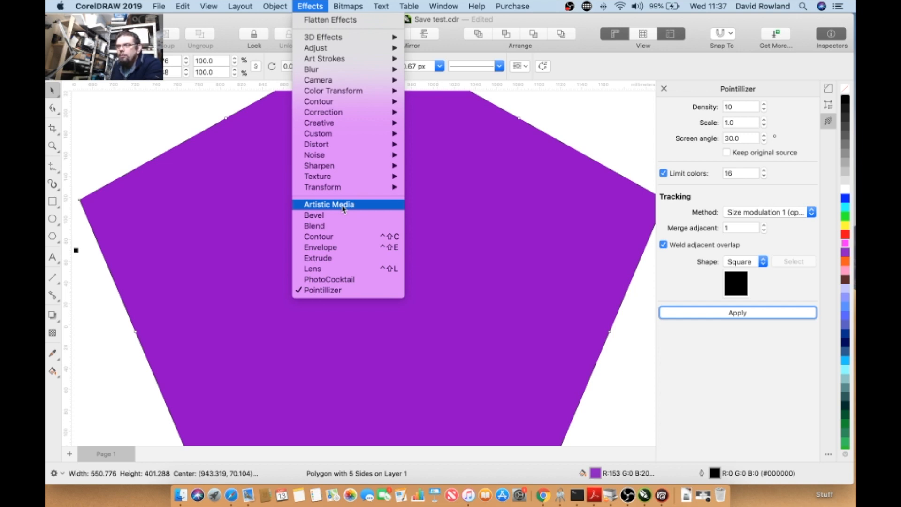
{"action": "left_click", "coordinate": [338, 240]}
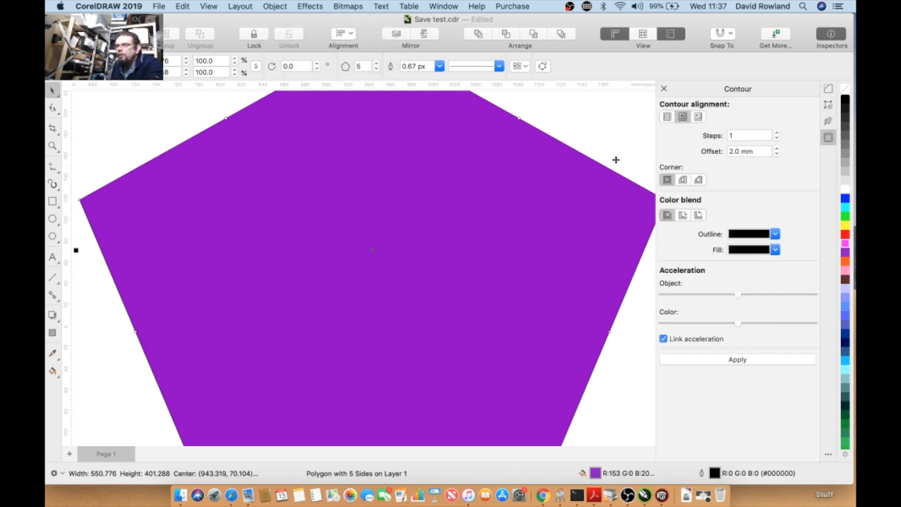
{"action": "left_click", "coordinate": [729, 360]}
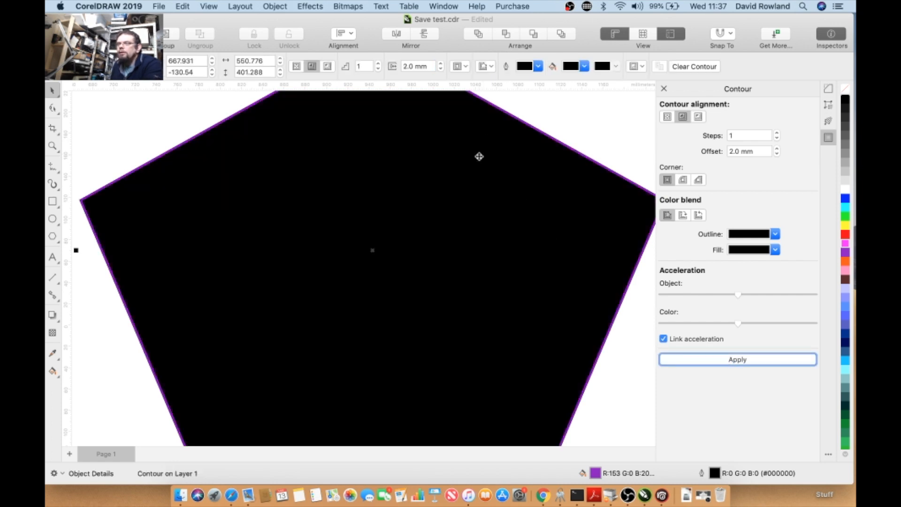
{"action": "scroll", "coordinate": [478, 155], "scroll_direction": "down", "scroll_amount": 2}
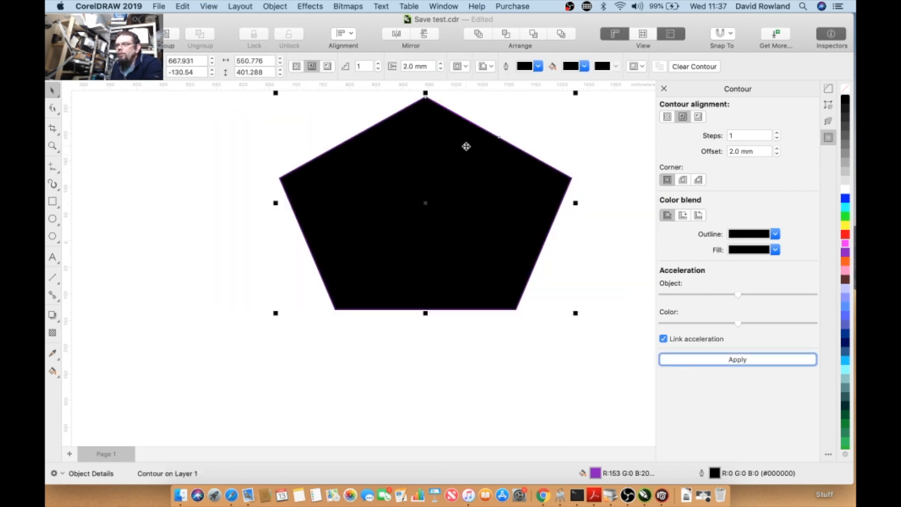
- Raise the contour's object acceleration, set its fill colour to red (#E02424) and apply it
{"action": "left_click_drag", "start_coordinate": [740, 296], "coordinate": [791, 306]}
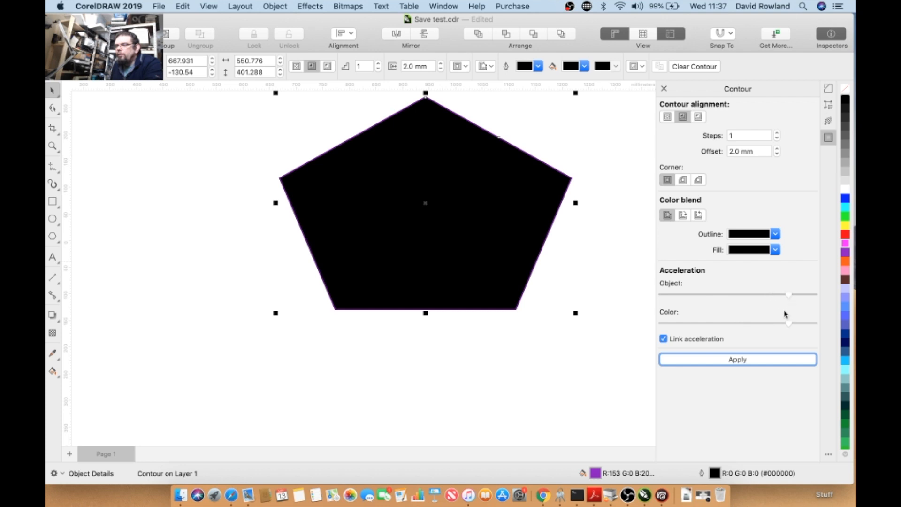
{"action": "left_click", "coordinate": [774, 250]}
{"action": "left_click", "coordinate": [662, 144]}
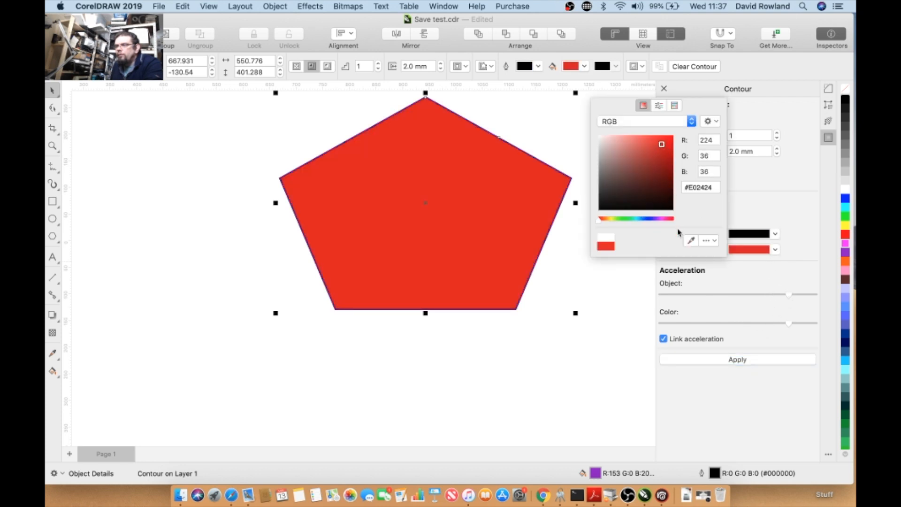
{"action": "left_click", "coordinate": [748, 278]}
{"action": "left_click", "coordinate": [736, 359]}
- Increase the contour steps to 9 and apply the contour again
{"action": "left_click", "coordinate": [778, 134]}
{"action": "left_click", "coordinate": [777, 133]}
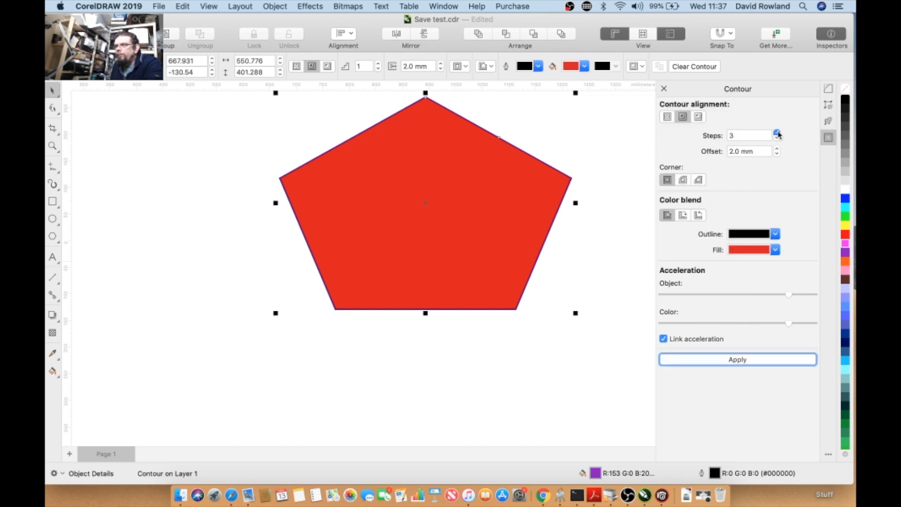
{"action": "left_click", "coordinate": [777, 133]}
{"action": "left_click", "coordinate": [777, 133]}
{"action": "left_click", "coordinate": [777, 133]}
{"action": "left_click", "coordinate": [705, 360]}
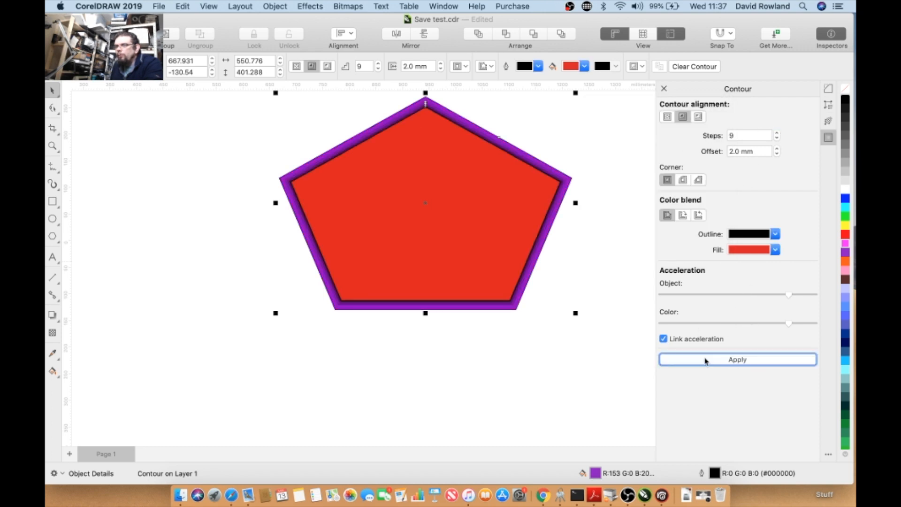
- Increase the contour steps to 17 with a 9.0 mm offset and reapply the contour
{"action": "left_click", "coordinate": [777, 134]}
{"action": "left_click", "coordinate": [777, 134]}
{"action": "left_click", "coordinate": [777, 133]}
{"action": "left_click", "coordinate": [777, 133]}
{"action": "left_click", "coordinate": [777, 133]}
{"action": "left_click", "coordinate": [713, 361]}
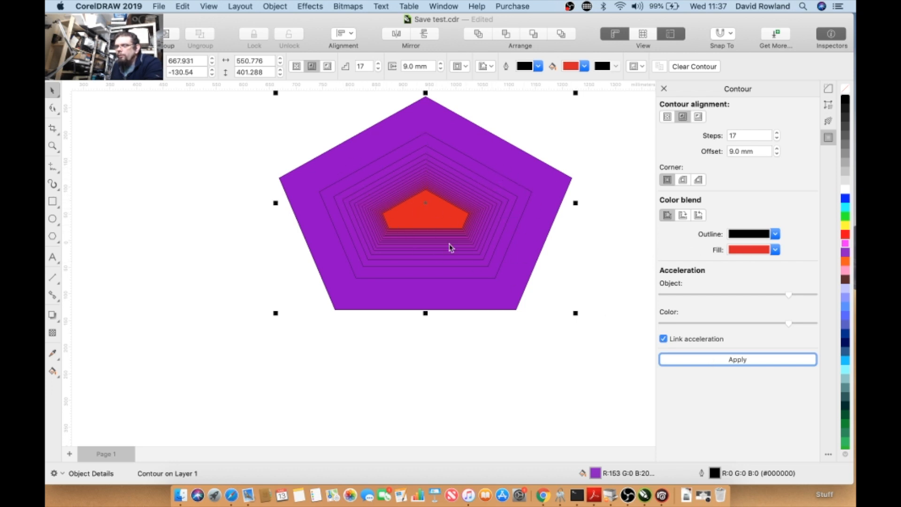
- Delete the contoured pentagon
{"action": "scroll", "coordinate": [381, 213], "scroll_direction": "up", "scroll_amount": 3}
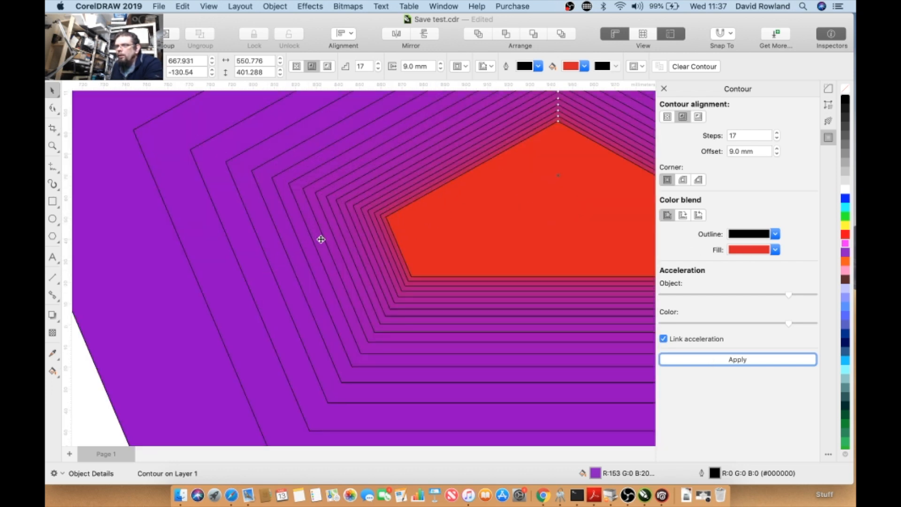
{"action": "scroll", "coordinate": [318, 239], "scroll_direction": "down", "scroll_amount": 3}
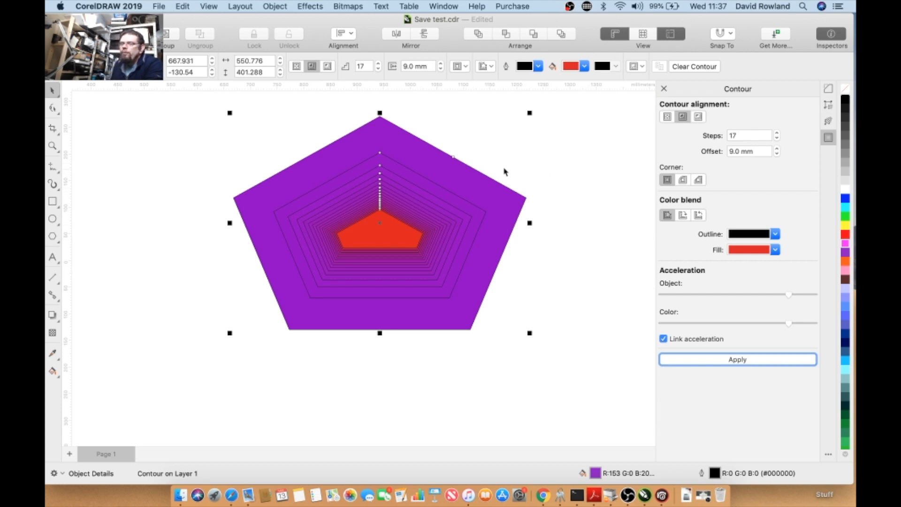
{"action": "key", "text": "Delete"}
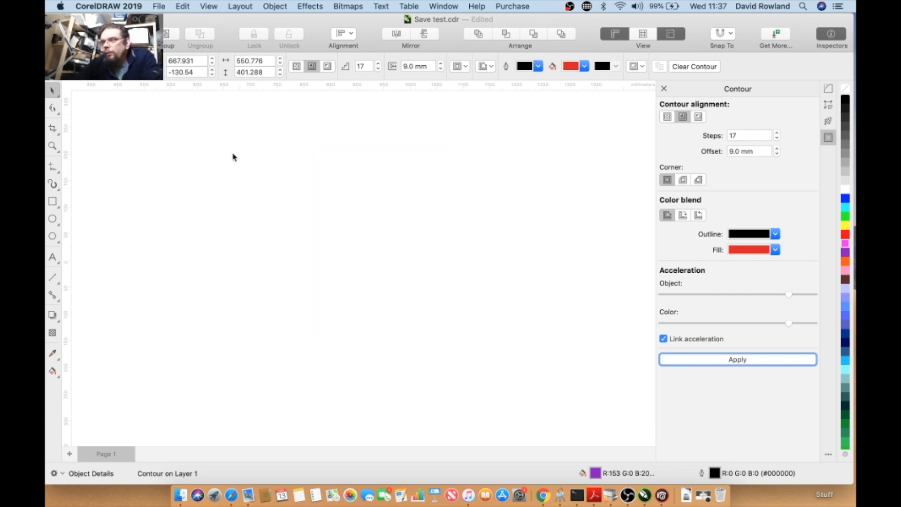
- Create the artistic text "Corel", enlarge it to about 297 pt and make it bold
{"action": "left_click", "coordinate": [52, 258]}
{"action": "left_click", "coordinate": [283, 202]}
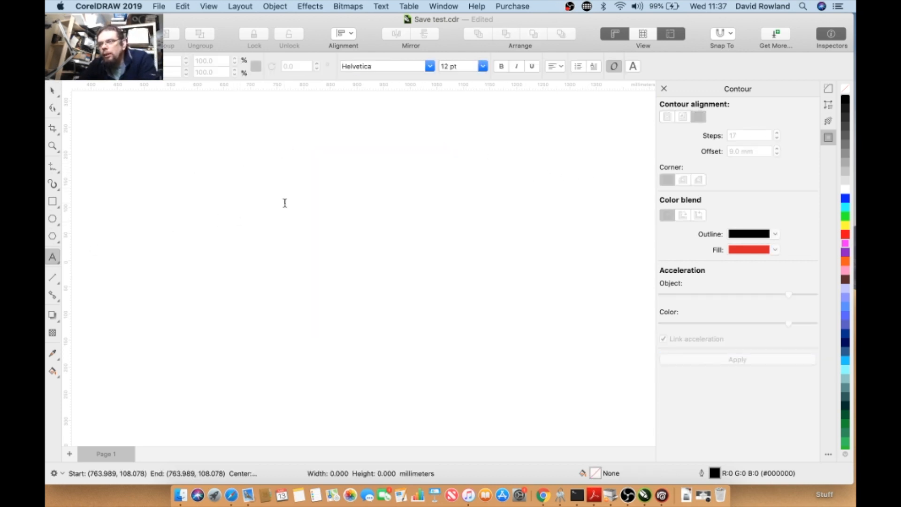
{"action": "type", "text": "Corel"}
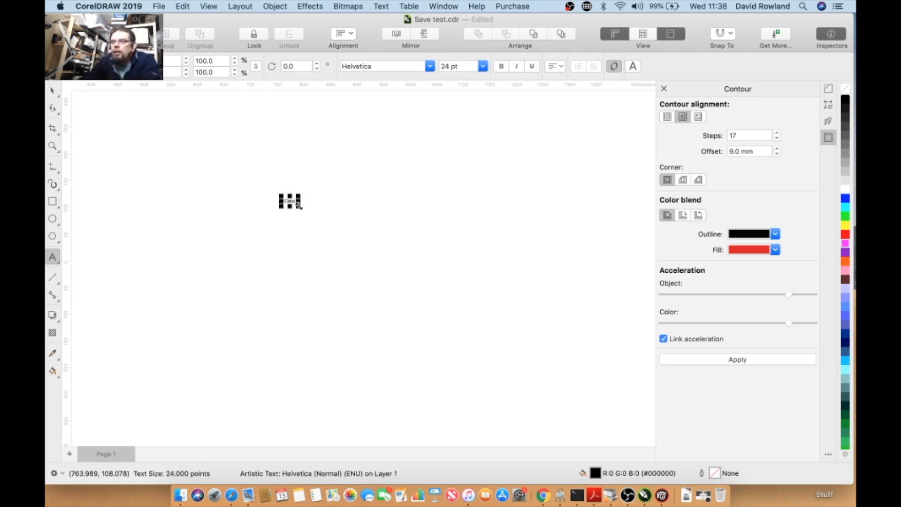
{"action": "left_click_drag", "start_coordinate": [406, 266], "coordinate": [406, 266]}
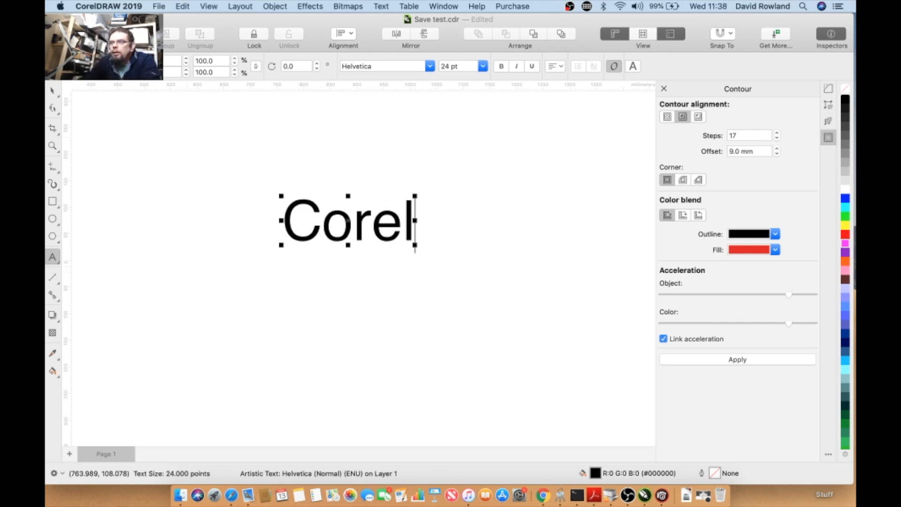
{"action": "left_click", "coordinate": [54, 90]}
{"action": "left_click", "coordinate": [501, 67]}
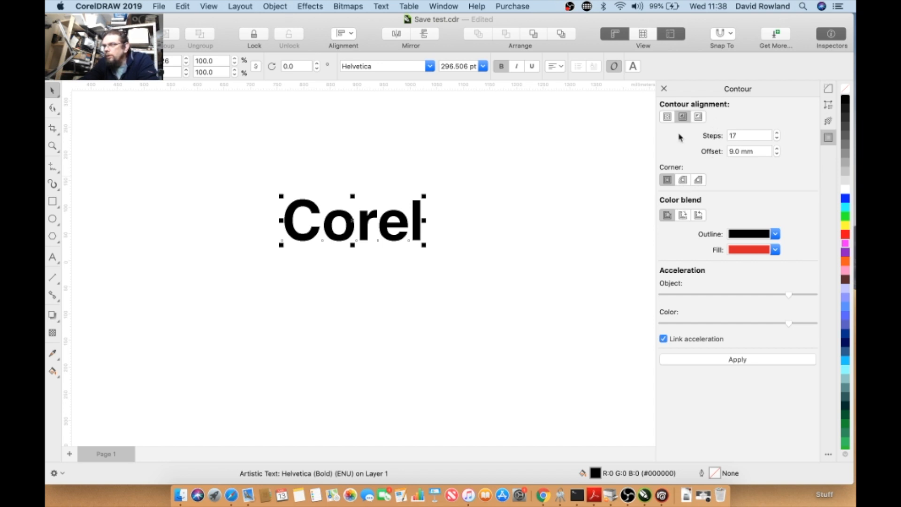
- Try applying the contour to the text with the to-center and inside alignments
{"action": "left_click", "coordinate": [666, 117]}
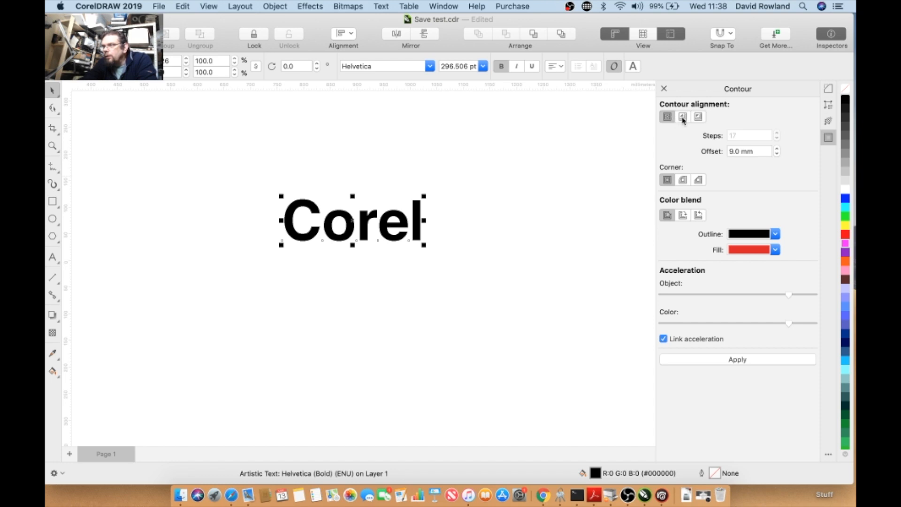
{"action": "left_click", "coordinate": [683, 118]}
{"action": "left_click", "coordinate": [697, 118]}
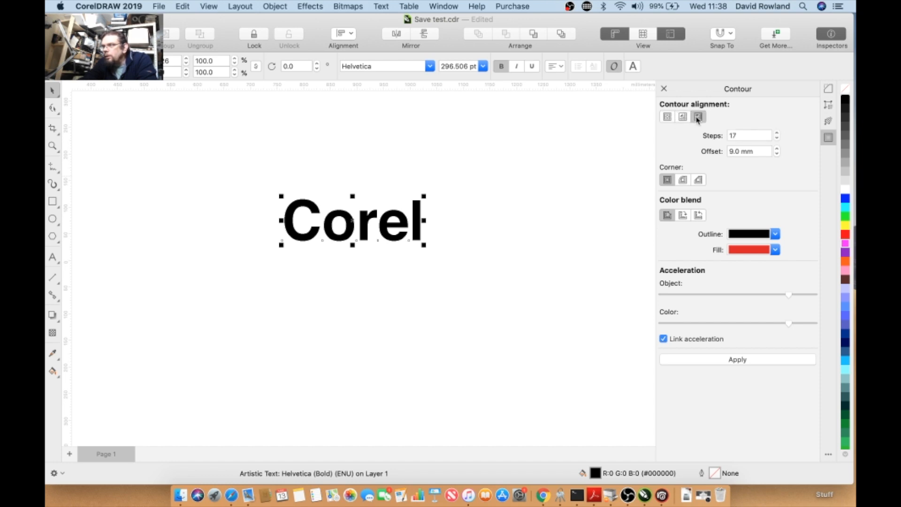
{"action": "left_click", "coordinate": [667, 117]}
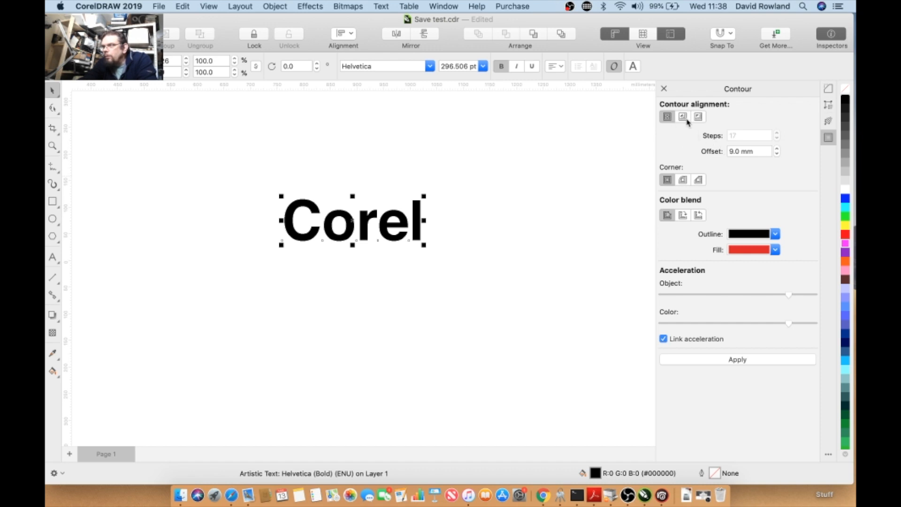
{"action": "left_click", "coordinate": [719, 360]}
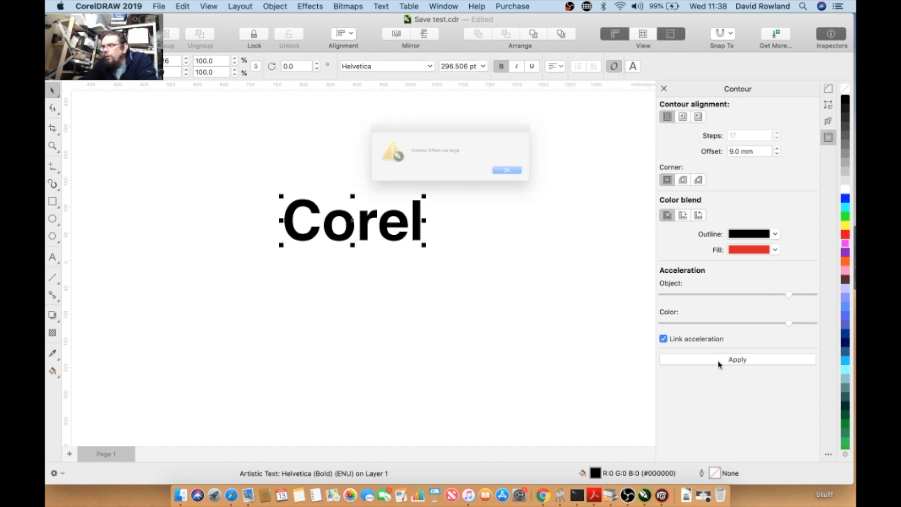
{"action": "left_click", "coordinate": [531, 179]}
{"action": "left_click", "coordinate": [684, 117]}
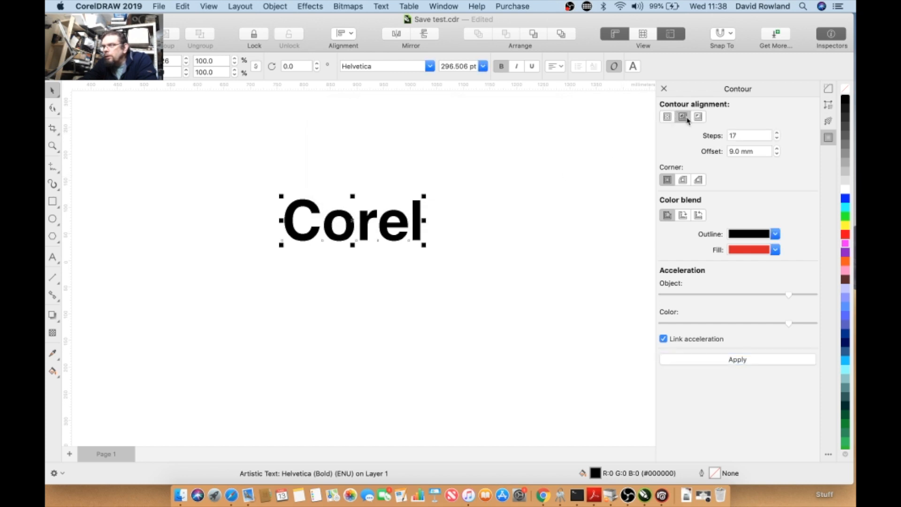
{"action": "left_click", "coordinate": [699, 359]}
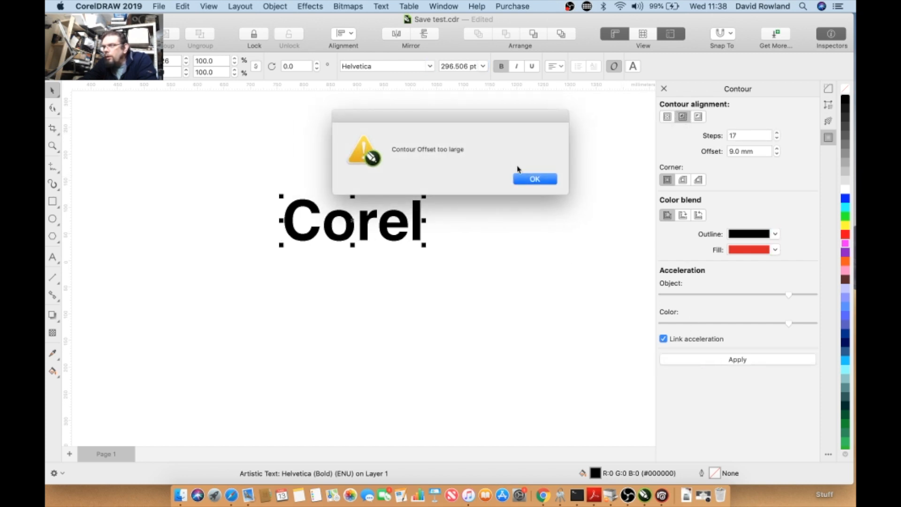
{"action": "left_click", "coordinate": [533, 179]}
- Set the contour offset to 5.0 mm and steps to 1, then apply the inside contour to the text
{"action": "double_click", "coordinate": [734, 151]}
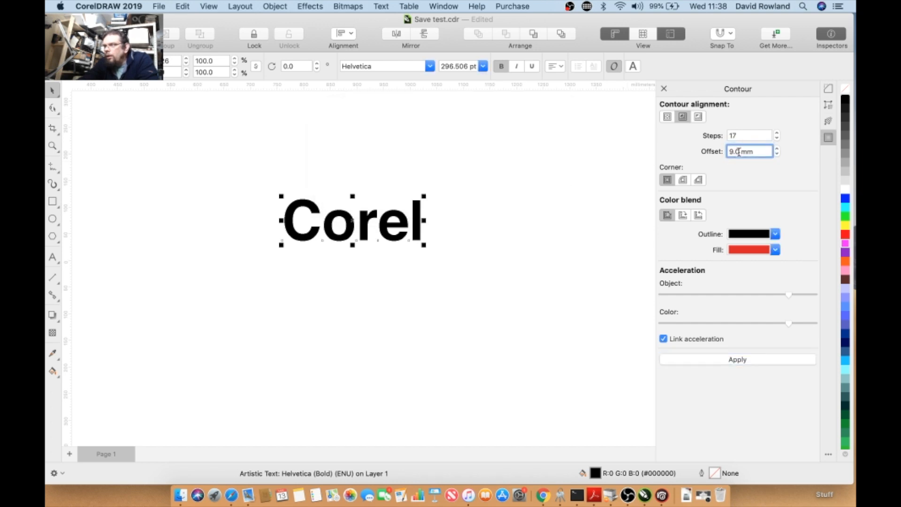
{"action": "type", "text": "5.0"}
{"action": "key", "text": "shift+Tab"}
{"action": "key", "text": "BackSpace"}
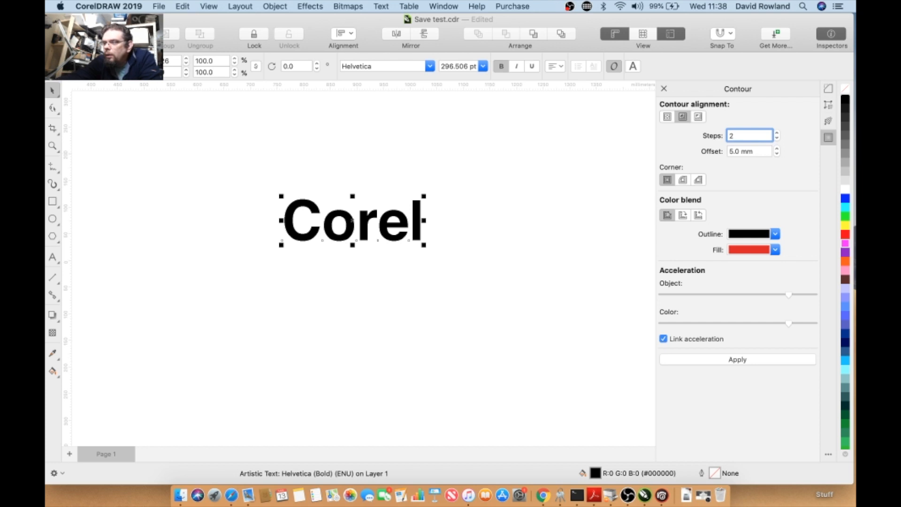
{"action": "type", "text": "1"}
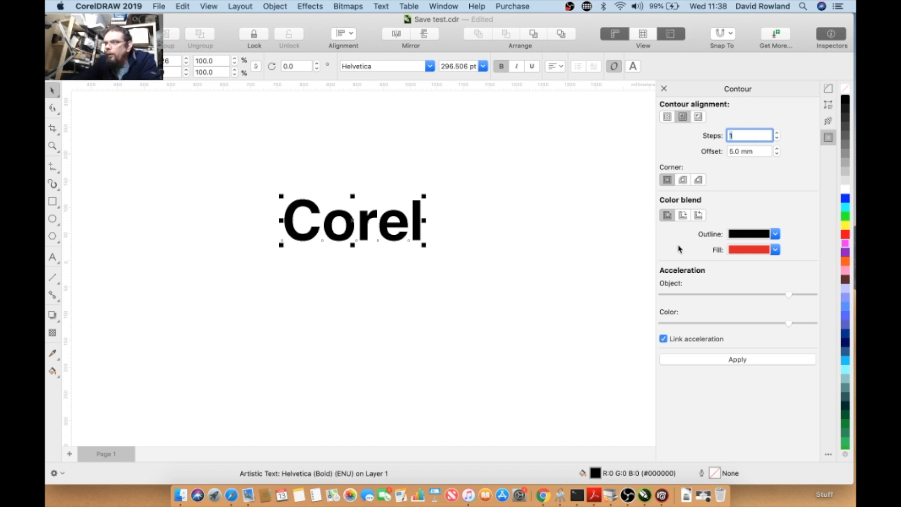
{"action": "left_click", "coordinate": [720, 363]}
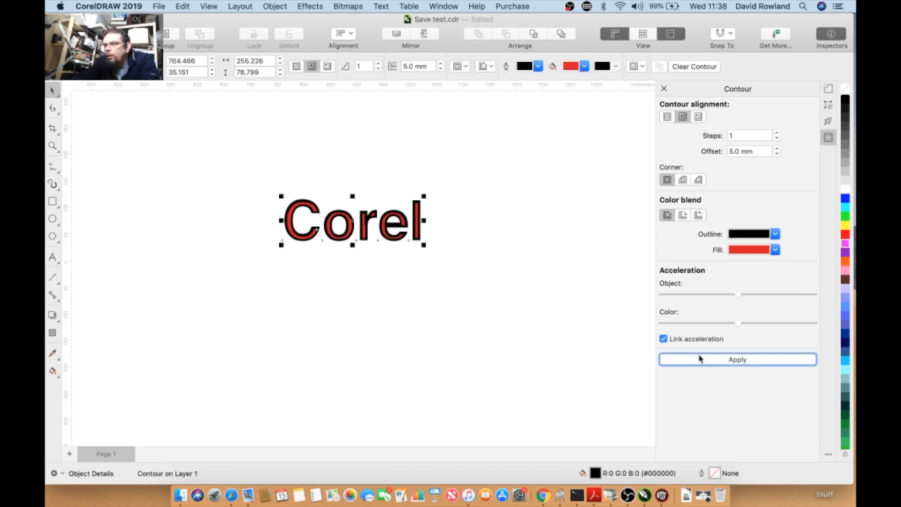
- Undo the inside contour applied to the text
{"action": "scroll", "coordinate": [309, 208], "scroll_direction": "up", "scroll_amount": 3}
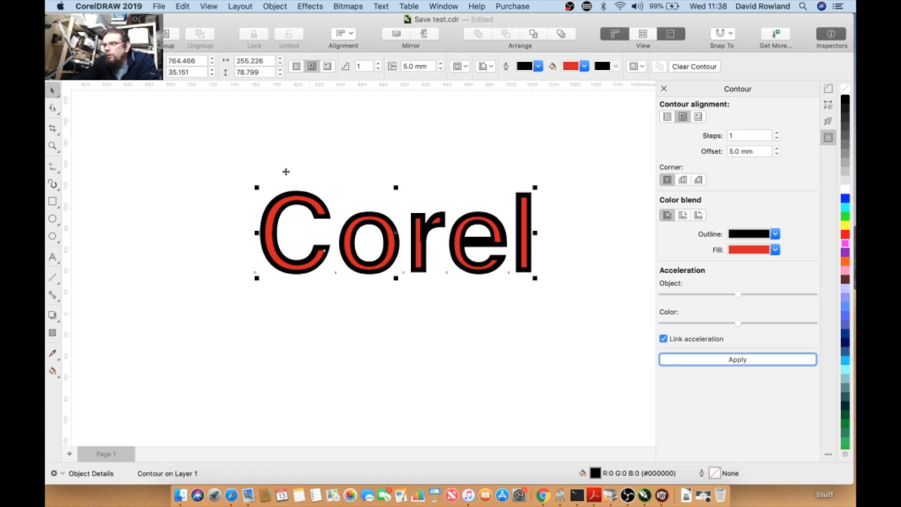
{"action": "left_click", "coordinate": [182, 6]}
{"action": "left_click", "coordinate": [197, 18]}
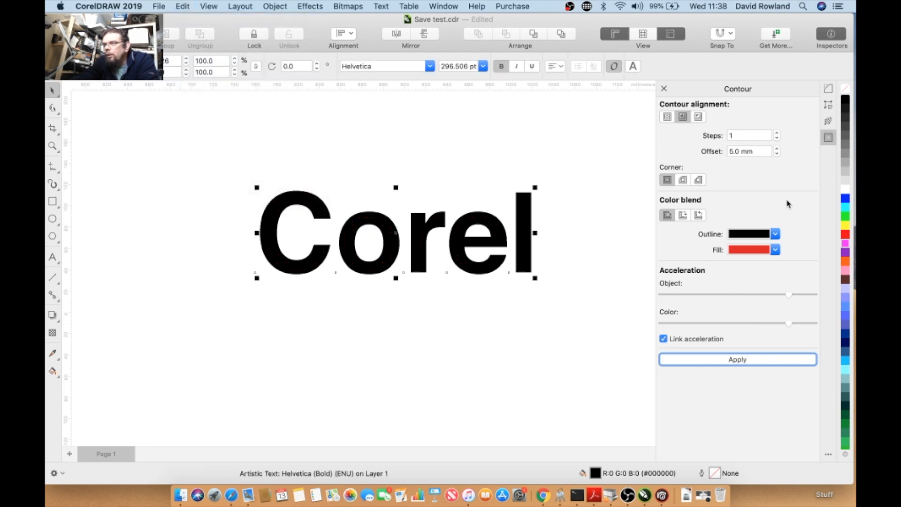
- Apply a to-center contour to the text, then undo it
{"action": "left_click", "coordinate": [666, 118]}
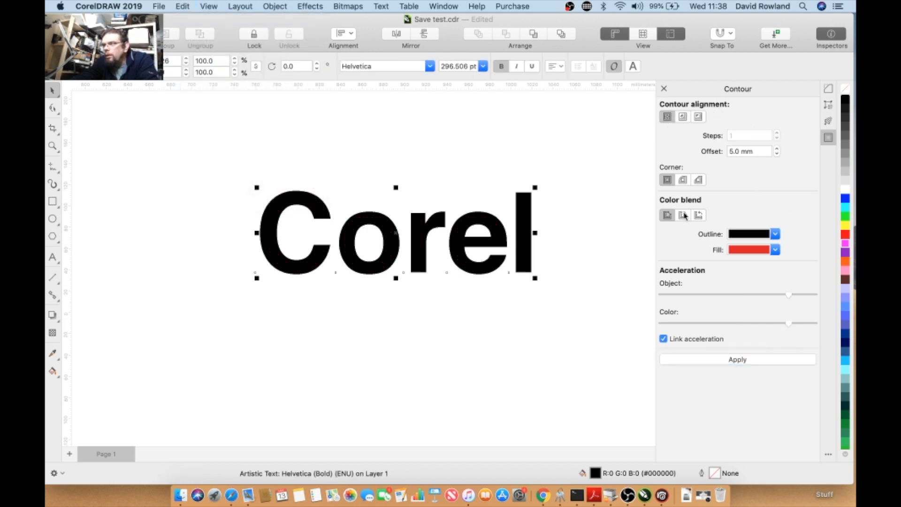
{"action": "left_click", "coordinate": [728, 360]}
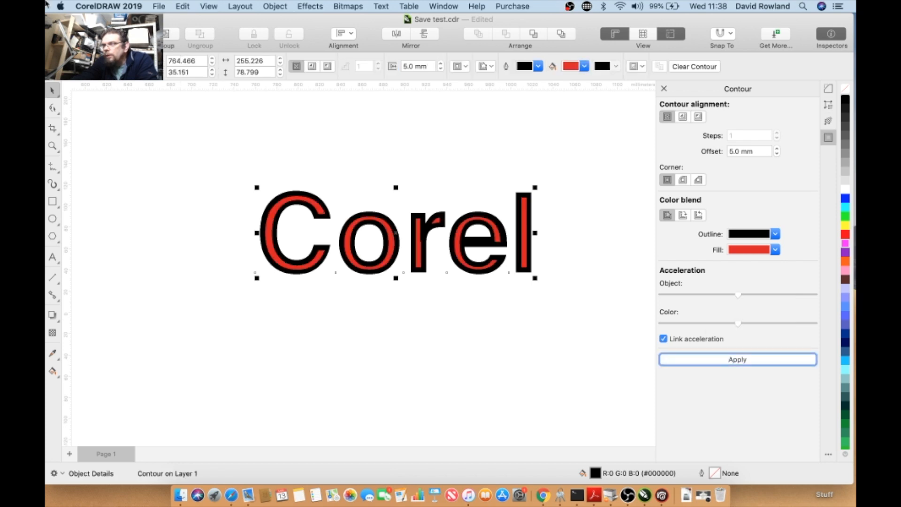
{"action": "left_click", "coordinate": [181, 7]}
{"action": "left_click", "coordinate": [197, 17]}
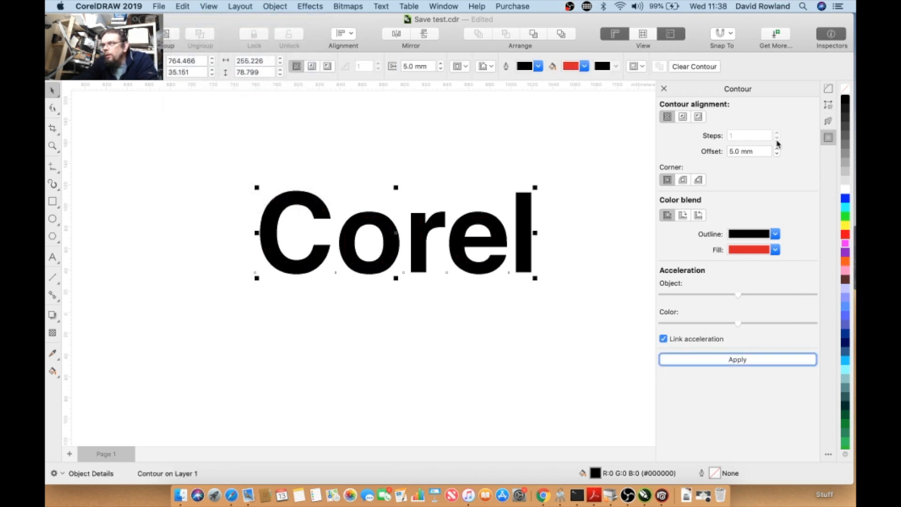
- Apply the contour to the text with the outside alignment
{"action": "left_click", "coordinate": [698, 117]}
{"action": "left_click", "coordinate": [714, 365]}
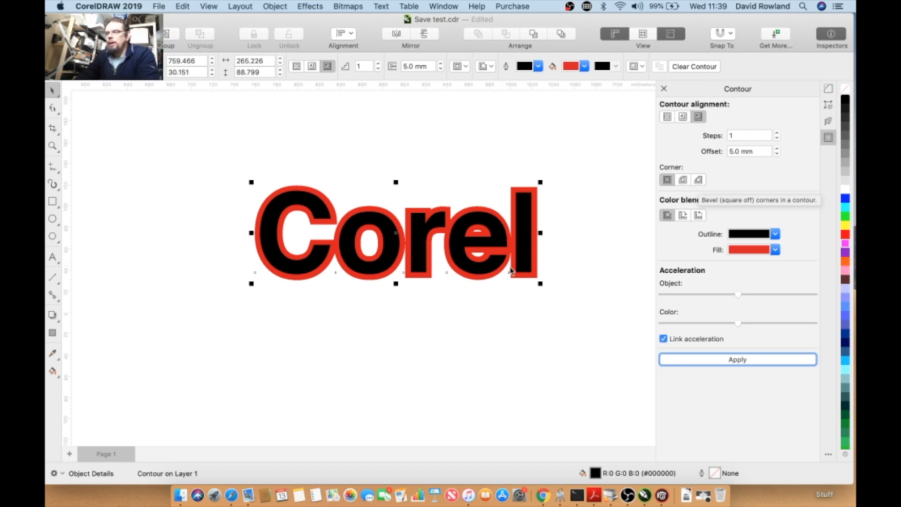
{"action": "right_click", "coordinate": [386, 217]}
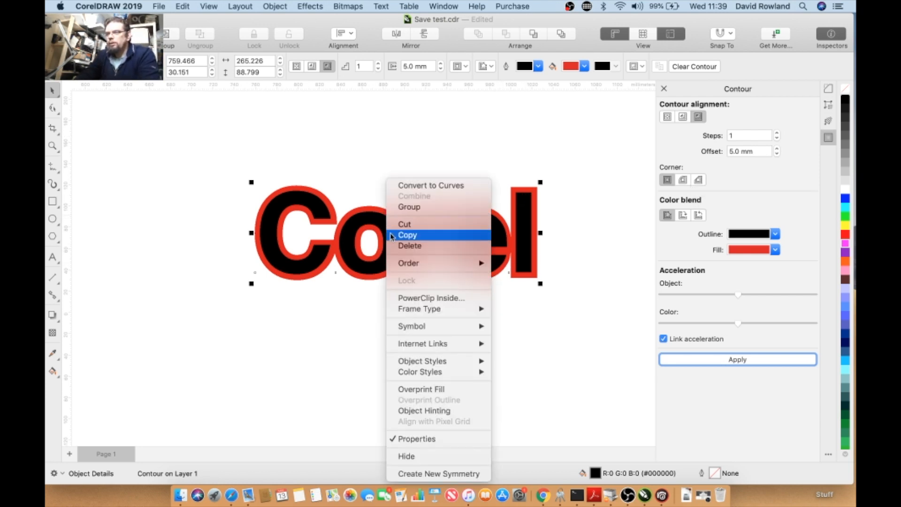
{"action": "left_click", "coordinate": [426, 185]}
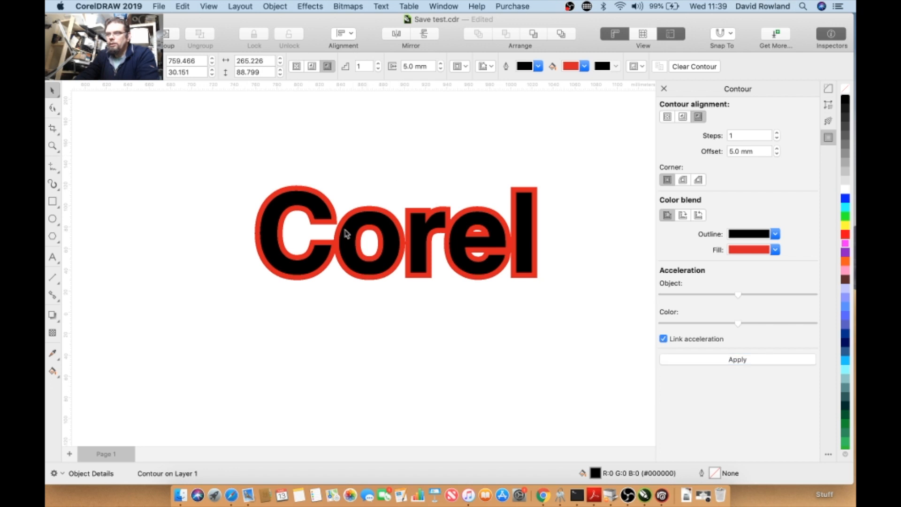
{"action": "left_click_drag", "start_coordinate": [353, 253], "coordinate": [351, 373]}
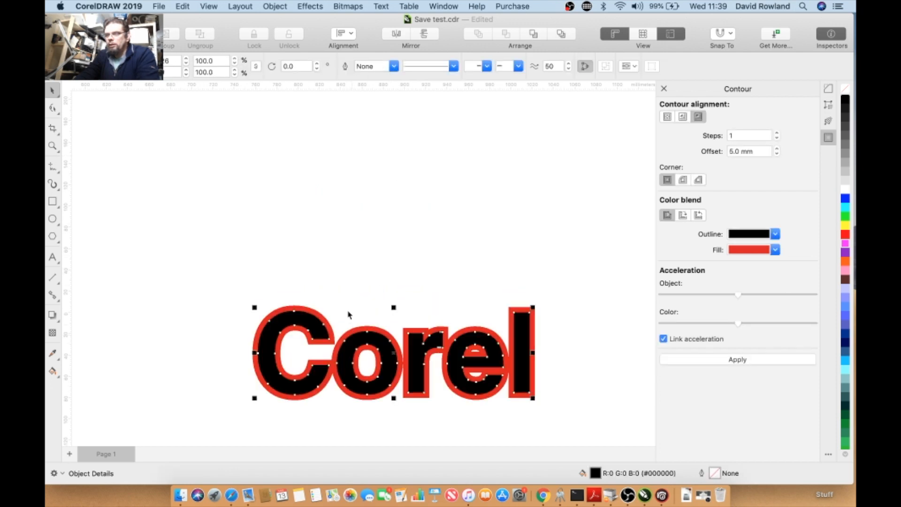
{"action": "left_click_drag", "start_coordinate": [351, 335], "coordinate": [352, 244]}
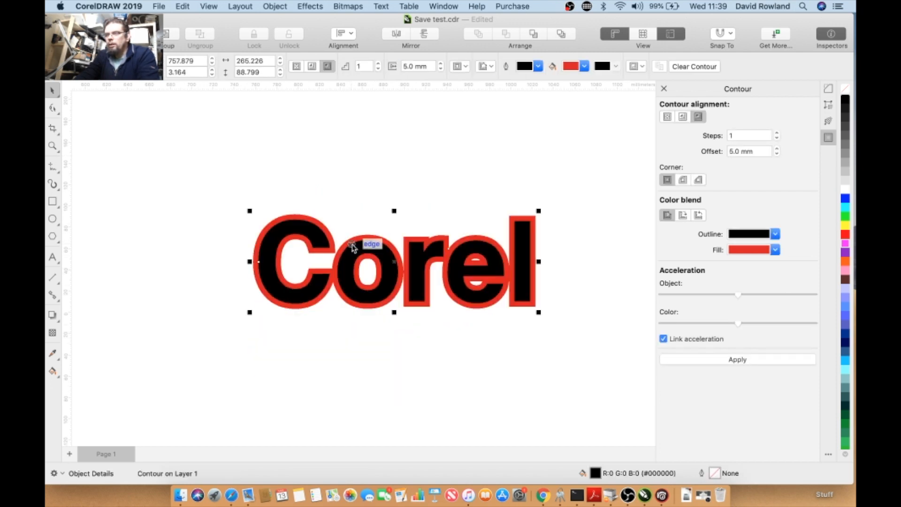
{"action": "right_click", "coordinate": [352, 244]}
{"action": "mouse_move", "coordinate": [395, 347]}
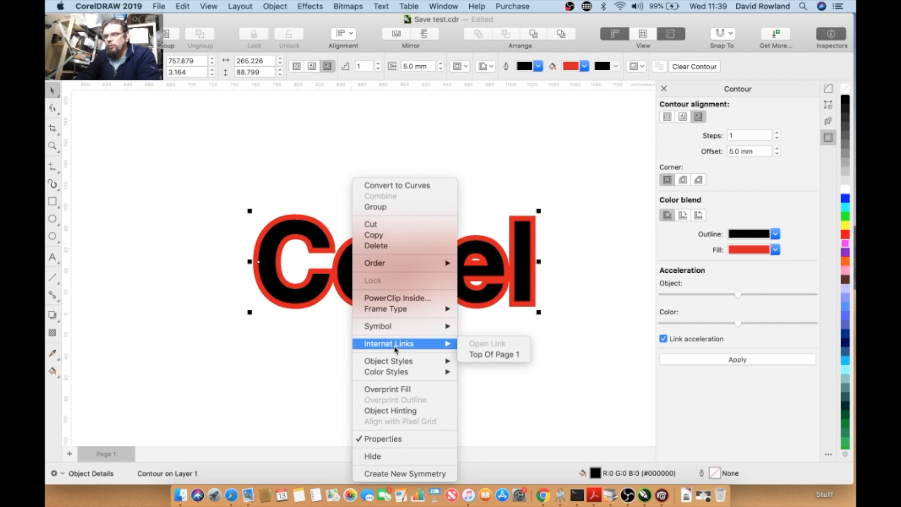
{"action": "left_click", "coordinate": [401, 252]}
- Break the contour group apart and move the black text up away from the red contour outline
{"action": "left_click", "coordinate": [201, 10]}
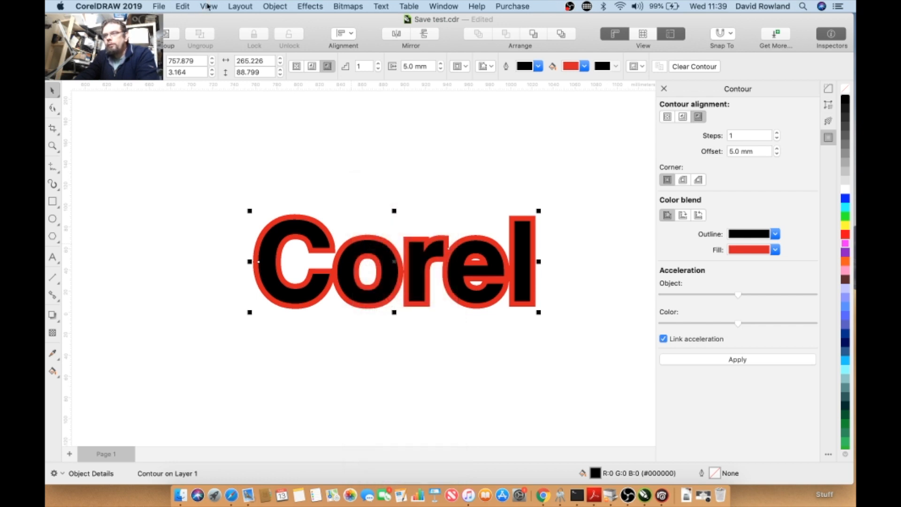
{"action": "left_click", "coordinate": [208, 7]}
{"action": "mouse_move", "coordinate": [171, 8]}
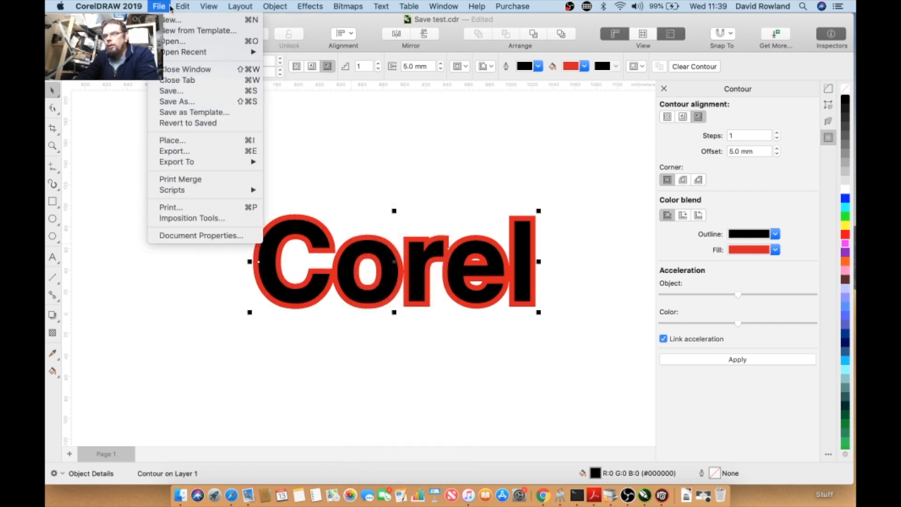
{"action": "mouse_move", "coordinate": [275, 6]}
{"action": "left_click", "coordinate": [305, 242]}
{"action": "left_click_drag", "start_coordinate": [300, 232], "coordinate": [301, 138]}
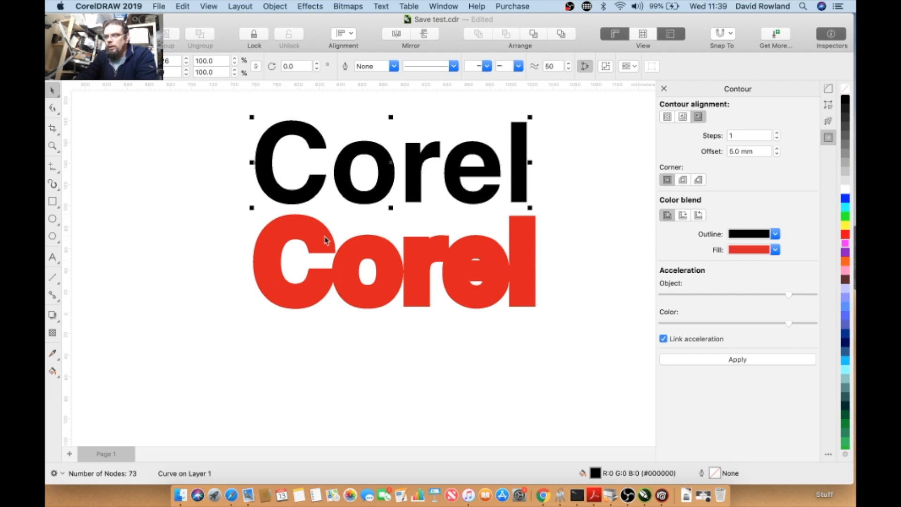
- Move the red contour outline back up so it sits behind the black text
{"action": "left_click", "coordinate": [523, 254]}
{"action": "left_click_drag", "start_coordinate": [347, 256], "coordinate": [359, 209]}
{"action": "left_click_drag", "start_coordinate": [417, 213], "coordinate": [409, 208]}
{"action": "left_click_drag", "start_coordinate": [520, 204], "coordinate": [522, 208]}
{"action": "left_click", "coordinate": [453, 222]}
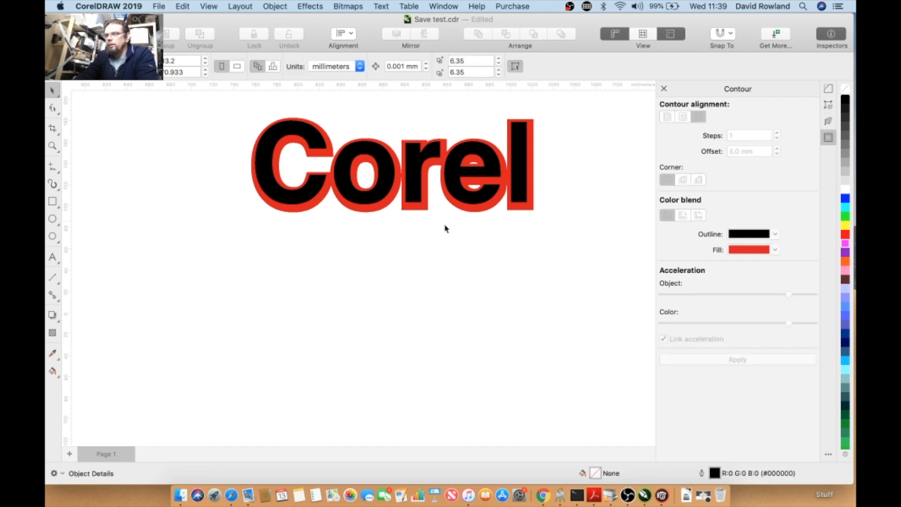
- Fill the inner text curve with white
{"action": "left_click", "coordinate": [456, 196]}
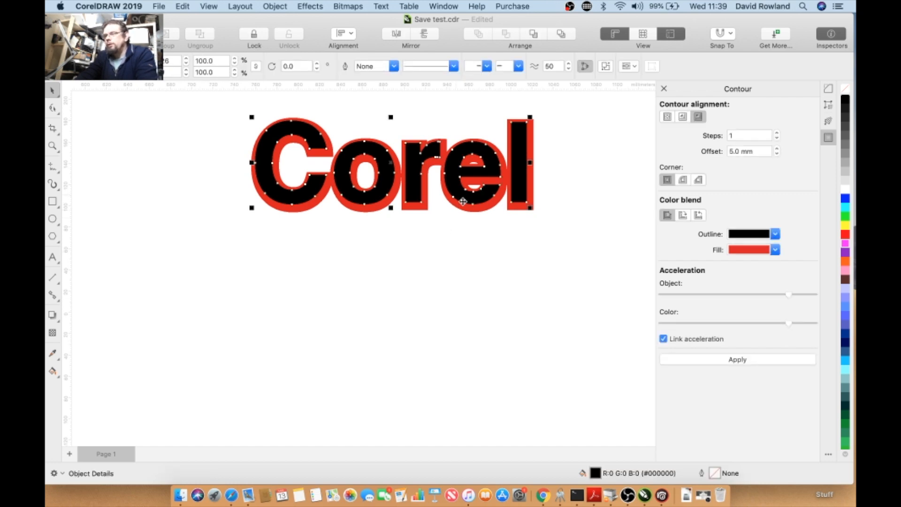
{"action": "left_click", "coordinate": [846, 190]}
{"action": "left_click", "coordinate": [346, 328]}
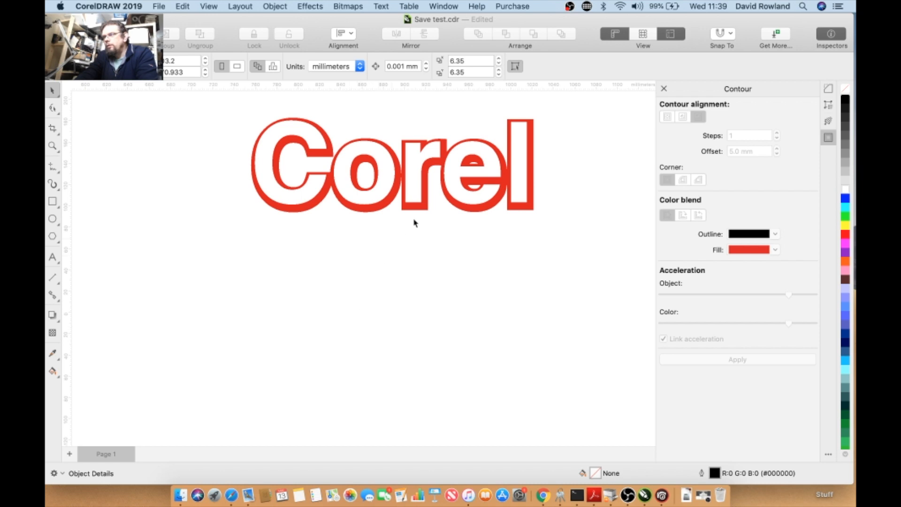
{"action": "left_click", "coordinate": [416, 200]}
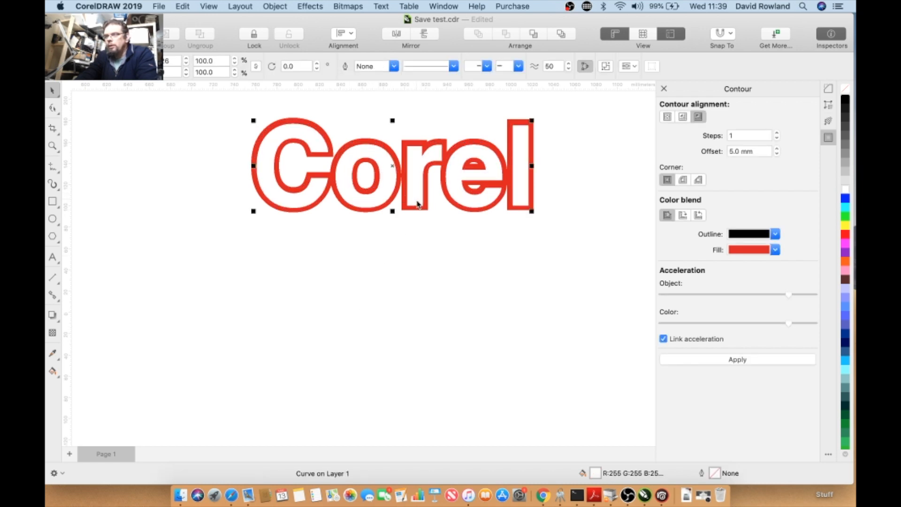
- Select both the white text and the red outline and align their centers horizontally and vertically
{"action": "left_click_drag", "start_coordinate": [205, 98], "coordinate": [269, 296]}
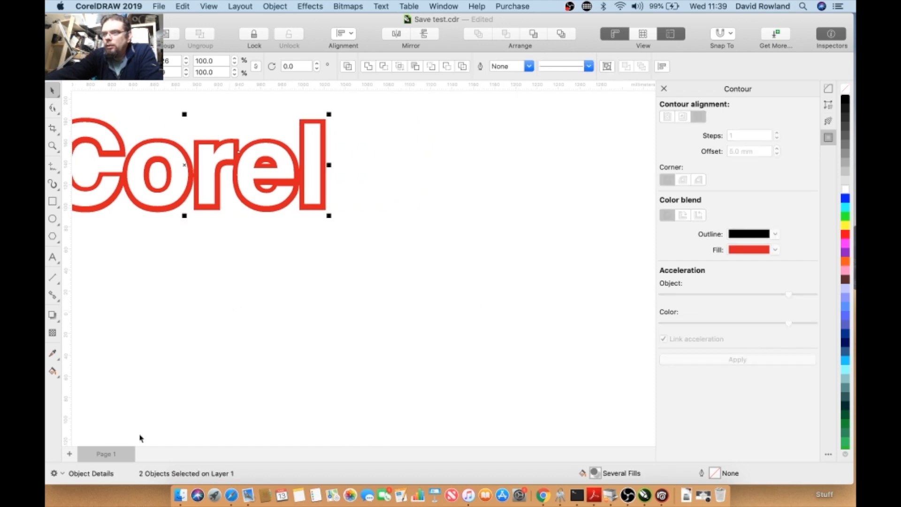
{"action": "scroll", "coordinate": [181, 282], "scroll_direction": "down", "scroll_amount": 1}
{"action": "scroll", "coordinate": [158, 237], "scroll_direction": "up", "scroll_amount": 1}
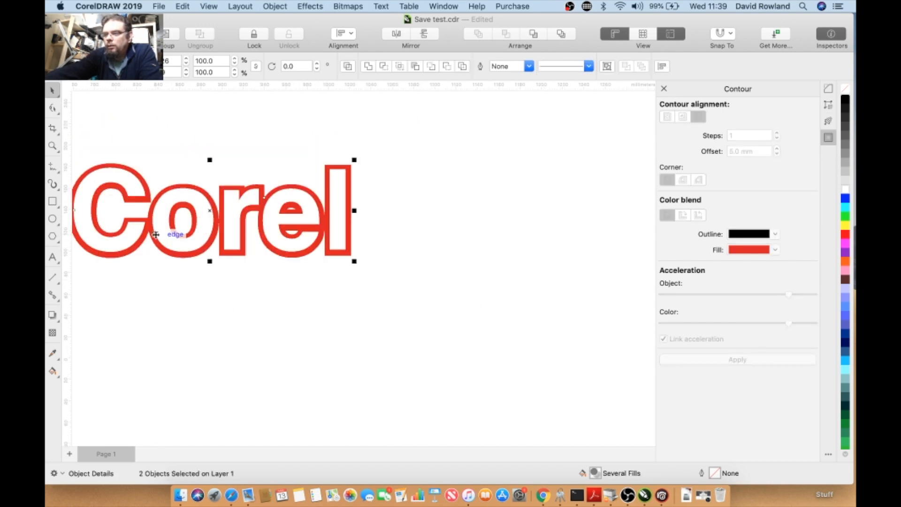
{"action": "key", "text": "F7"}
{"action": "scroll", "coordinate": [176, 282], "scroll_direction": "down", "scroll_amount": 1}
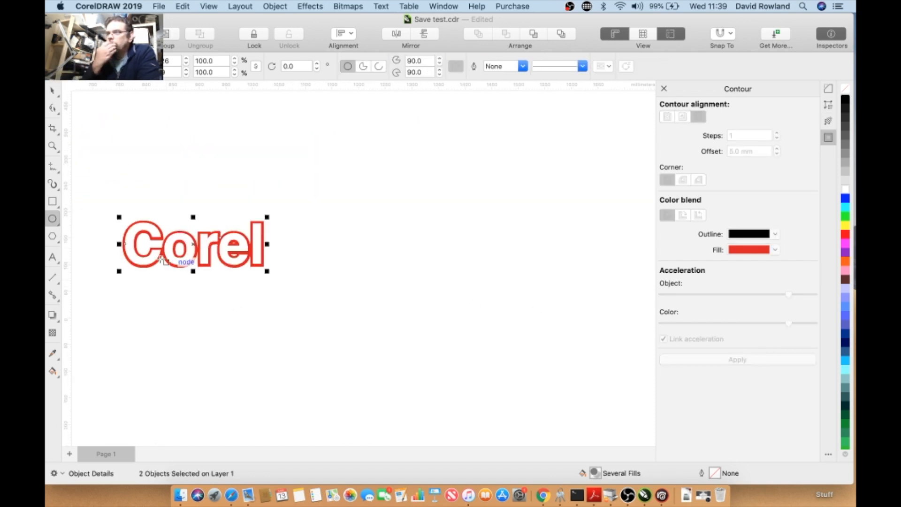
{"action": "scroll", "coordinate": [148, 251], "scroll_direction": "up", "scroll_amount": 1}
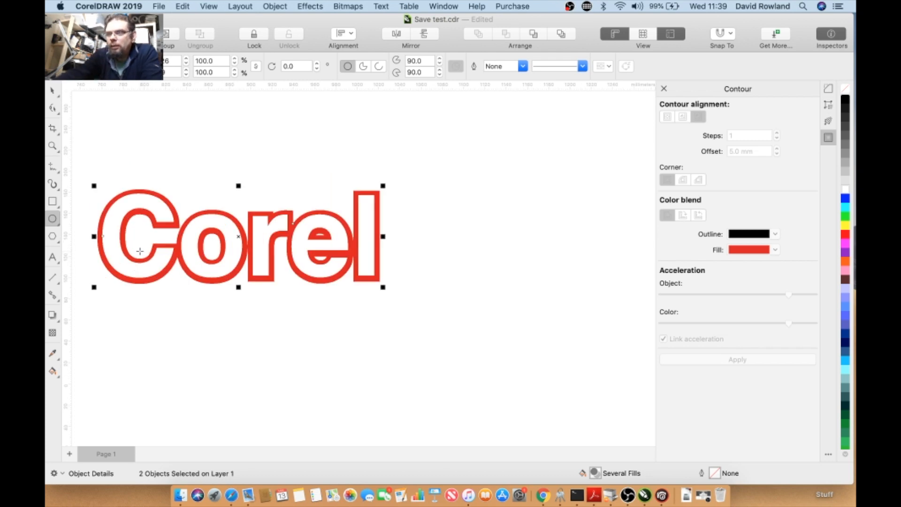
{"action": "left_click", "coordinate": [141, 160]}
{"action": "left_click", "coordinate": [153, 212]}
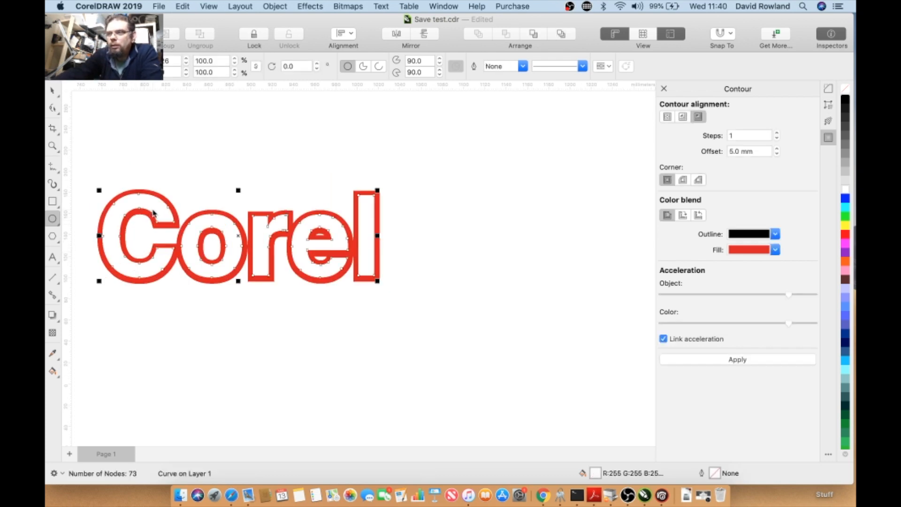
{"action": "left_click", "coordinate": [149, 193]}
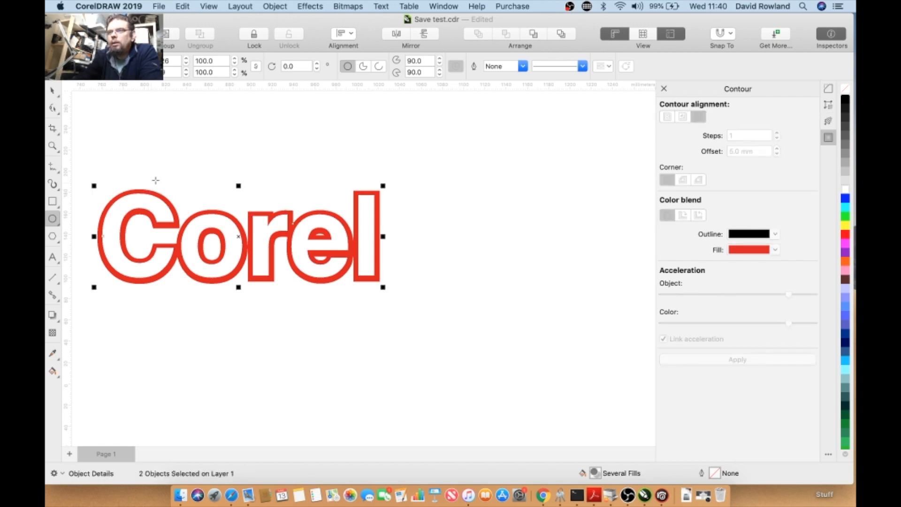
{"action": "left_click", "coordinate": [207, 6]}
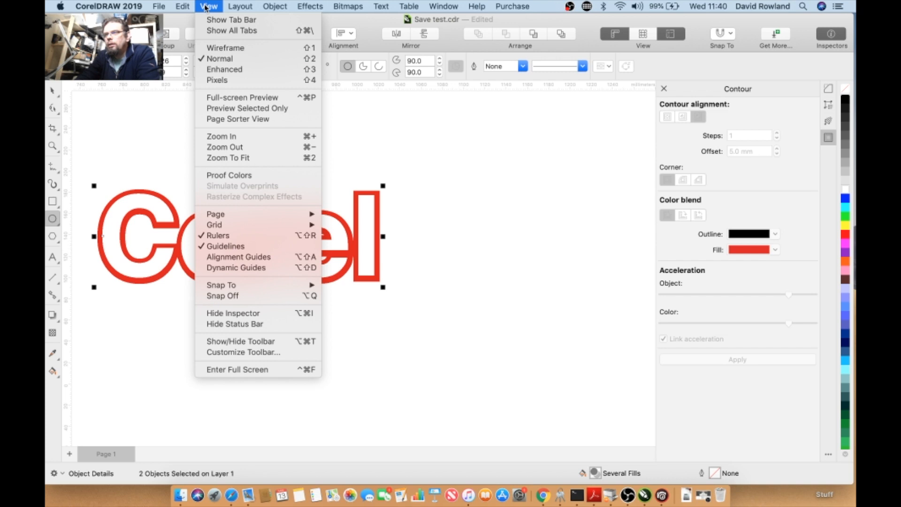
{"action": "left_click", "coordinate": [208, 9]}
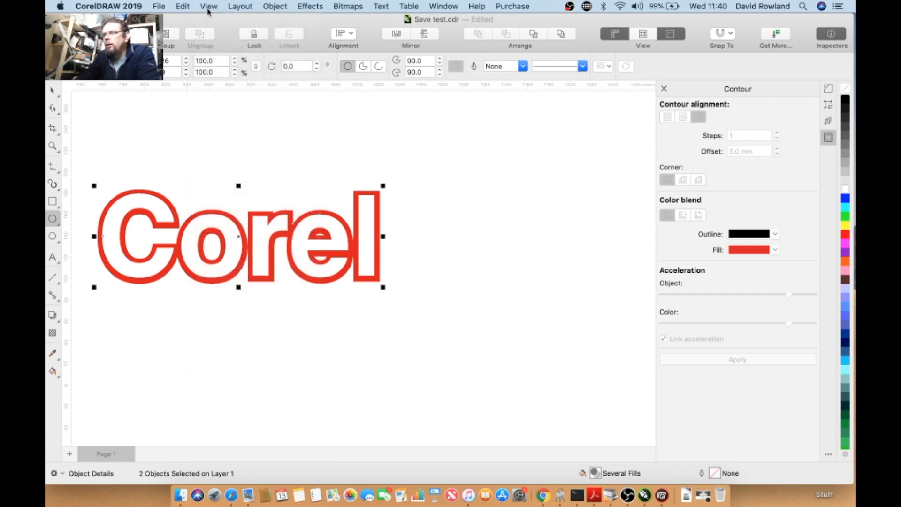
{"action": "left_click", "coordinate": [347, 36]}
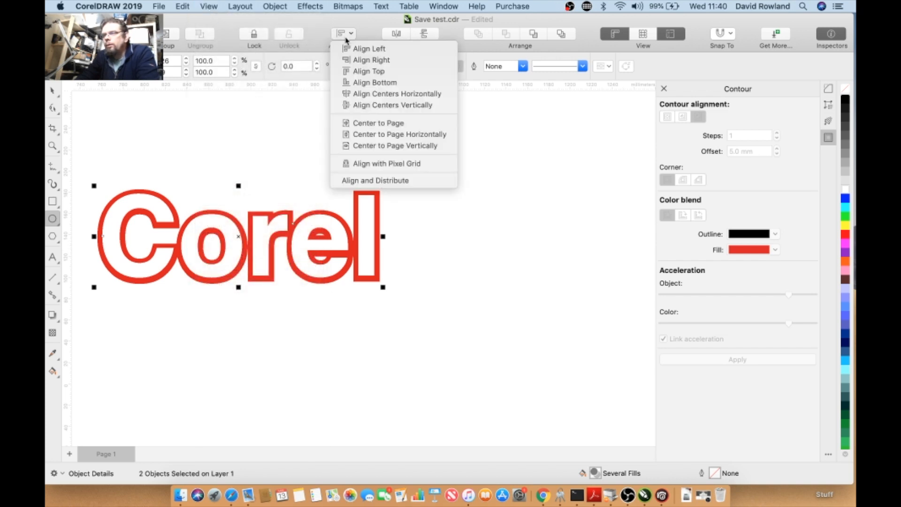
{"action": "left_click", "coordinate": [365, 94]}
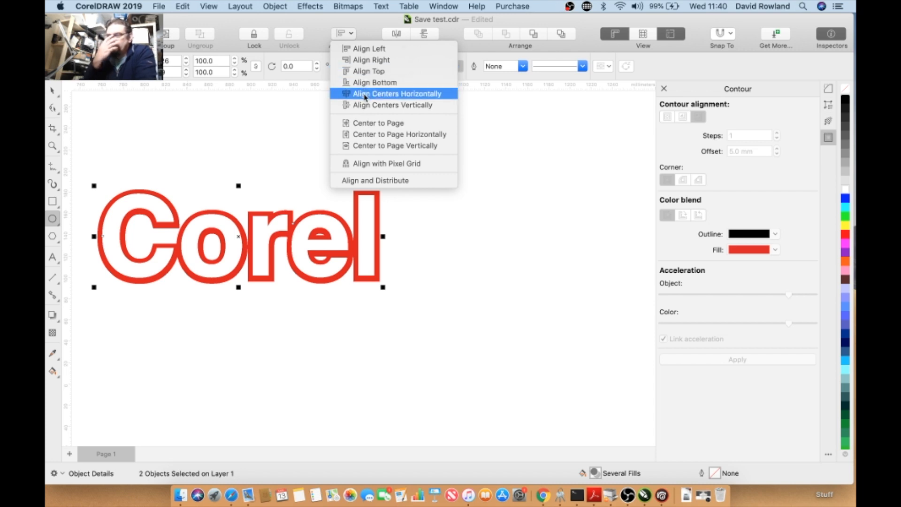
{"action": "left_click", "coordinate": [347, 35]}
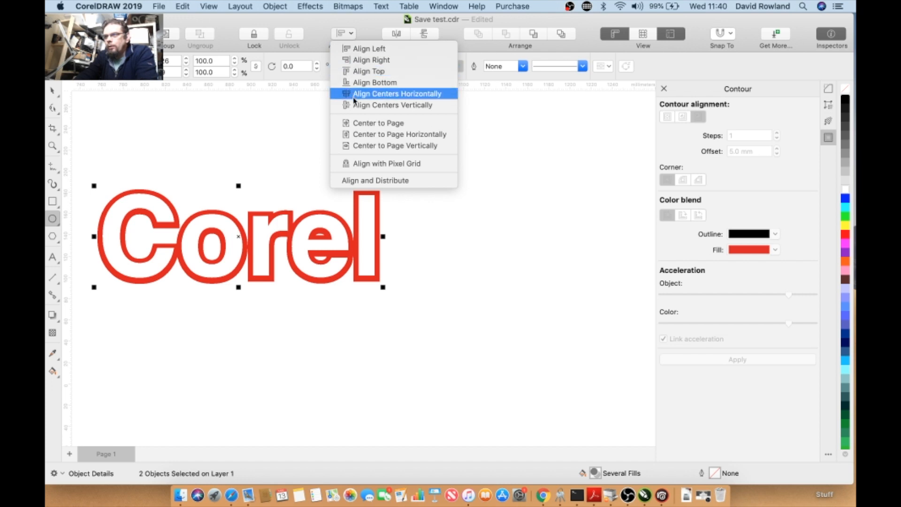
{"action": "left_click", "coordinate": [358, 106]}
{"action": "left_click", "coordinate": [260, 127]}
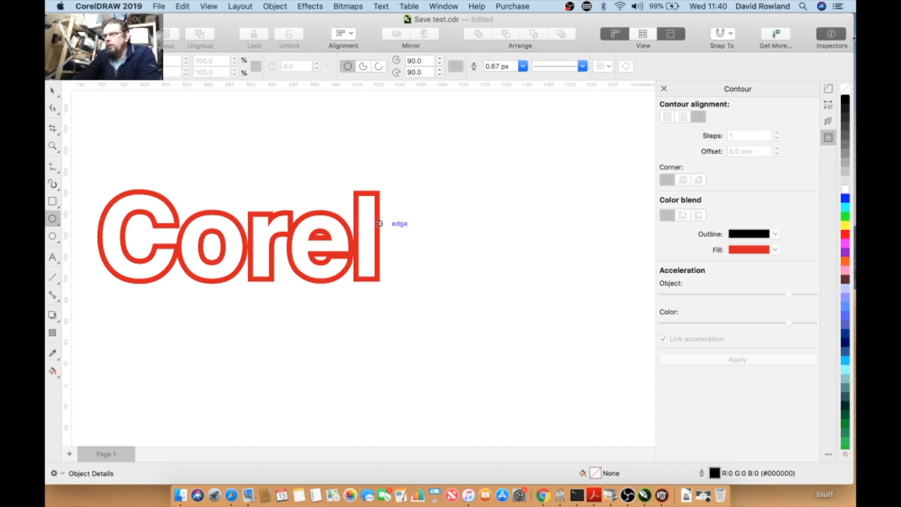
- Close all the open inspector panels
{"action": "left_click", "coordinate": [663, 90]}
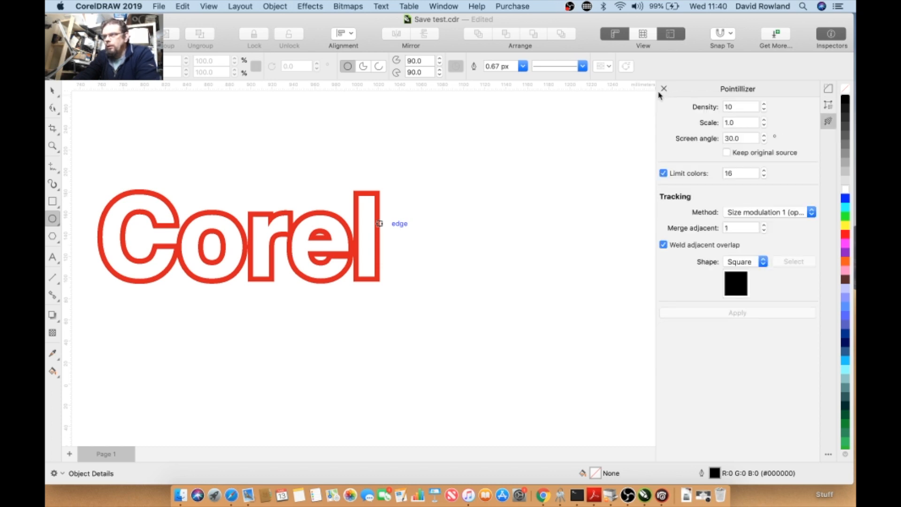
{"action": "left_click", "coordinate": [663, 90]}
{"action": "left_click", "coordinate": [663, 89]}
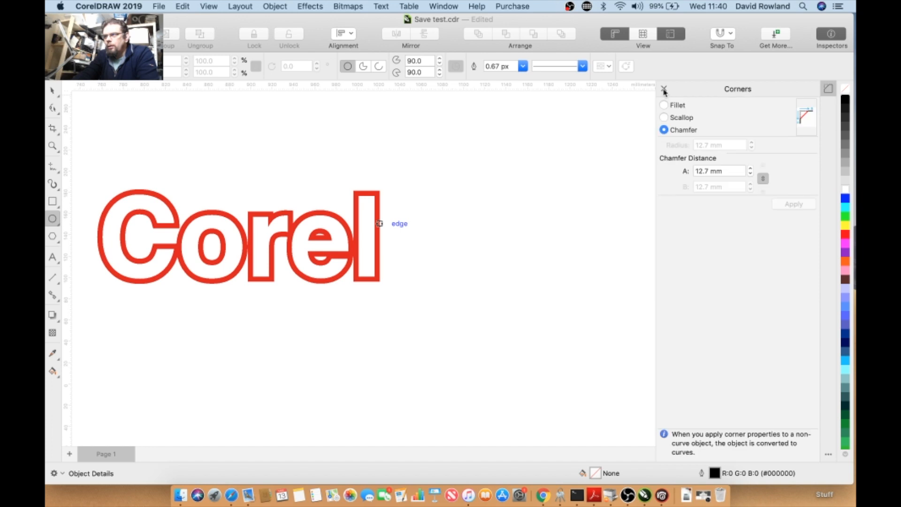
{"action": "left_click", "coordinate": [664, 90]}
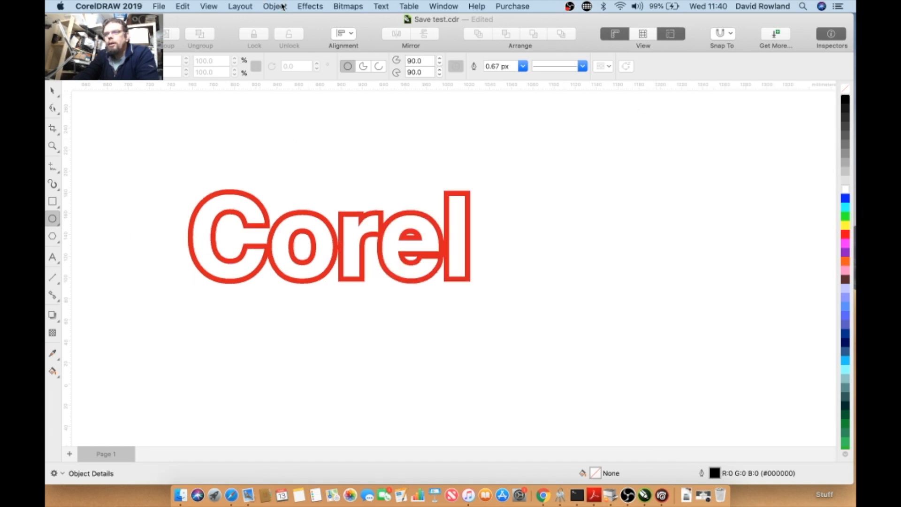
- Apply a pinched Envelope preset to the red outlined Corel text
{"action": "left_click", "coordinate": [284, 217]}
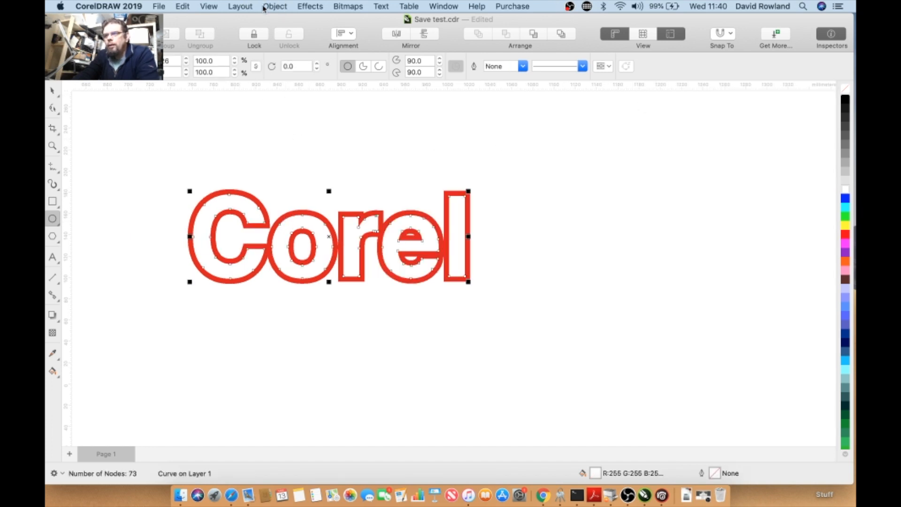
{"action": "left_click", "coordinate": [264, 7]}
{"action": "mouse_move", "coordinate": [306, 7]}
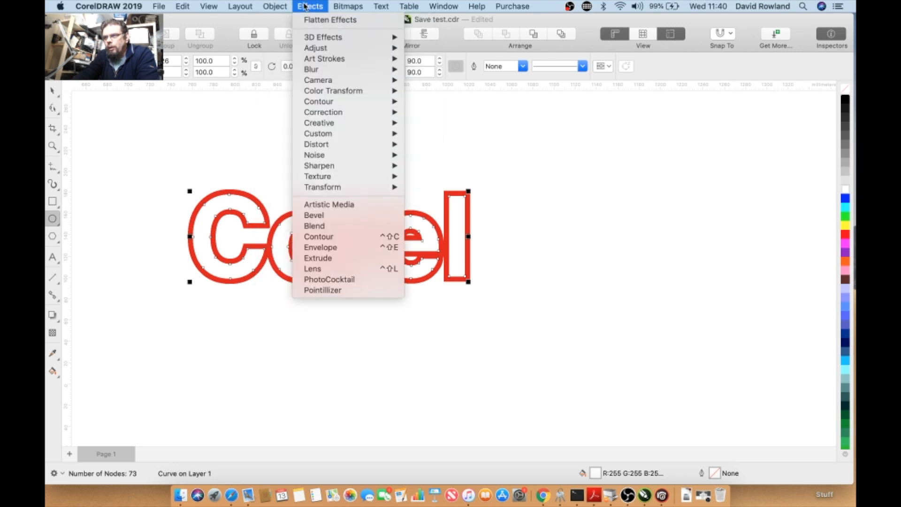
{"action": "mouse_move", "coordinate": [335, 145]}
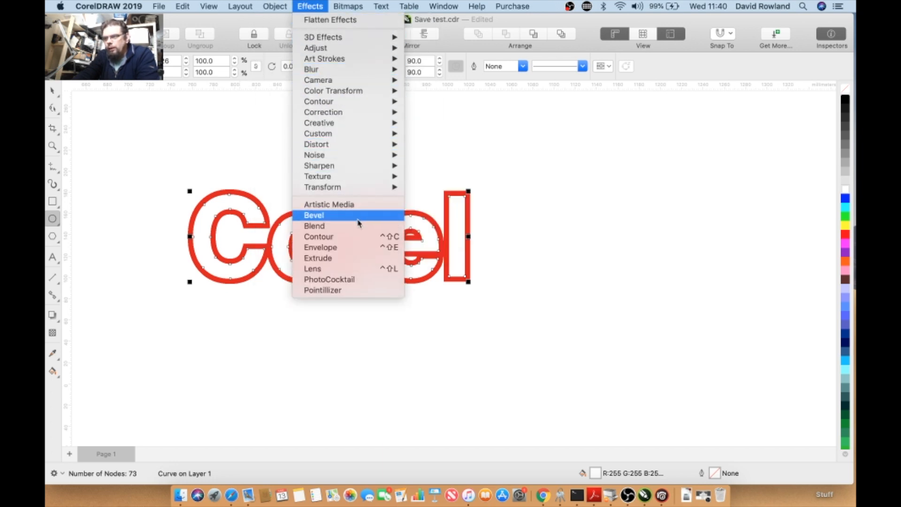
{"action": "left_click", "coordinate": [355, 248]}
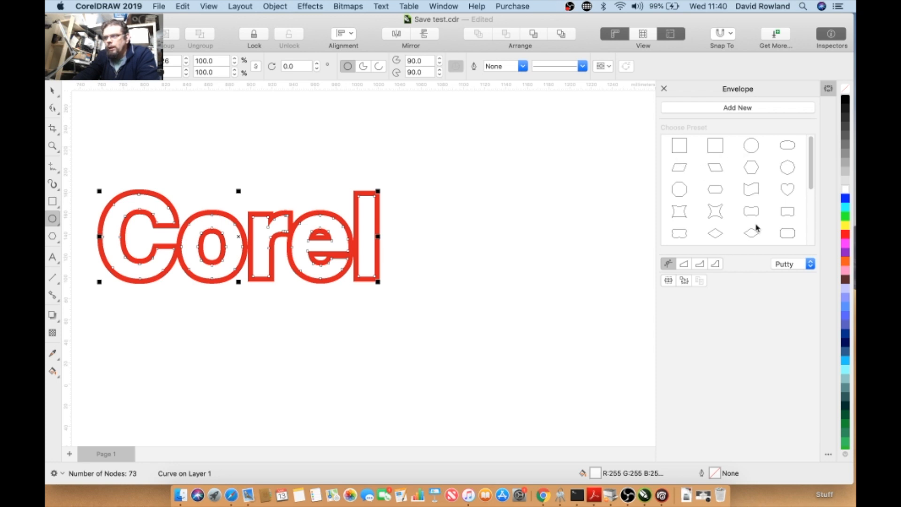
{"action": "left_click", "coordinate": [724, 214]}
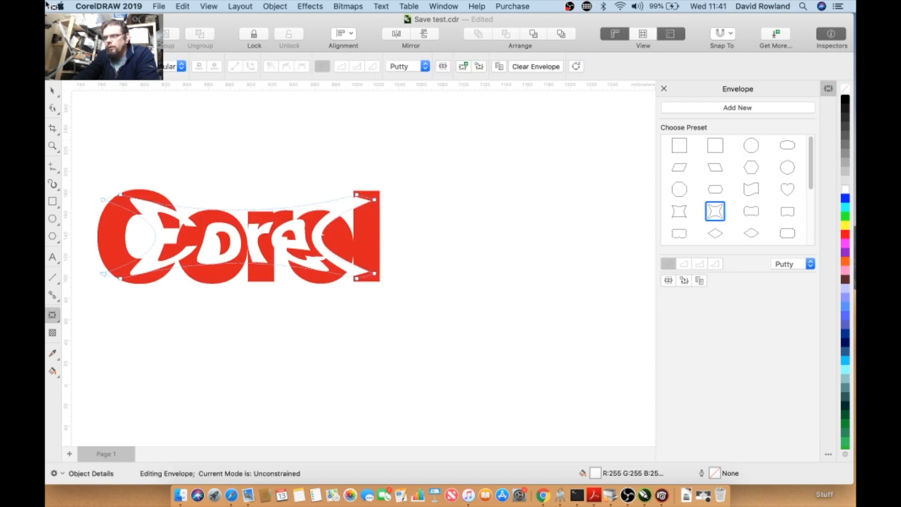
- Try the square, circle, rounded-rectangle and parallelogram envelope presets on the text
{"action": "left_click", "coordinate": [183, 6]}
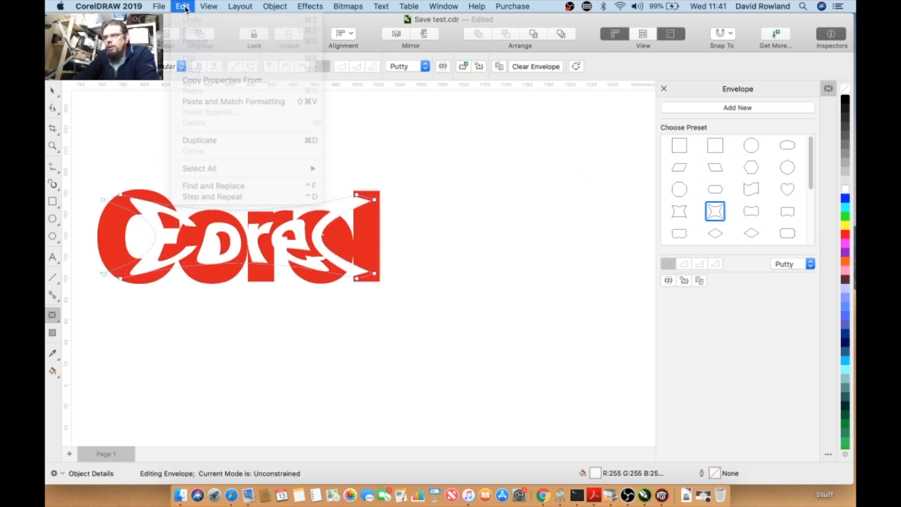
{"action": "left_click", "coordinate": [718, 150]}
{"action": "left_click", "coordinate": [750, 149]}
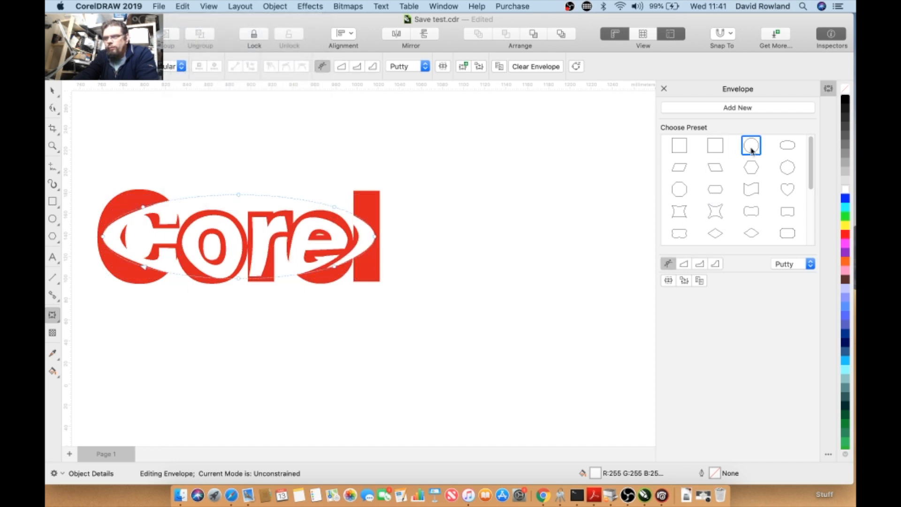
{"action": "left_click", "coordinate": [780, 148]}
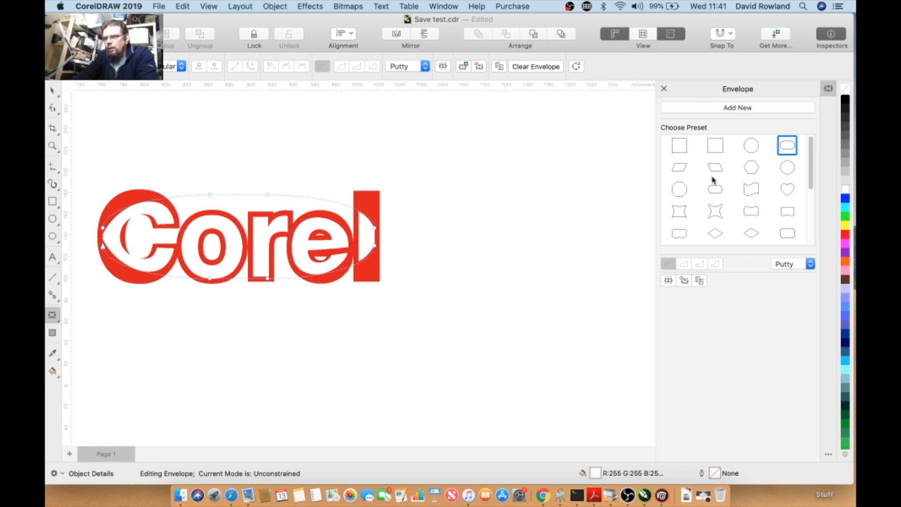
{"action": "left_click", "coordinate": [680, 170]}
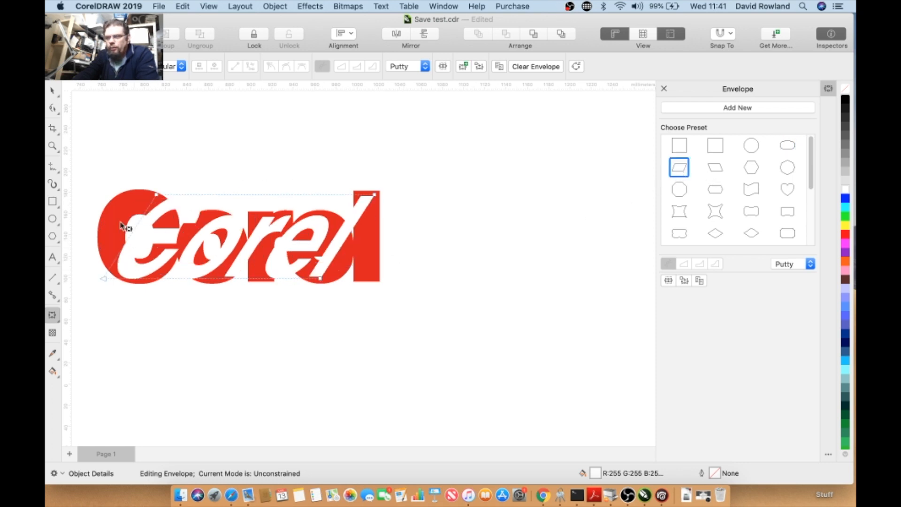
- Reset the text's envelope to the plain rectangle preset and close the Envelope panel
{"action": "left_click", "coordinate": [183, 7]}
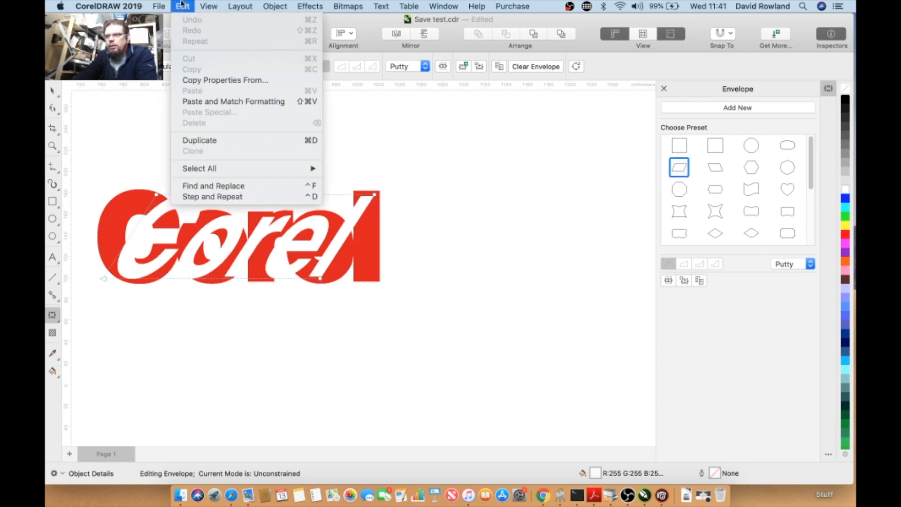
{"action": "left_click", "coordinate": [181, 5]}
{"action": "left_click", "coordinate": [679, 145]}
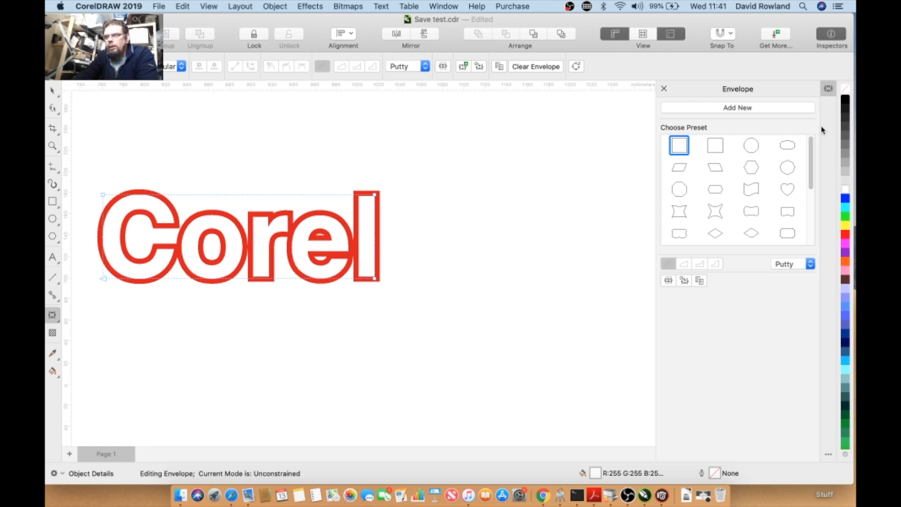
{"action": "left_click", "coordinate": [663, 89]}
{"action": "left_click", "coordinate": [230, 7]}
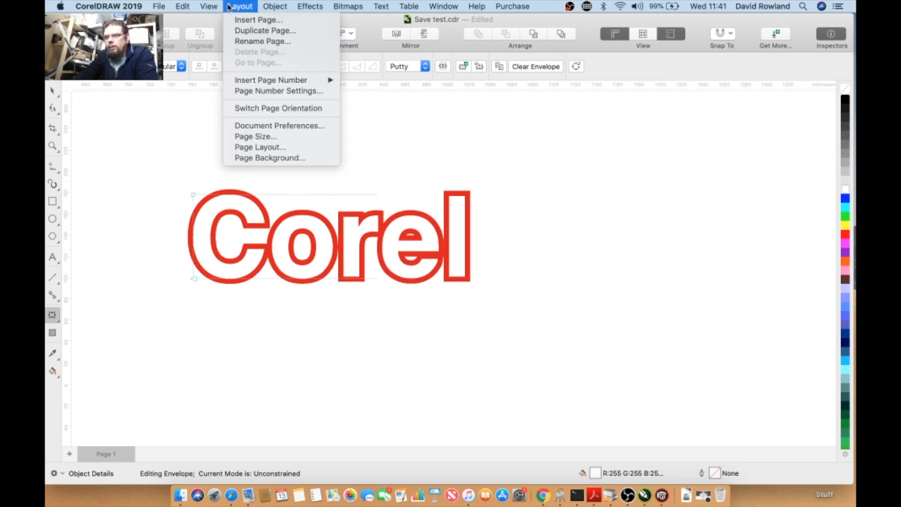
{"action": "mouse_move", "coordinate": [209, 8]}
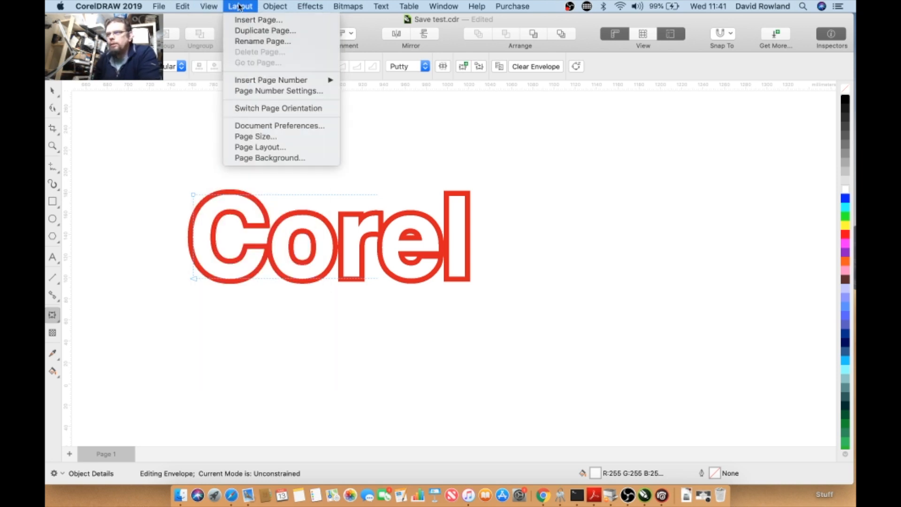
{"action": "mouse_move", "coordinate": [264, 9]}
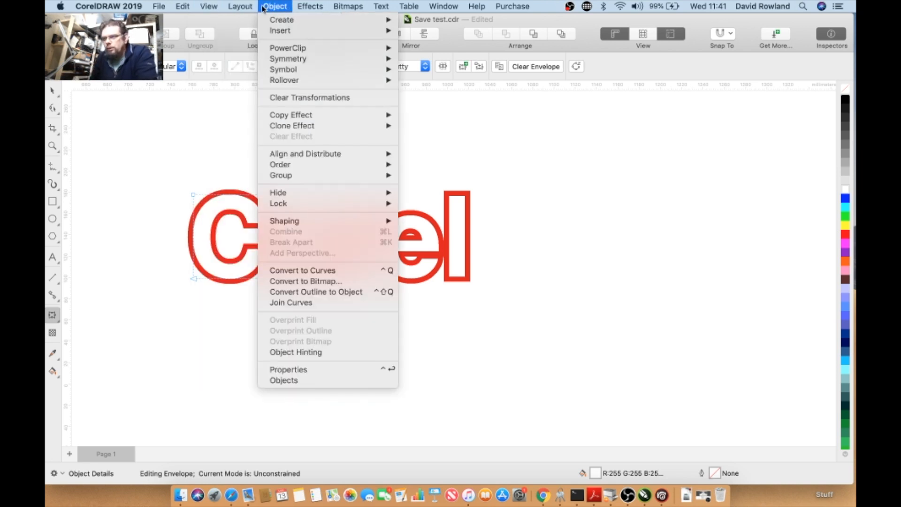
{"action": "mouse_move", "coordinate": [288, 180]}
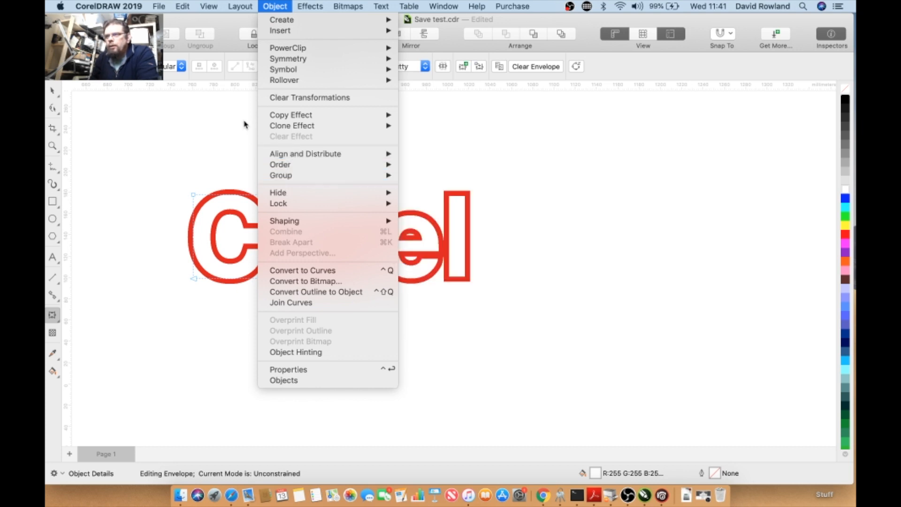
{"action": "left_click", "coordinate": [216, 134]}
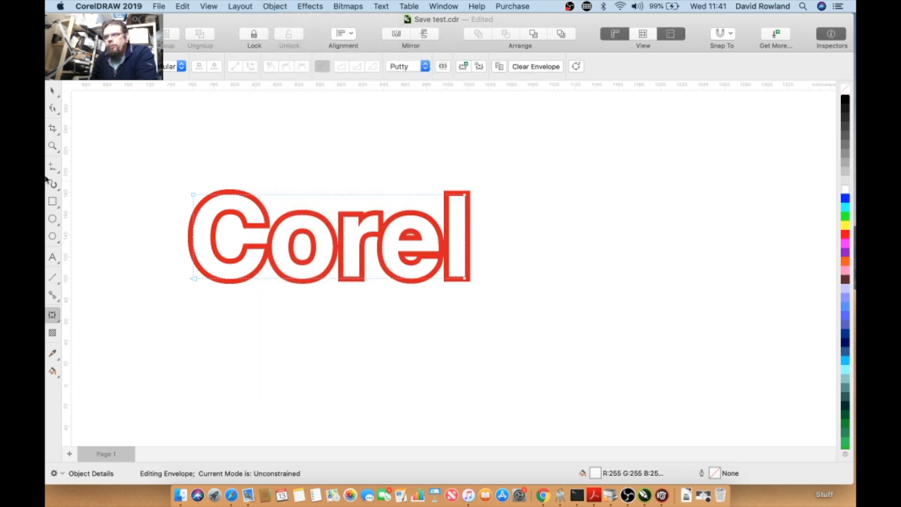
- Draw a rectangle about 205 by 107 mm over the text's right half and PowerClip a copy of the text inside it
{"action": "left_click", "coordinate": [53, 202]}
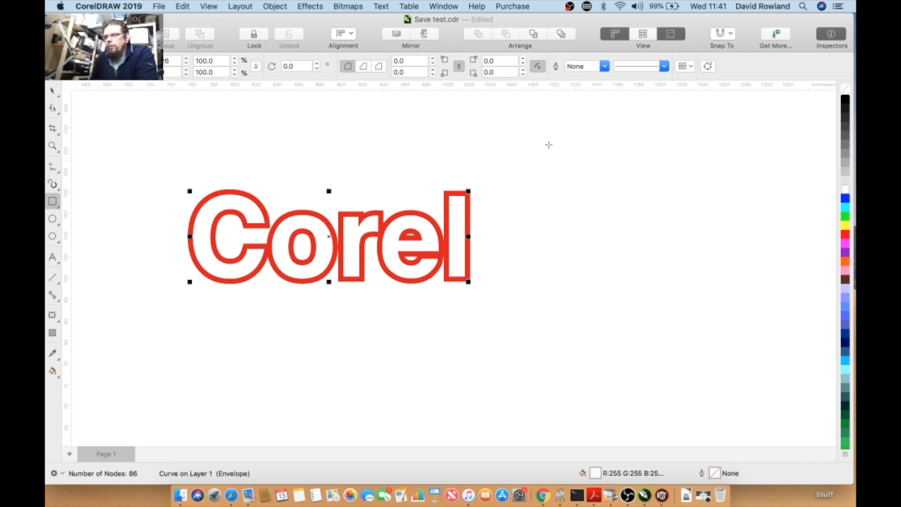
{"action": "mouse_move", "coordinate": [322, 170]}
{"action": "left_mouse_down"}
{"action": "mouse_move", "coordinate": [526, 264]}
{"action": "mouse_move", "coordinate": [542, 285]}
{"action": "left_mouse_up"}
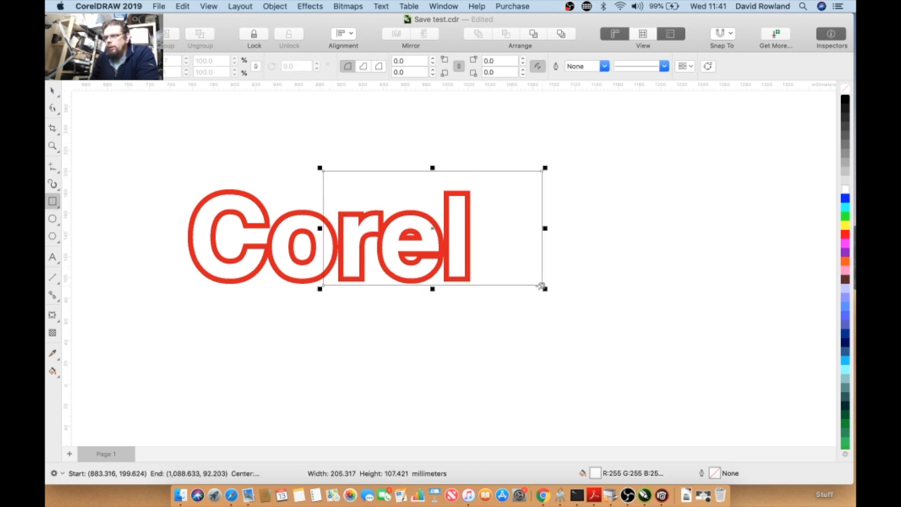
{"action": "left_click", "coordinate": [52, 91]}
{"action": "left_click_drag", "start_coordinate": [138, 164], "coordinate": [475, 316]}
{"action": "left_click_drag", "start_coordinate": [279, 215], "coordinate": [354, 176]}
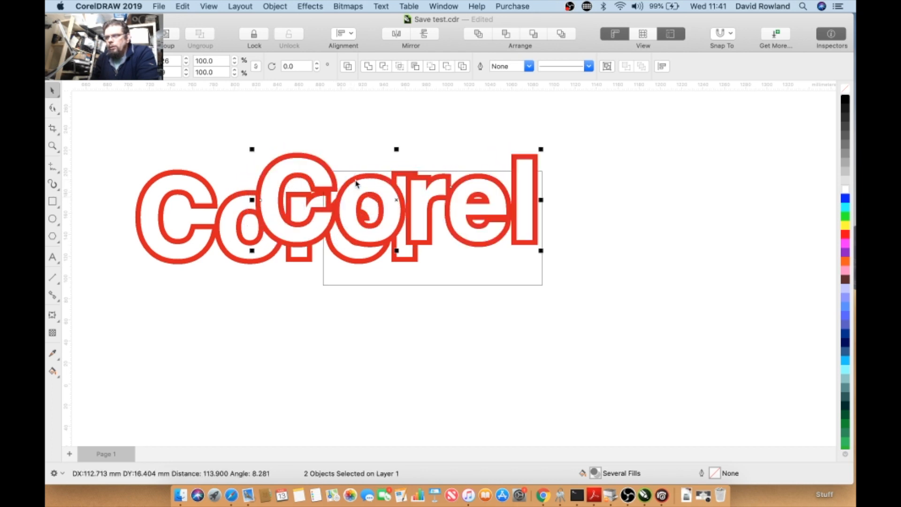
{"action": "right_click", "coordinate": [354, 177]}
{"action": "left_click", "coordinate": [396, 296]}
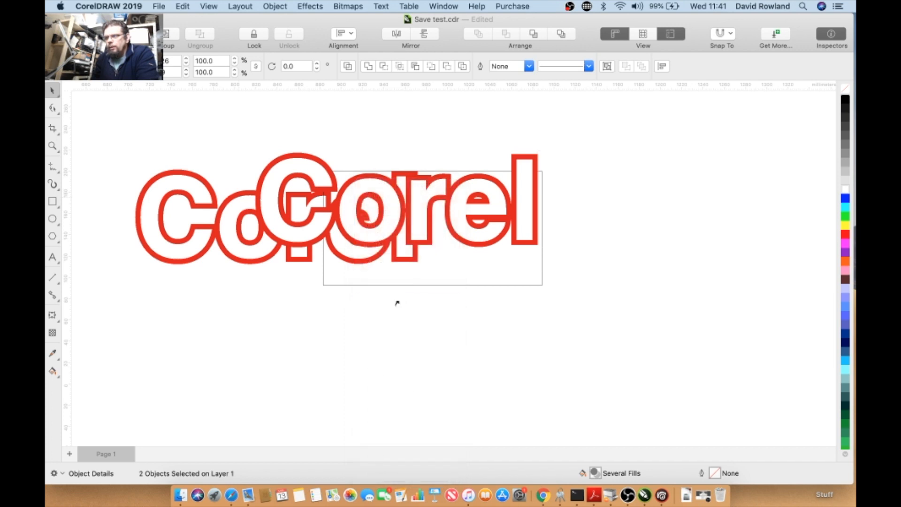
{"action": "left_click", "coordinate": [384, 285]}
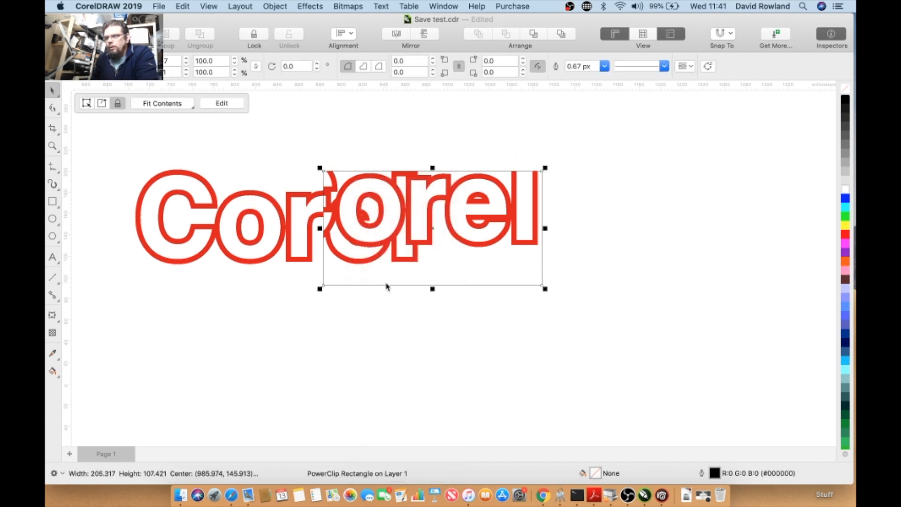
- Move the PowerClip rectangle below and to the right of the original text
{"action": "left_click_drag", "start_coordinate": [386, 278], "coordinate": [555, 327]}
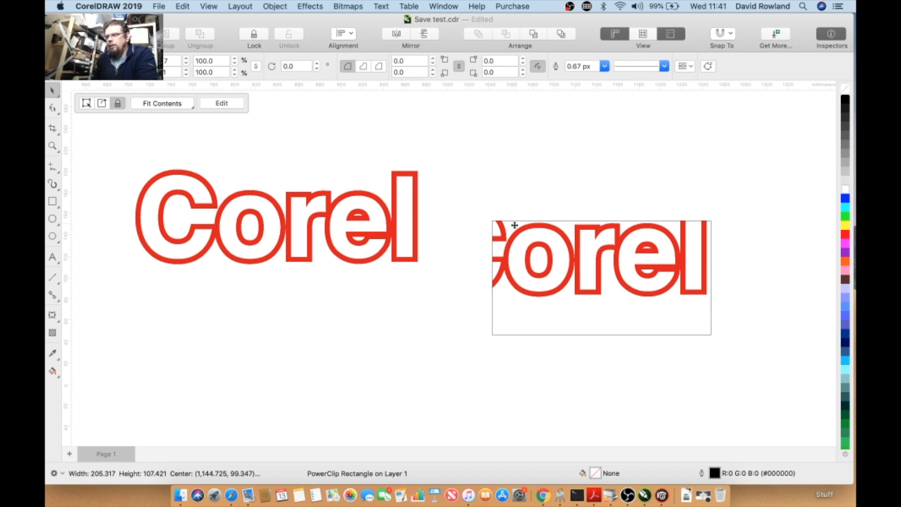
{"action": "left_click_drag", "start_coordinate": [516, 225], "coordinate": [507, 249]}
{"action": "right_click", "coordinate": [520, 287]}
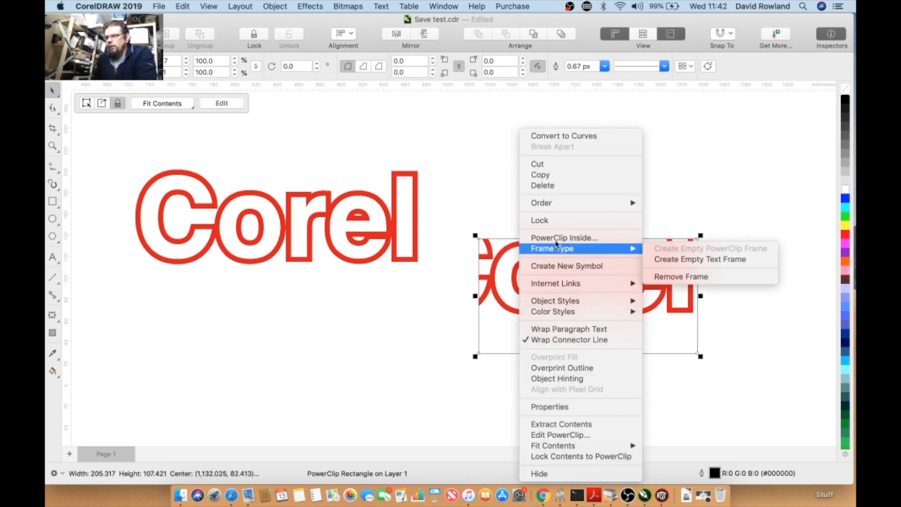
{"action": "left_click", "coordinate": [463, 100]}
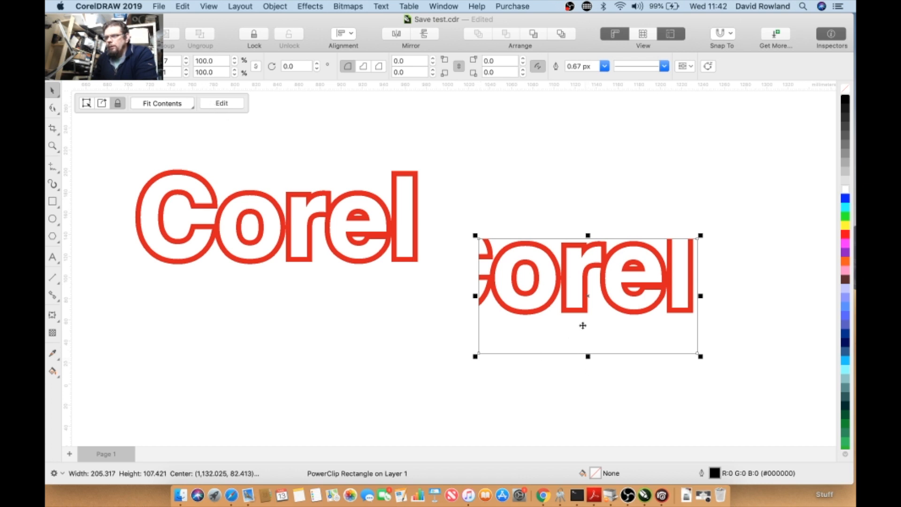
{"action": "left_click", "coordinate": [582, 299]}
{"action": "right_click", "coordinate": [578, 301]}
{"action": "key", "text": "Escape"}
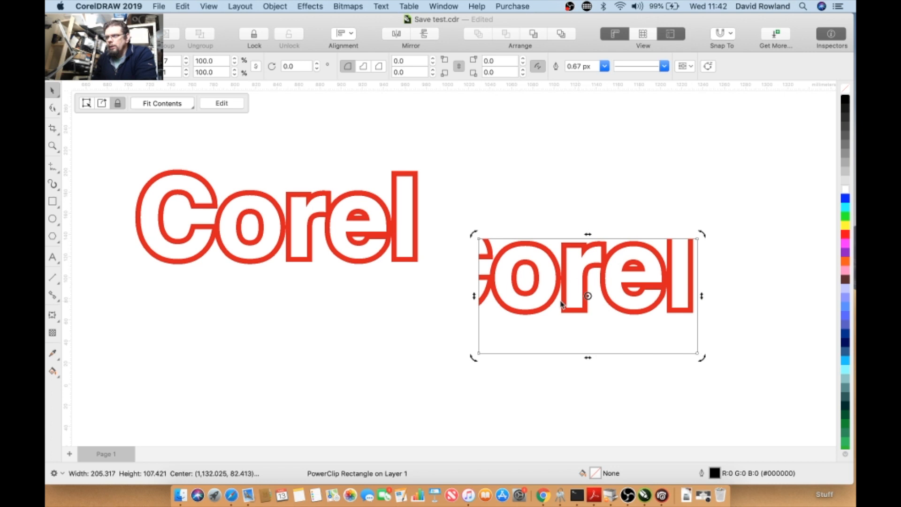
- Enter PowerClip editing and move the clipped text down inside the rectangle frame
{"action": "left_click", "coordinate": [217, 103]}
{"action": "left_click_drag", "start_coordinate": [514, 338], "coordinate": [727, 395]}
{"action": "left_click_drag", "start_coordinate": [653, 307], "coordinate": [651, 349]}
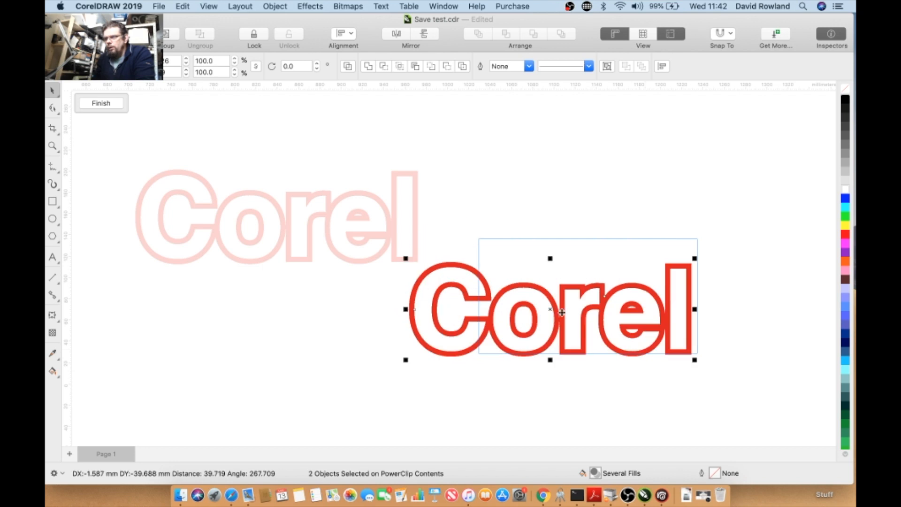
{"action": "left_click", "coordinate": [704, 312]}
{"action": "left_click_drag", "start_coordinate": [467, 347], "coordinate": [470, 353]}
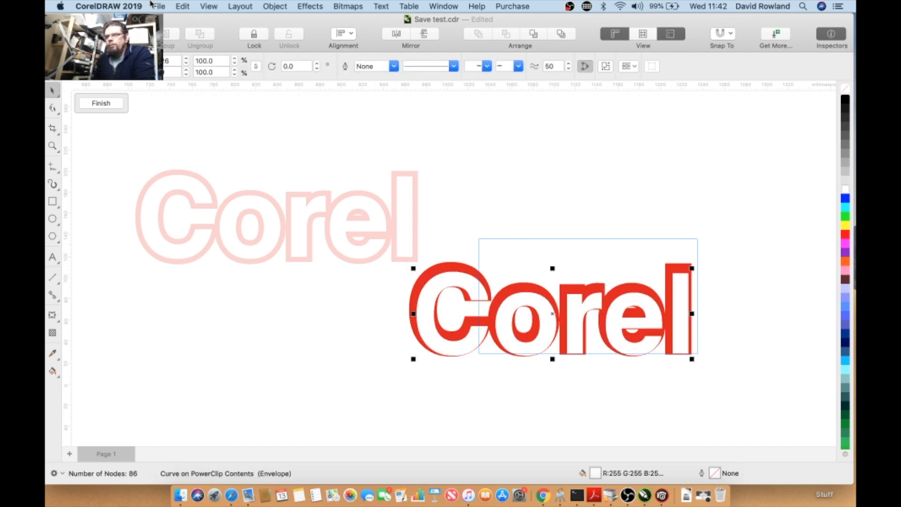
{"action": "left_click", "coordinate": [183, 6]}
{"action": "left_click", "coordinate": [197, 18]}
- Nudge the clipped text slightly higher and finish editing the PowerClip
{"action": "left_click_drag", "start_coordinate": [365, 262], "coordinate": [795, 445]}
{"action": "left_click_drag", "start_coordinate": [548, 310], "coordinate": [550, 319]}
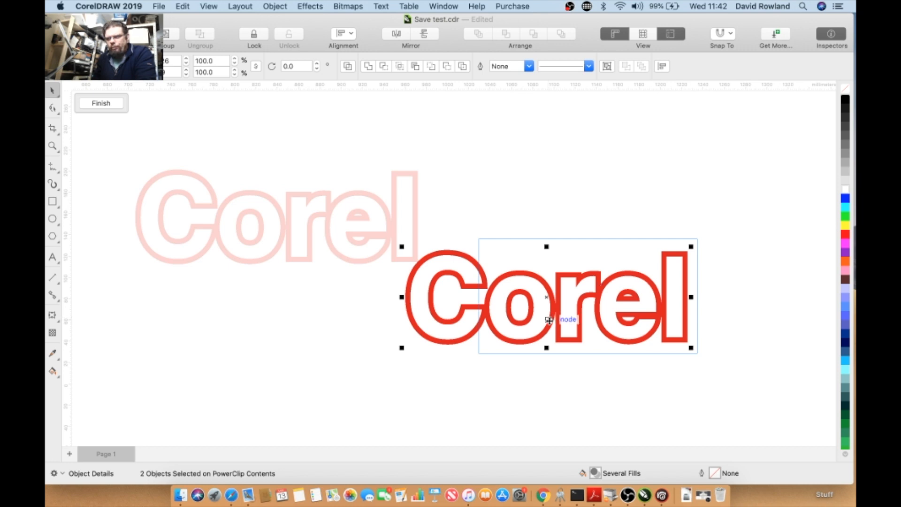
{"action": "left_click", "coordinate": [104, 104]}
{"action": "left_click", "coordinate": [422, 267]}
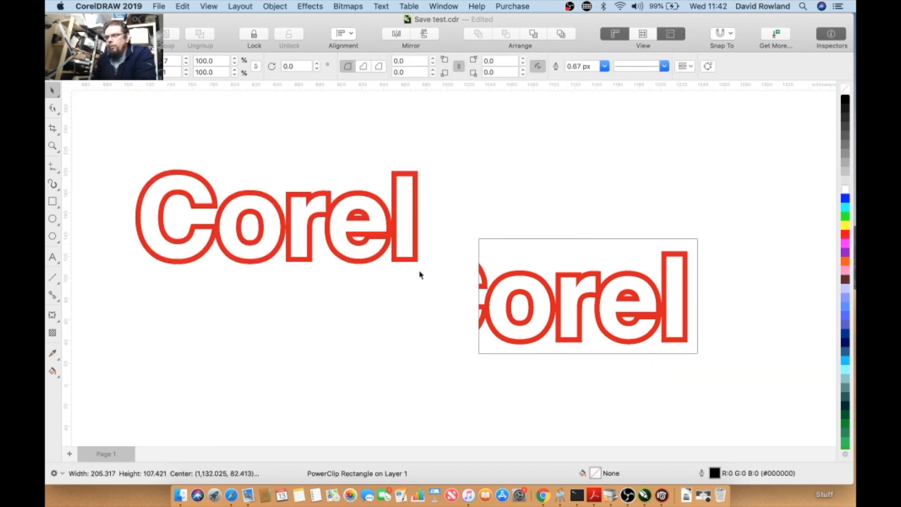
- Draw an ellipse about 130 by 102 mm over the 'el' of the original text
{"action": "left_click", "coordinate": [71, 207]}
{"action": "left_click", "coordinate": [52, 218]}
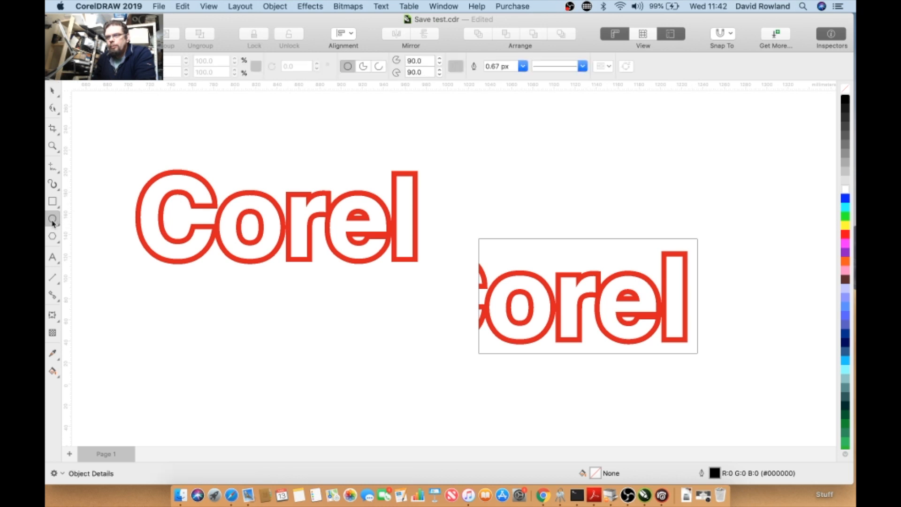
{"action": "left_click_drag", "start_coordinate": [337, 133], "coordinate": [481, 247]}
- PowerClip the original Corel text inside the ellipse
{"action": "left_click", "coordinate": [53, 94]}
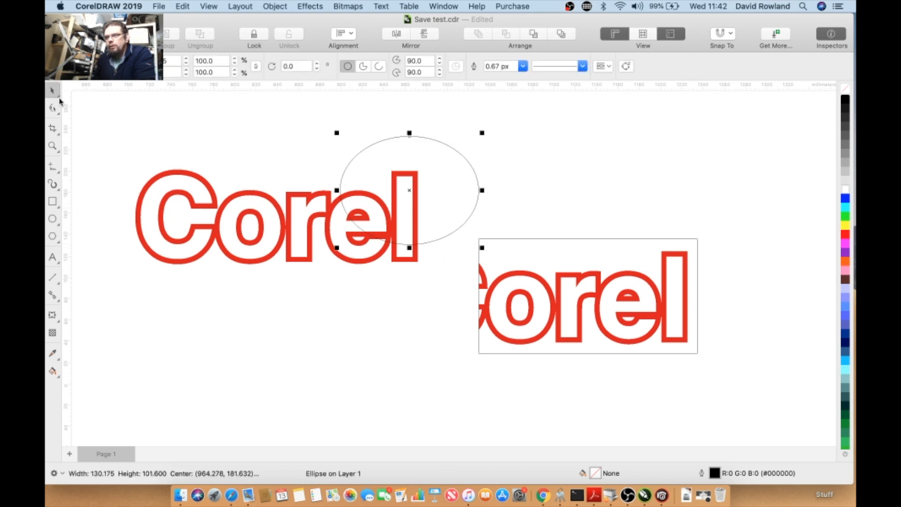
{"action": "left_click_drag", "start_coordinate": [93, 128], "coordinate": [412, 293]}
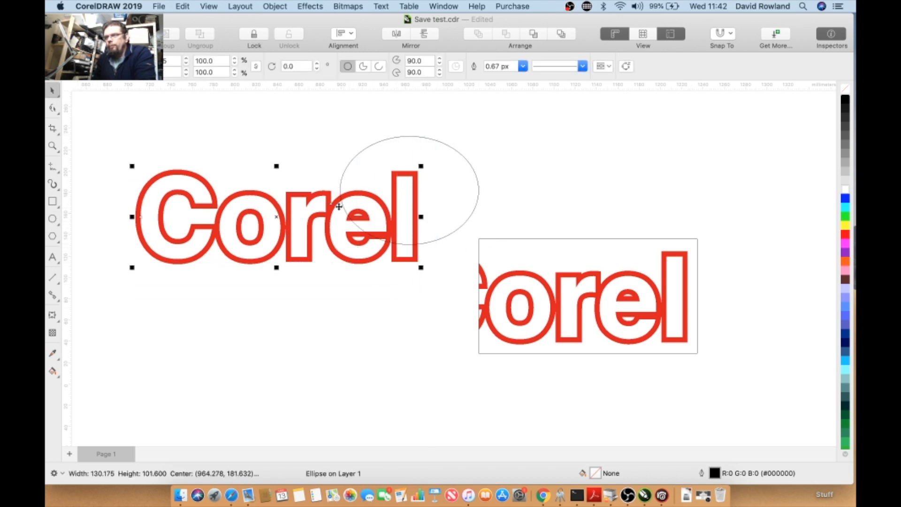
{"action": "right_click", "coordinate": [324, 178]}
{"action": "left_click", "coordinate": [369, 298]}
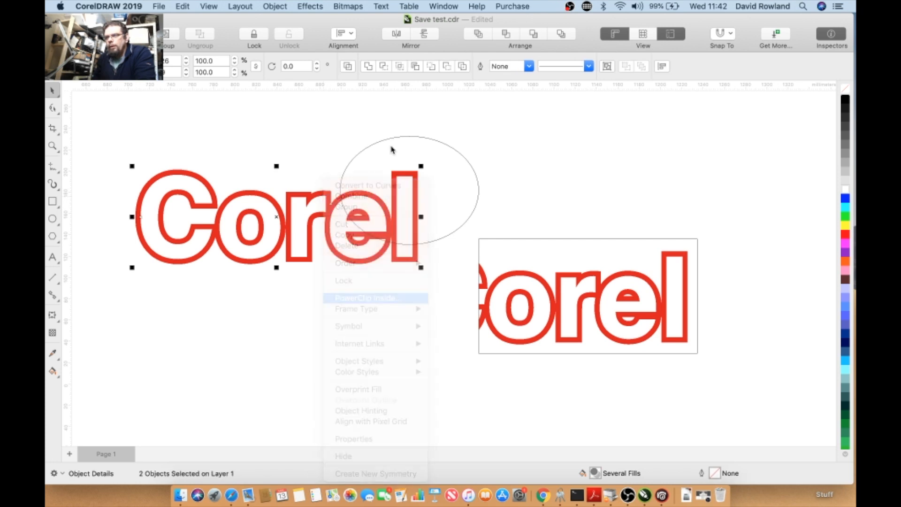
{"action": "left_click", "coordinate": [406, 138]}
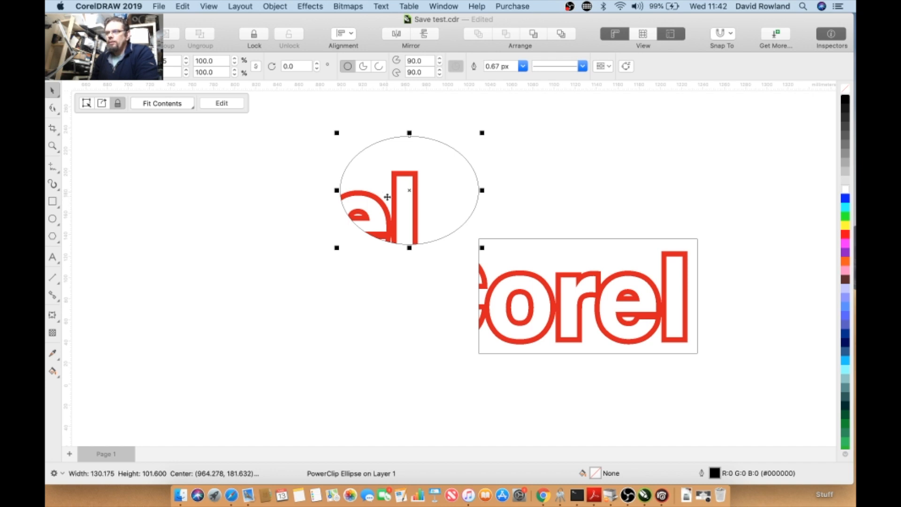
- Extract the Corel text back out of the ellipse PowerClip
{"action": "left_click_drag", "start_coordinate": [358, 157], "coordinate": [445, 243]}
{"action": "left_click_drag", "start_coordinate": [454, 285], "coordinate": [371, 231]}
{"action": "right_click", "coordinate": [372, 231]}
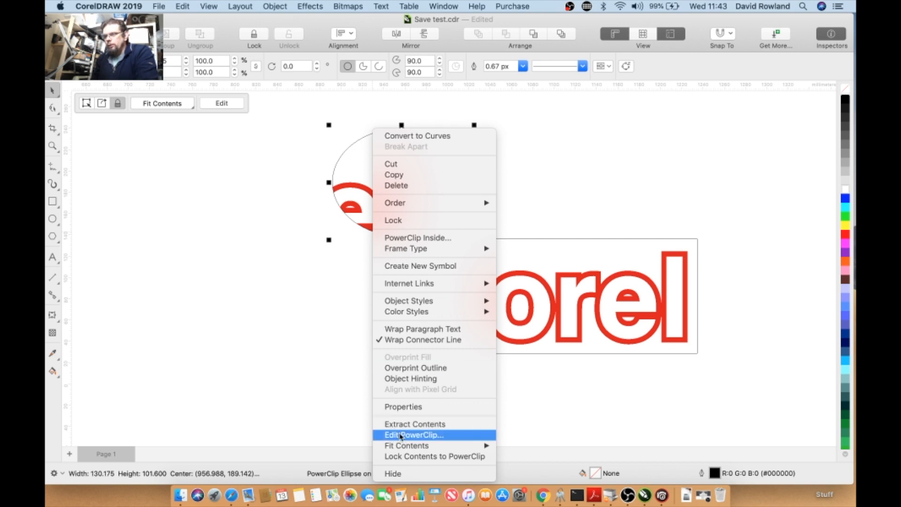
{"action": "mouse_move", "coordinate": [414, 449]}
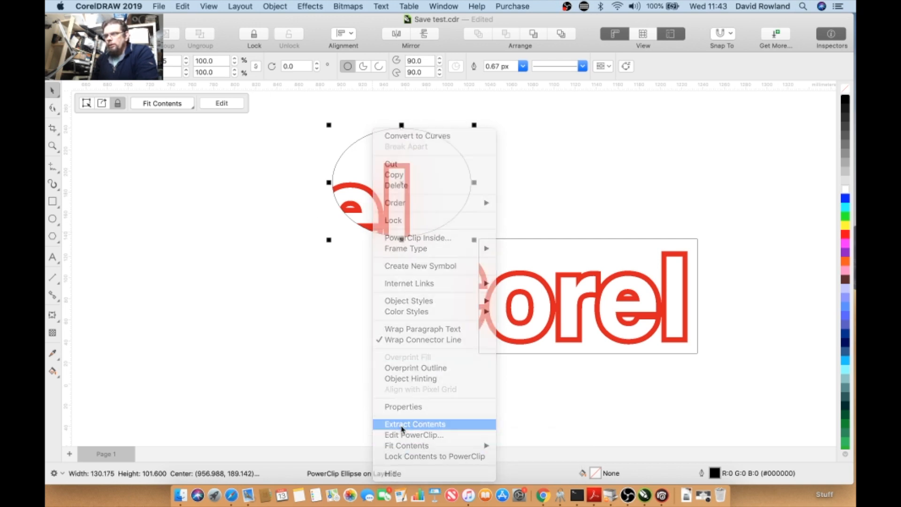
{"action": "left_click", "coordinate": [401, 424]}
- Move the now-empty ellipse aside and delete it
{"action": "left_click_drag", "start_coordinate": [460, 201], "coordinate": [501, 187]}
{"action": "right_click", "coordinate": [488, 212]}
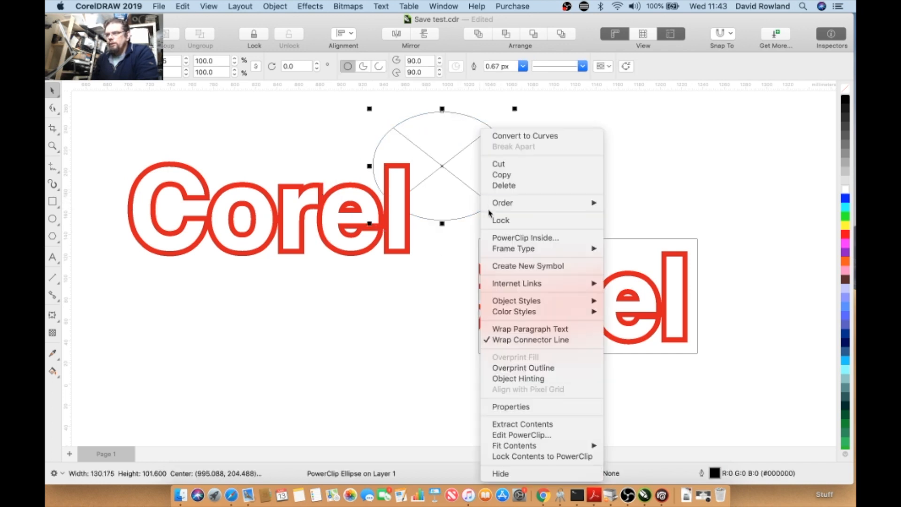
{"action": "left_click", "coordinate": [500, 186]}
- Convert the PowerClipped rectangle into a 300 dpi RGB bitmap
{"action": "left_click", "coordinate": [520, 254]}
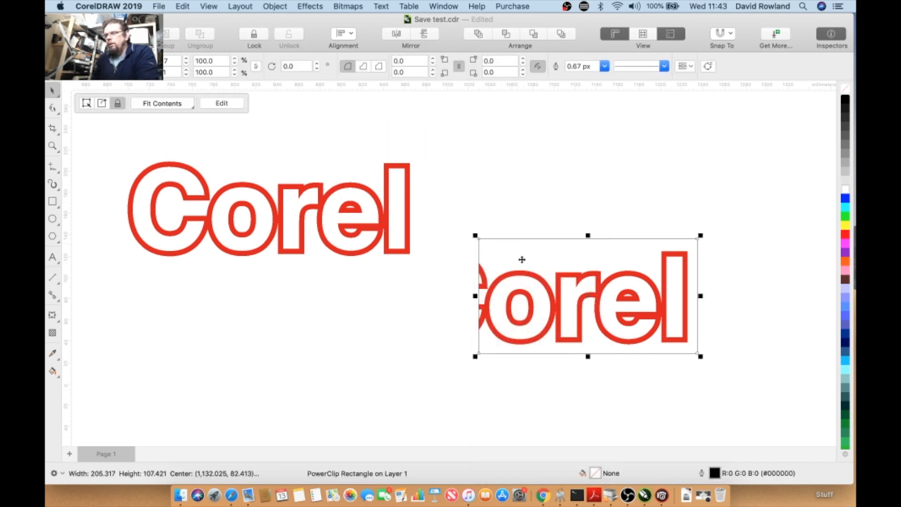
{"action": "left_click", "coordinate": [513, 244]}
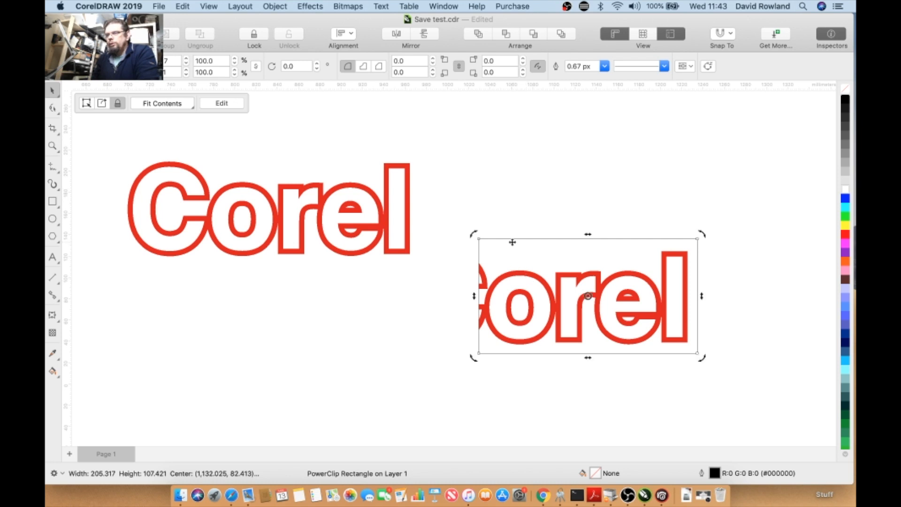
{"action": "left_click", "coordinate": [175, 106]}
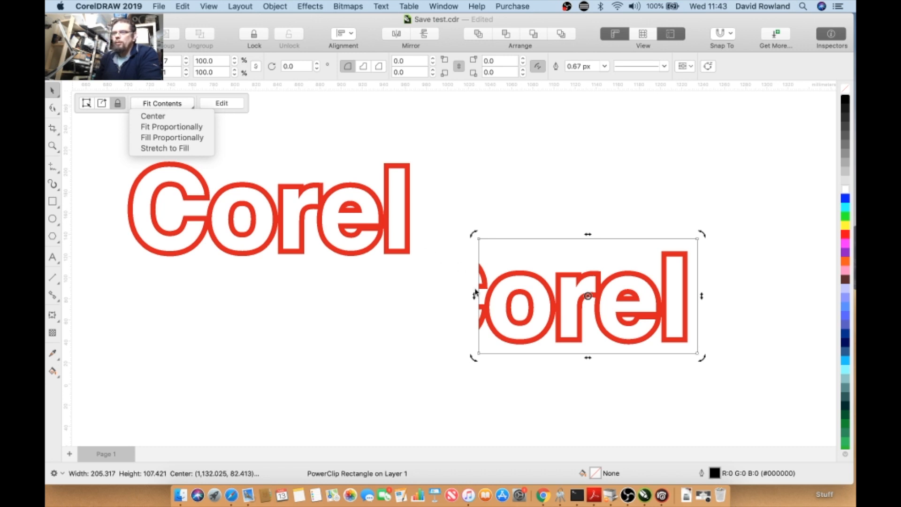
{"action": "left_click", "coordinate": [366, 296]}
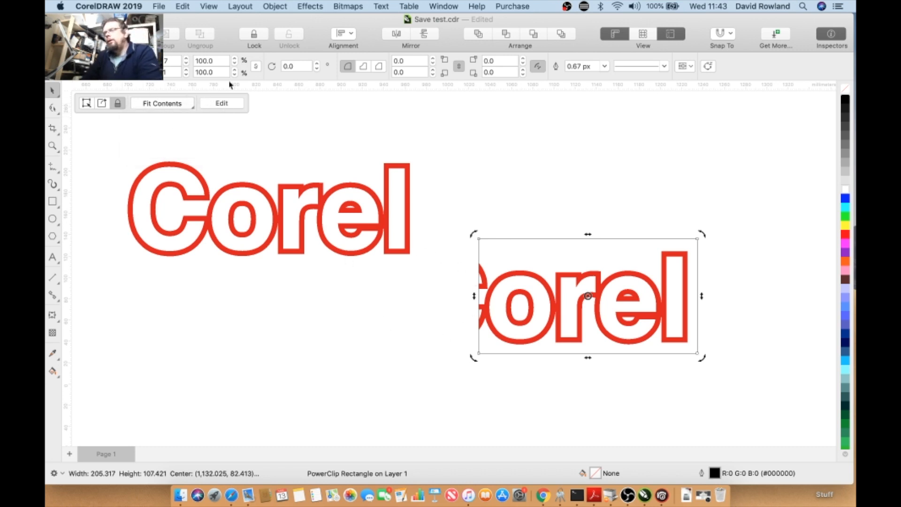
{"action": "left_click", "coordinate": [306, 7]}
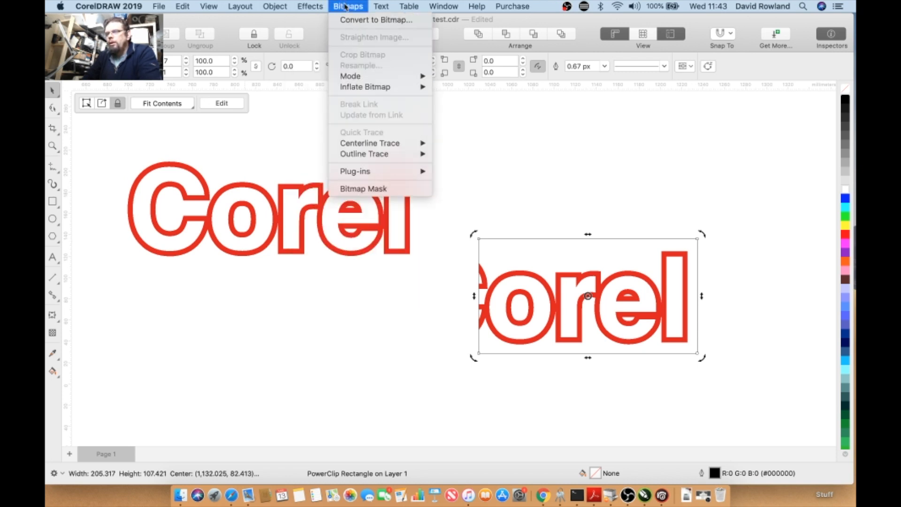
{"action": "left_click", "coordinate": [376, 20]}
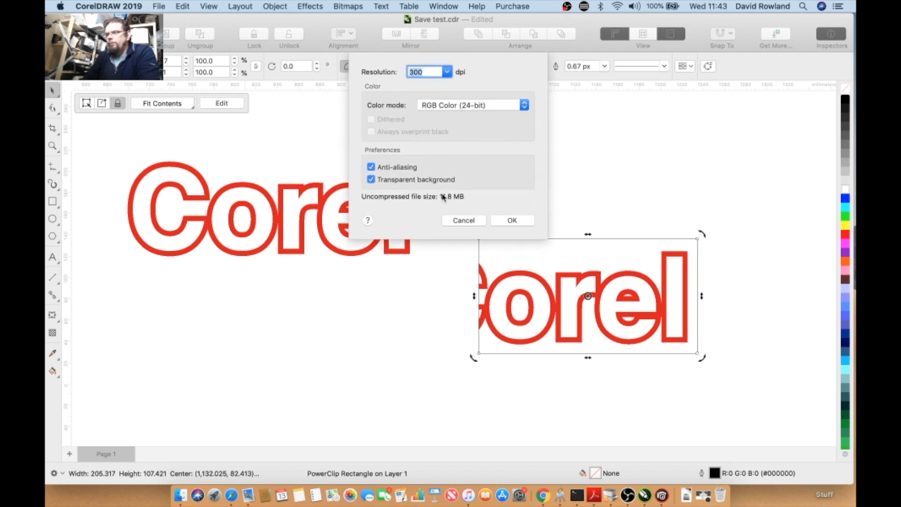
{"action": "left_click", "coordinate": [511, 220]}
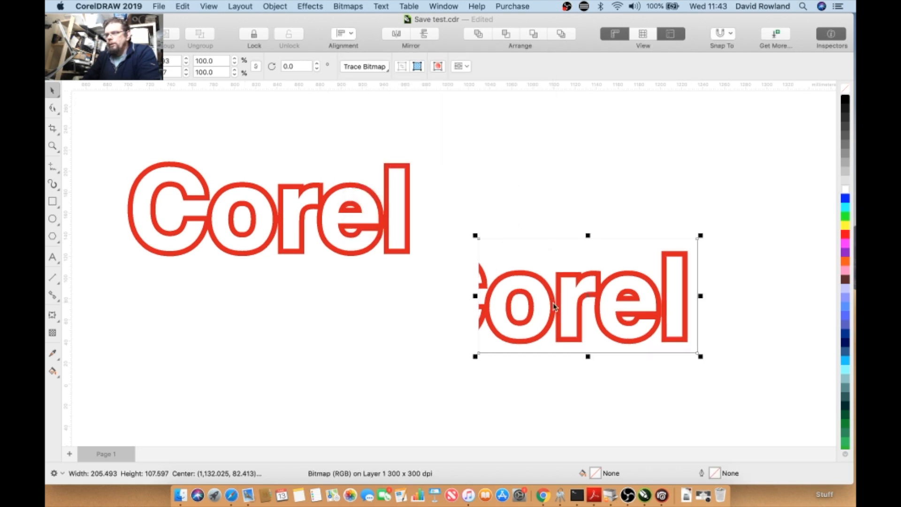
- Zoom in on the bitmap's letter edges, then undo the bitmap conversion
{"action": "scroll", "coordinate": [554, 306], "scroll_direction": "up", "scroll_amount": 2}
{"action": "scroll", "coordinate": [553, 306], "scroll_direction": "up", "scroll_amount": 6}
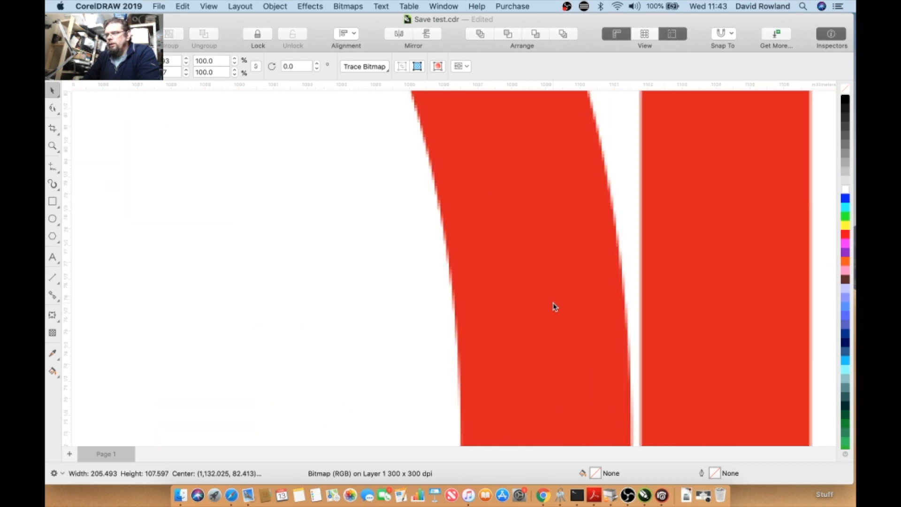
{"action": "scroll", "coordinate": [553, 306], "scroll_direction": "down", "scroll_amount": 8}
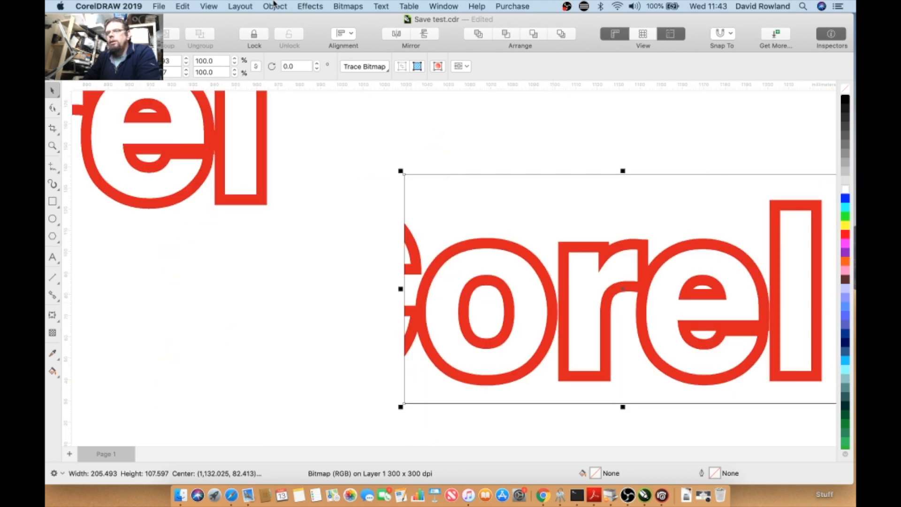
{"action": "left_click", "coordinate": [180, 6]}
{"action": "left_click", "coordinate": [202, 17]}
- Remove the outline from the PowerClip rectangle frame
{"action": "scroll", "coordinate": [477, 258], "scroll_direction": "up", "scroll_amount": 2}
{"action": "scroll", "coordinate": [477, 257], "scroll_direction": "down", "scroll_amount": 5}
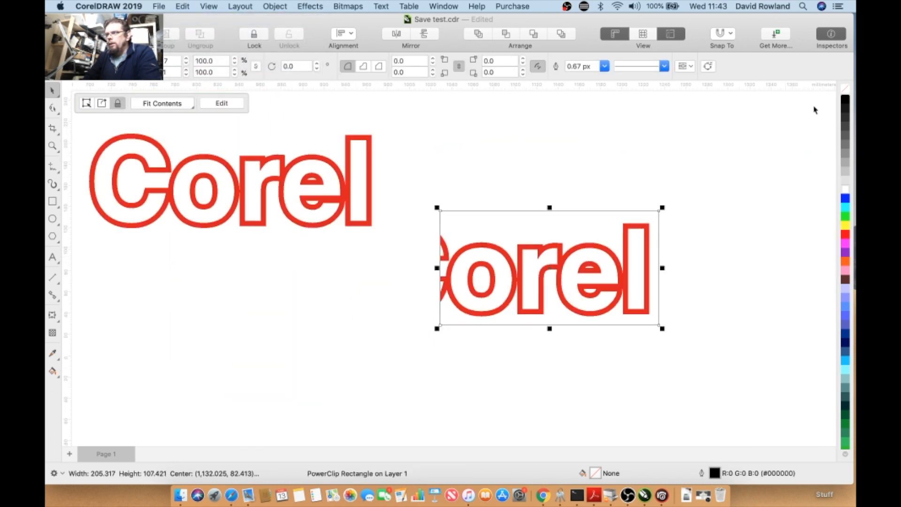
{"action": "right_click", "coordinate": [845, 92]}
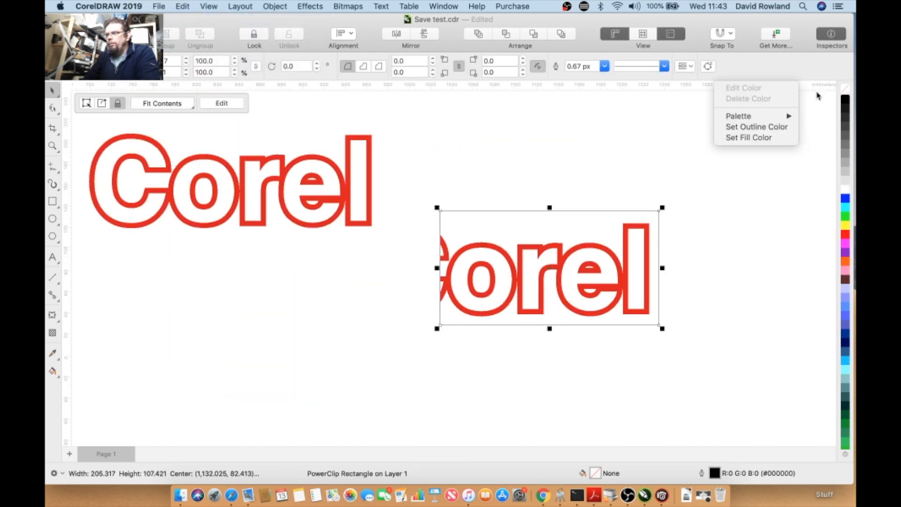
{"action": "left_click", "coordinate": [750, 127]}
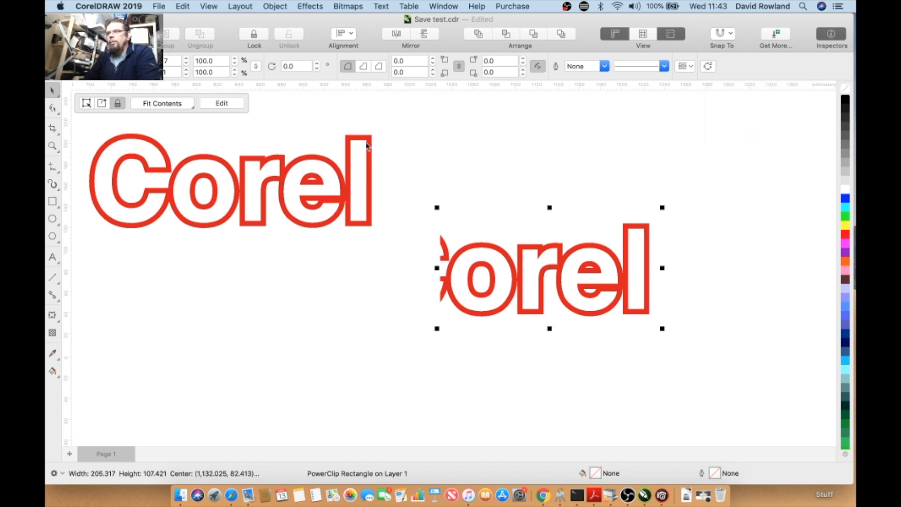
- Convert the outline-free PowerClip rectangle into a 300 dpi bitmap
{"action": "left_click", "coordinate": [346, 6]}
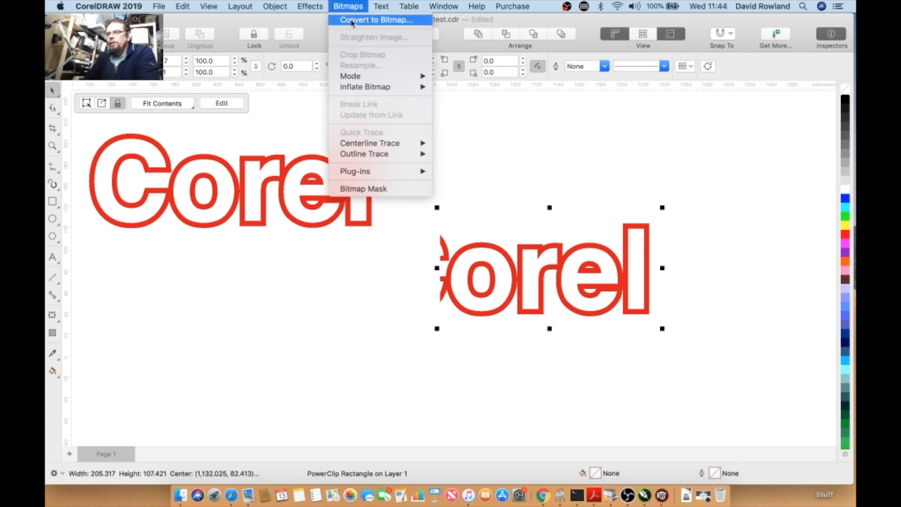
{"action": "left_click", "coordinate": [352, 20]}
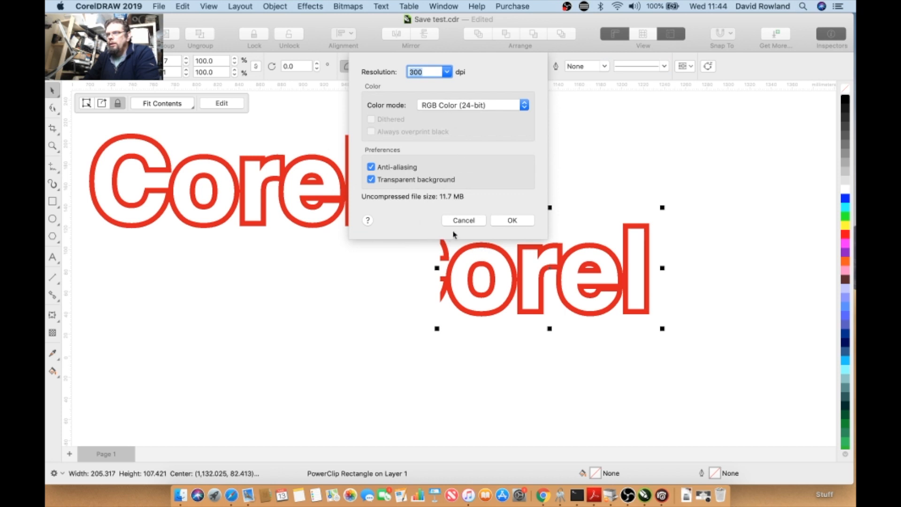
{"action": "left_click", "coordinate": [509, 220]}
- Trace the bitmap with Outline Trace using the Clipart preset
{"action": "scroll", "coordinate": [516, 266], "scroll_direction": "up", "scroll_amount": 5}
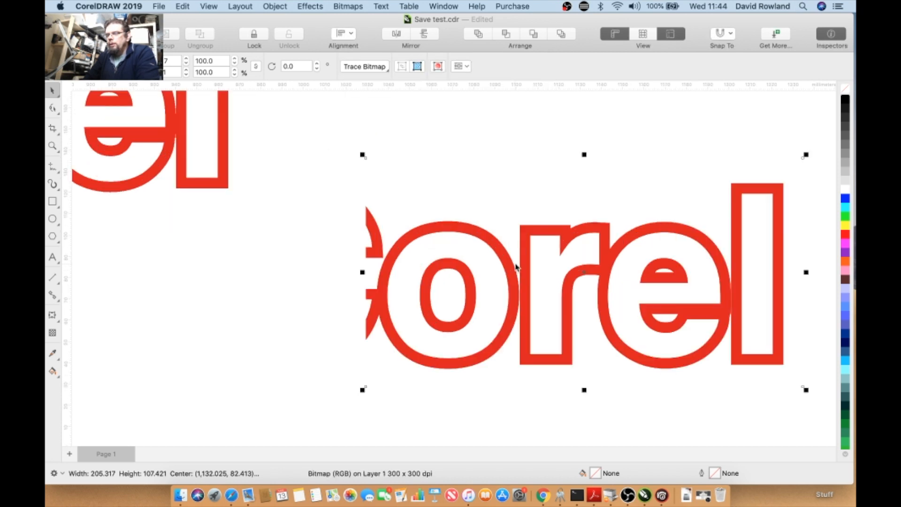
{"action": "scroll", "coordinate": [515, 266], "scroll_direction": "up", "scroll_amount": 3}
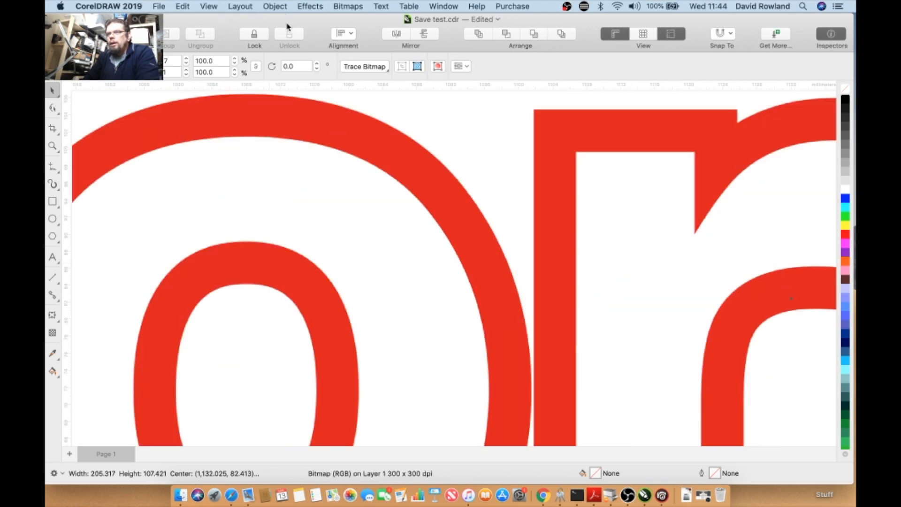
{"action": "left_click", "coordinate": [357, 69]}
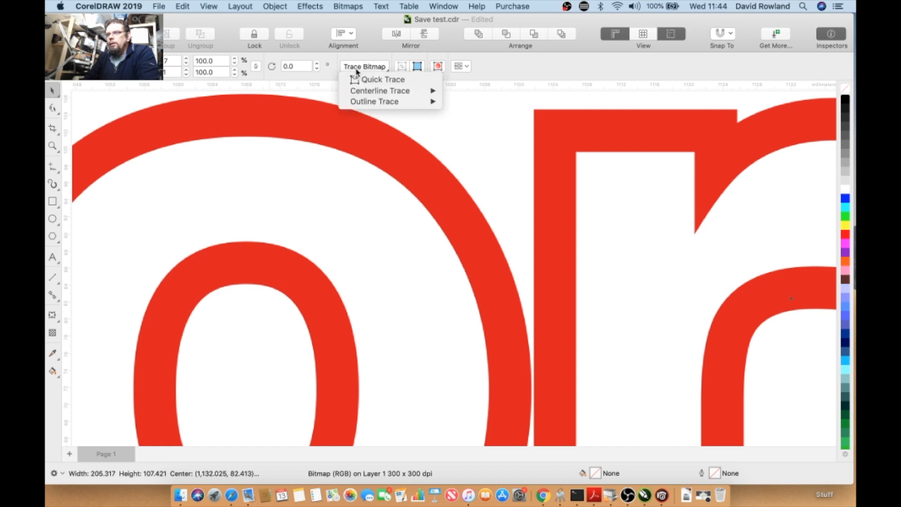
{"action": "mouse_move", "coordinate": [415, 104]}
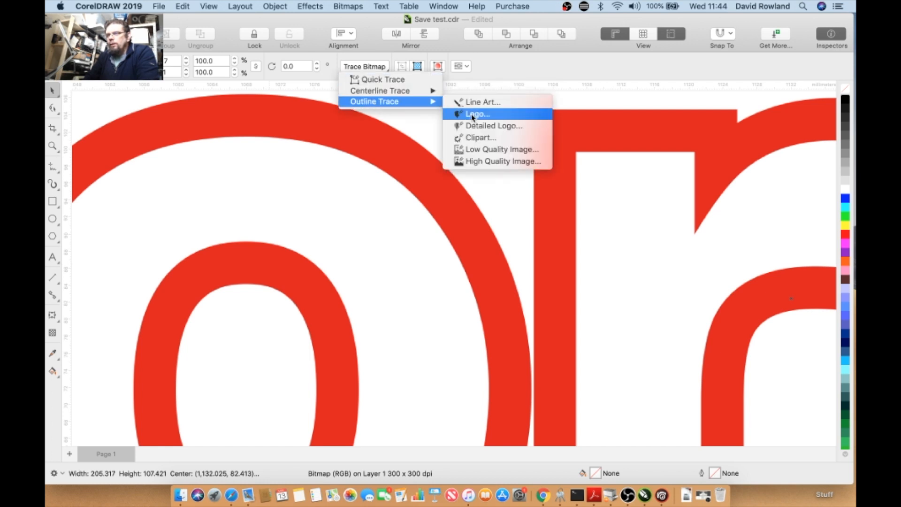
{"action": "left_click", "coordinate": [471, 139]}
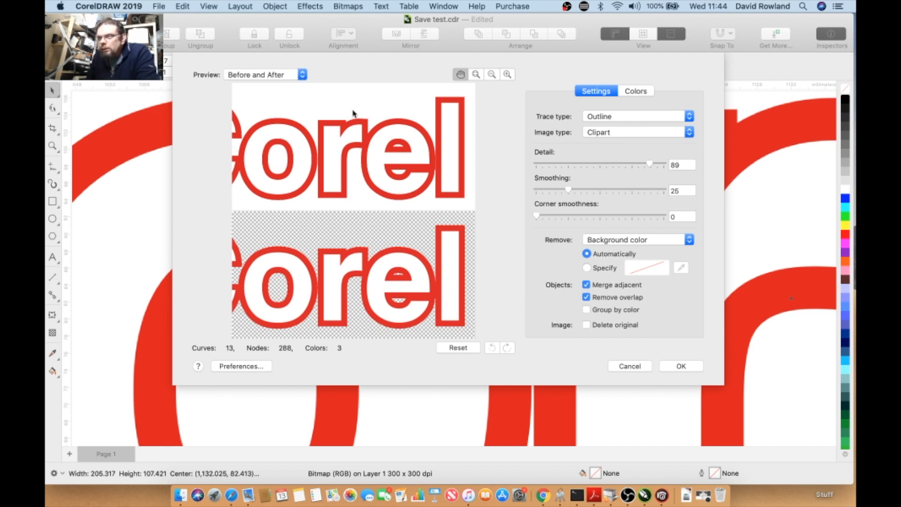
{"action": "left_click", "coordinate": [689, 366]}
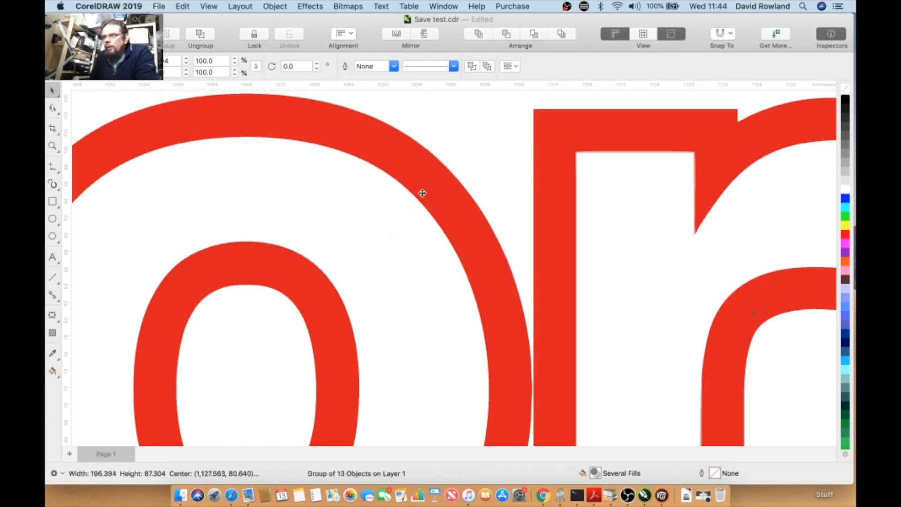
- Move the traced group above the original bitmap
{"action": "scroll", "coordinate": [422, 193], "scroll_direction": "down", "scroll_amount": 2}
{"action": "mouse_move", "coordinate": [382, 312]}
{"action": "left_mouse_down"}
{"action": "mouse_move", "coordinate": [383, 401]}
{"action": "mouse_move", "coordinate": [421, 218]}
{"action": "left_mouse_up"}
{"action": "scroll", "coordinate": [381, 395], "scroll_direction": "down", "scroll_amount": 2}
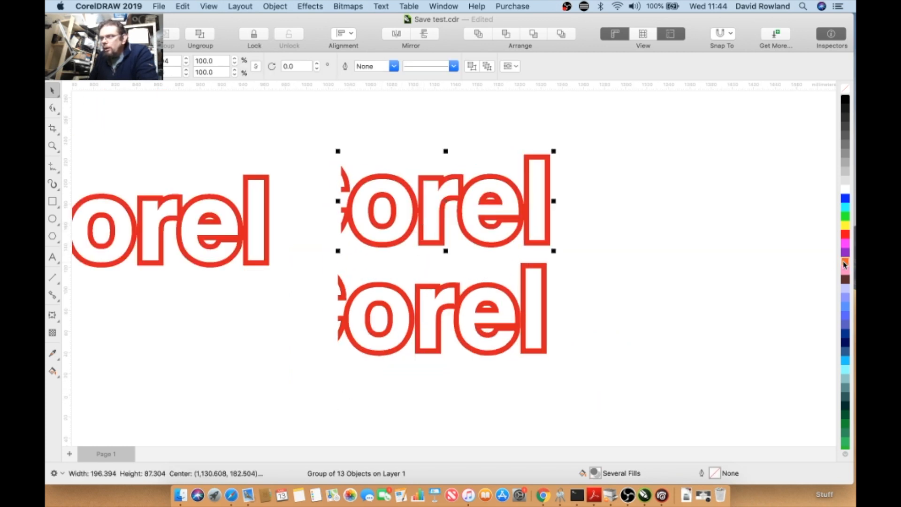
- Fill the traced group orange and undo the fill
{"action": "left_click", "coordinate": [844, 262]}
{"action": "left_click", "coordinate": [183, 6]}
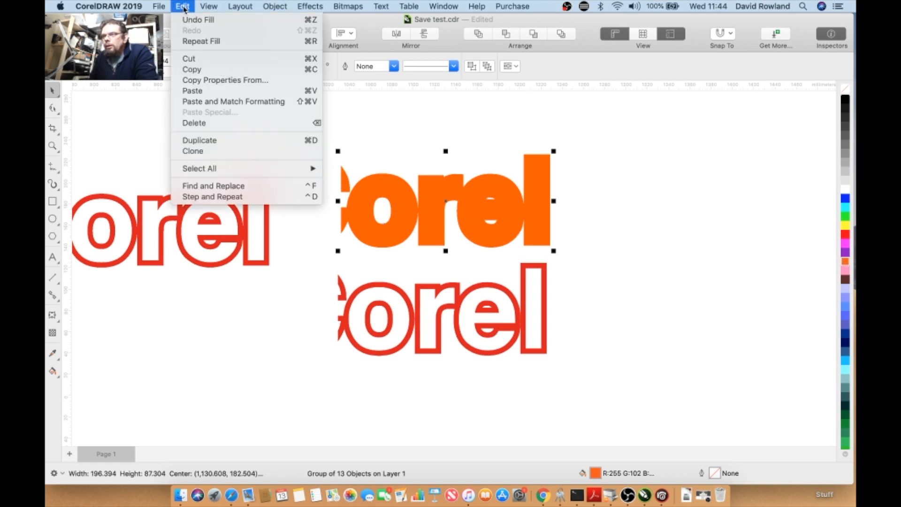
{"action": "left_click", "coordinate": [197, 20]}
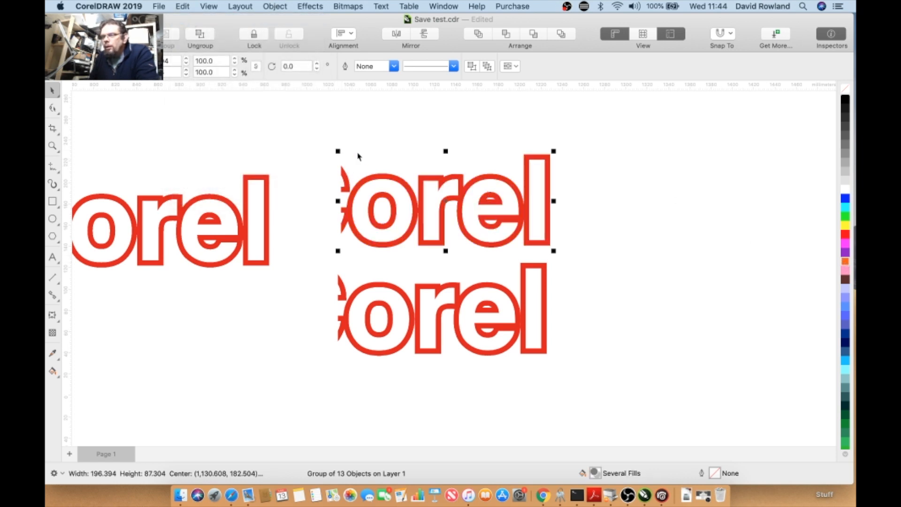
- Ungroup the traced objects and pull some of the white inner shapes away from the letters
{"action": "right_click", "coordinate": [361, 192]}
{"action": "left_click", "coordinate": [381, 169]}
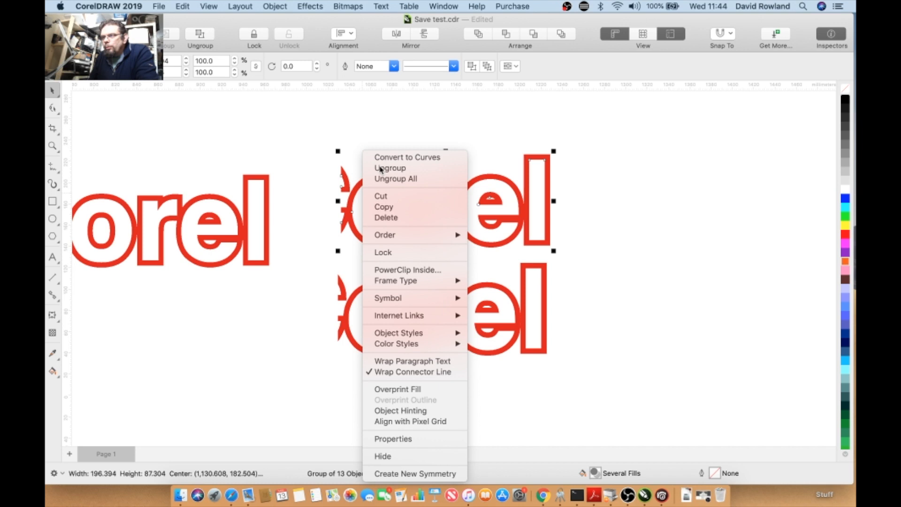
{"action": "left_click_drag", "start_coordinate": [535, 201], "coordinate": [610, 198]}
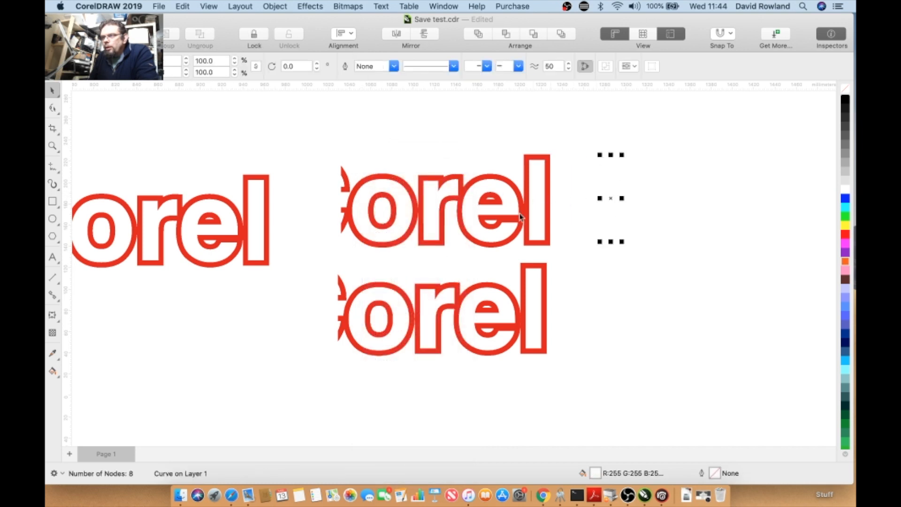
{"action": "left_click_drag", "start_coordinate": [534, 208], "coordinate": [582, 201]}
{"action": "left_click_drag", "start_coordinate": [439, 205], "coordinate": [413, 142]}
{"action": "left_click_drag", "start_coordinate": [382, 190], "coordinate": [321, 141]}
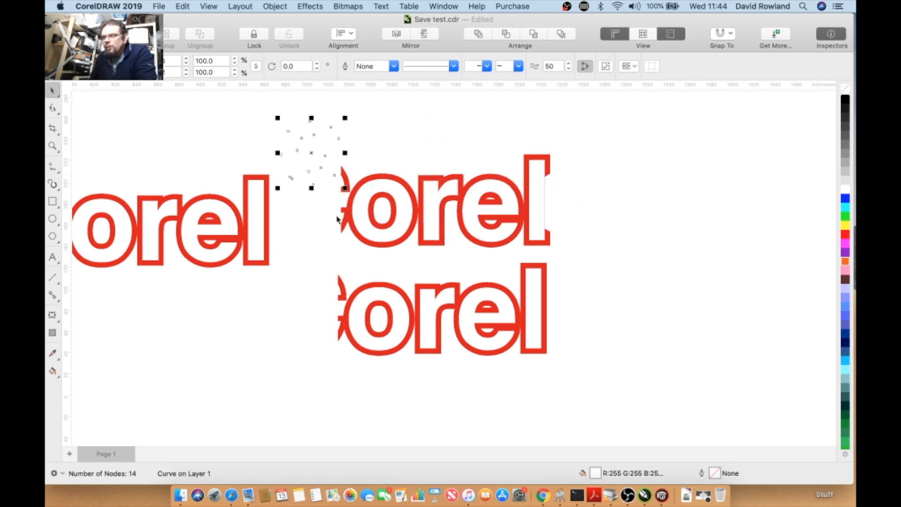
{"action": "left_click_drag", "start_coordinate": [380, 214], "coordinate": [310, 171]}
- Fill the traced o's outer ring purple and its inner shape blue
{"action": "left_click", "coordinate": [378, 190]}
{"action": "left_click", "coordinate": [379, 190]}
{"action": "left_click", "coordinate": [379, 190]}
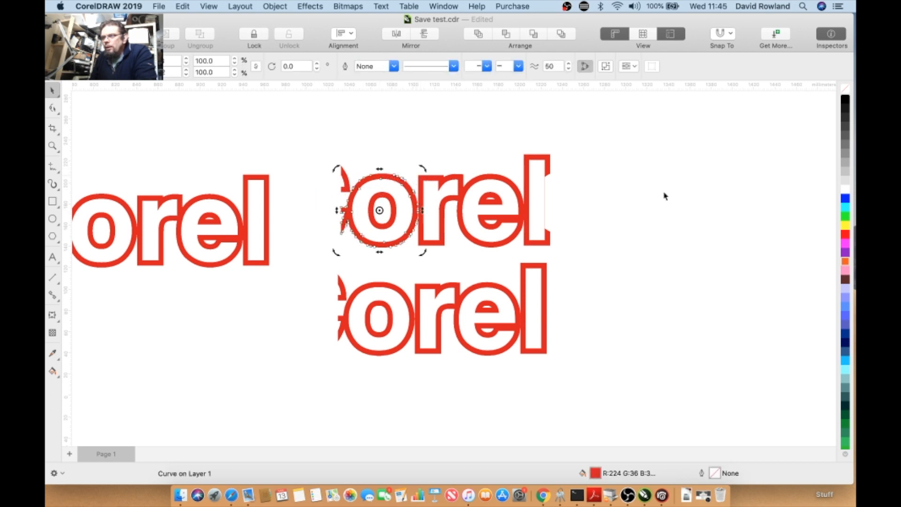
{"action": "left_click", "coordinate": [845, 252]}
{"action": "left_click", "coordinate": [397, 206]}
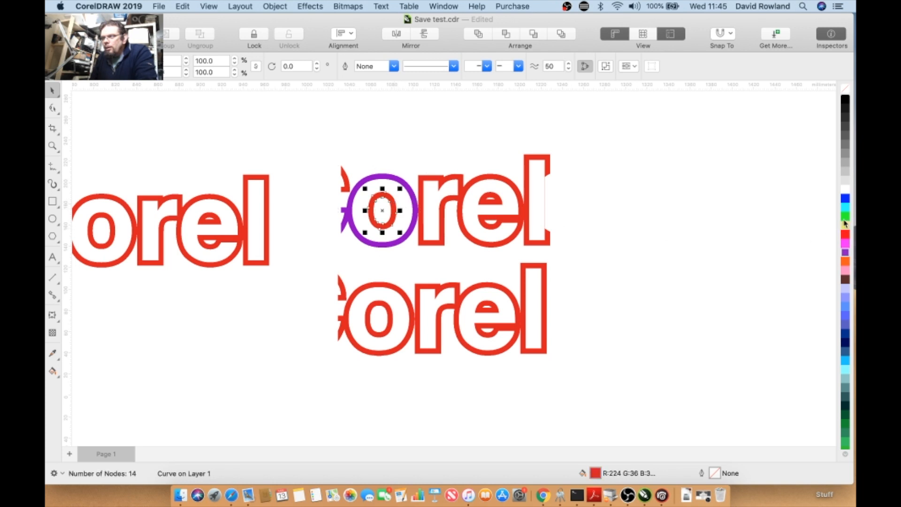
{"action": "left_click", "coordinate": [845, 198]}
- Zoom into the blue o with the Shape tool and reshape a node on its inner contour
{"action": "scroll", "coordinate": [331, 225], "scroll_direction": "up", "scroll_amount": 2}
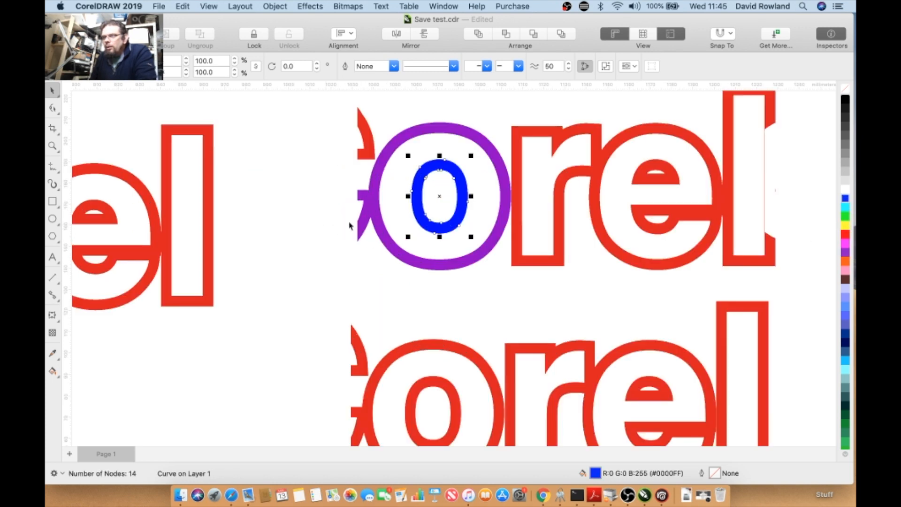
{"action": "scroll", "coordinate": [349, 225], "scroll_direction": "up", "scroll_amount": 4}
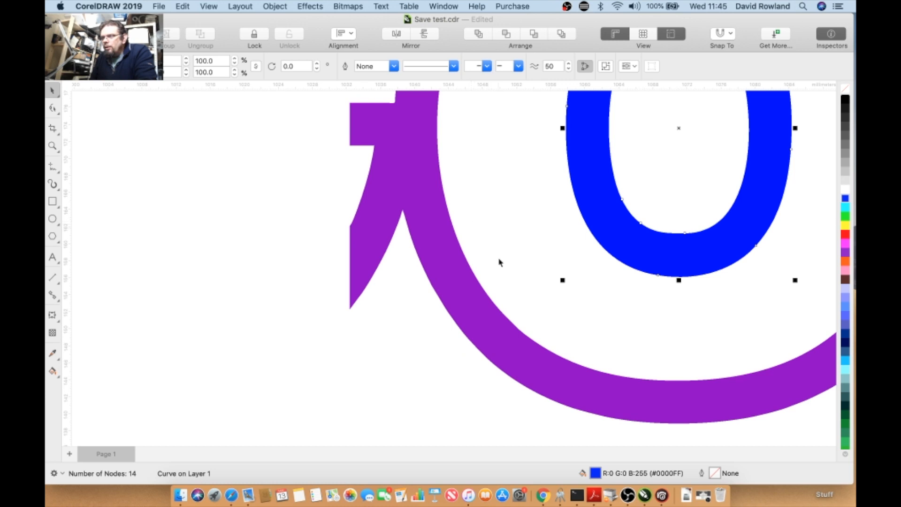
{"action": "scroll", "coordinate": [551, 246], "scroll_direction": "down", "scroll_amount": 2}
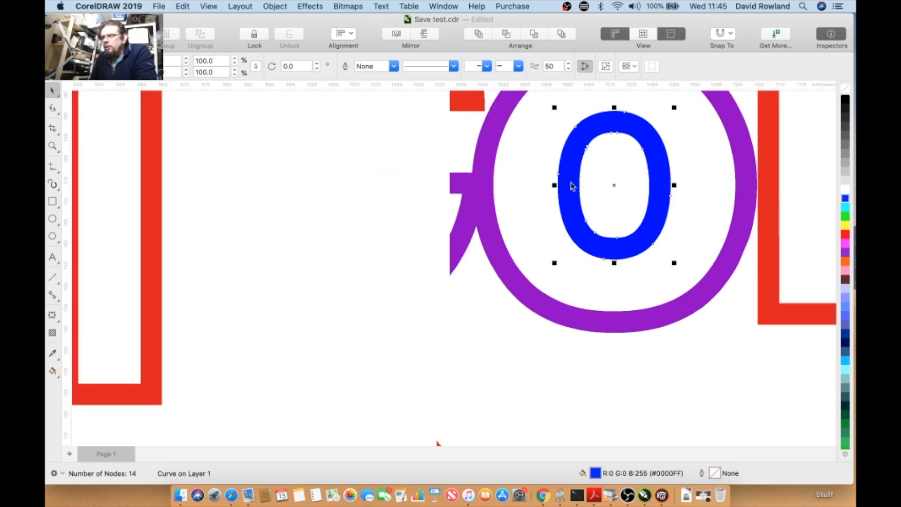
{"action": "left_click", "coordinate": [53, 109]}
{"action": "scroll", "coordinate": [730, 110], "scroll_direction": "up", "scroll_amount": 2}
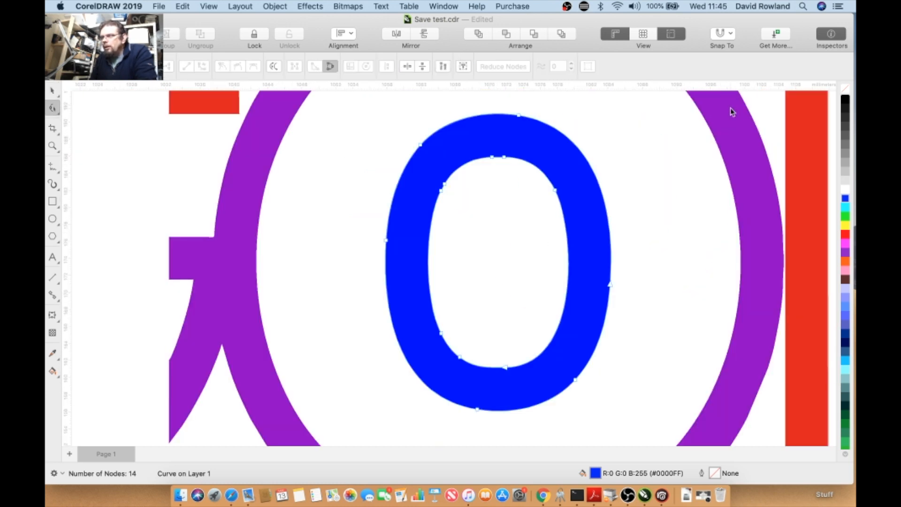
{"action": "left_click", "coordinate": [505, 157]}
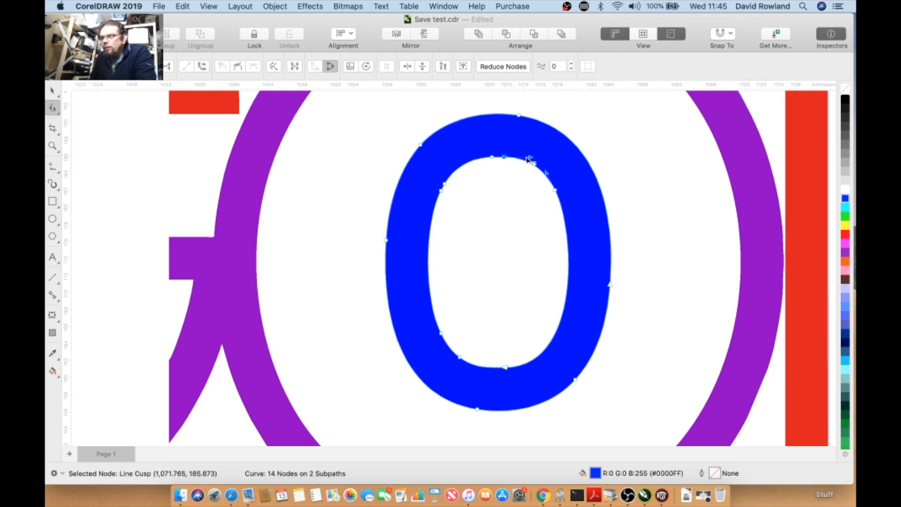
{"action": "left_click_drag", "start_coordinate": [531, 160], "coordinate": [548, 165]}
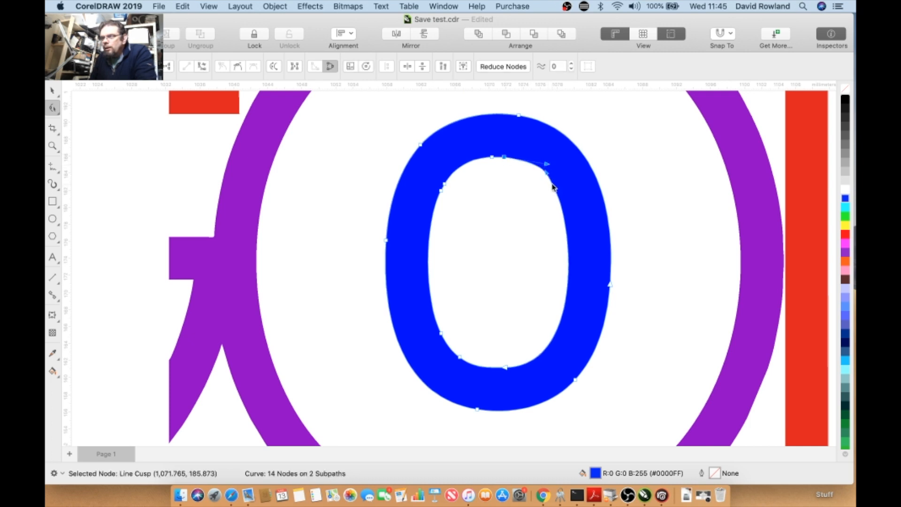
{"action": "left_click", "coordinate": [560, 200]}
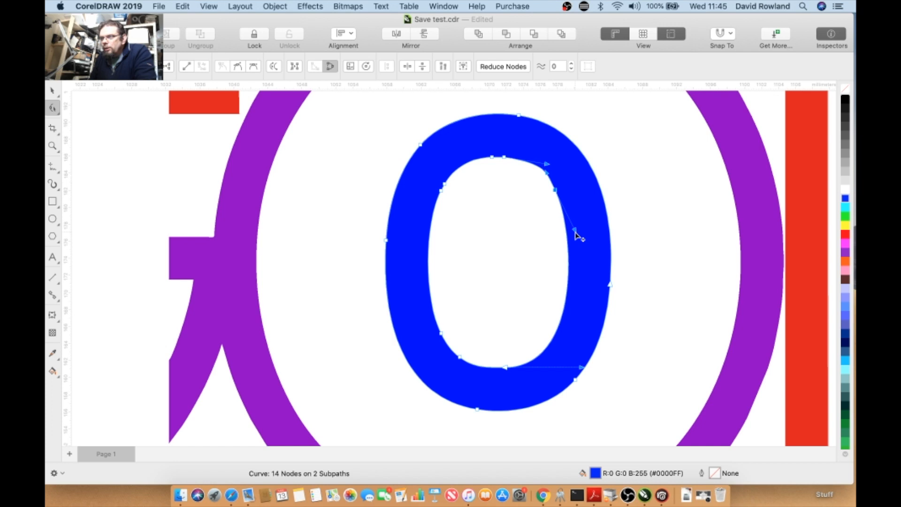
{"action": "left_click_drag", "start_coordinate": [578, 239], "coordinate": [579, 240]}
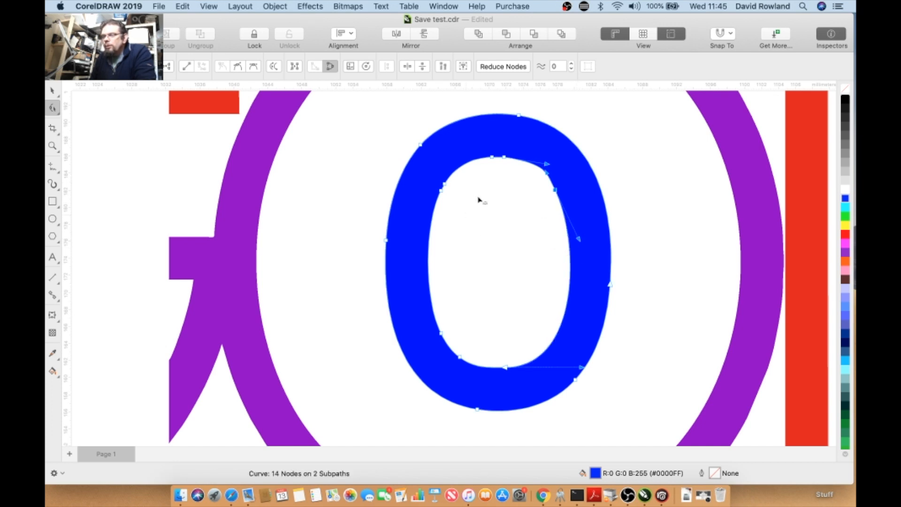
- Select all the o's nodes, try adjusting the curve smoothness, and undo it
{"action": "left_click_drag", "start_coordinate": [446, 187], "coordinate": [464, 162]}
{"action": "left_click_drag", "start_coordinate": [368, 145], "coordinate": [647, 413]}
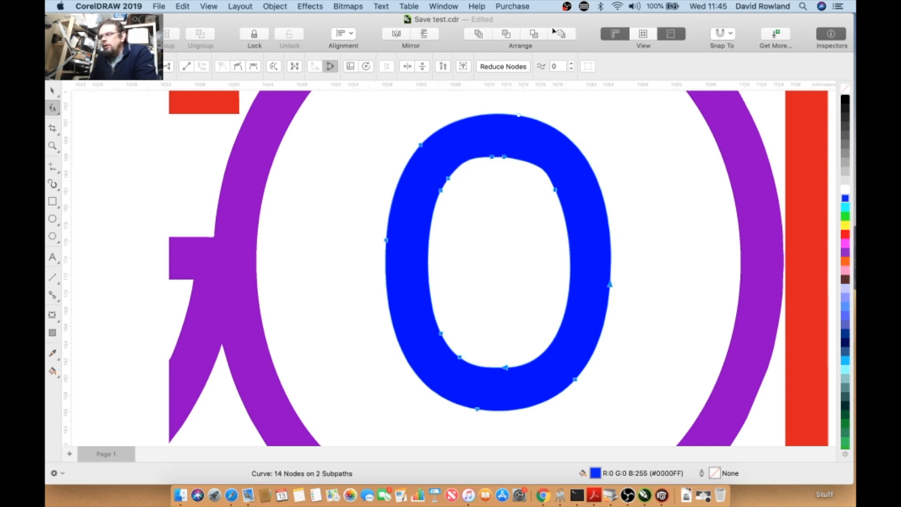
{"action": "left_click", "coordinate": [558, 70]}
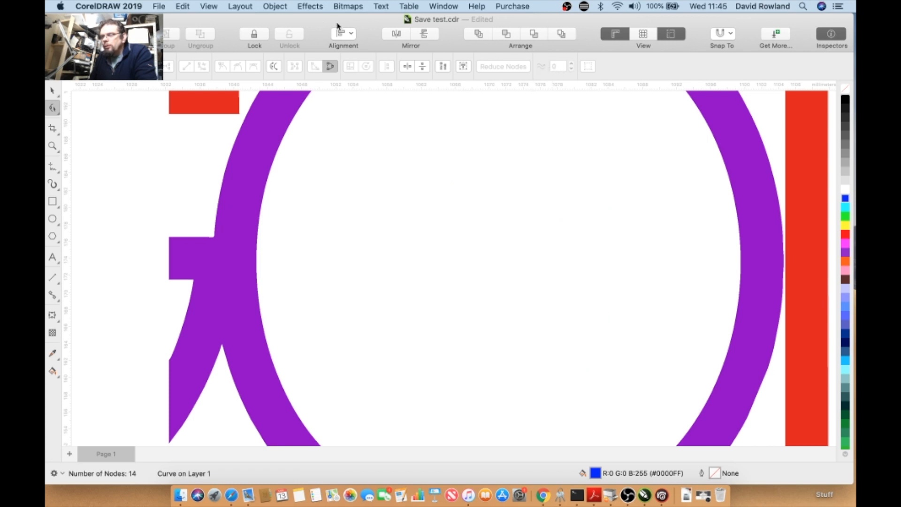
{"action": "left_click", "coordinate": [183, 6]}
{"action": "left_click", "coordinate": [189, 20]}
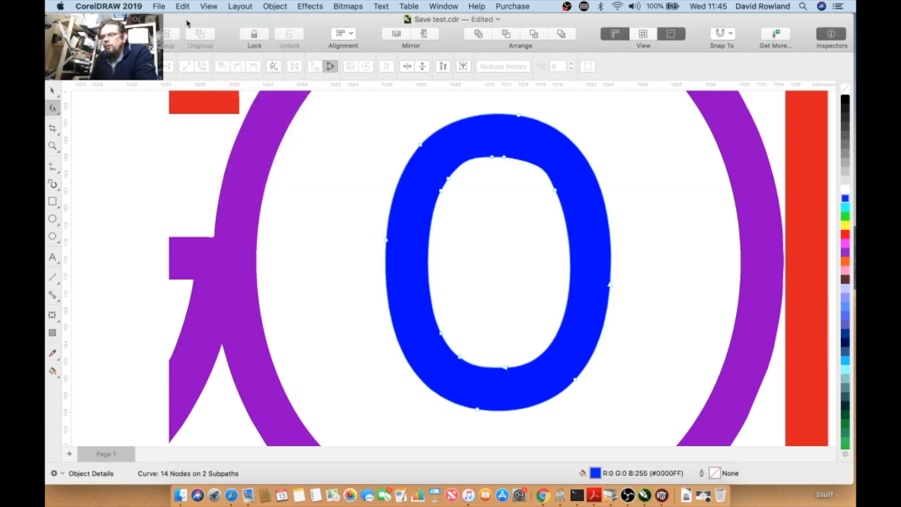
- Reduce the nodes on the blue o and delete one node at the top of its inner curve
{"action": "left_click_drag", "start_coordinate": [350, 114], "coordinate": [667, 432]}
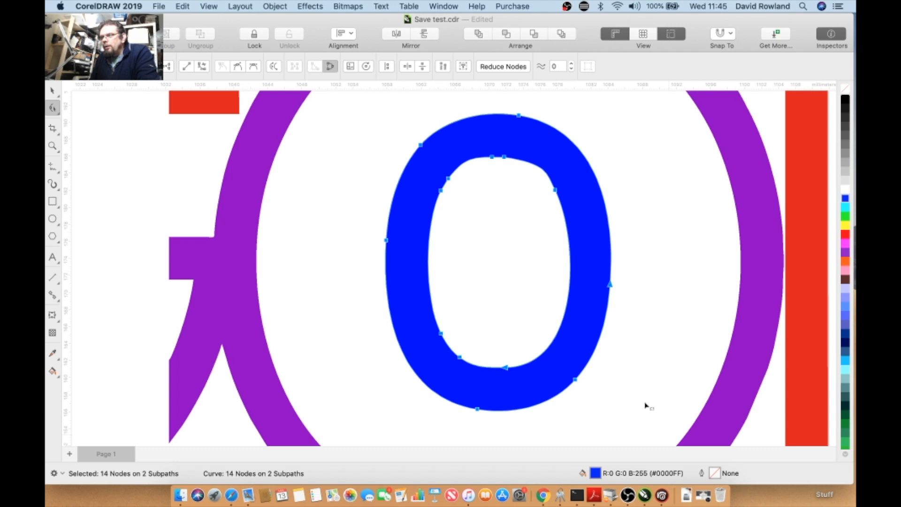
{"action": "left_click", "coordinate": [511, 67]}
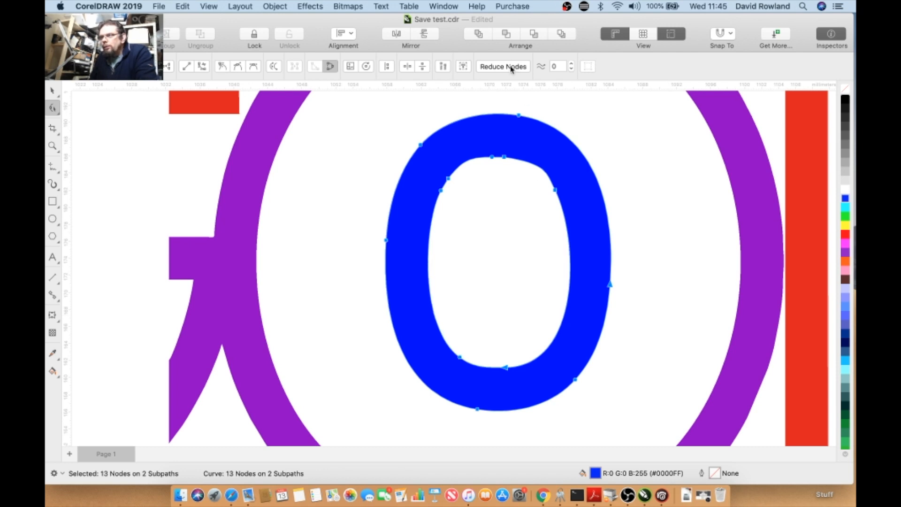
{"action": "left_click", "coordinate": [493, 160]}
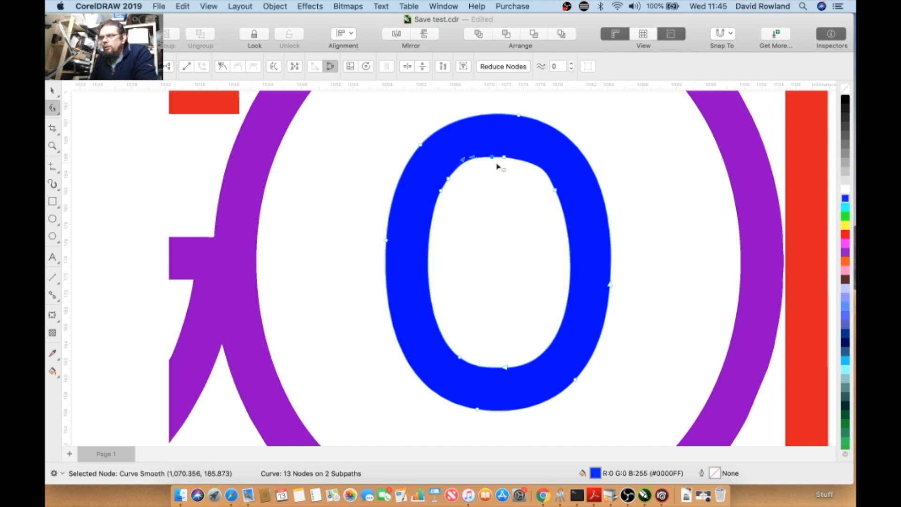
{"action": "key", "text": "Delete"}
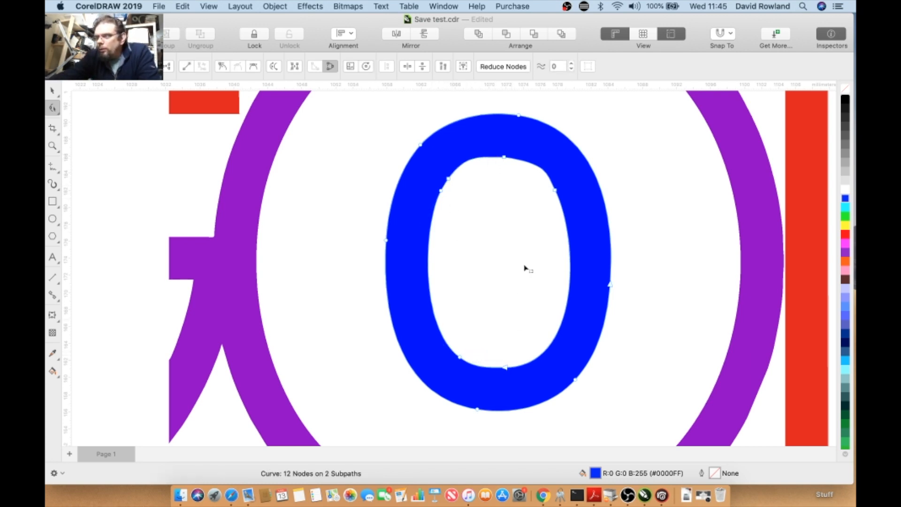
- Select all nodes of the blue o and set the curve smoothness to 6
{"action": "left_click_drag", "start_coordinate": [314, 107], "coordinate": [680, 392]}
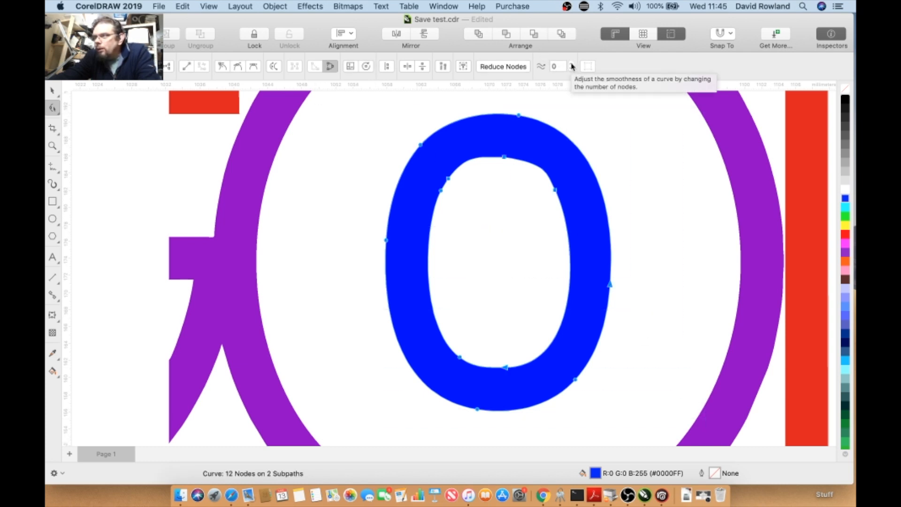
{"action": "left_click", "coordinate": [559, 66]}
{"action": "left_click", "coordinate": [562, 65]}
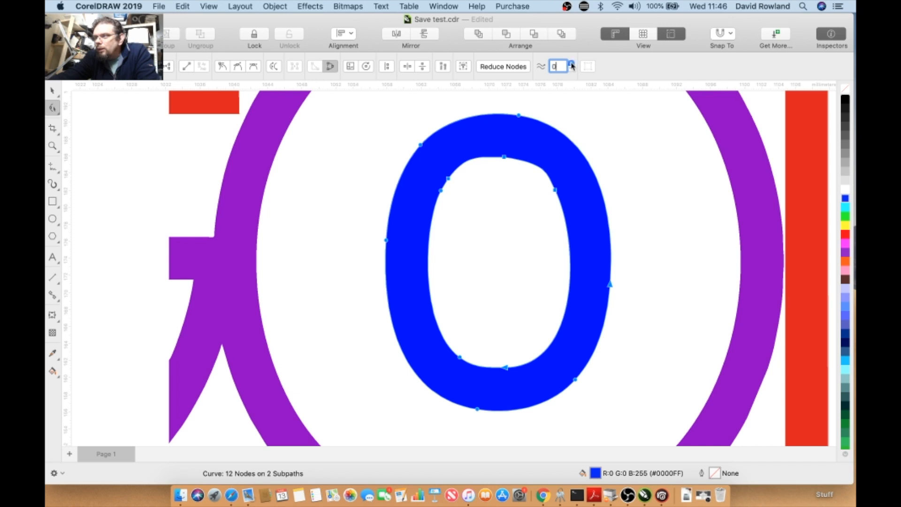
{"action": "key", "text": "BackSpace"}
{"action": "type", "text": "6"}
{"action": "key", "text": "Return"}
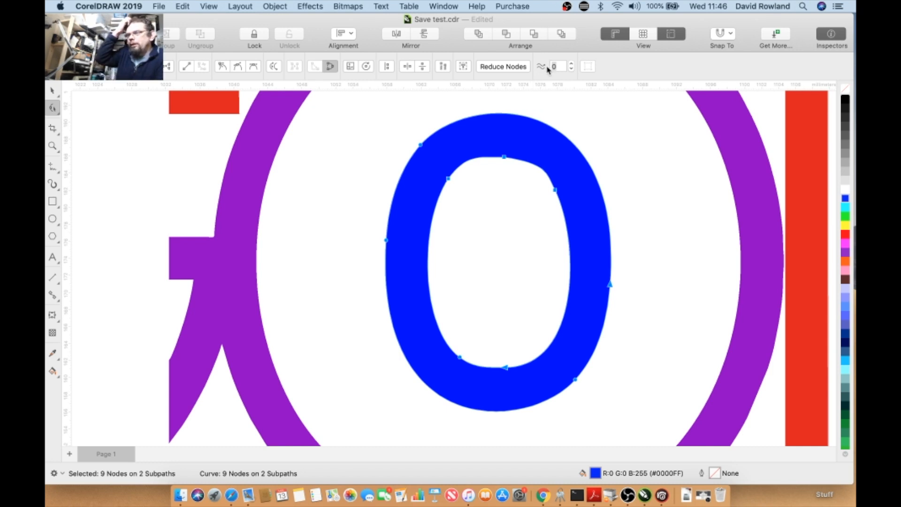
{"action": "right_click", "coordinate": [557, 70]}
{"action": "key", "text": "Escape"}
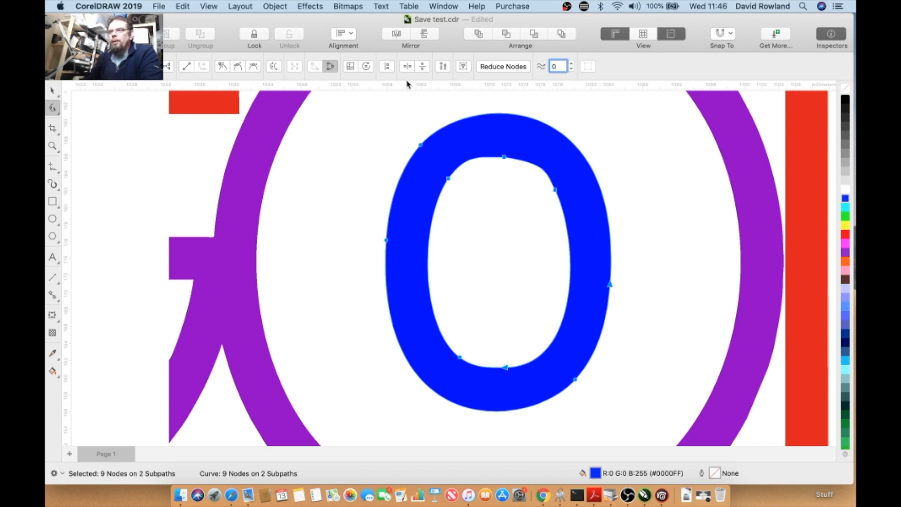
{"action": "left_click", "coordinate": [327, 154]}
{"action": "scroll", "coordinate": [331, 158], "scroll_direction": "down", "scroll_amount": 3}
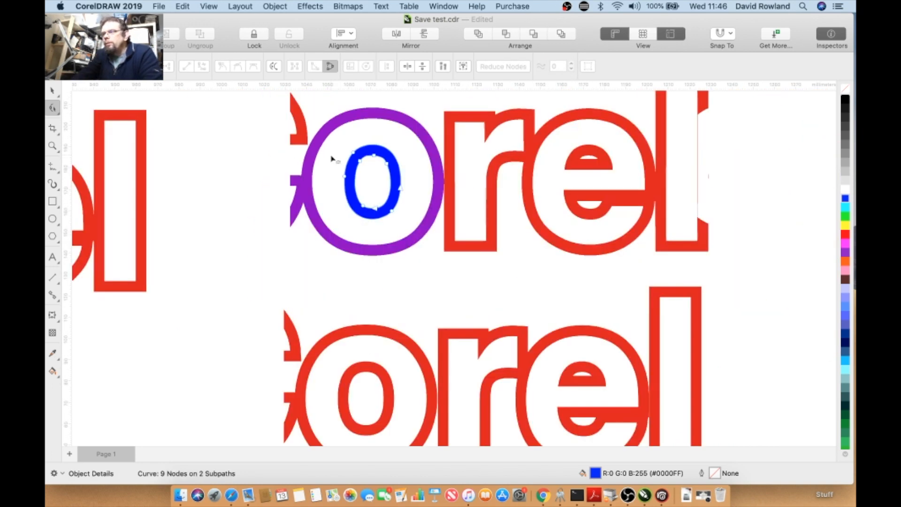
{"action": "left_click", "coordinate": [53, 90]}
{"action": "left_click", "coordinate": [228, 131]}
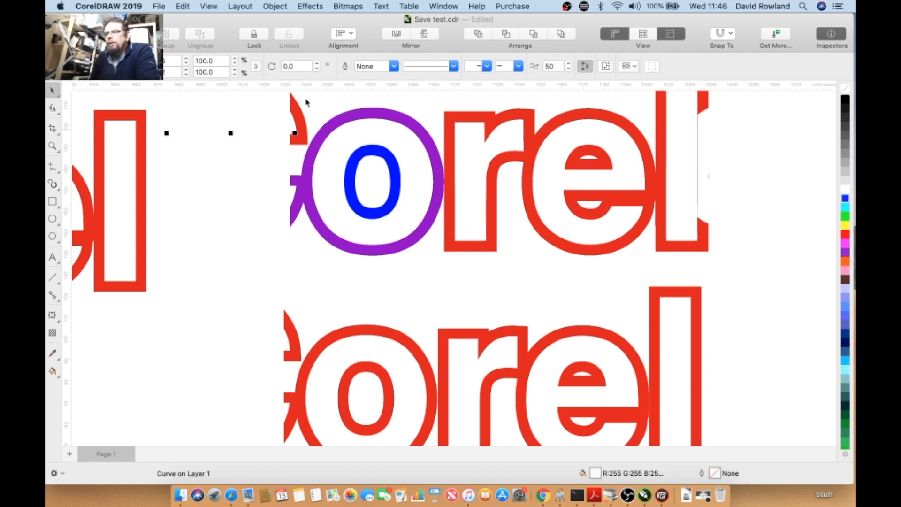
{"action": "left_click", "coordinate": [380, 6]}
{"action": "mouse_move", "coordinate": [360, 9]}
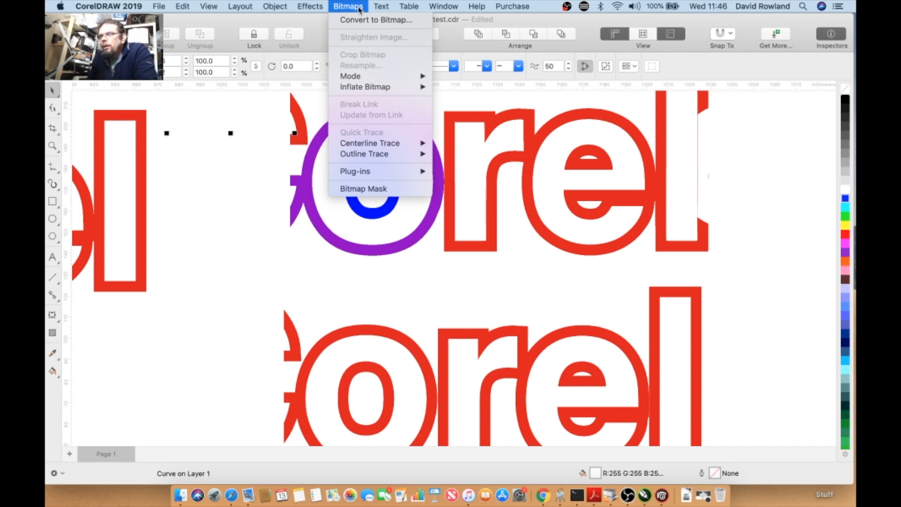
{"action": "mouse_move", "coordinate": [364, 154]}
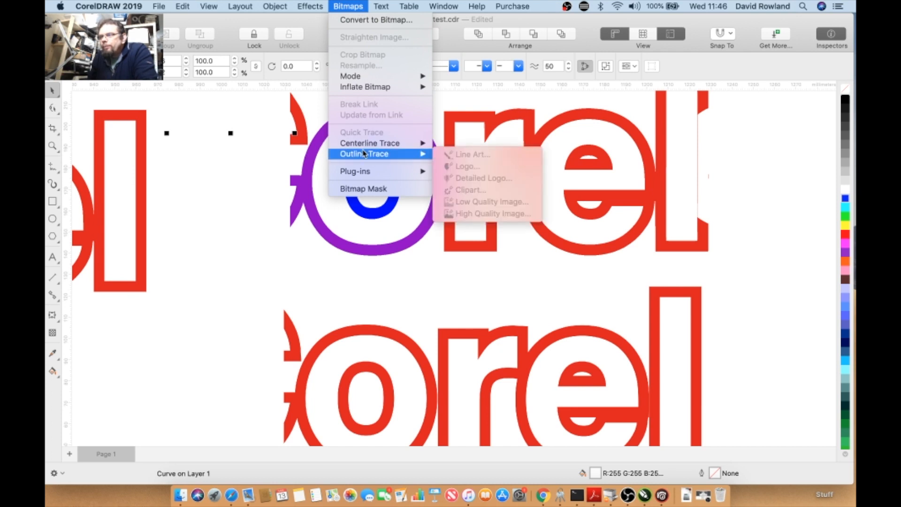
{"action": "mouse_move", "coordinate": [364, 171]}
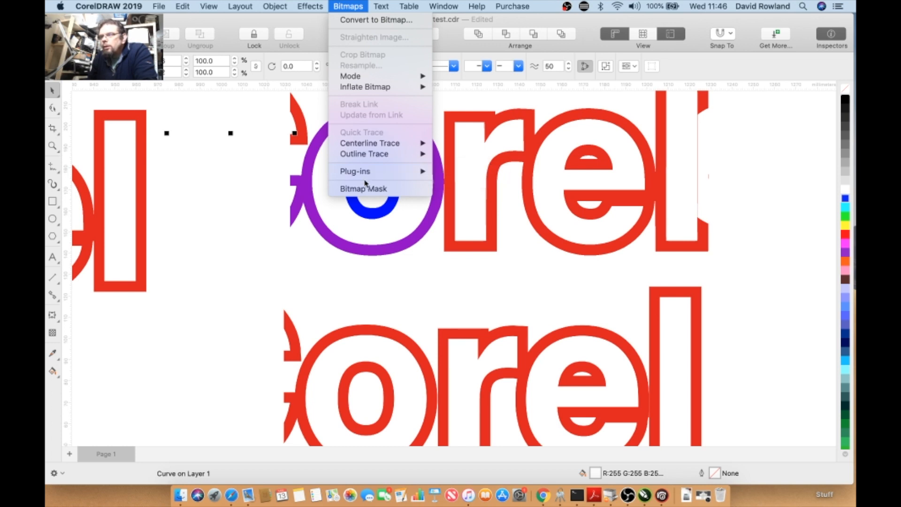
{"action": "left_click", "coordinate": [385, 5]}
{"action": "left_click", "coordinate": [385, 5]}
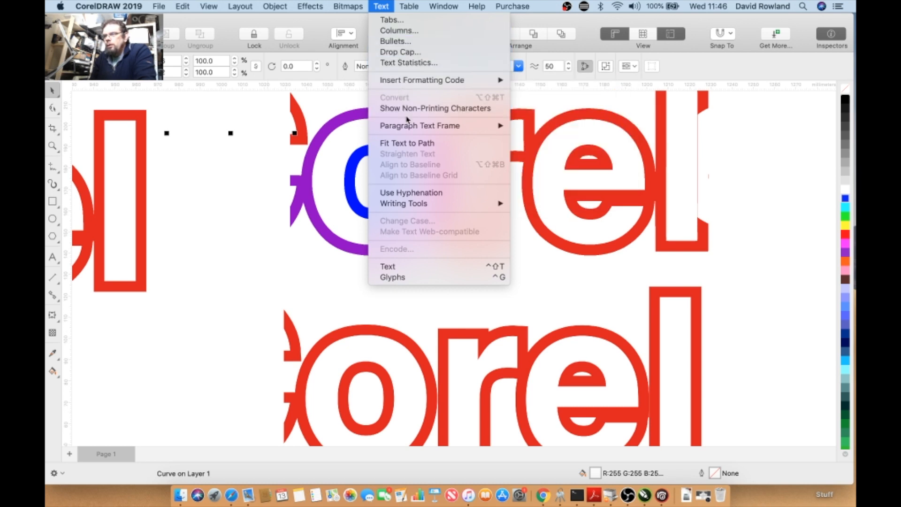
{"action": "mouse_move", "coordinate": [410, 133]}
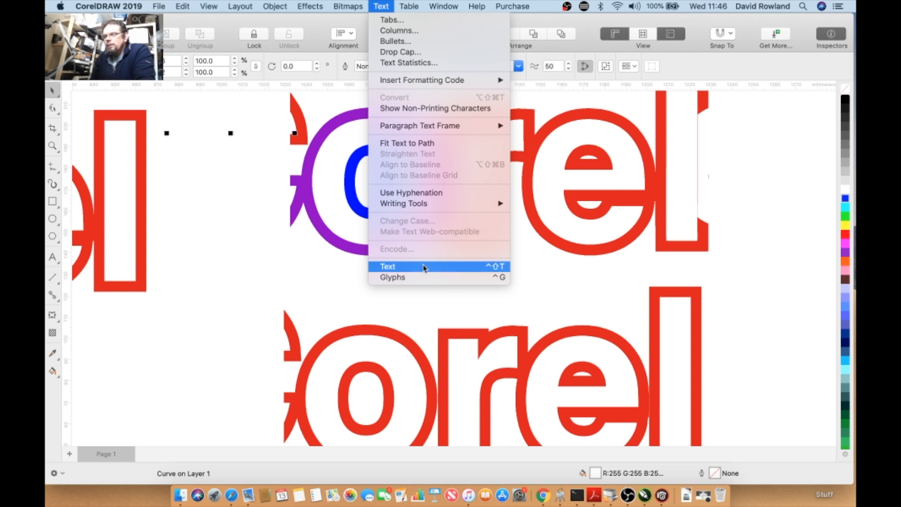
{"action": "left_click", "coordinate": [492, 270]}
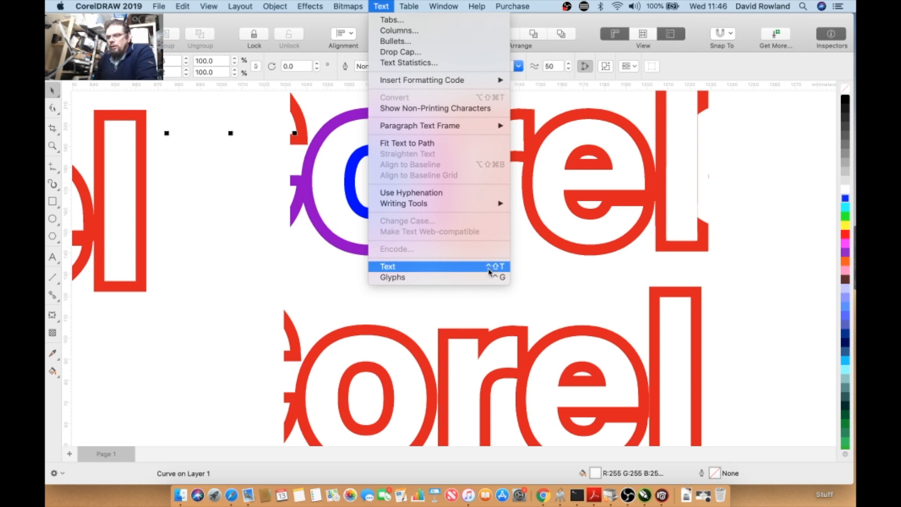
- Add the artistic text "Draw" beside the o and enlarge it to about 113 pt
{"action": "left_click", "coordinate": [52, 260]}
{"action": "left_click", "coordinate": [220, 281]}
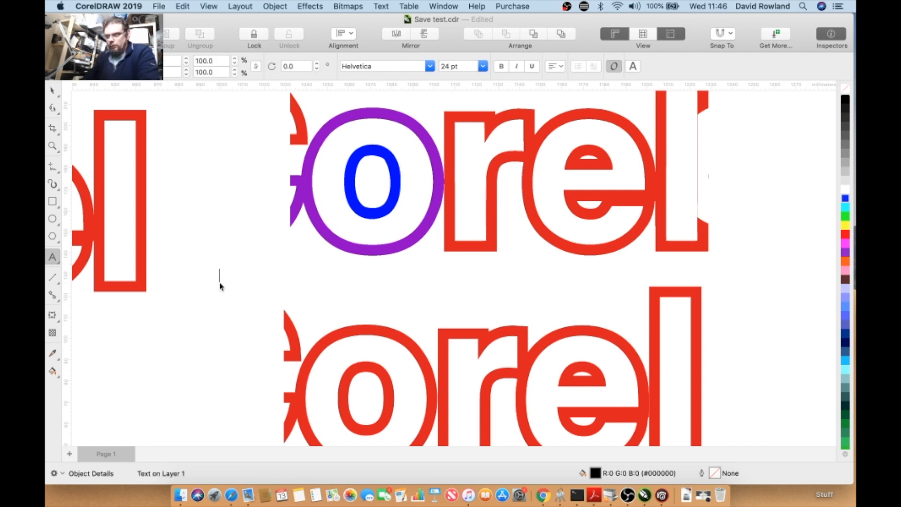
{"action": "type", "text": "Draw"}
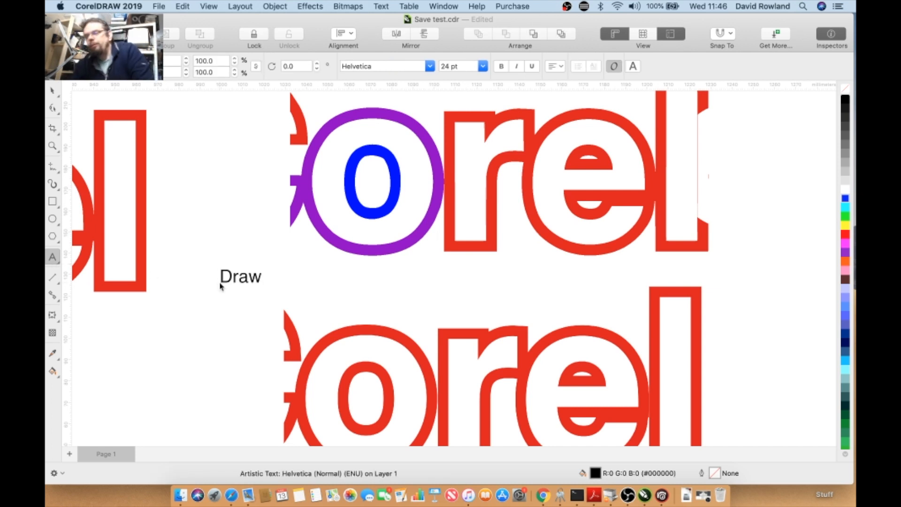
{"action": "left_click_drag", "start_coordinate": [266, 265], "coordinate": [414, 216]}
{"action": "left_click", "coordinate": [52, 94]}
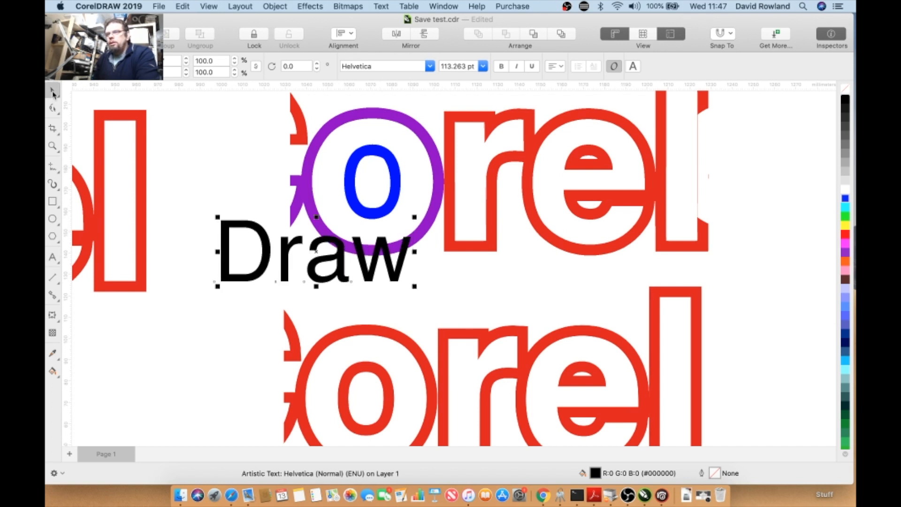
- Open the Text inspector and change the Draw text's font to Marker Felt Bold
{"action": "left_click", "coordinate": [443, 6]}
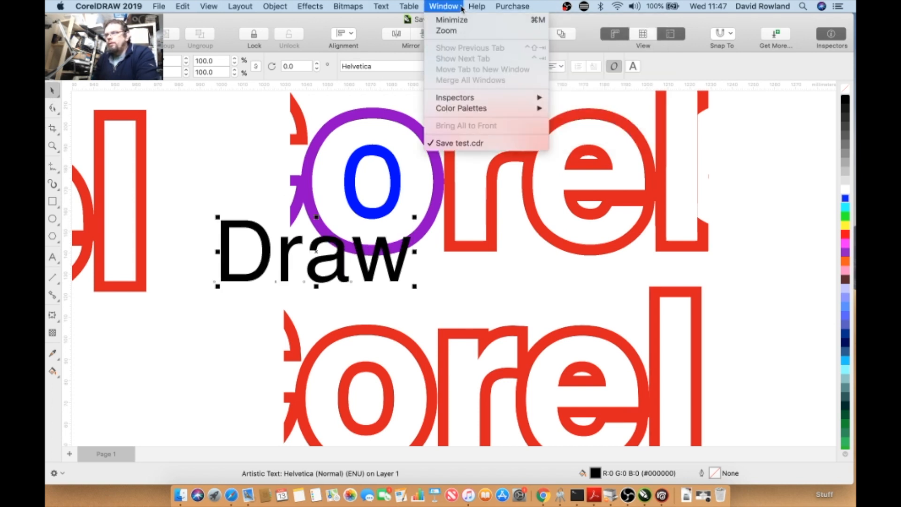
{"action": "mouse_move", "coordinate": [443, 6]}
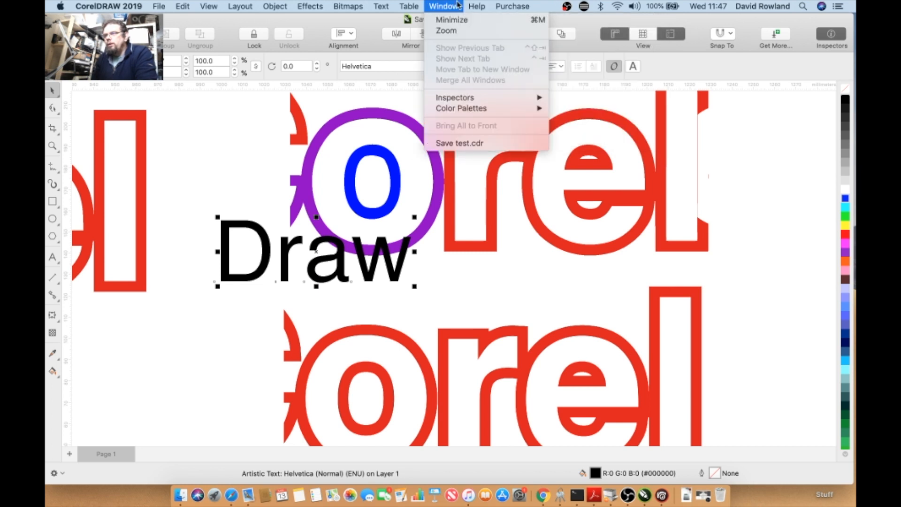
{"action": "mouse_move", "coordinate": [469, 99]}
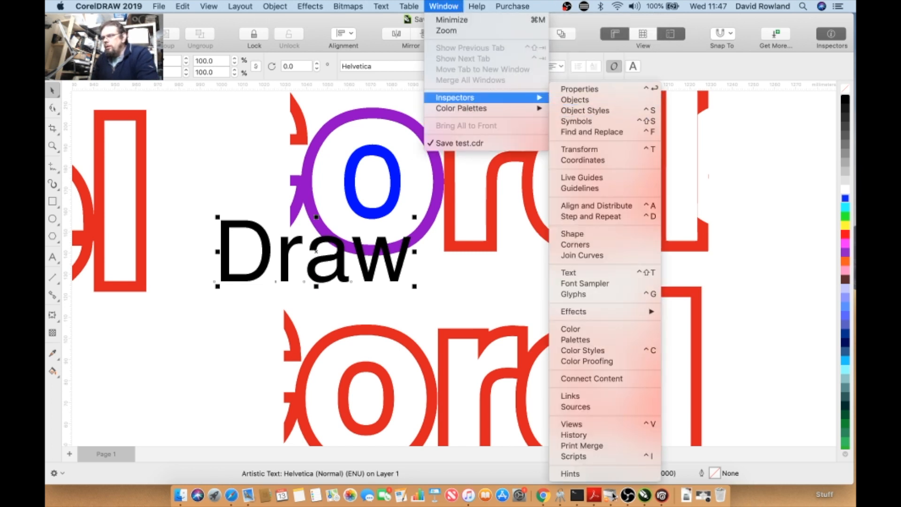
{"action": "left_click", "coordinate": [599, 274]}
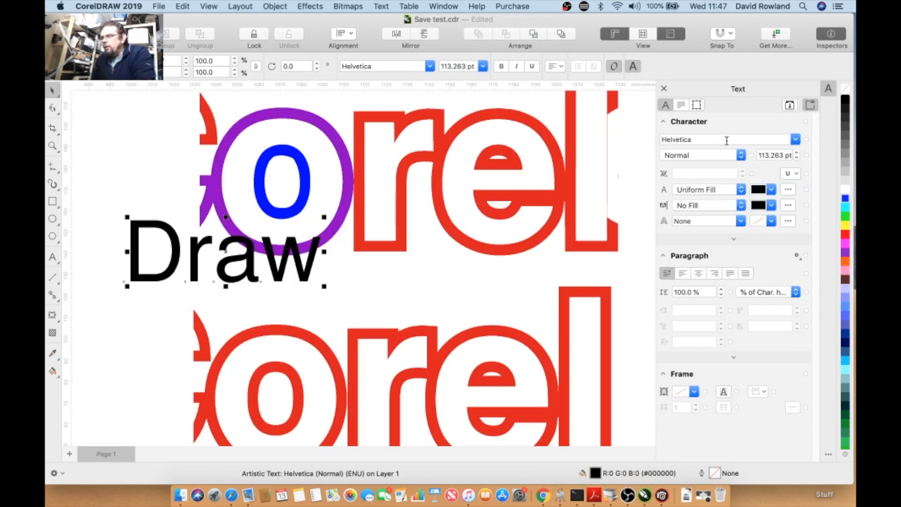
{"action": "left_click", "coordinate": [795, 140]}
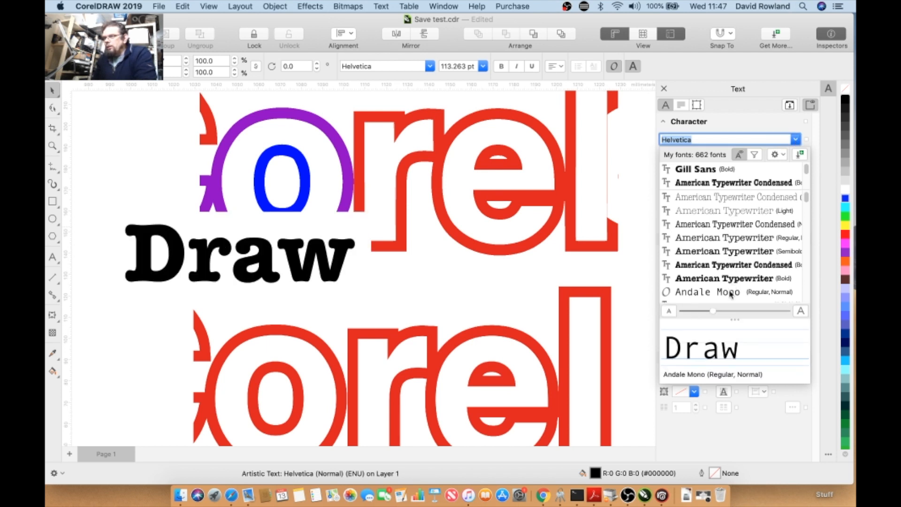
{"action": "left_click", "coordinate": [736, 312]}
{"action": "left_click_drag", "start_coordinate": [735, 312], "coordinate": [692, 310]}
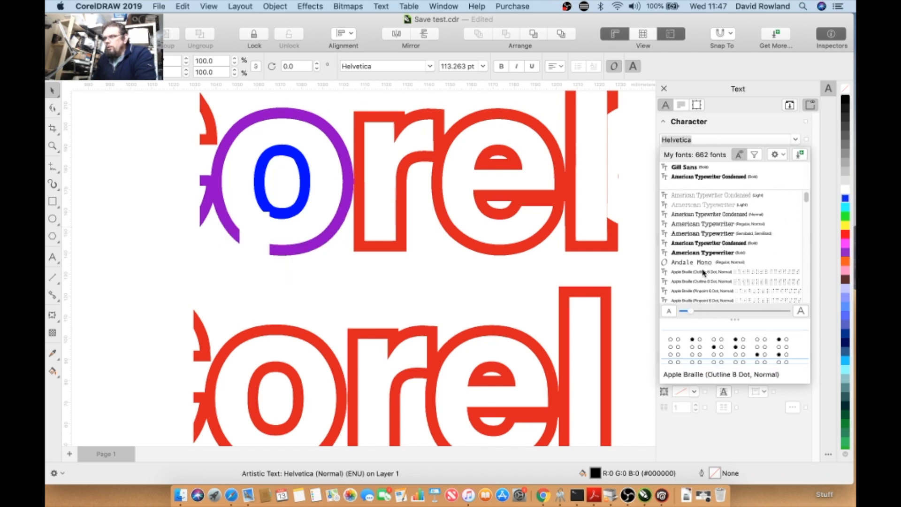
{"action": "left_click_drag", "start_coordinate": [805, 196], "coordinate": [805, 254]}
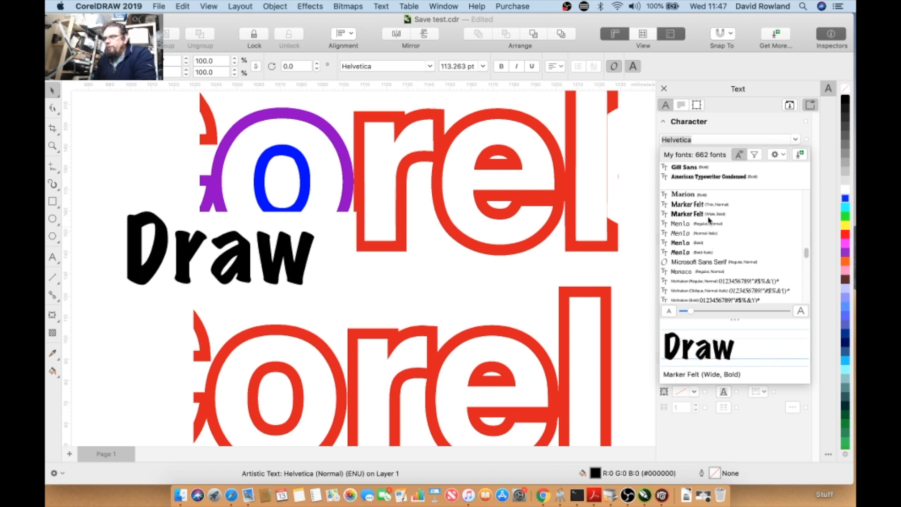
{"action": "left_click", "coordinate": [689, 213]}
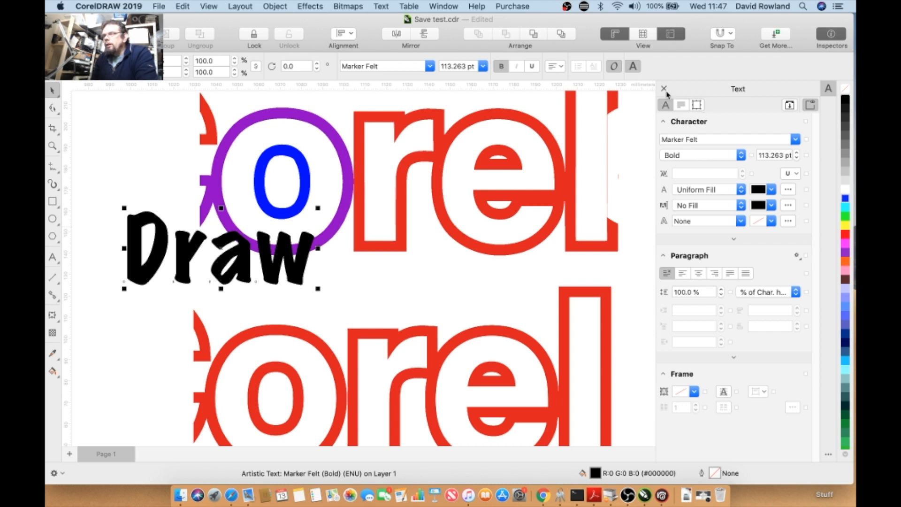
- Open the Font Sampler and preview the sample text "CorelDraw" in several fonts, then close it
{"action": "left_click", "coordinate": [379, 6]}
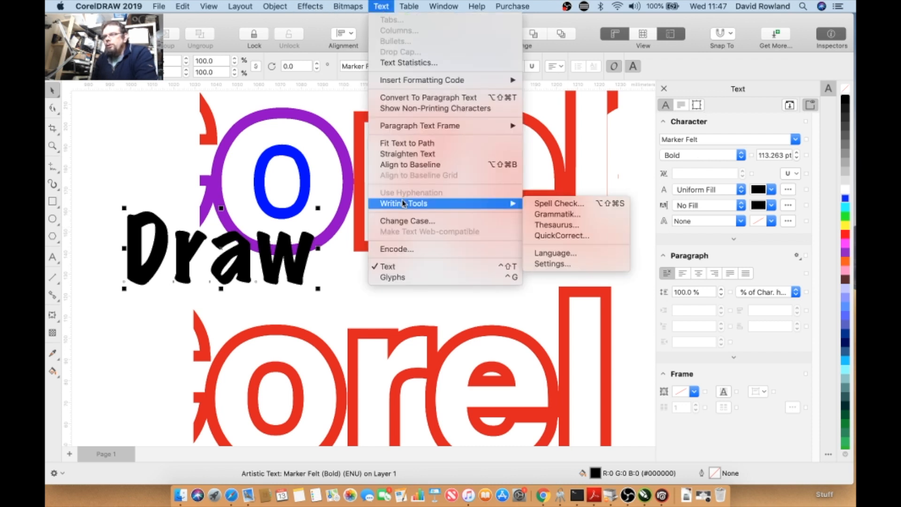
{"action": "mouse_move", "coordinate": [341, 5]}
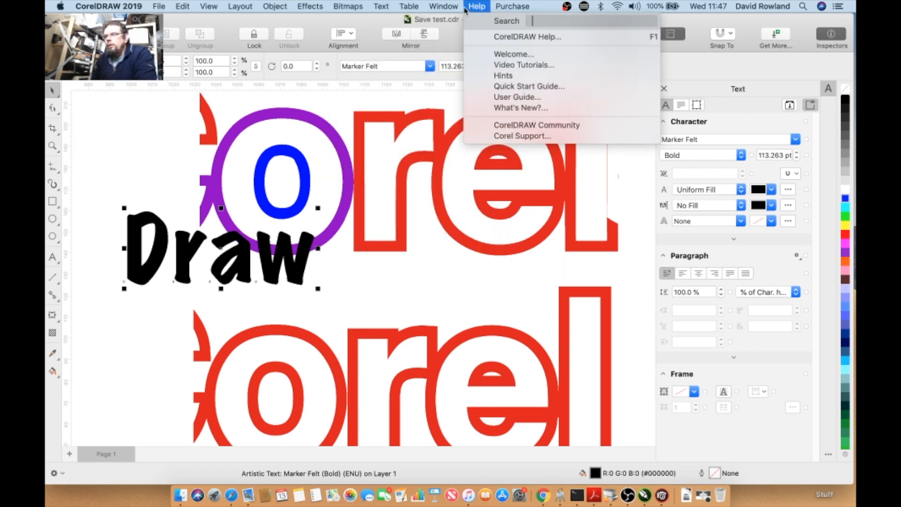
{"action": "mouse_move", "coordinate": [530, 97]}
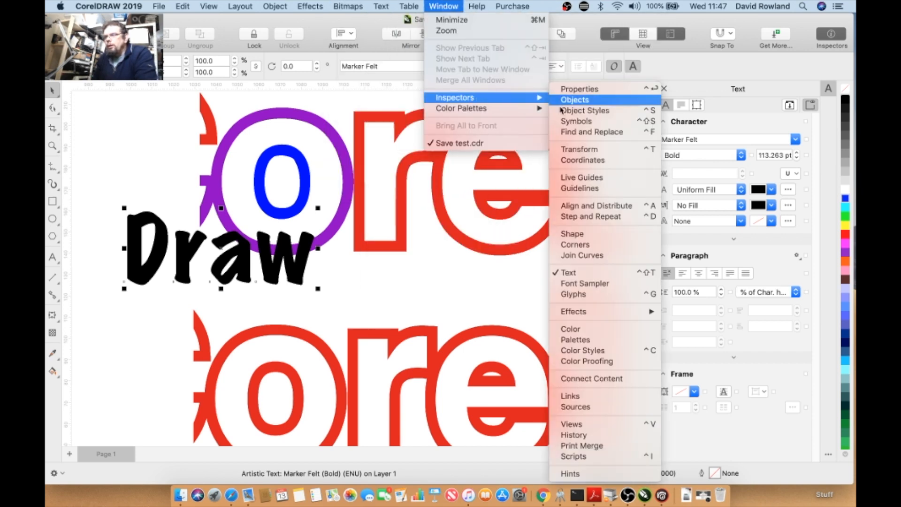
{"action": "left_click", "coordinate": [617, 285]}
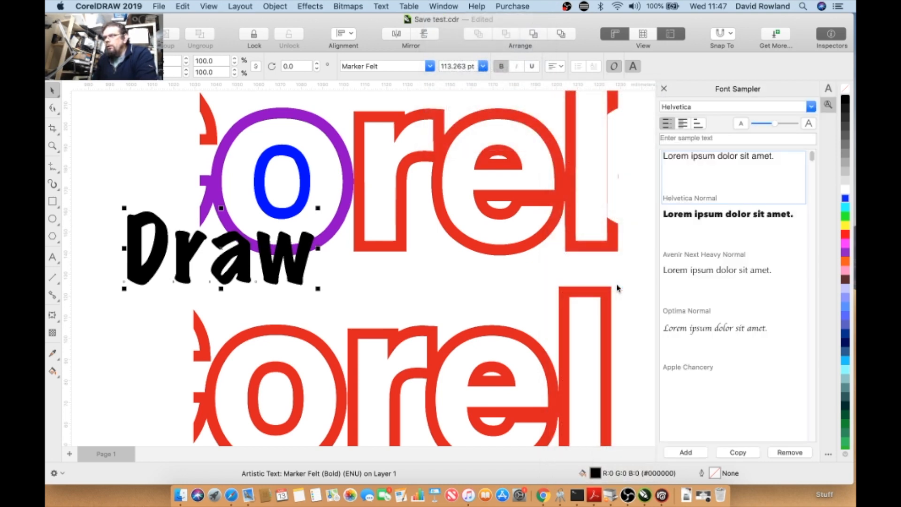
{"action": "left_click", "coordinate": [710, 139]}
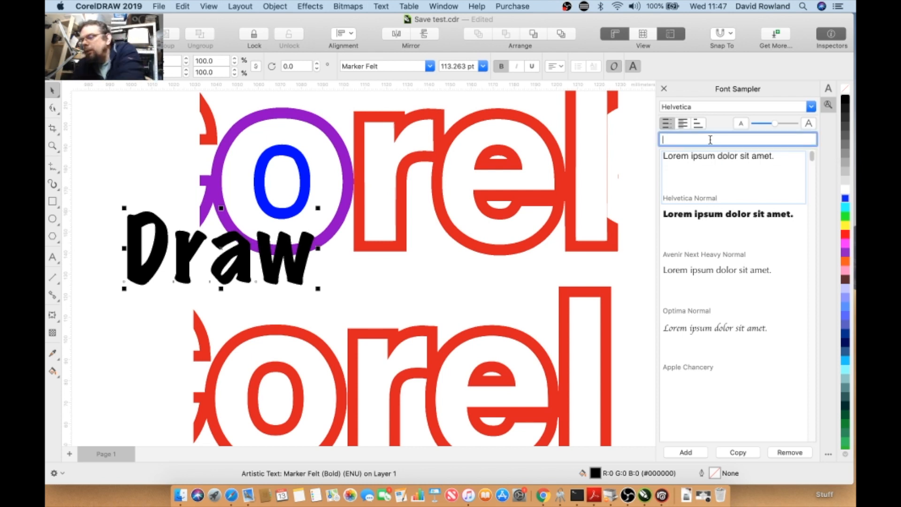
{"action": "type", "text": "CorelDraw"}
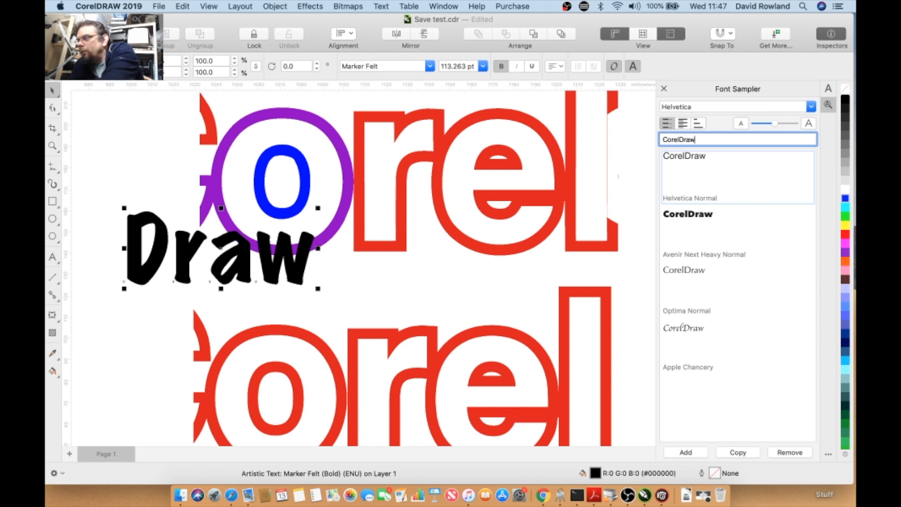
{"action": "left_click", "coordinate": [694, 335]}
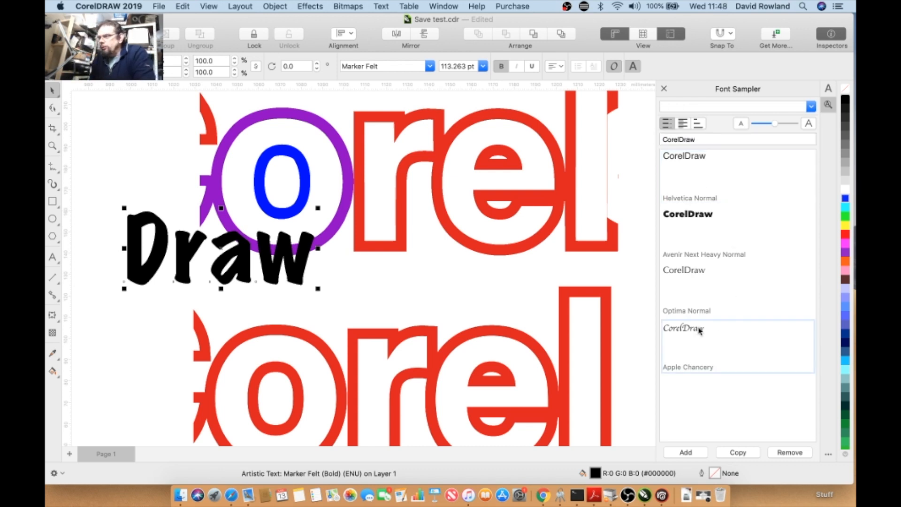
{"action": "left_click", "coordinate": [701, 306]}
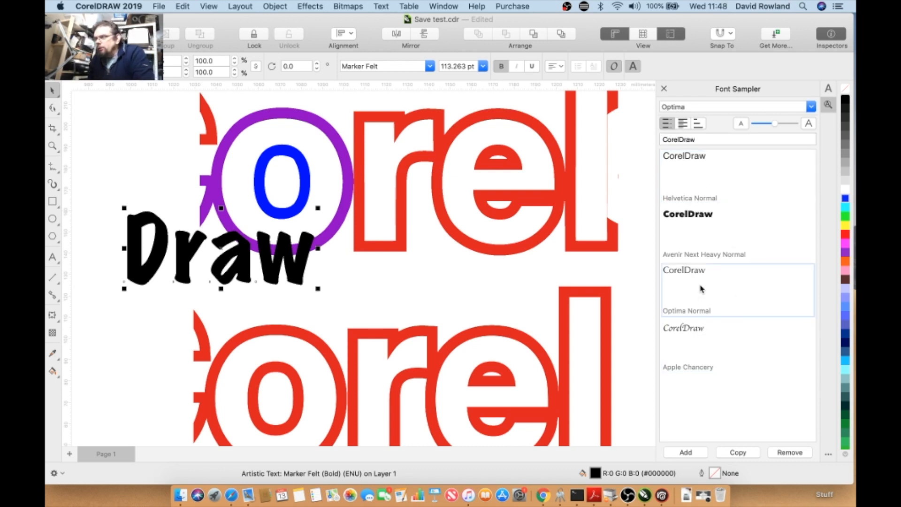
{"action": "left_click", "coordinate": [707, 224]}
{"action": "left_click", "coordinate": [704, 196]}
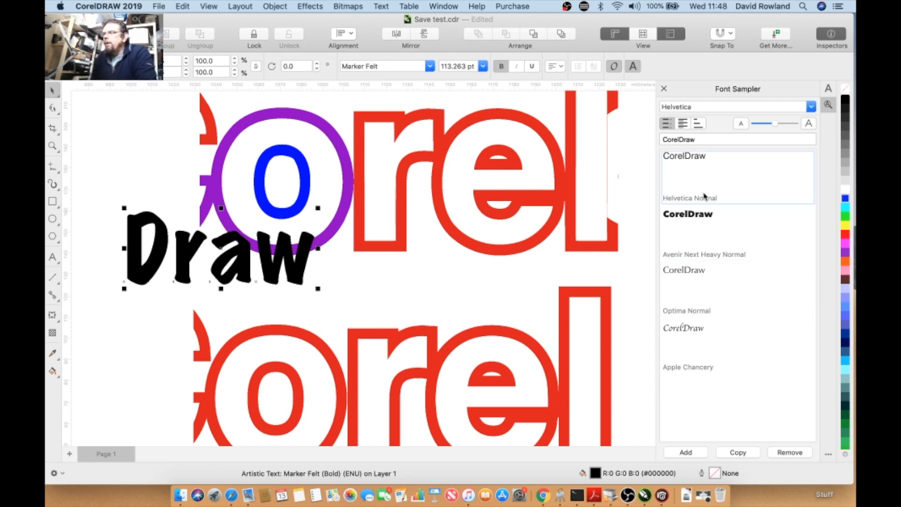
{"action": "left_click", "coordinate": [664, 88]}
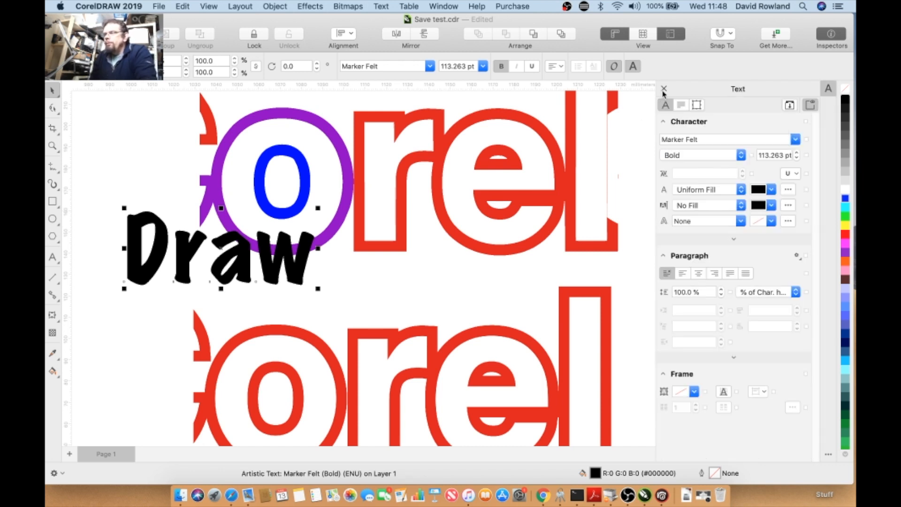
- Open the CorelDRAW video tutorials playlist from Help, browse it, and return to the drawing
{"action": "left_click", "coordinate": [380, 6]}
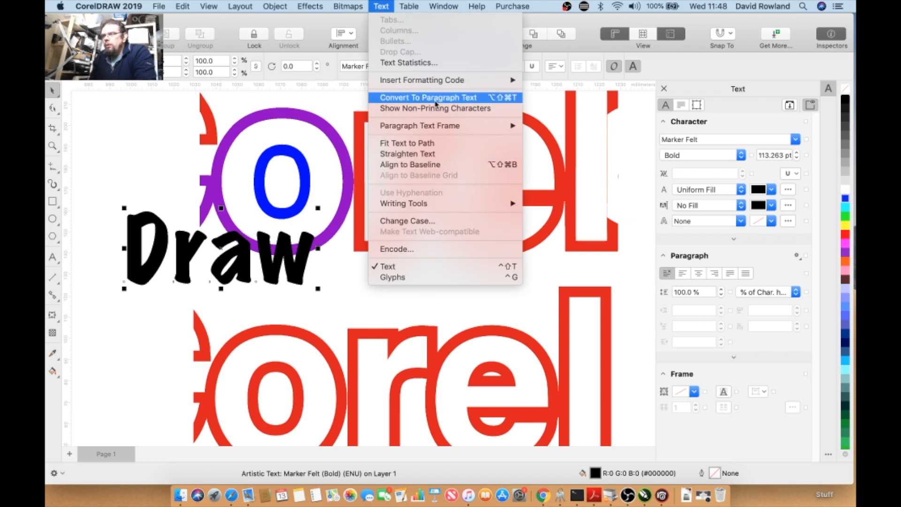
{"action": "mouse_move", "coordinate": [397, 6]}
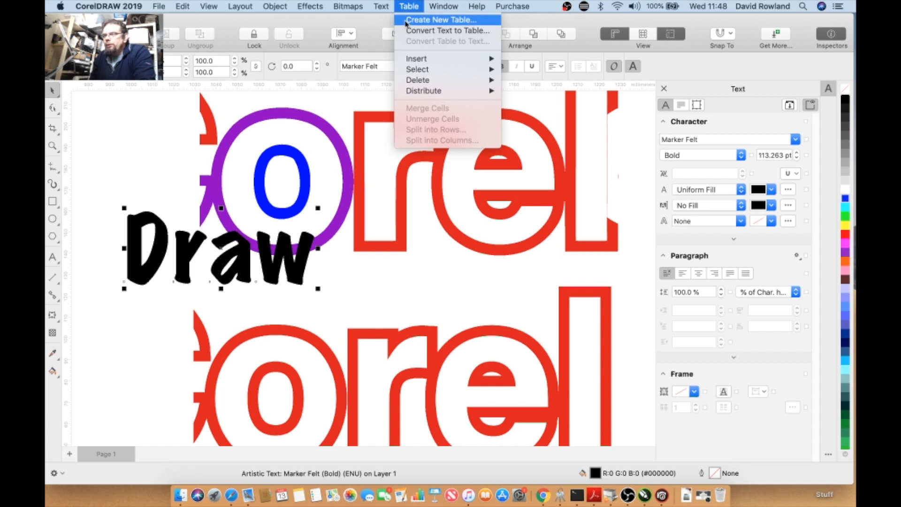
{"action": "mouse_move", "coordinate": [410, 60]}
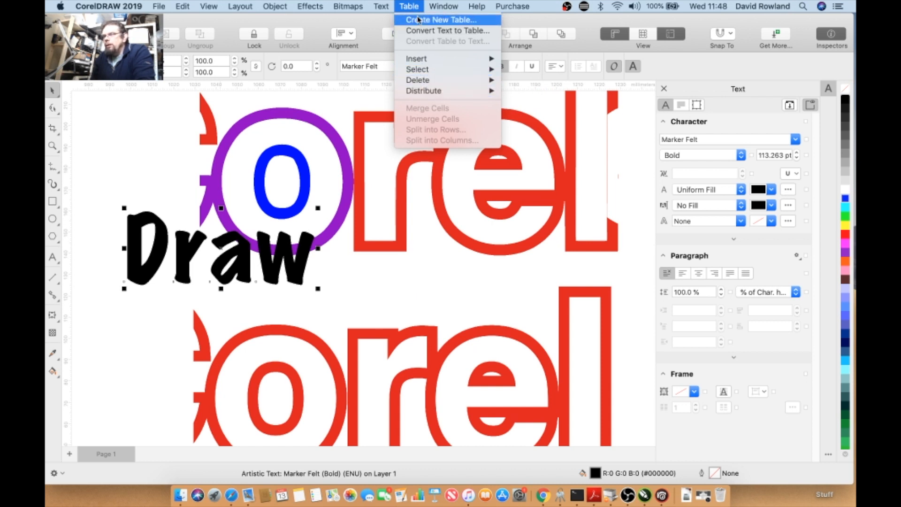
{"action": "mouse_move", "coordinate": [449, 10]}
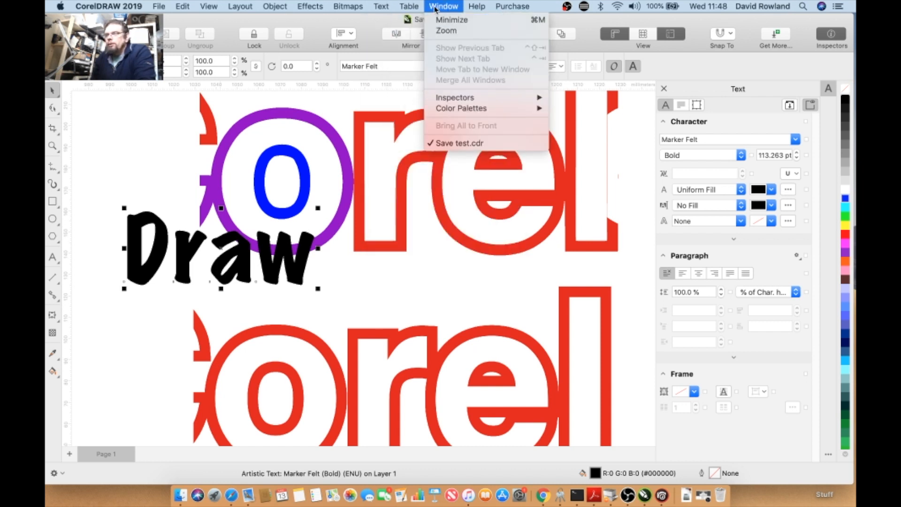
{"action": "mouse_move", "coordinate": [483, 12]}
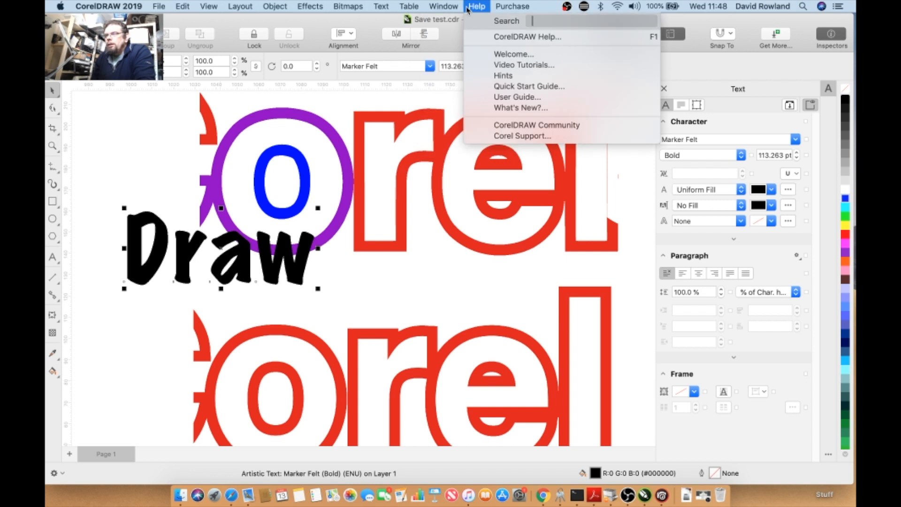
{"action": "left_click", "coordinate": [492, 65]}
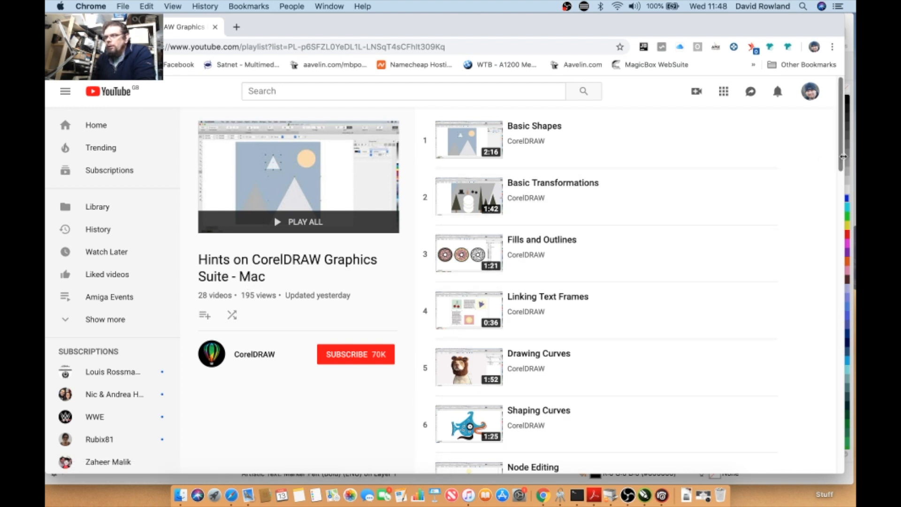
{"action": "left_click_drag", "start_coordinate": [841, 159], "coordinate": [728, 156]}
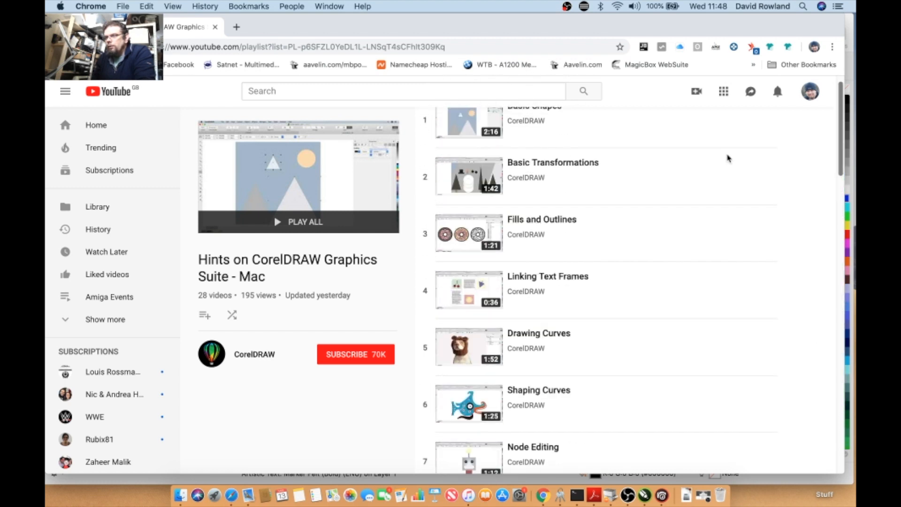
{"action": "left_click", "coordinate": [215, 27]}
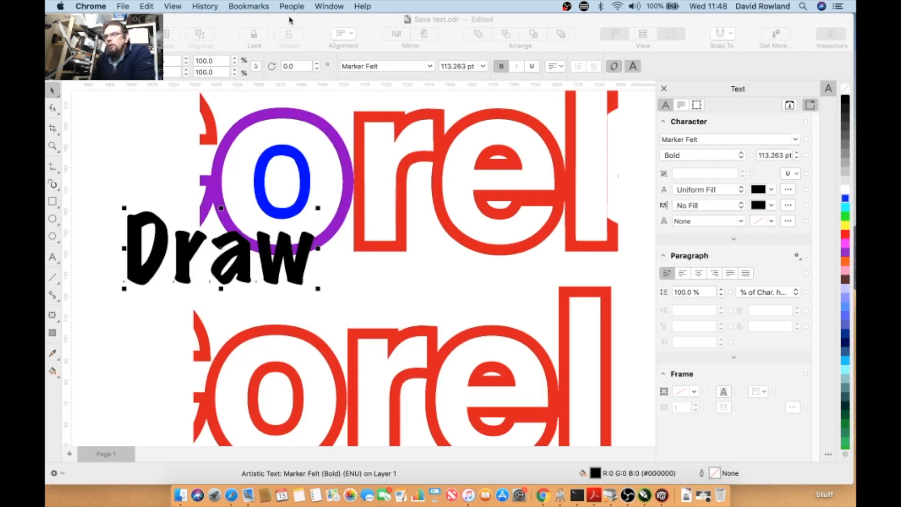
- Open the CorelDRAW Graphics Suite 2019 purchase window
{"action": "left_click", "coordinate": [335, 7]}
{"action": "mouse_move", "coordinate": [352, 5]}
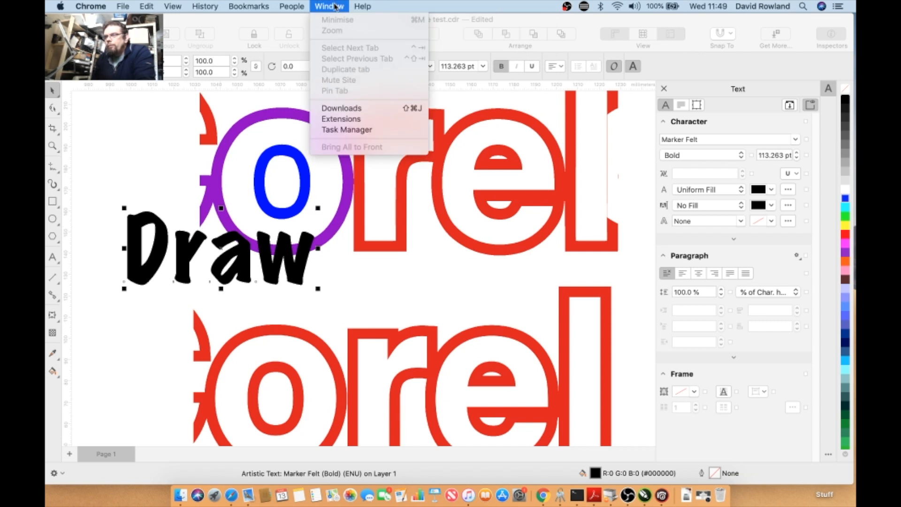
{"action": "left_click", "coordinate": [335, 6]}
{"action": "left_click", "coordinate": [377, 23]}
{"action": "left_click", "coordinate": [511, 10]}
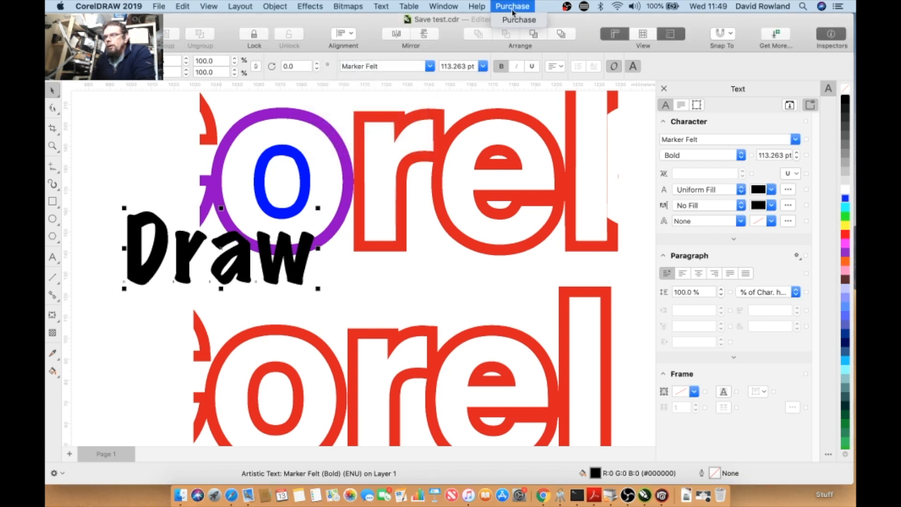
{"action": "left_click", "coordinate": [514, 20]}
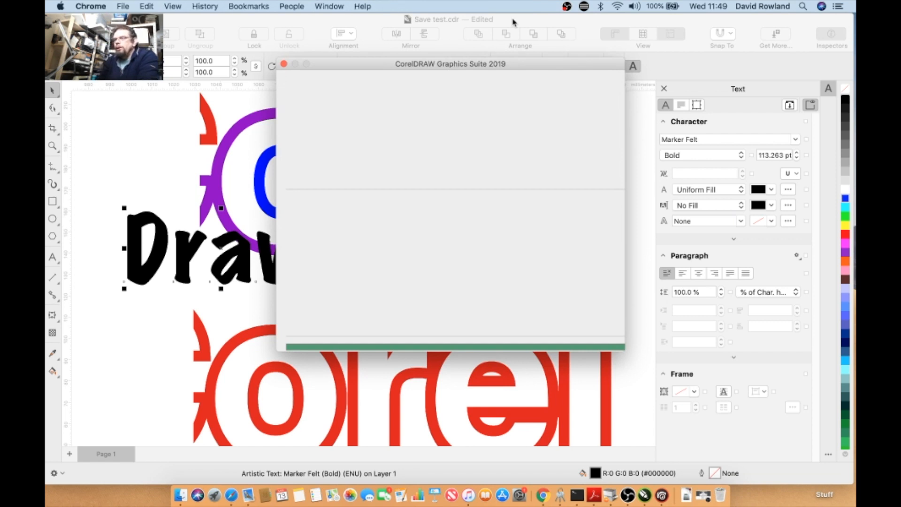